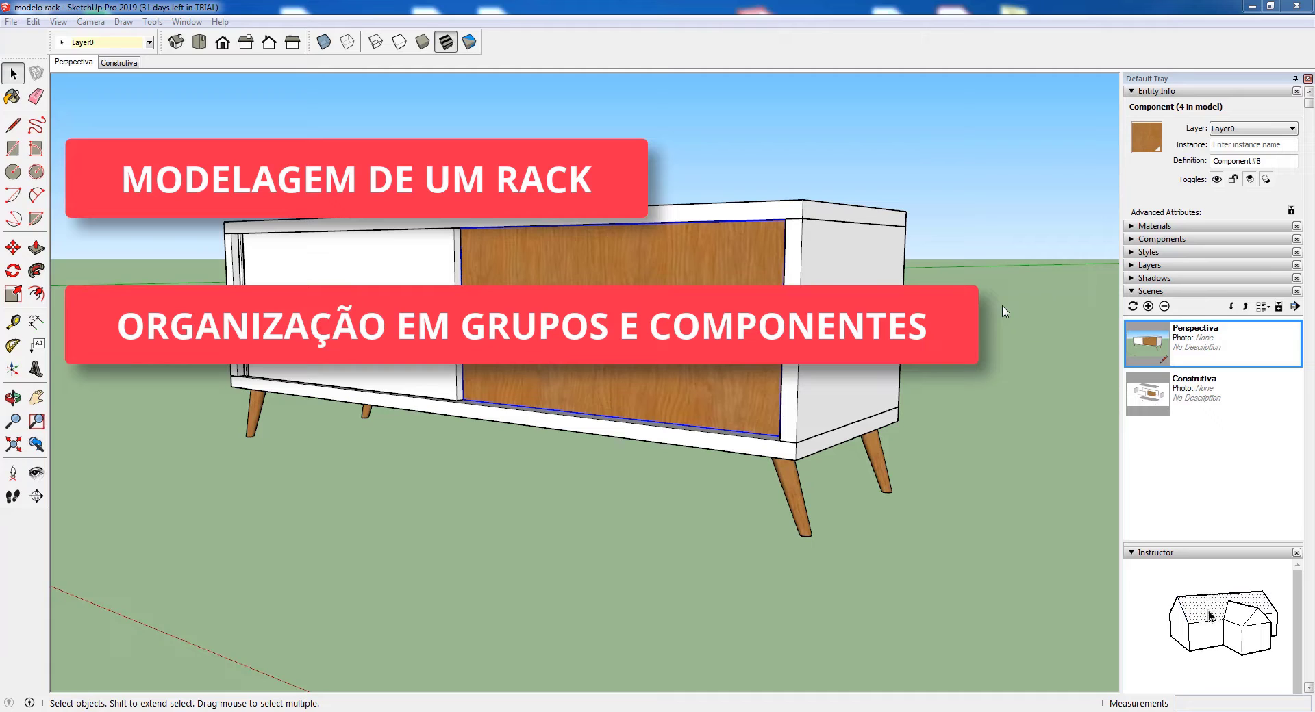
- Try sliding the rack's white door along the front with the Move tool
left_click(1005, 311)
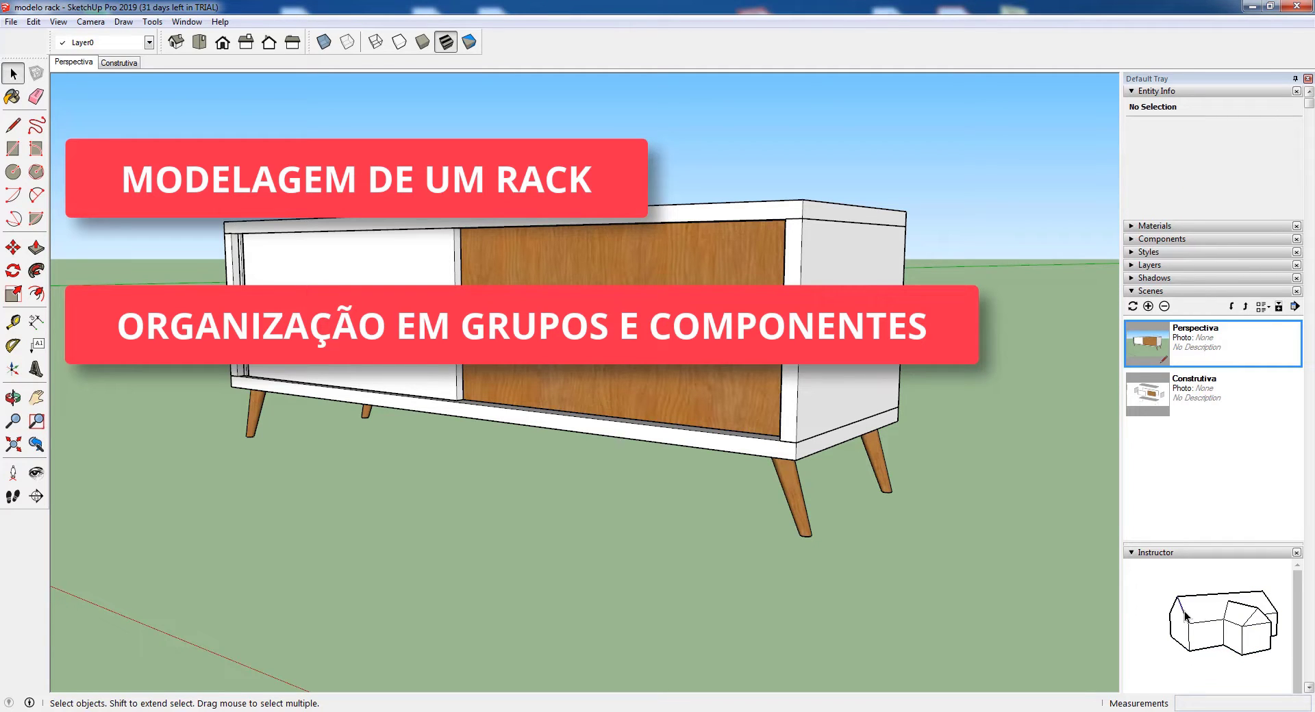
left_click(304, 281)
key("m")
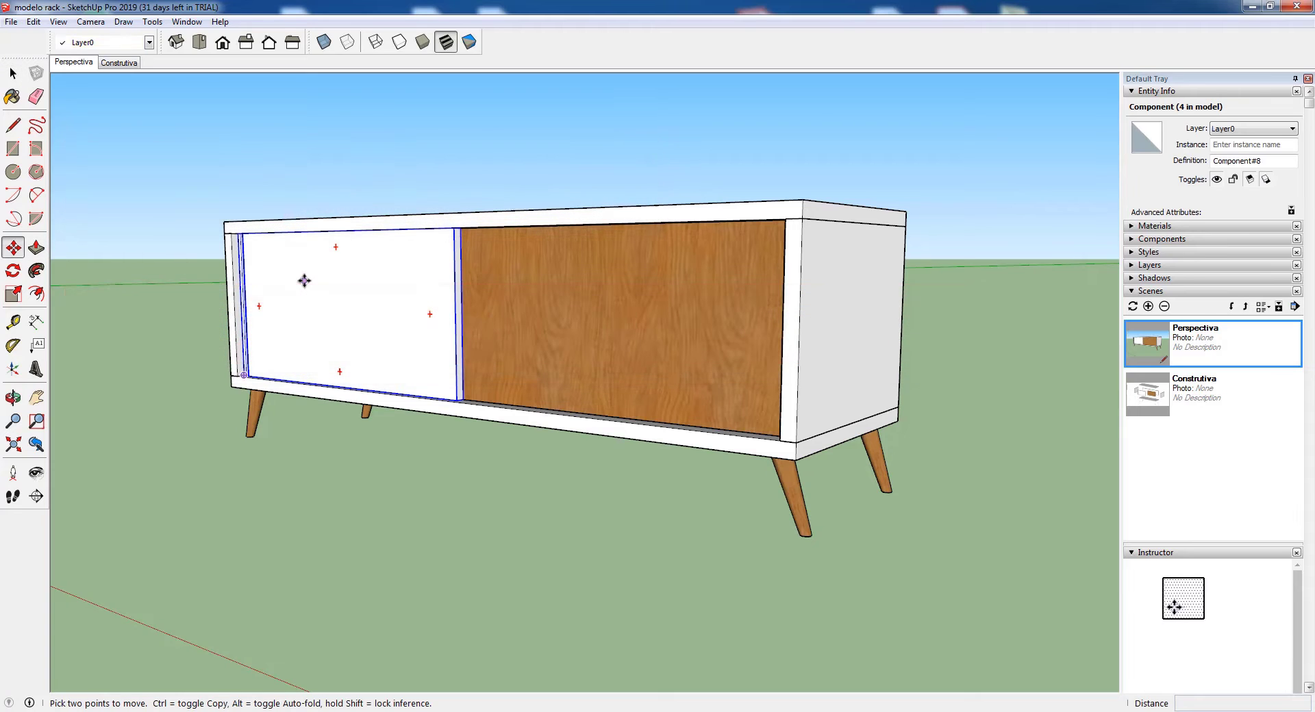
left_click(304, 281)
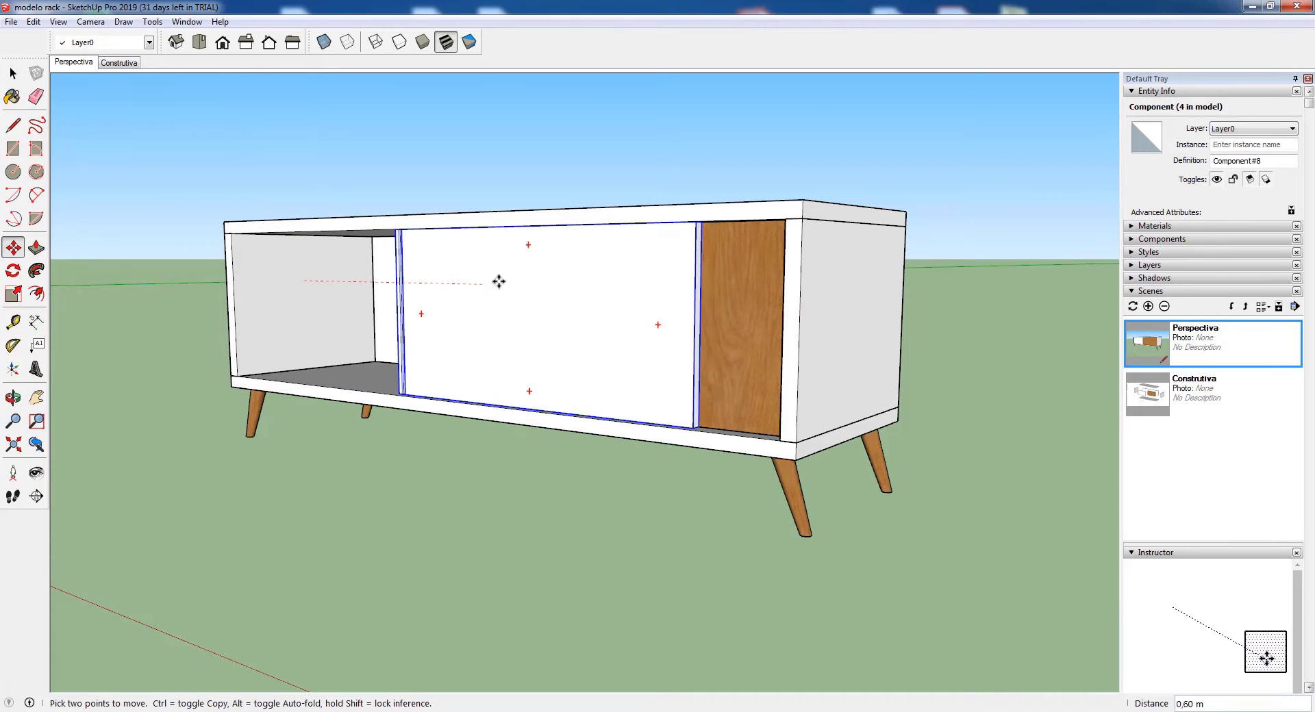
key("Escape")
key("space")
- Try sliding the rack's wood-finished door sideways with the Move tool, and clear the selection
left_click(522, 254)
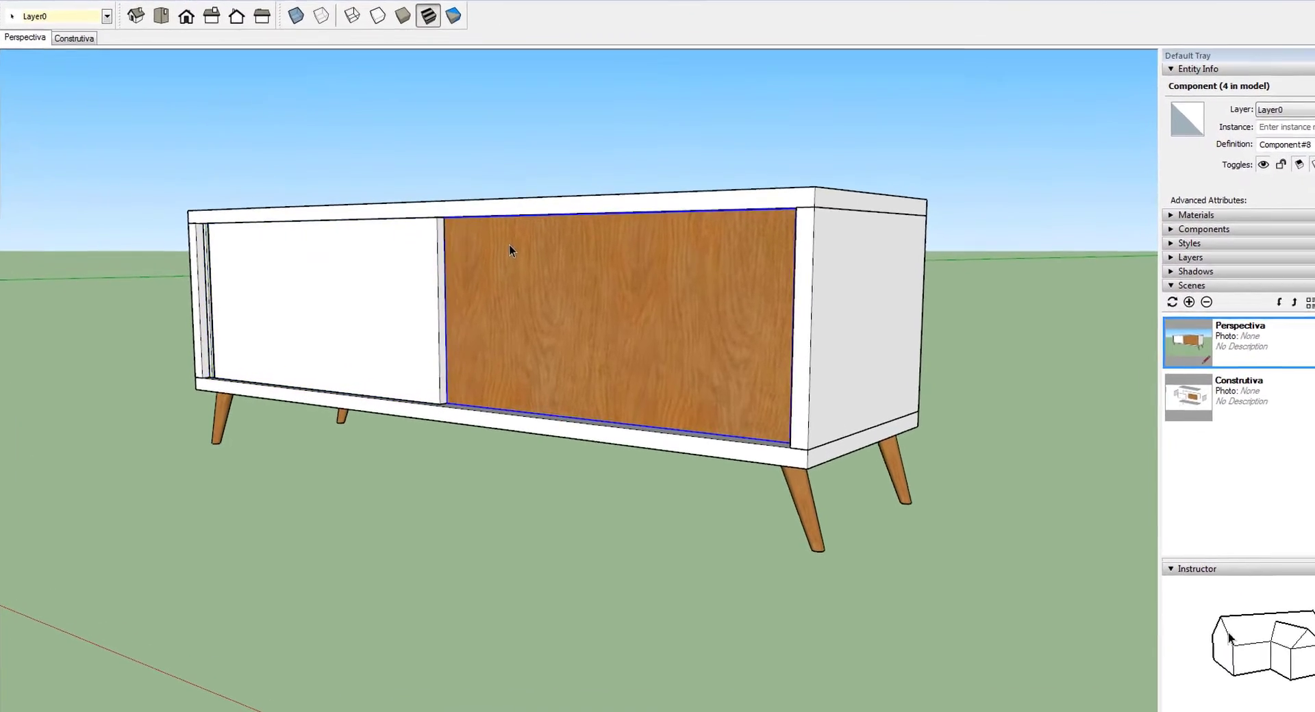
key("m")
left_click(576, 274)
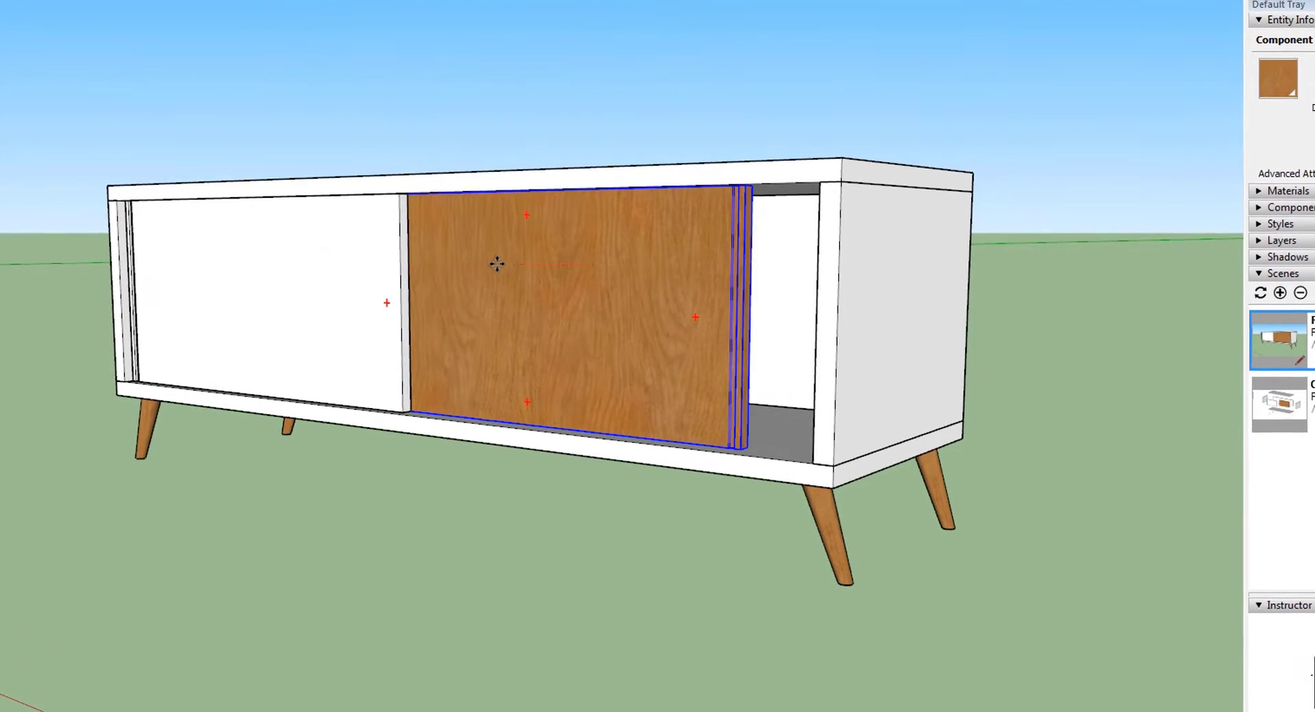
key("Escape")
key("space")
left_click(469, 103)
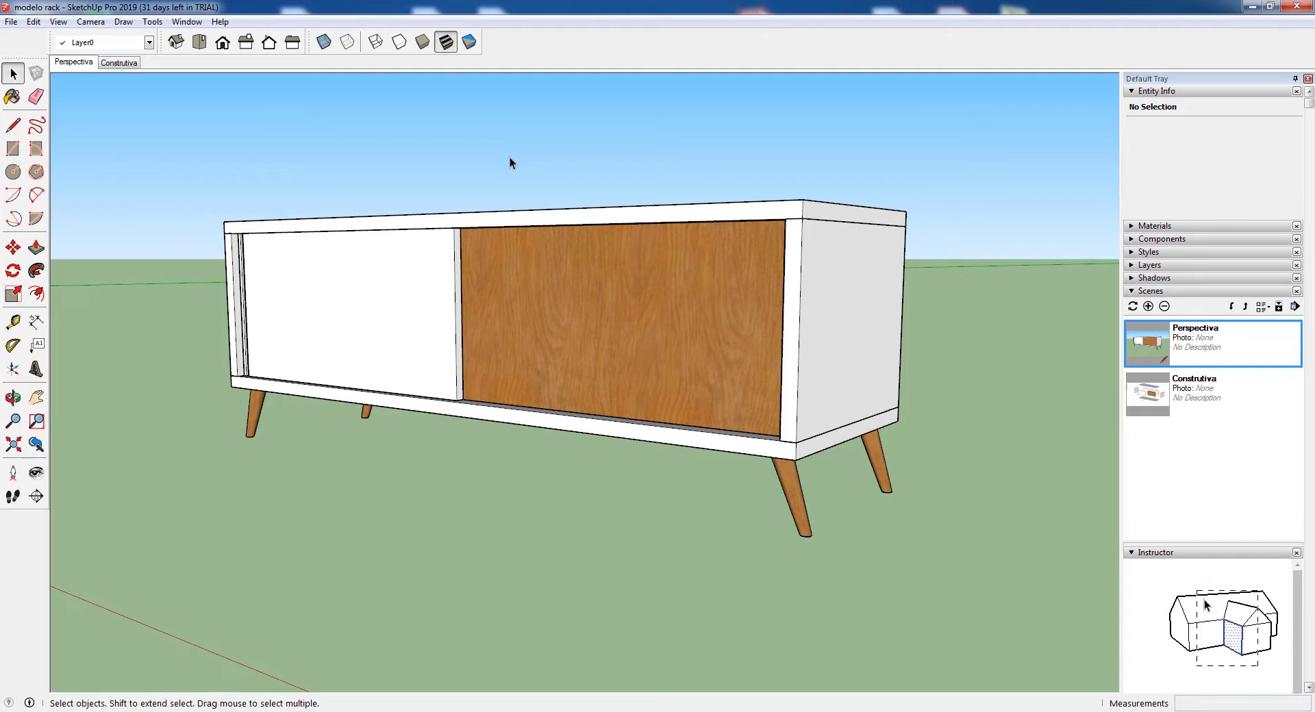
- View the Construtiva scene and inspect the rack's bottom panel component
left_click(119, 63)
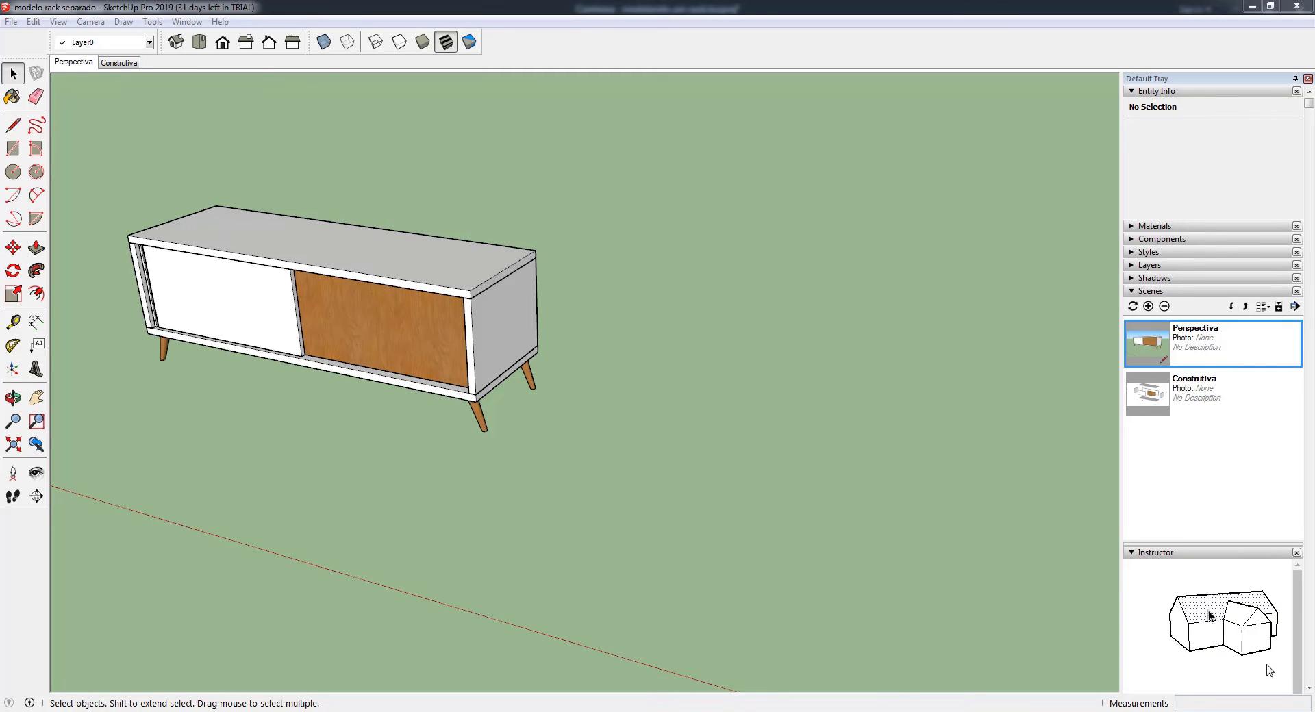
left_click(187, 340)
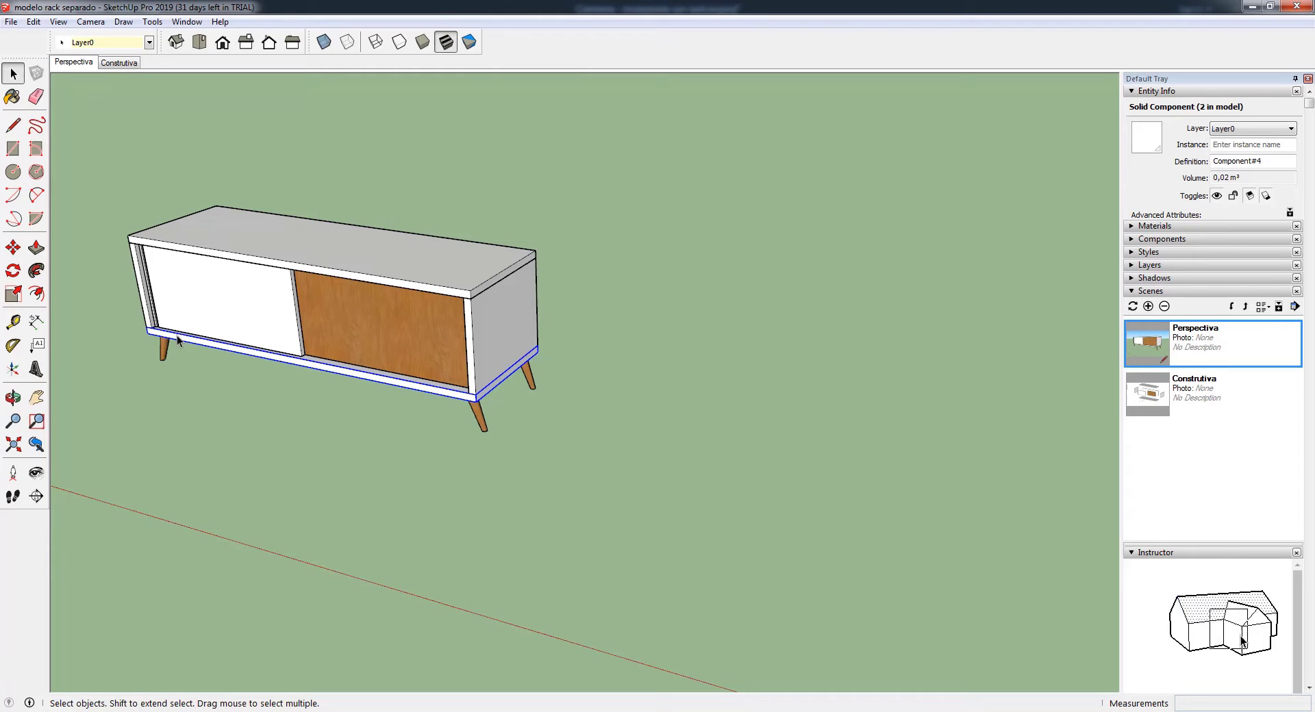
left_click(130, 307)
- Draw a 1,6 × 0,5 m rectangle on the ground beside the finished rack
key("r")
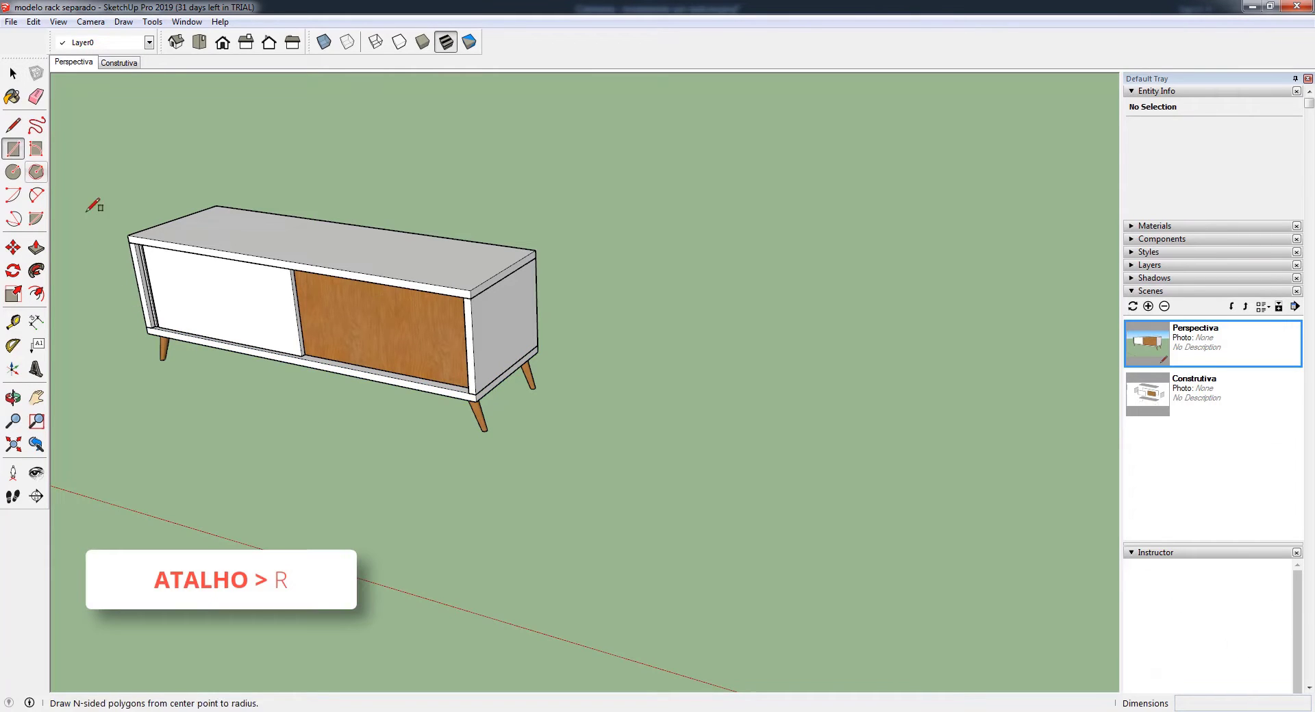
left_click(579, 492)
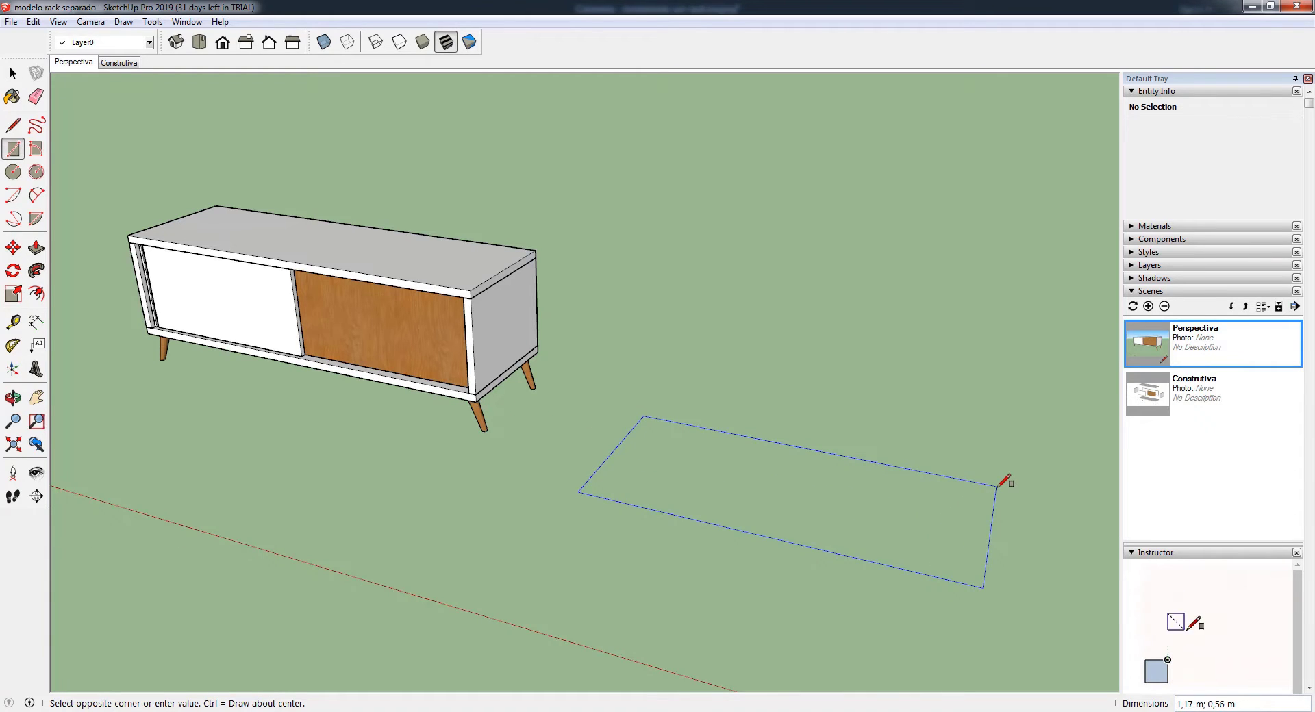
type("1,6;0,5")
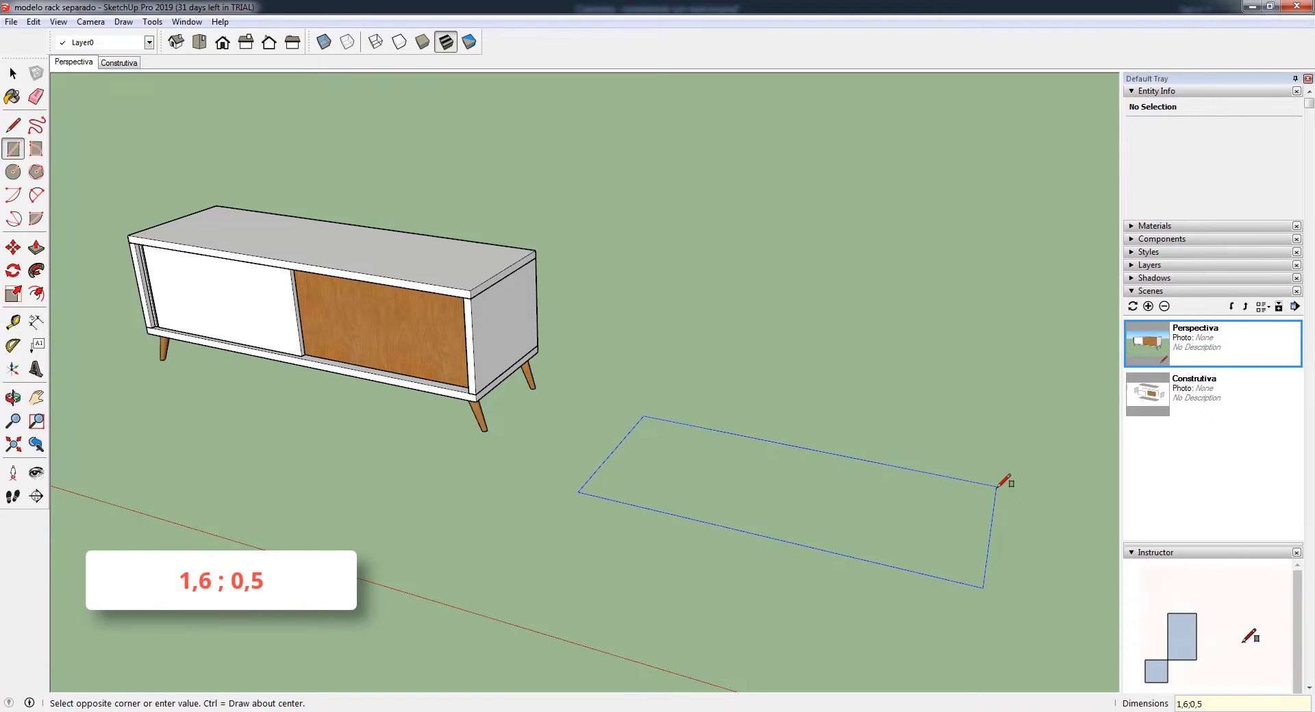
key("Return")
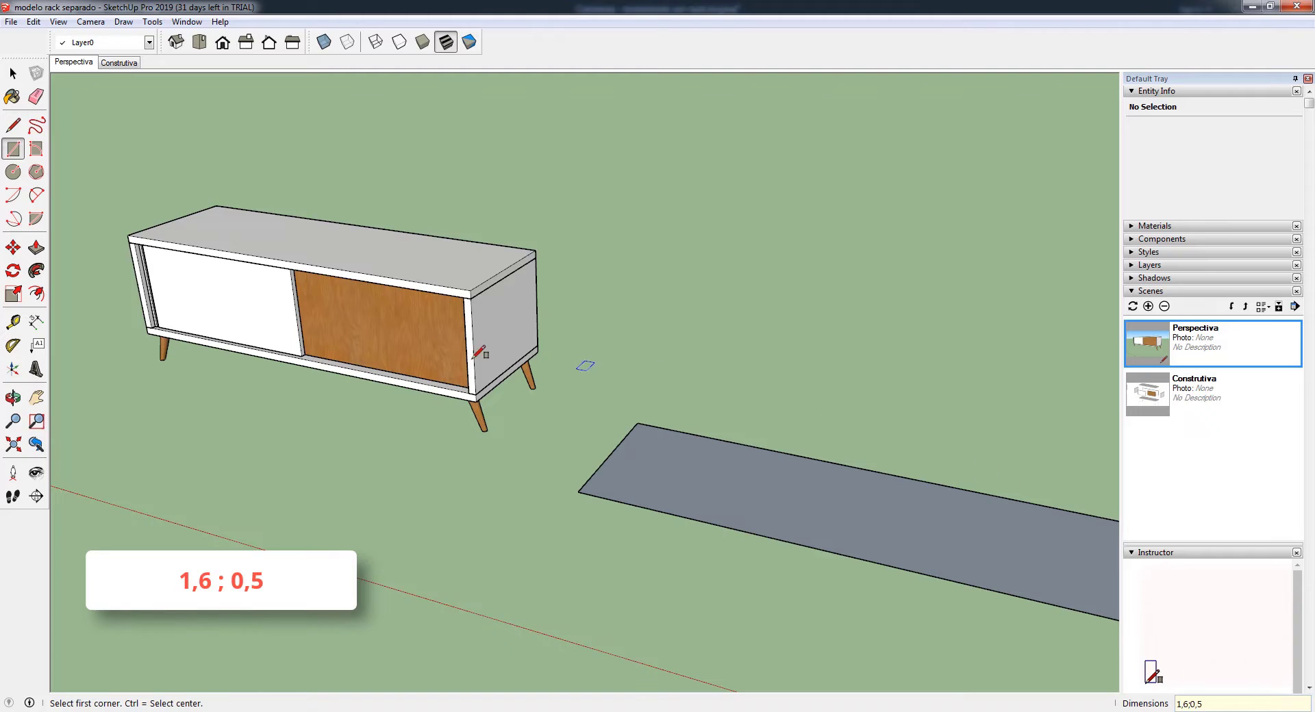
- Push/Pull the new rectangle up 0,03 m to form a board
scroll(479, 352, "down", 2)
scroll(906, 510, "up", 1)
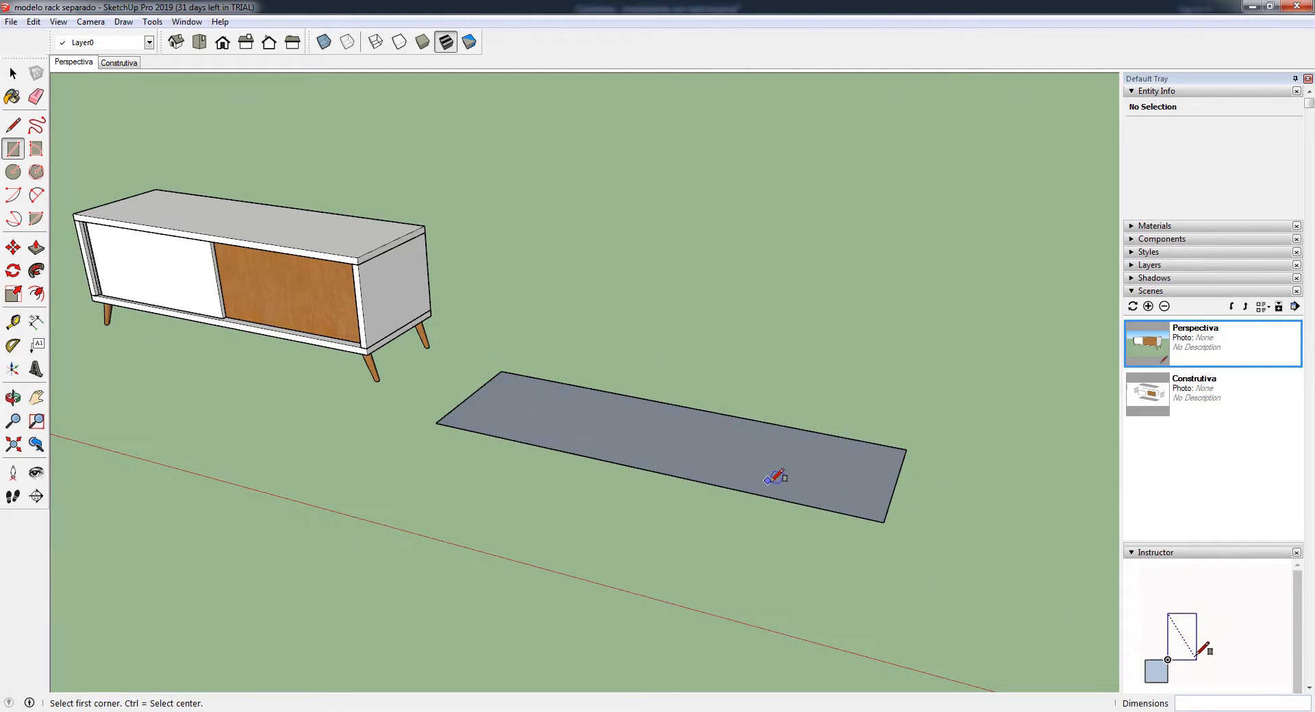
scroll(777, 475, "up", 1)
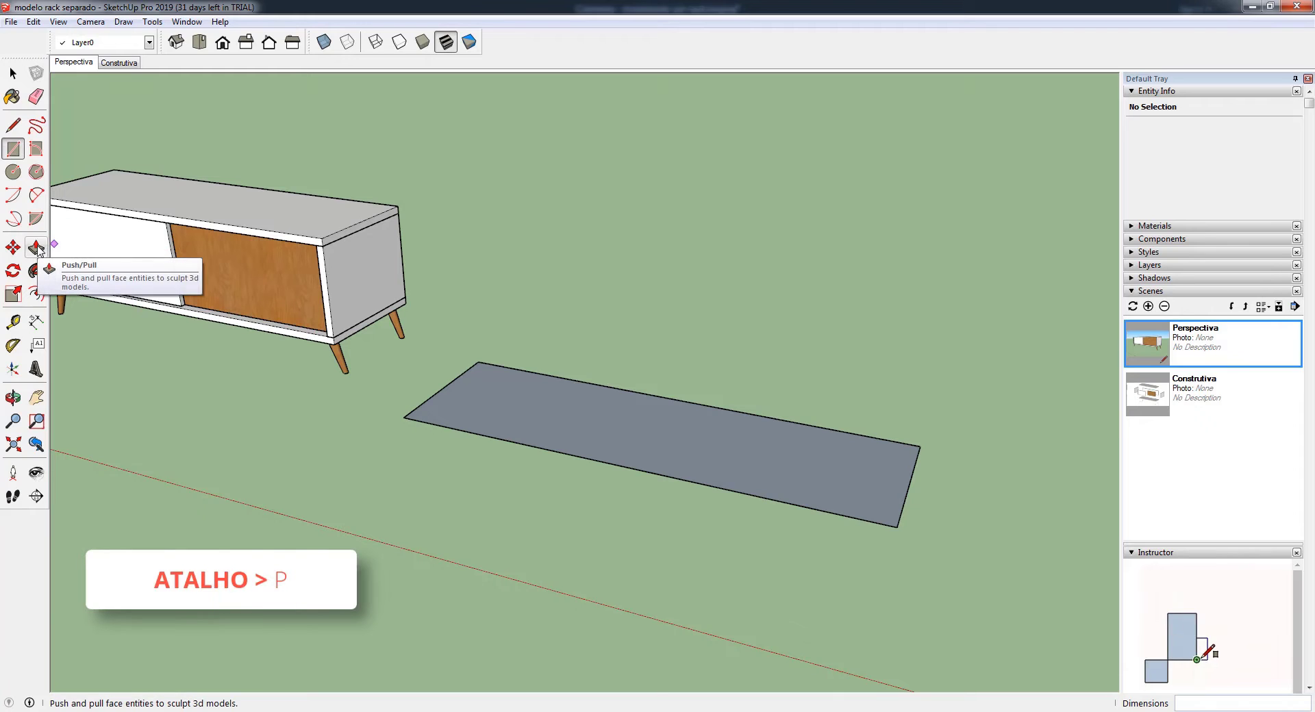
key("p")
scroll(803, 511, "up", 1)
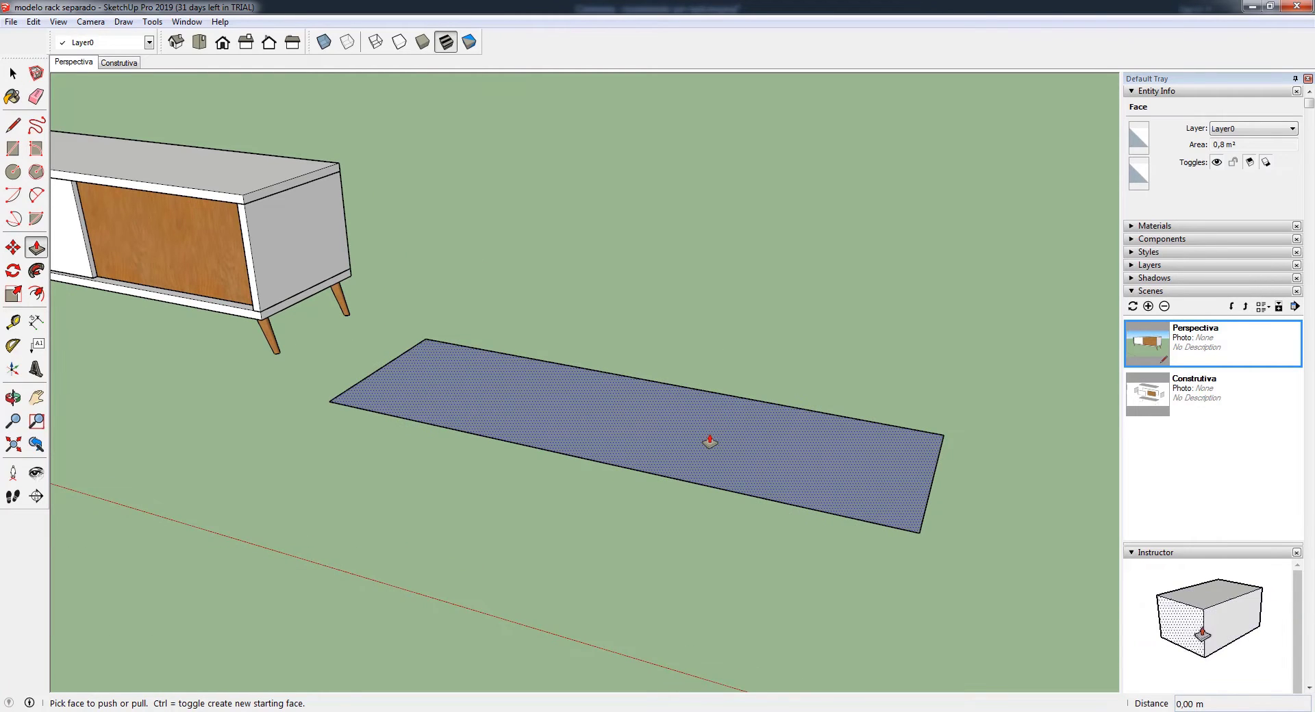
left_click_drag(713, 437, 710, 385)
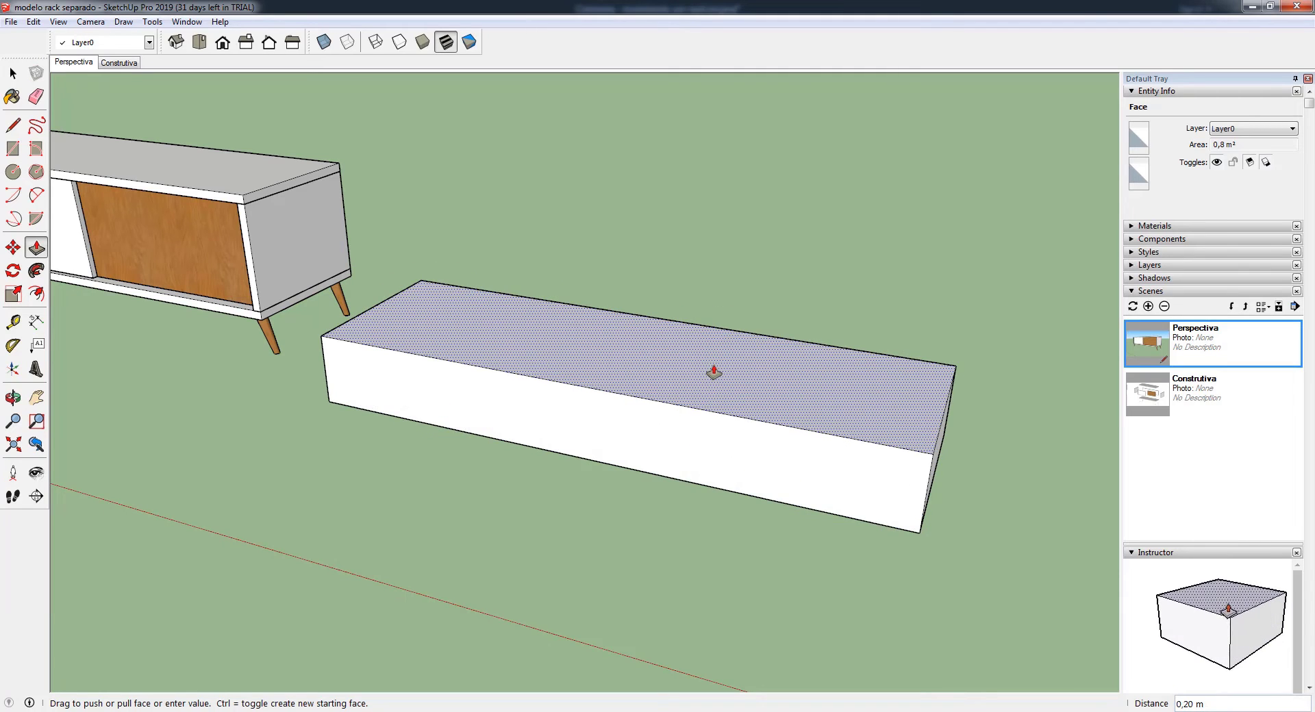
type("0,03")
key("Return")
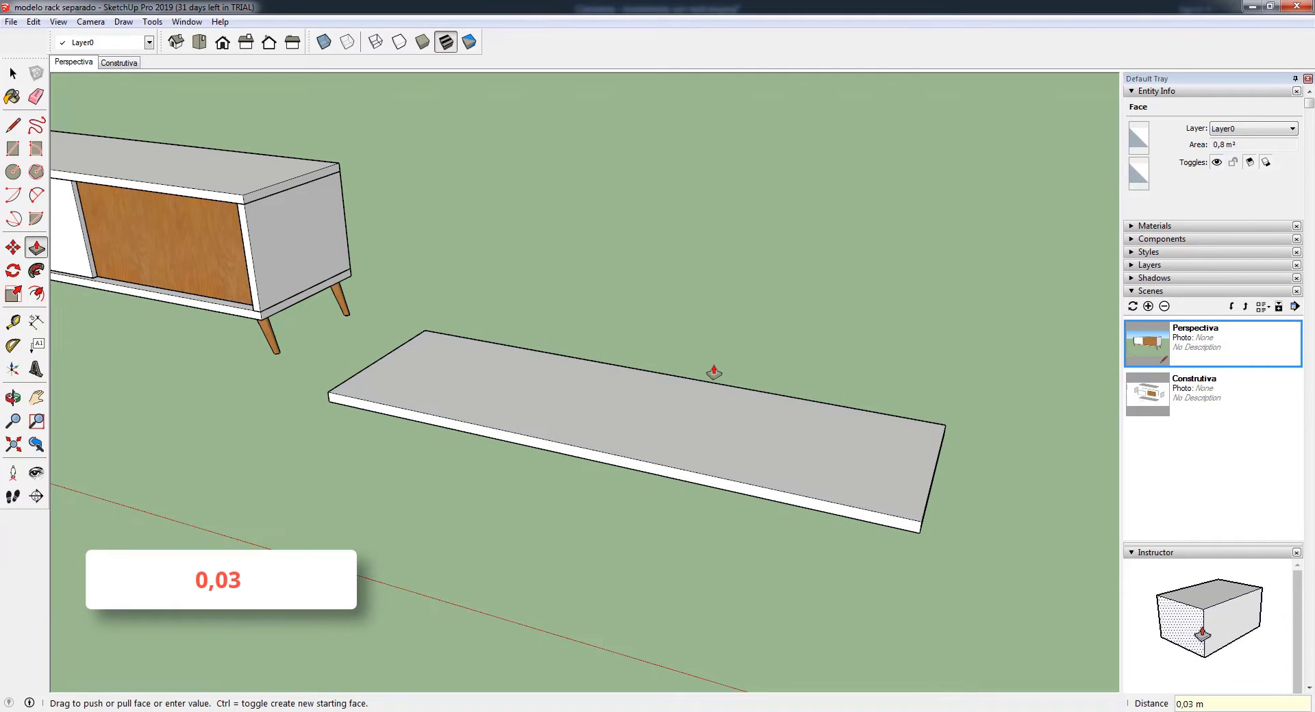
- Check how the ungrouped board selects by picking only its top face, and clear the selection
key("space")
middle_click_drag(713, 372, 631, 419)
left_click(632, 415)
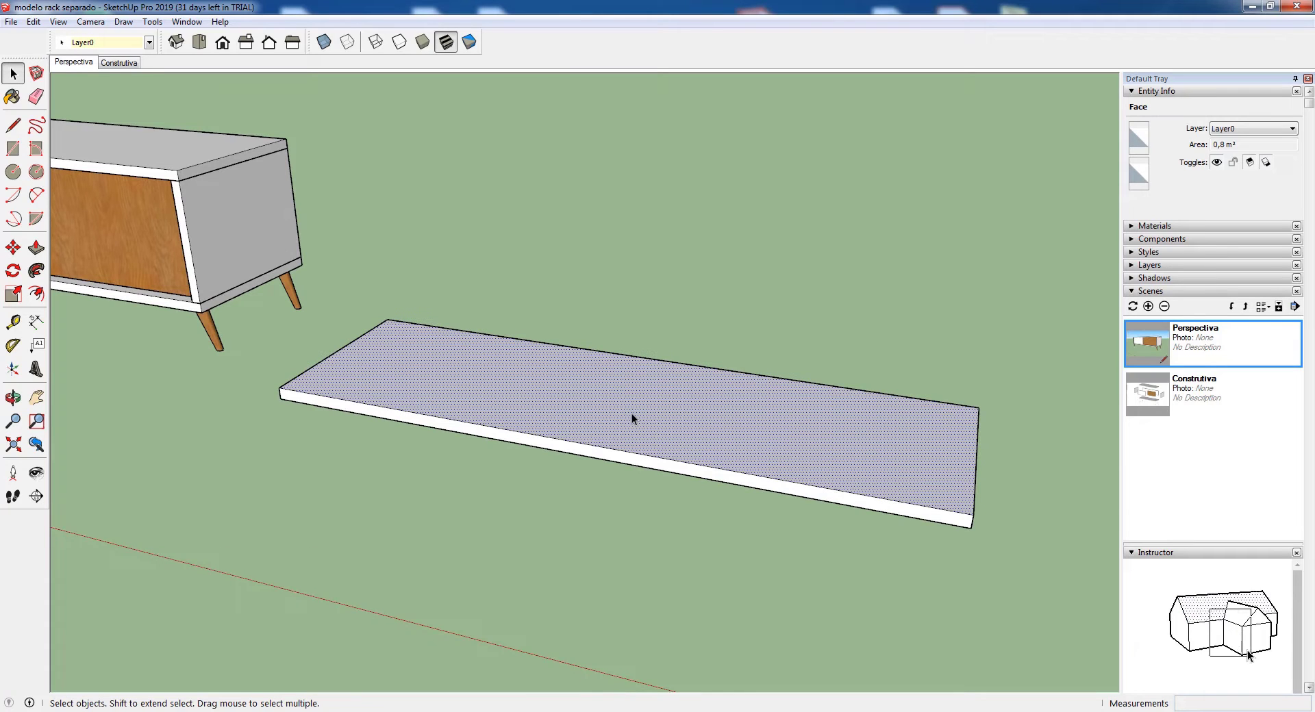
left_click(622, 333)
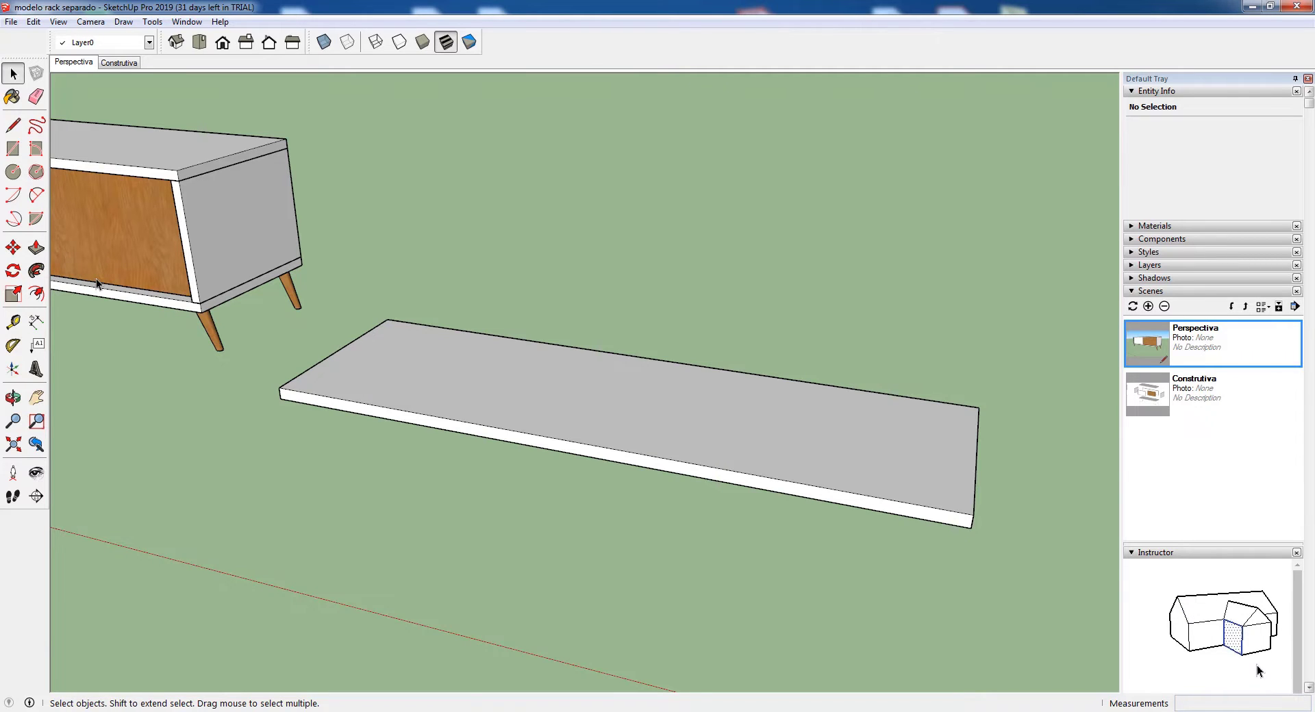
- Try moving the finished rack's bottom panel component with the Move tool
scroll(96, 278, "up", 1)
left_click(186, 309)
key("m")
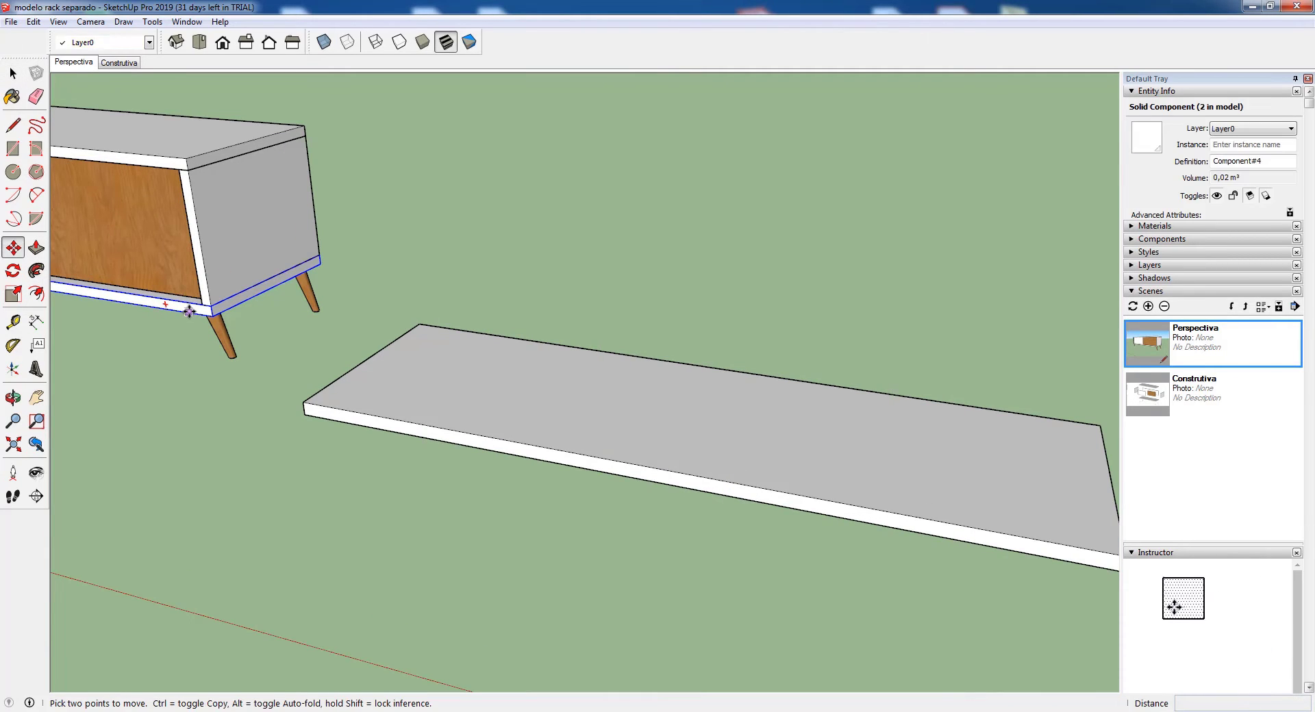
left_click(189, 312)
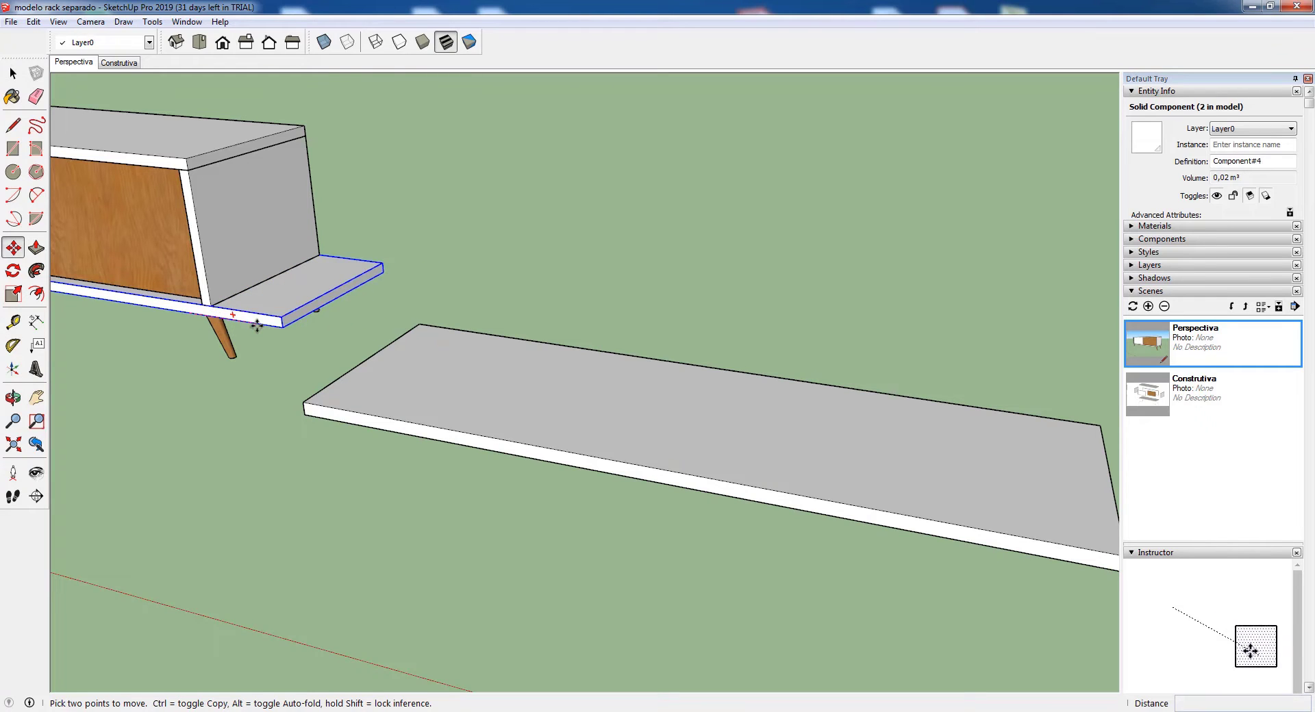
key("Escape")
left_click(207, 314)
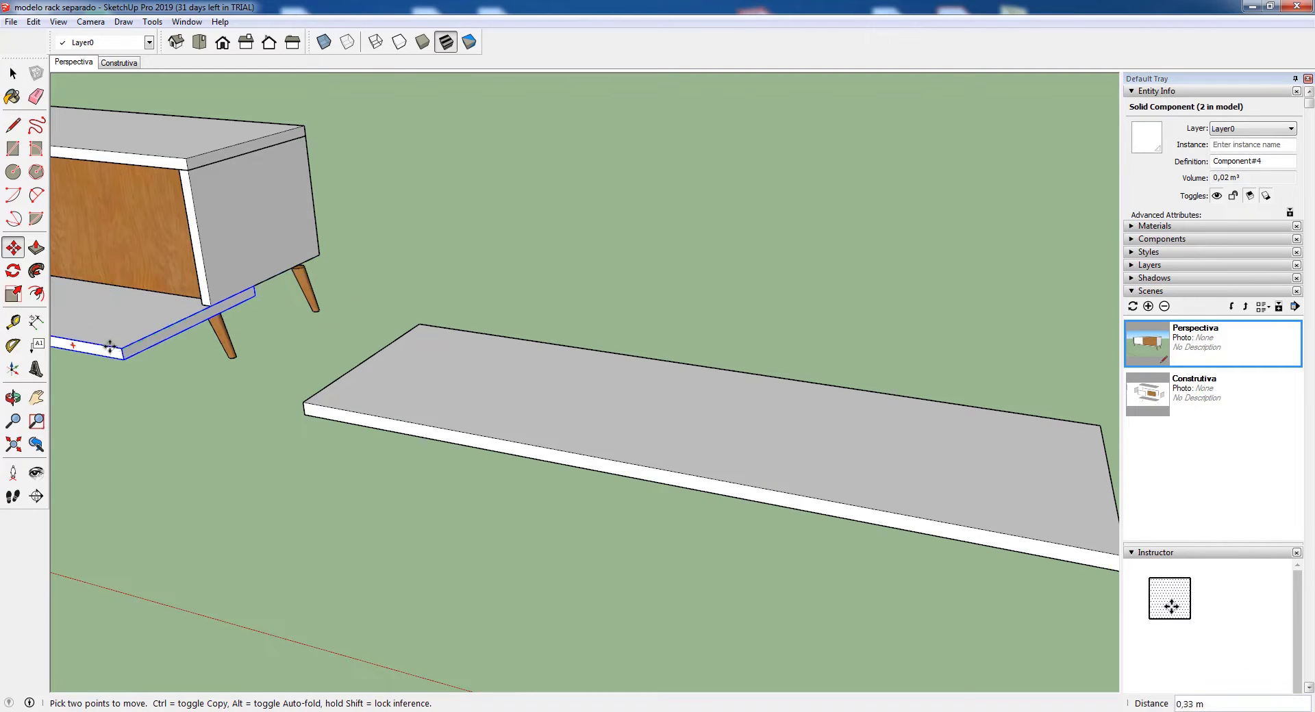
key("Escape")
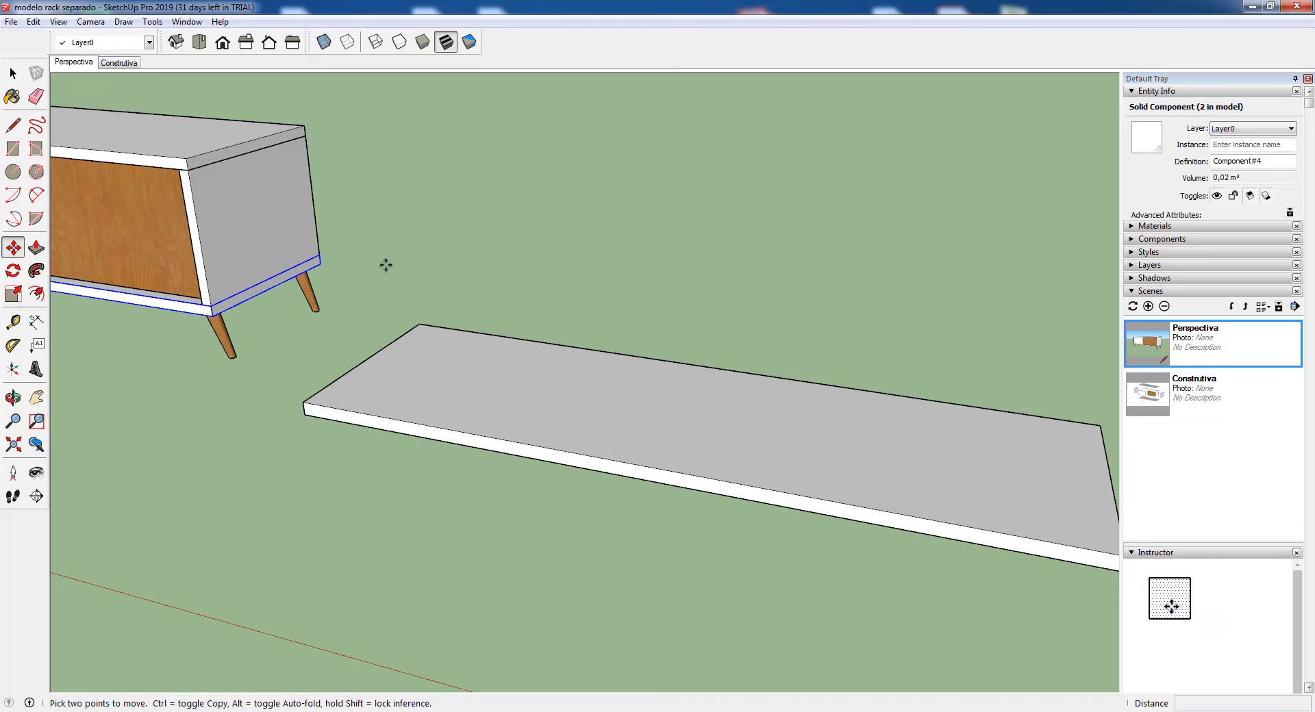
scroll(149, 245, "up", 1)
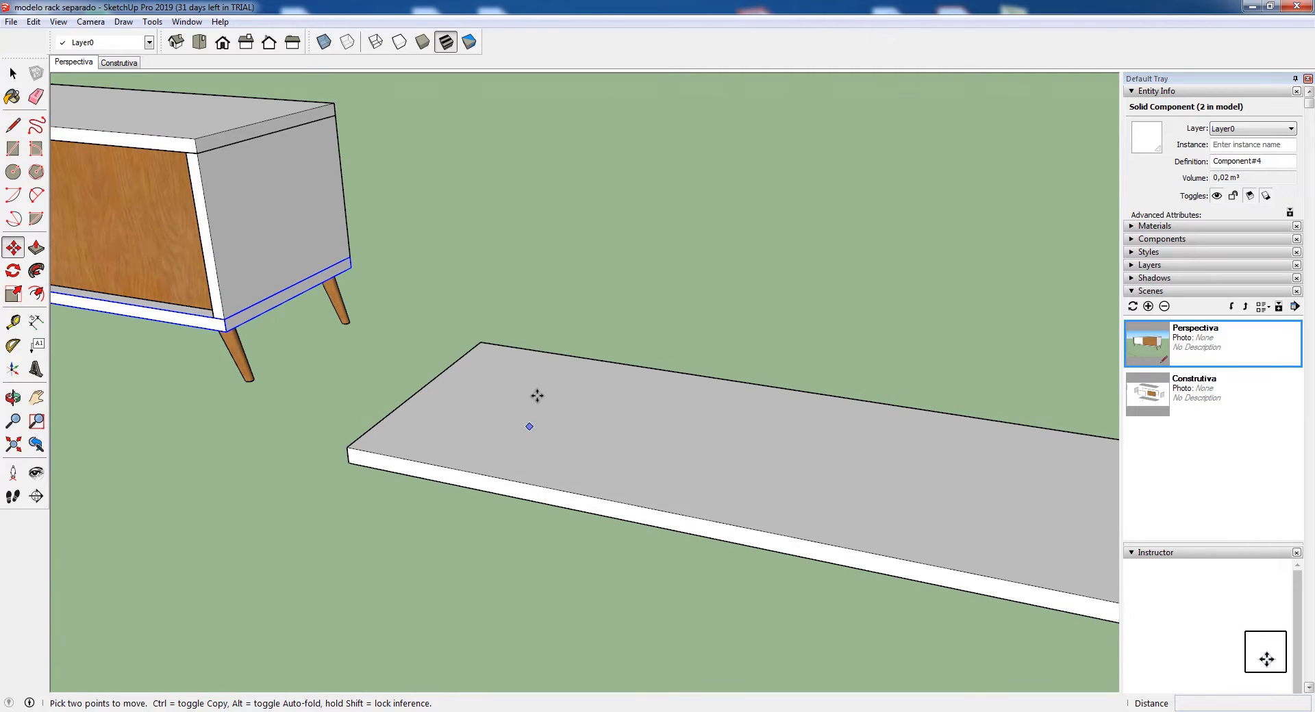
scroll(511, 371, "down", 1)
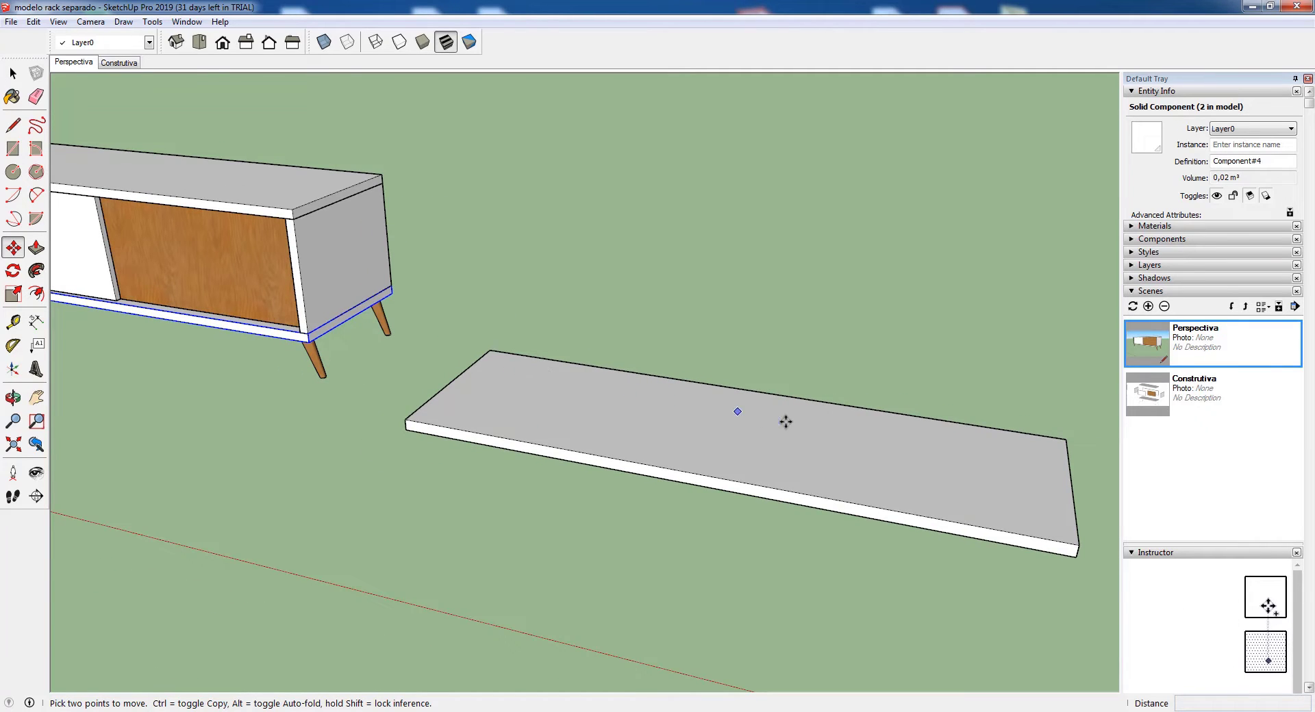
scroll(593, 329, "up", 1)
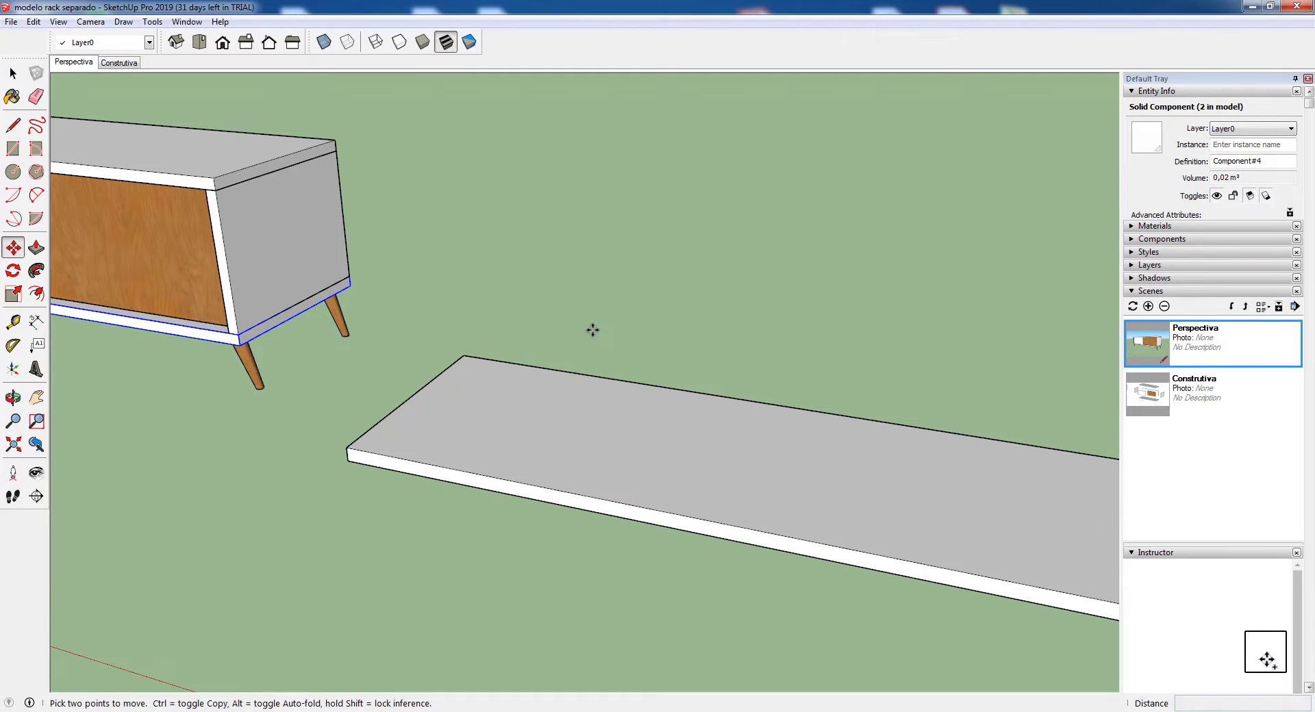
key("space")
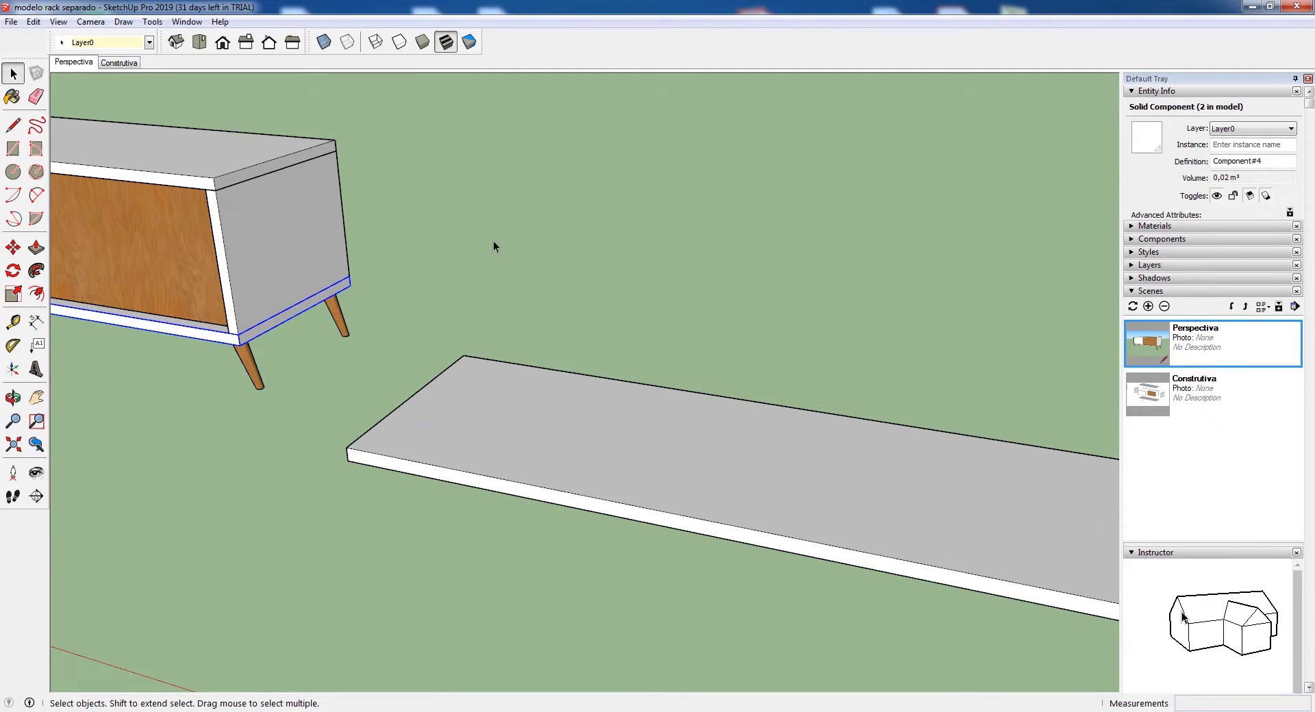
- Open the finished rack's top panel component for editing and try extending its end face with Push/Pull
double_click(206, 169)
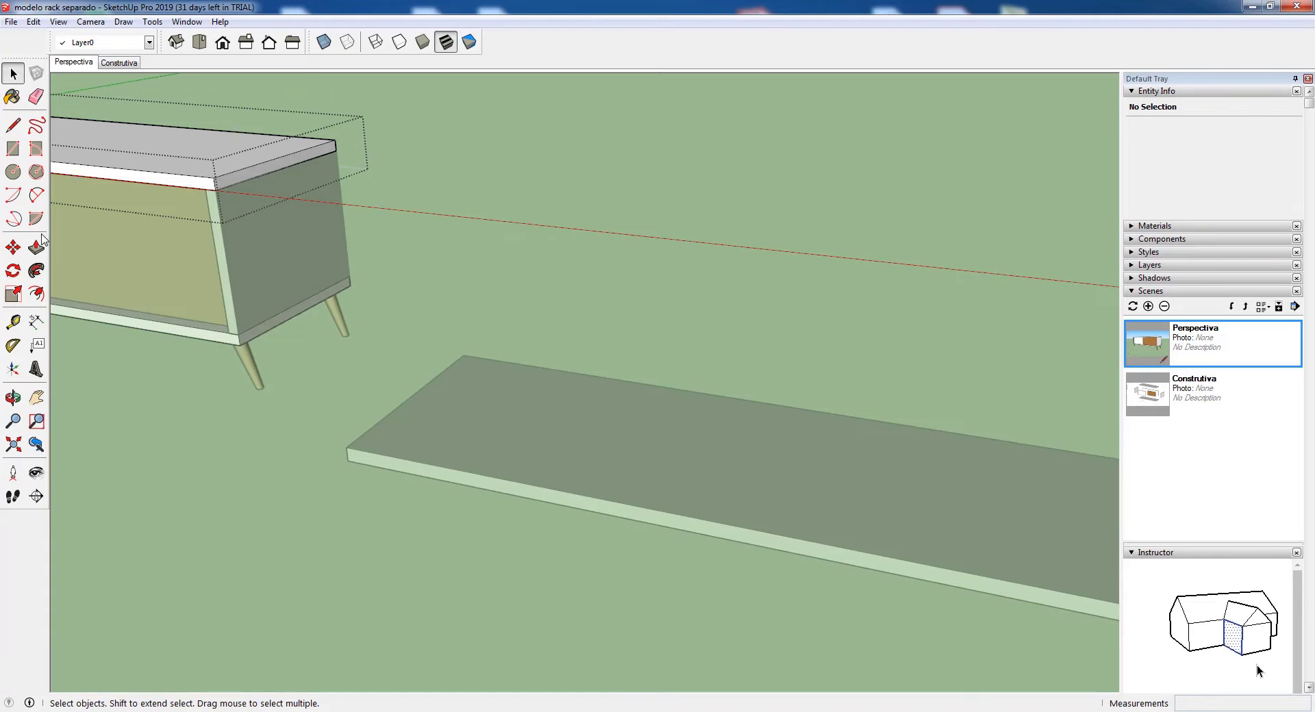
left_click(239, 176)
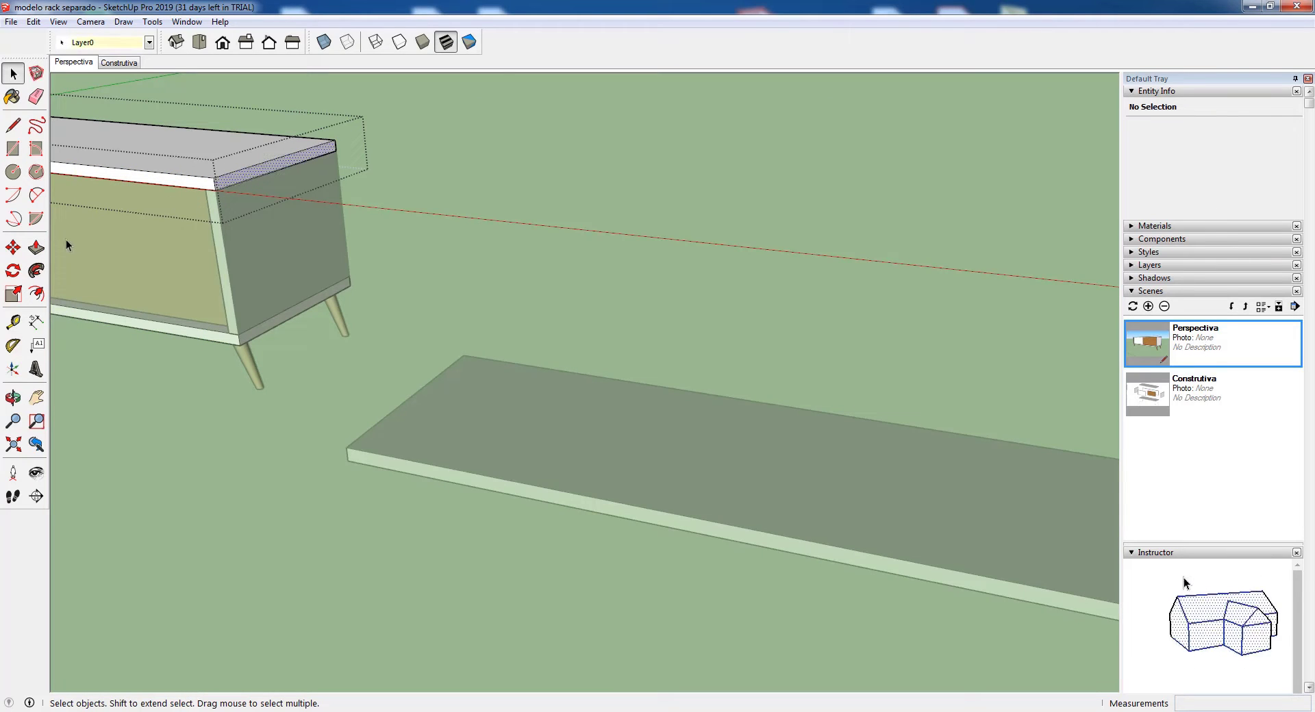
key("p")
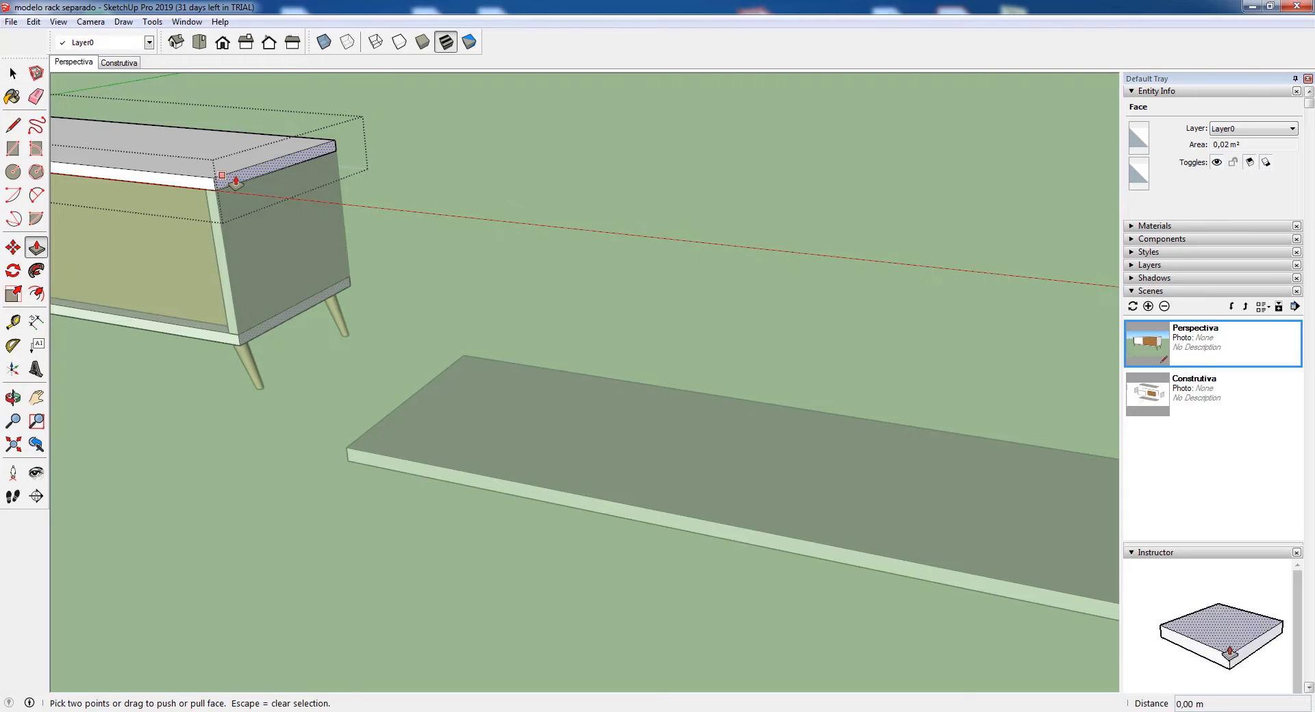
left_click_drag(240, 169, 306, 186)
key("Escape")
key("Escape")
key("space")
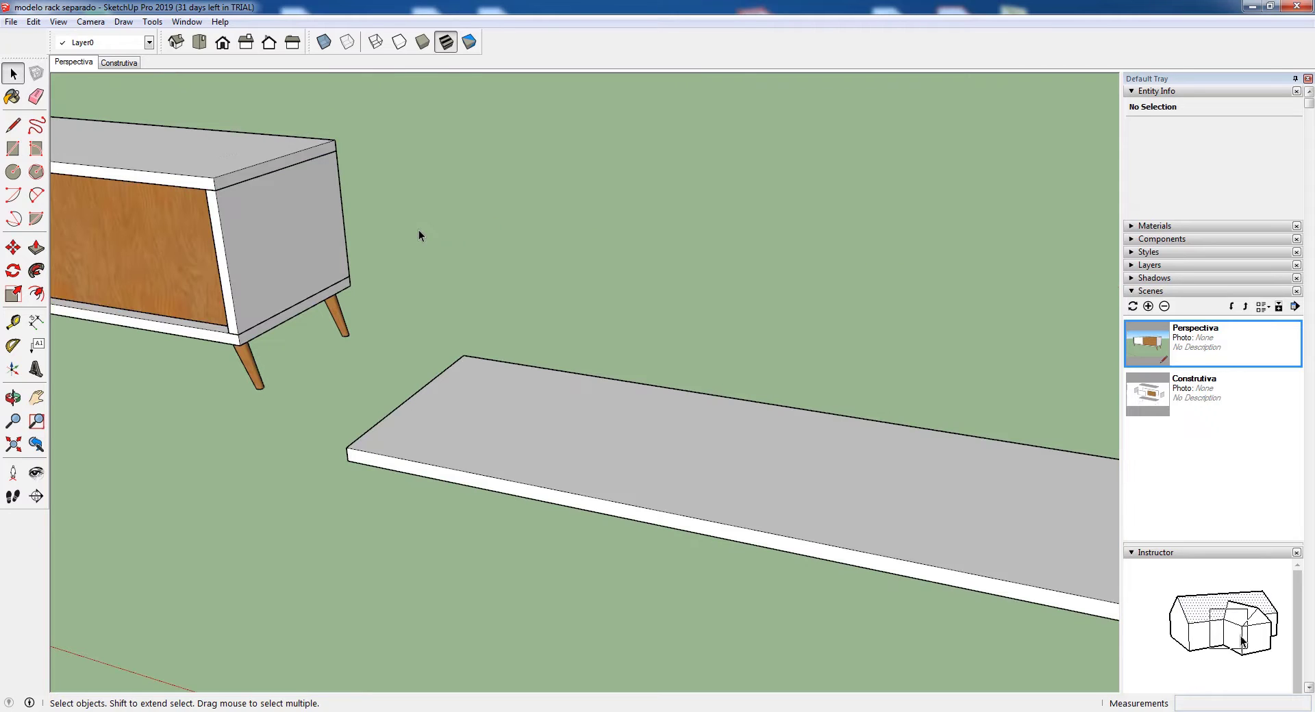
- Select the whole ungrouped board and make it a component with the definition name base
scroll(384, 269, "down", 3)
scroll(676, 405, "up", 2)
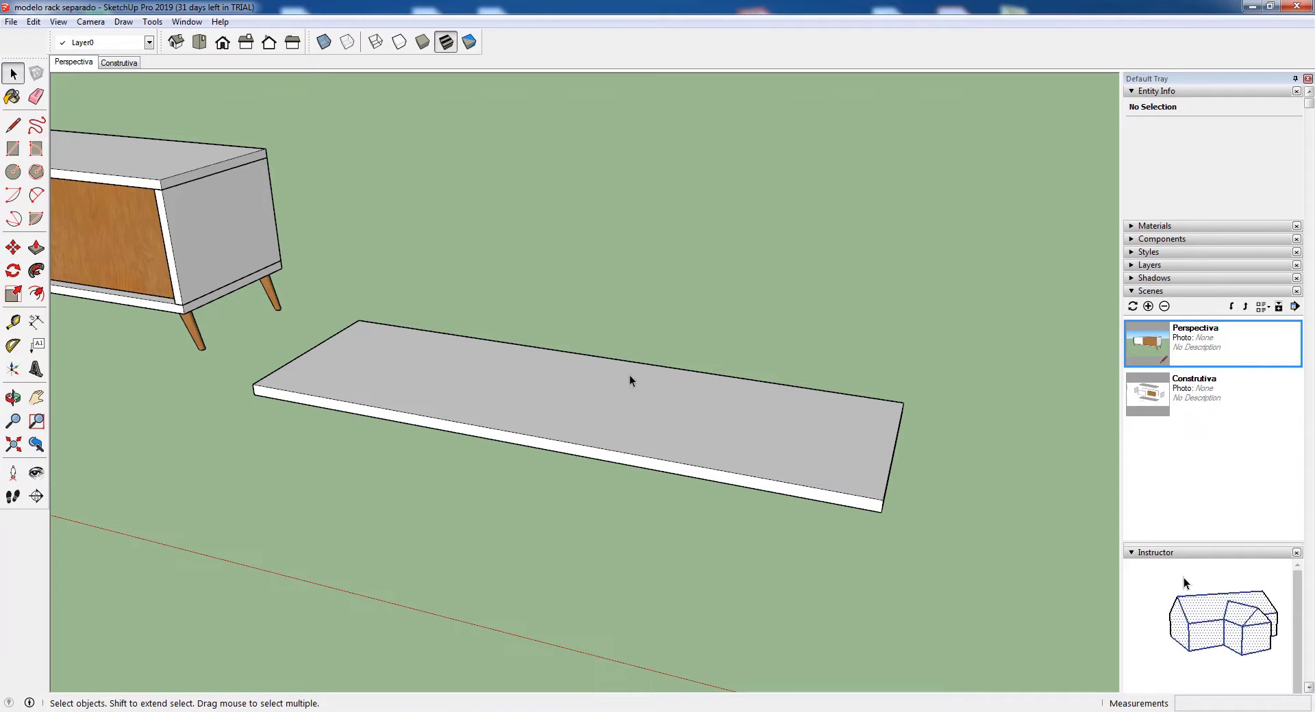
left_click_drag(231, 314, 983, 562)
left_click(822, 335)
triple_click(589, 418)
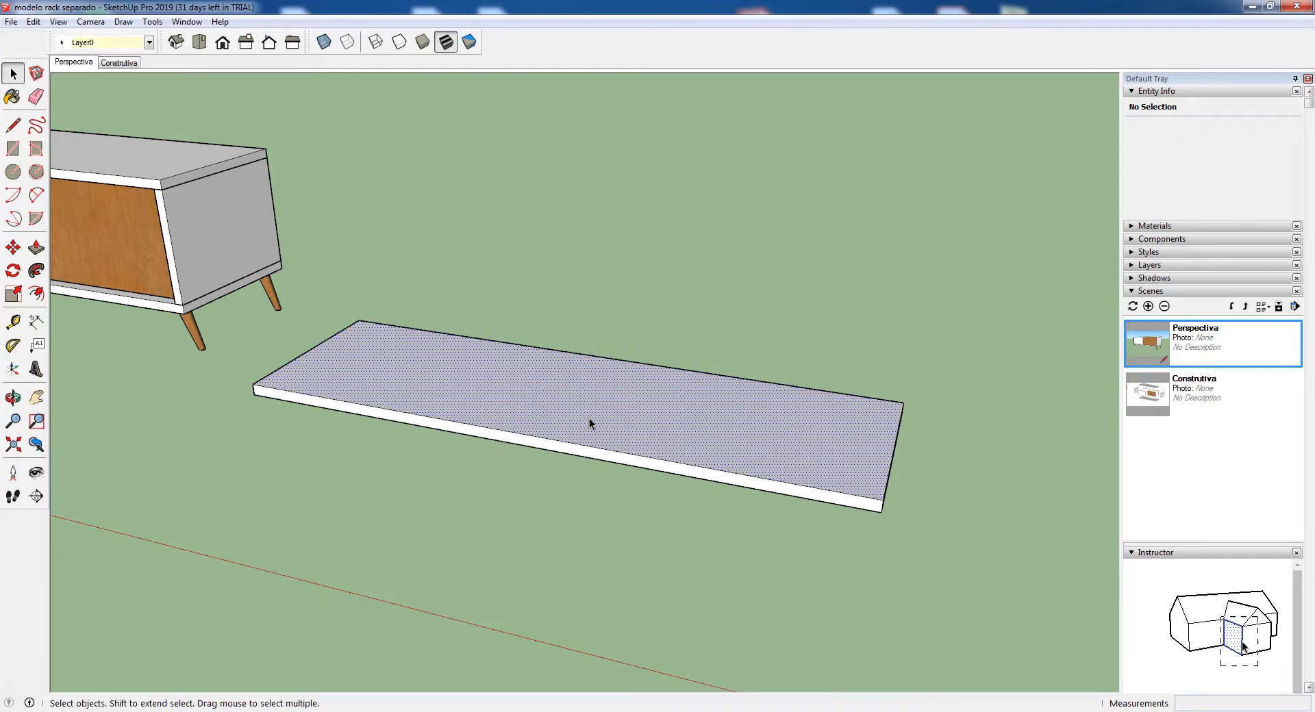
scroll(589, 422, "up", 1)
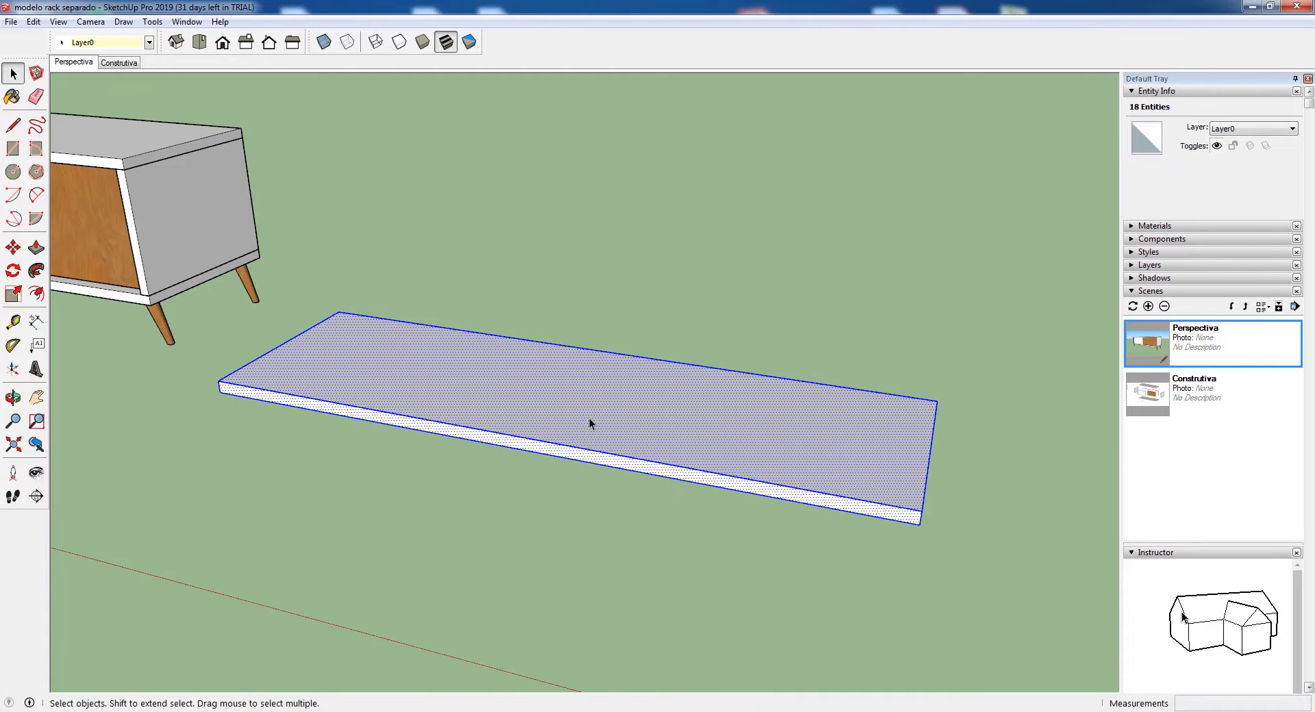
right_click(589, 424)
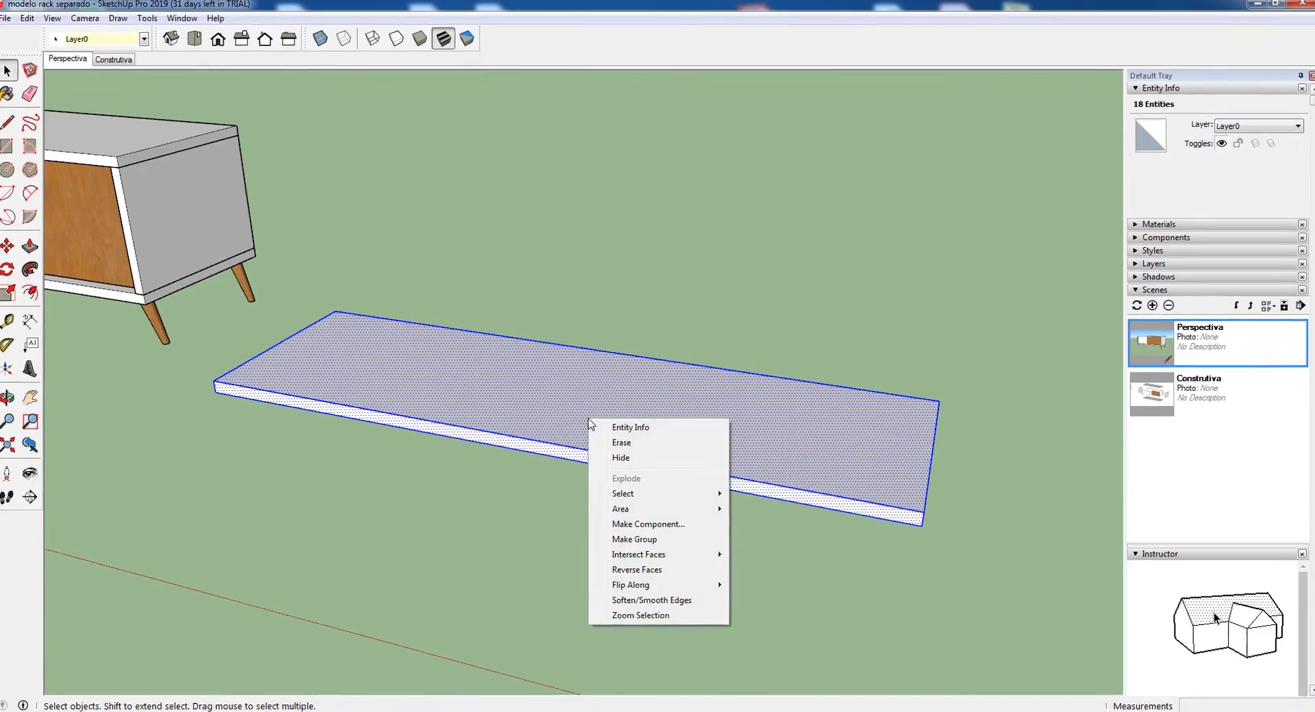
left_click(595, 575)
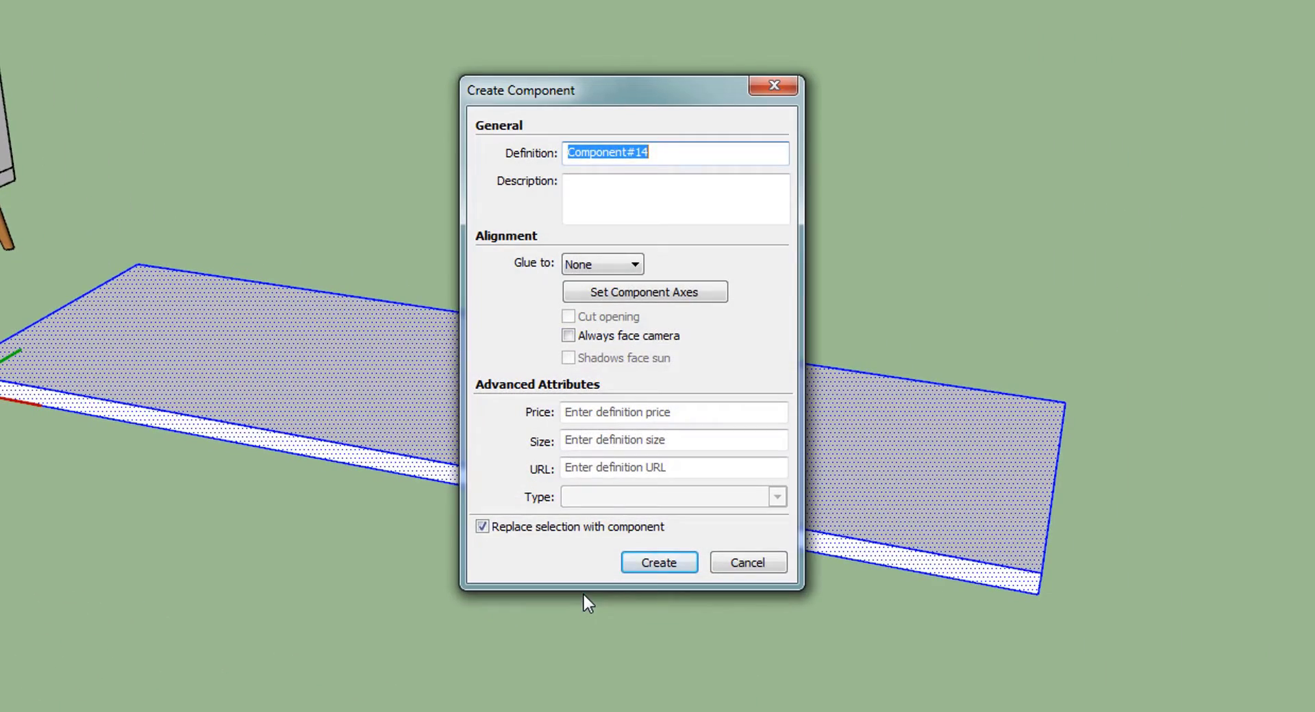
type("base")
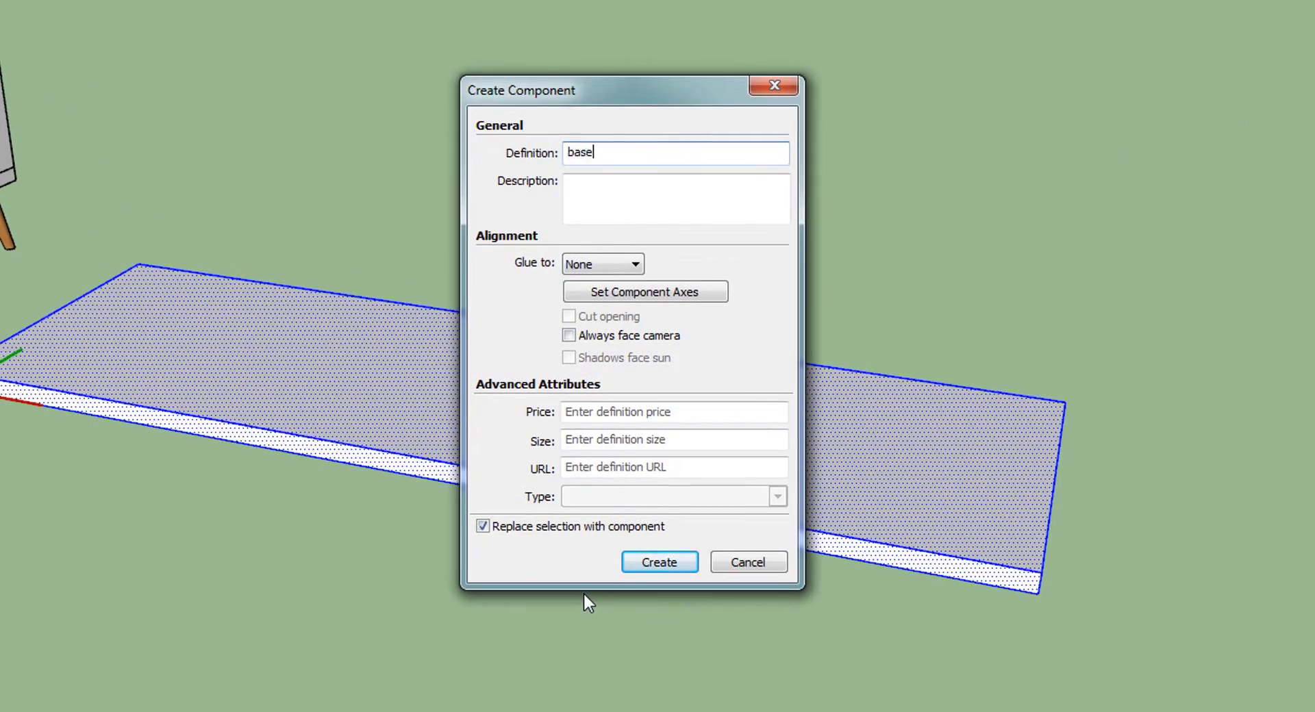
left_click(659, 564)
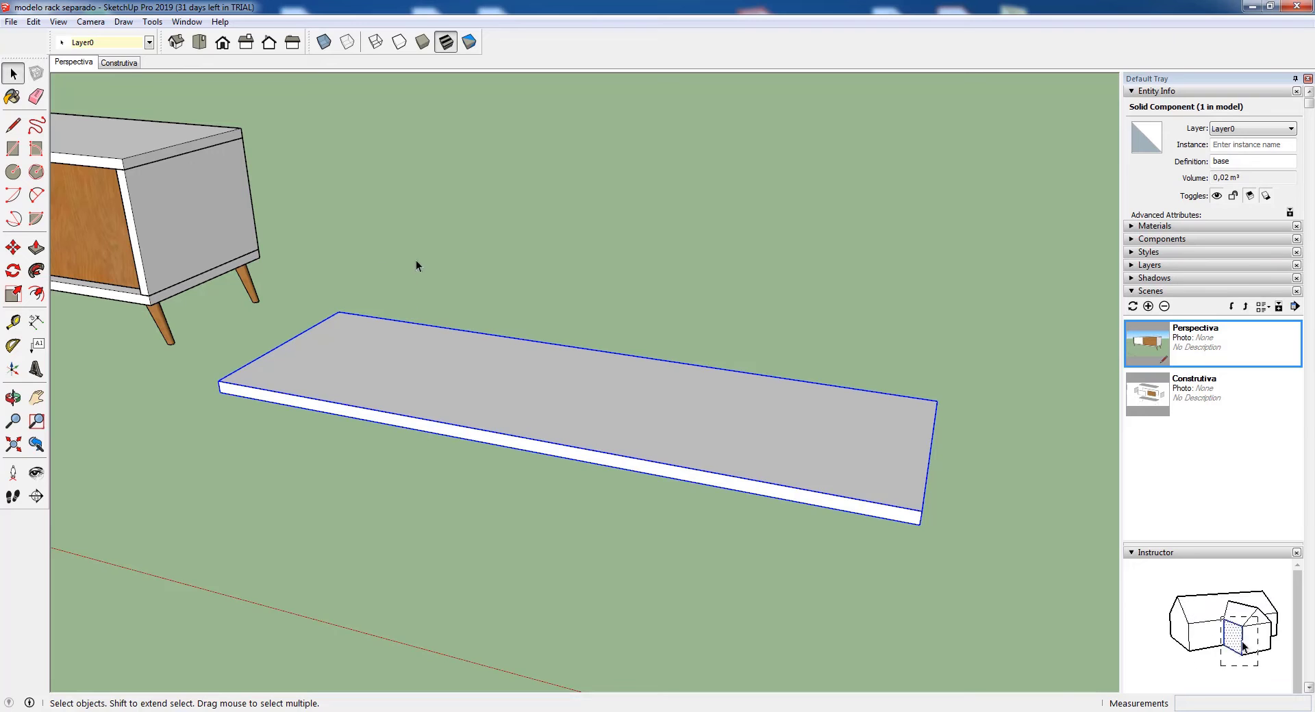
- Copy the base component 0,4 m straight up along the blue axis to form the rack's top board
left_click(14, 249)
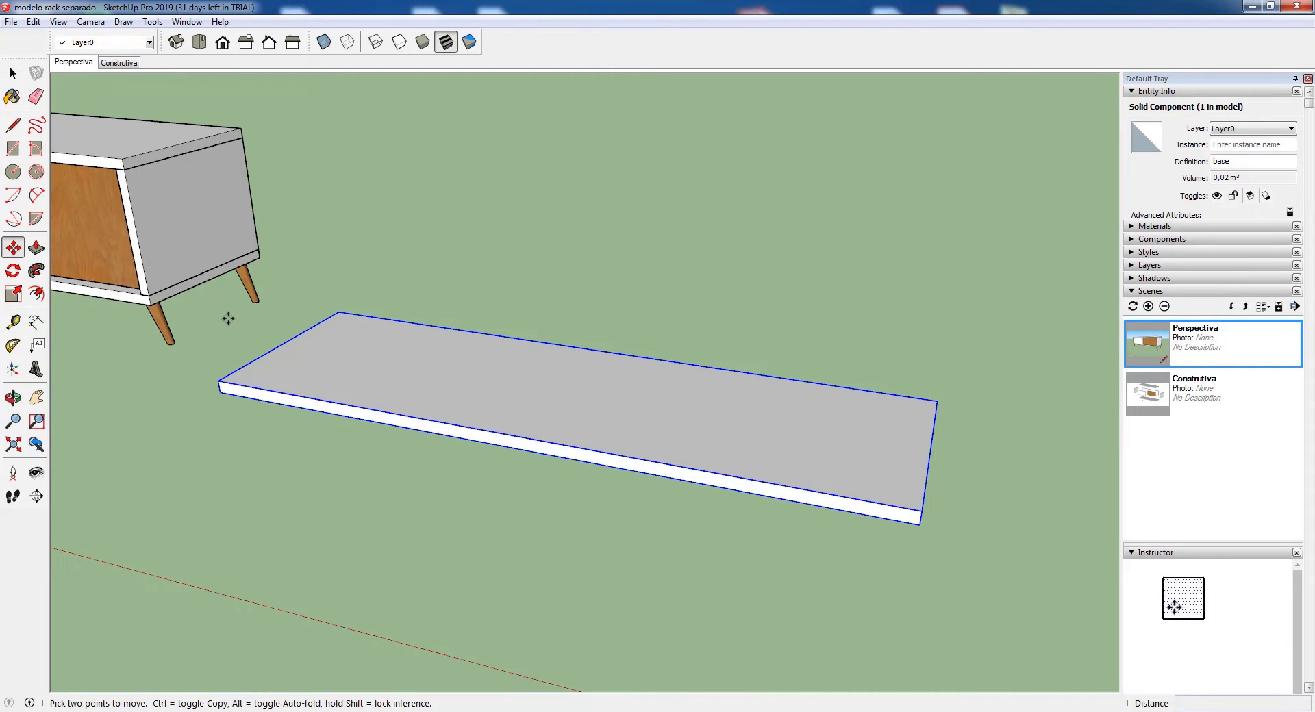
key("ctrl")
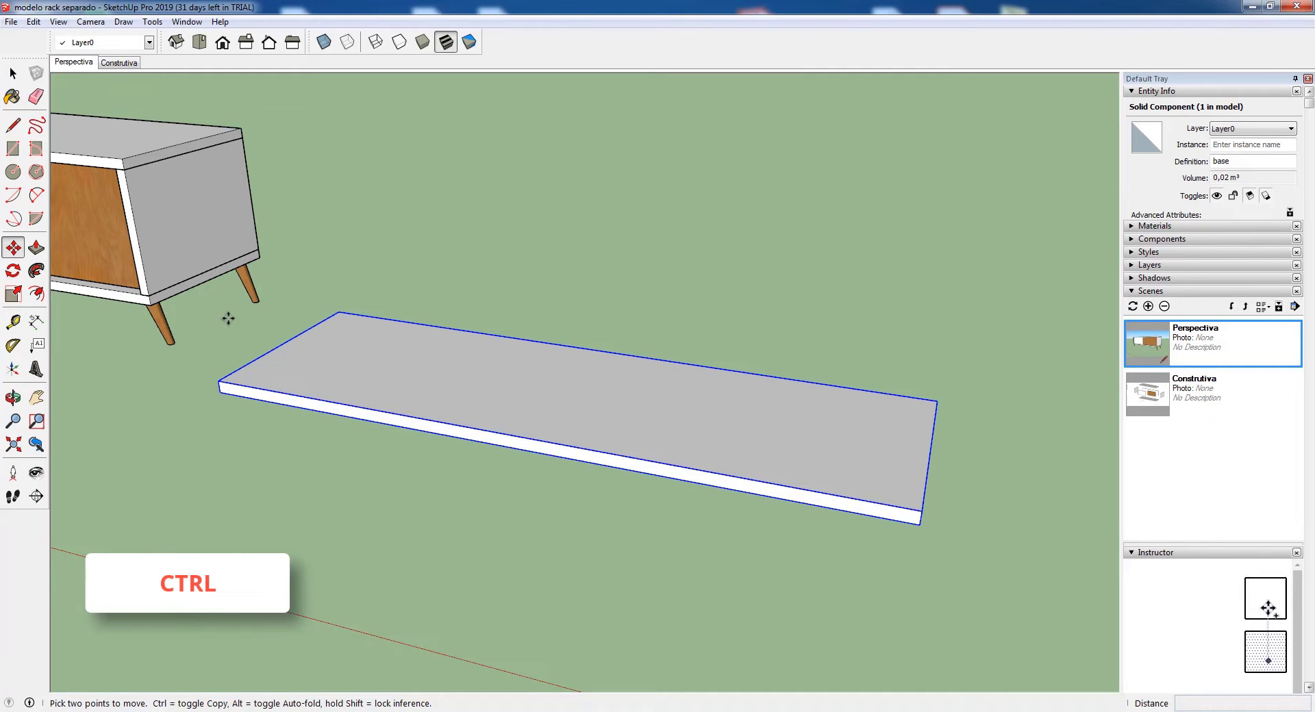
left_click(338, 313)
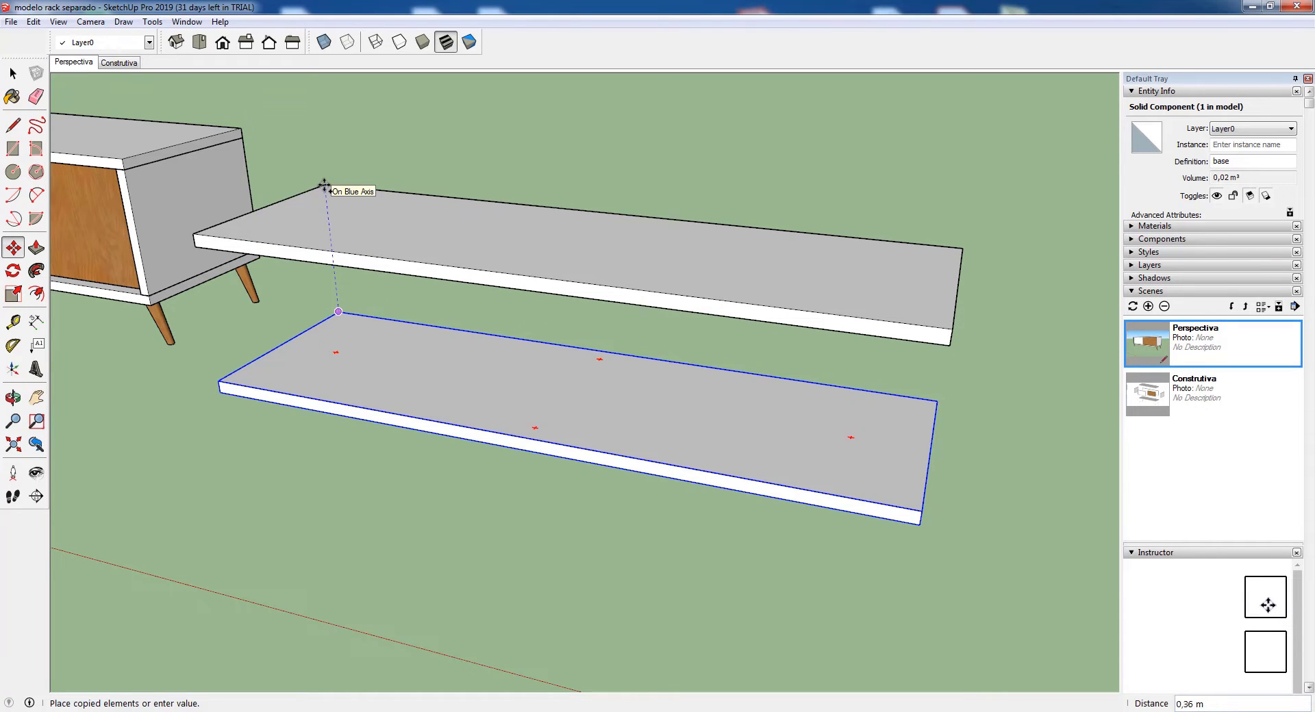
type("0,04")
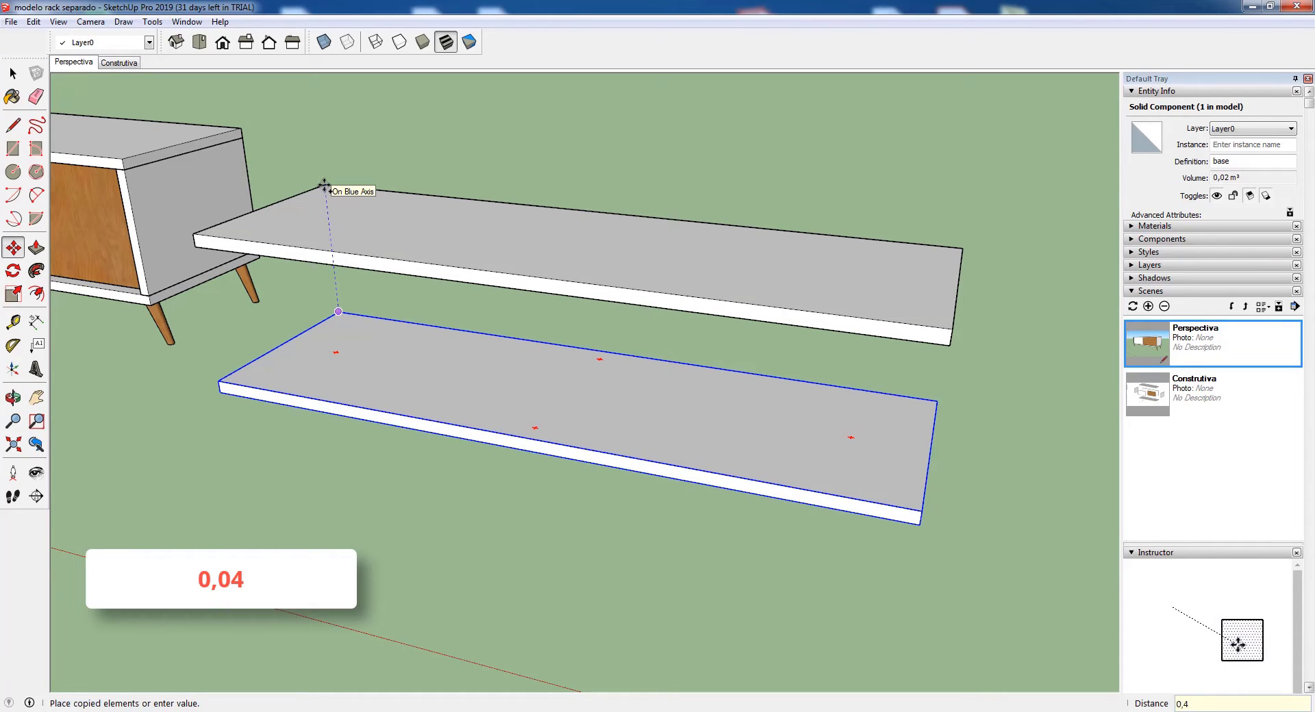
key("Return")
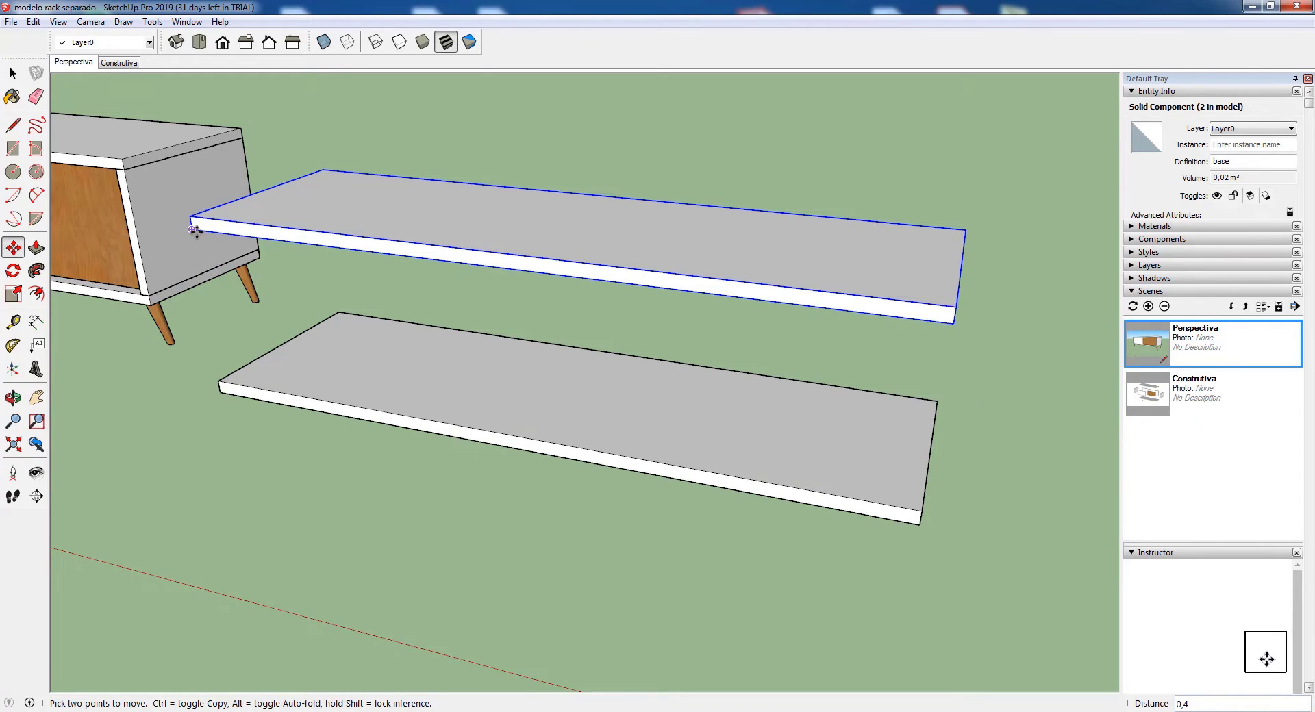
- Place a Tape Measure guide 0,03 m in from the lower board's short end edge, opposite the finished rack
middle_click_drag(599, 332, 648, 316)
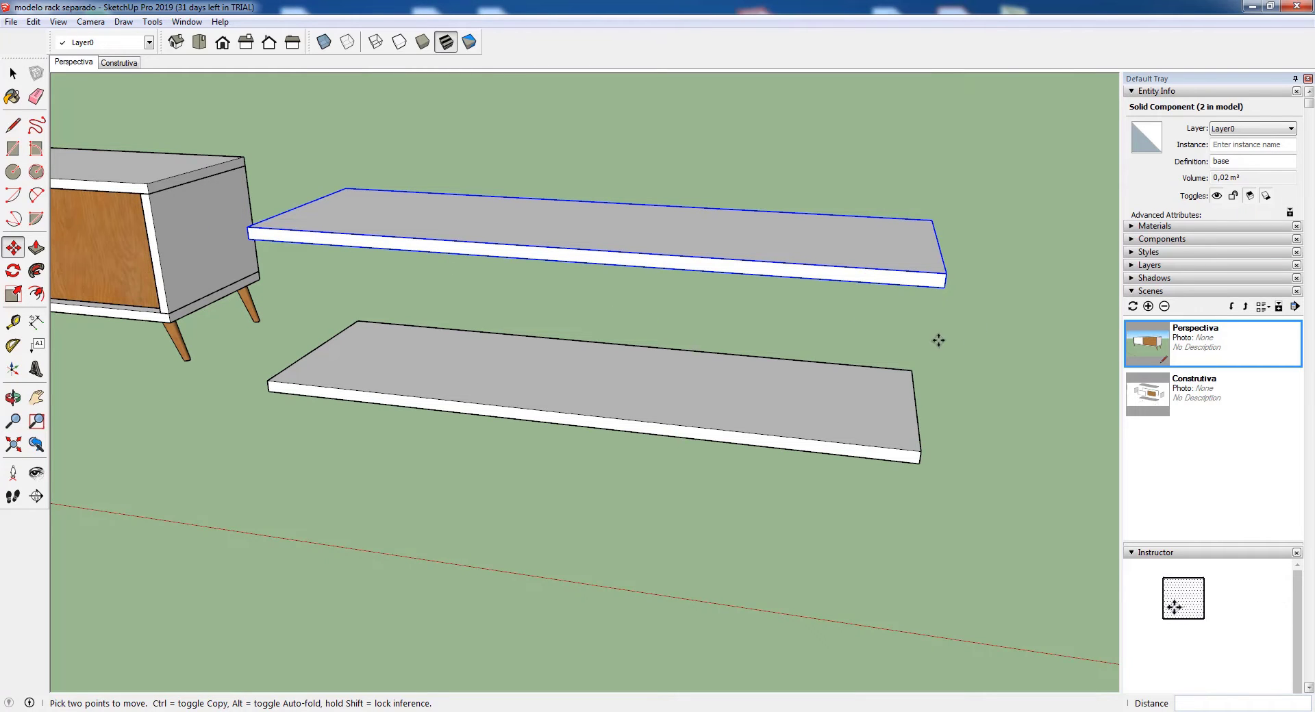
middle_click_drag(939, 340, 903, 363)
scroll(903, 363, "up", 3)
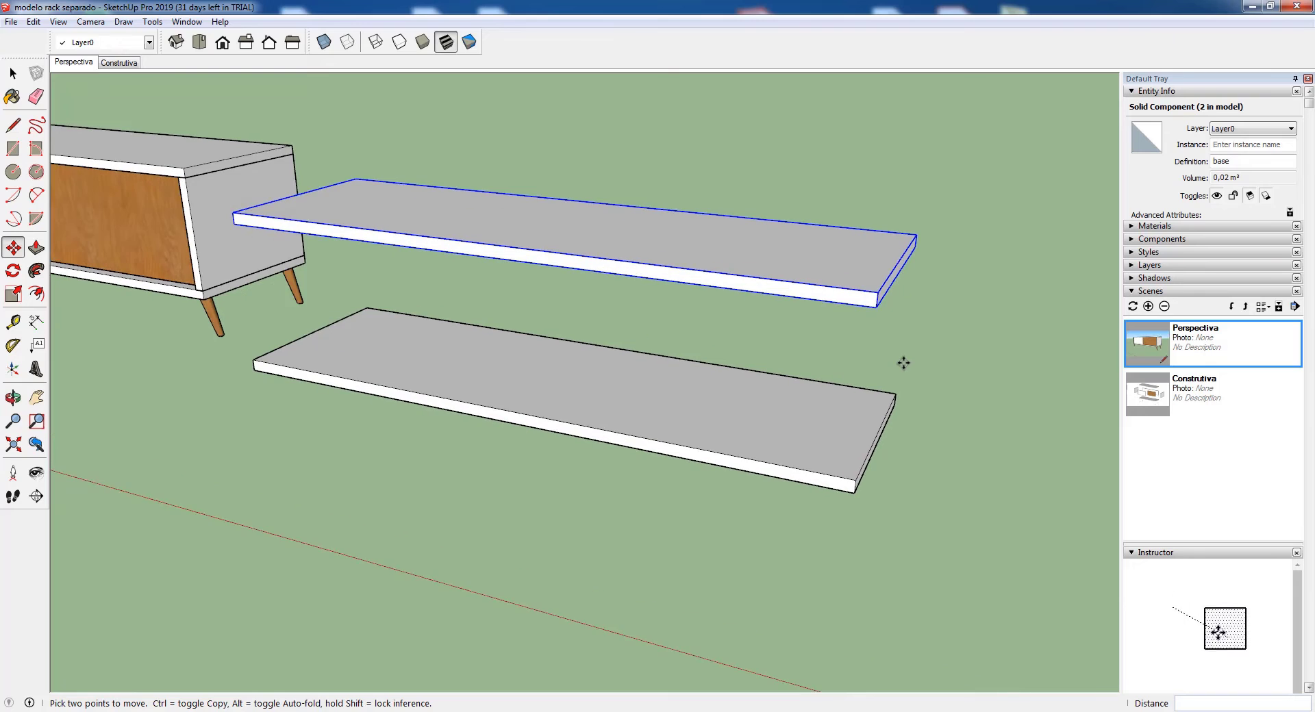
left_click(12, 322)
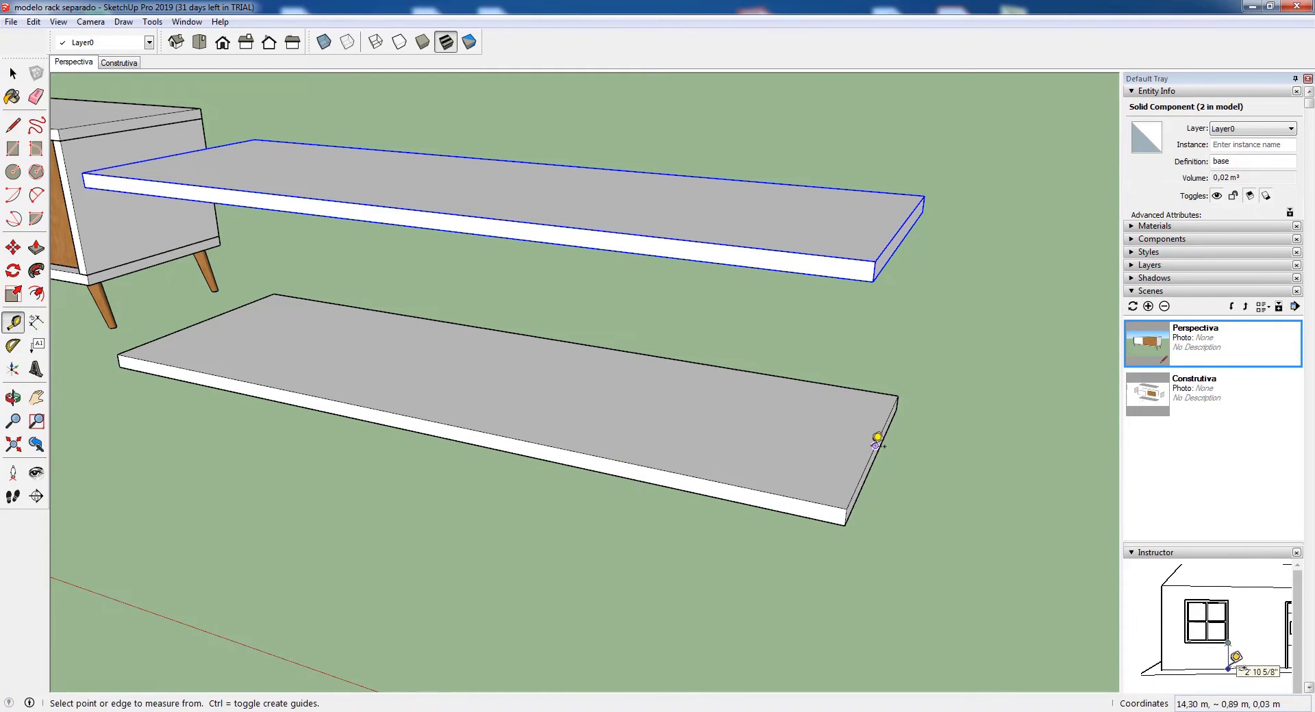
left_click(873, 440)
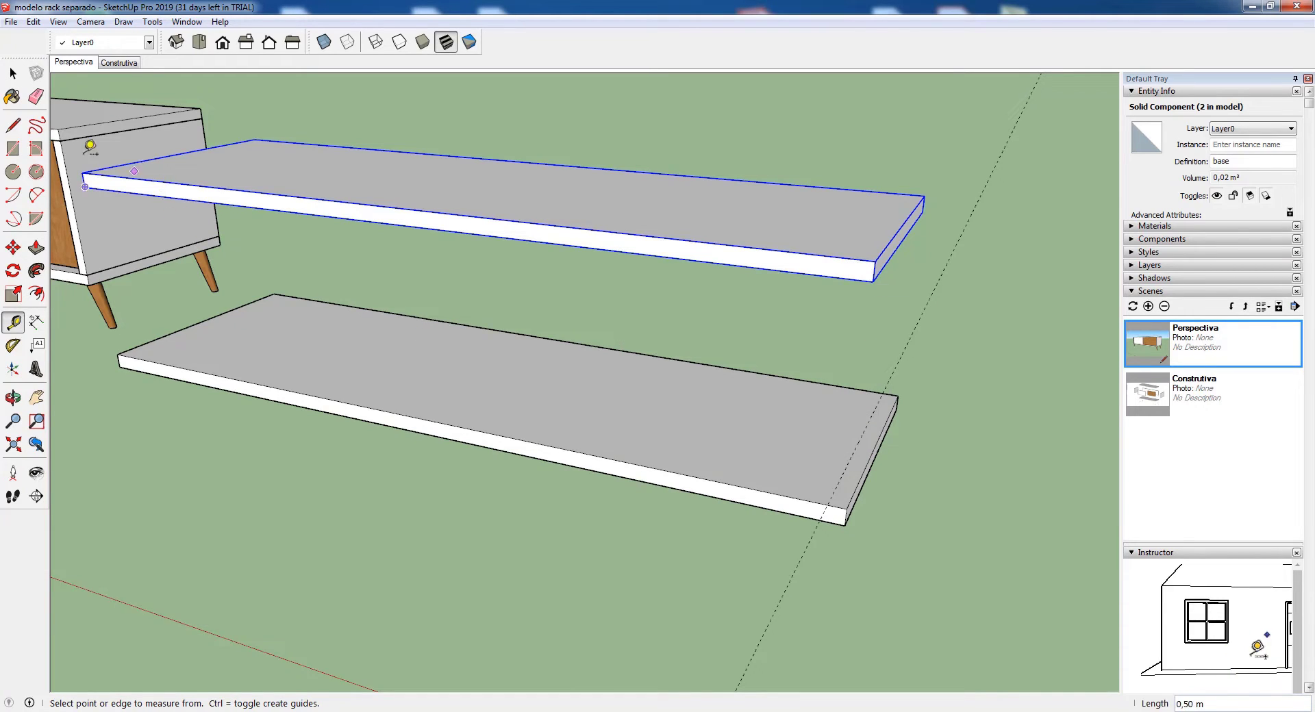
- Draw a 0,50 × 0,03 m rectangle on the lower board between the guide and its end edge
left_click(13, 148)
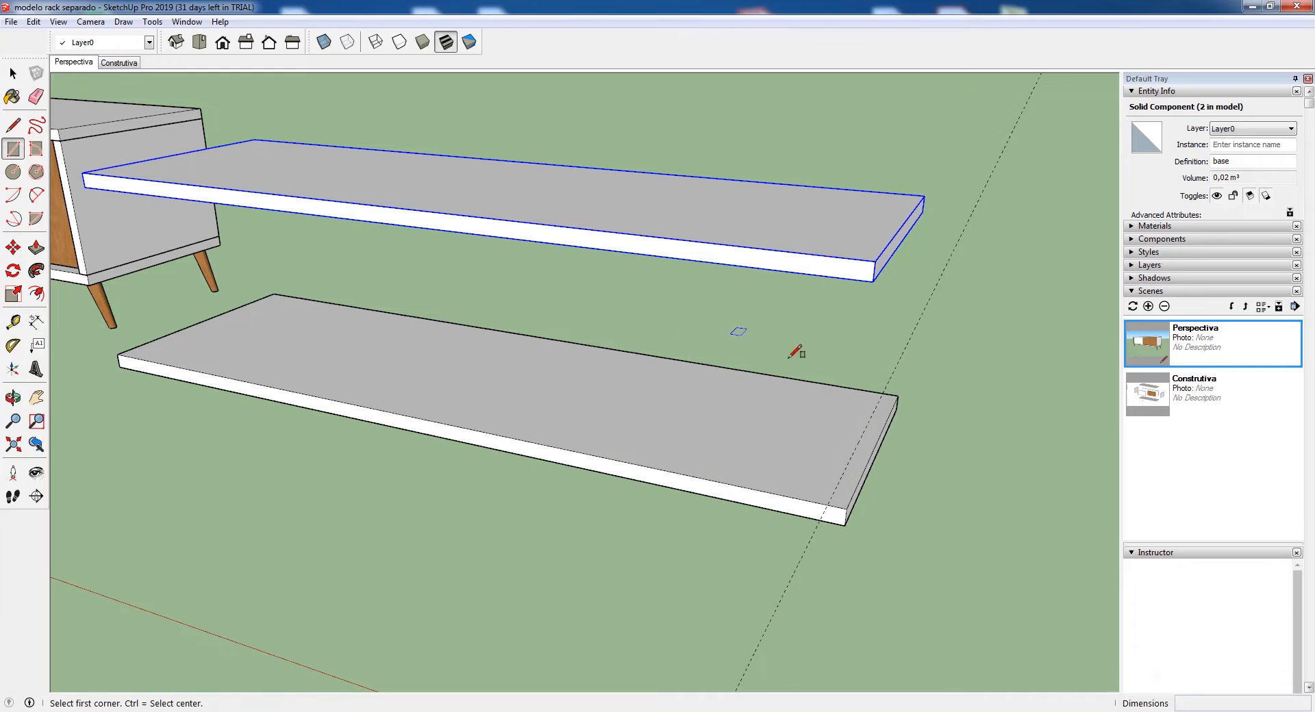
left_click(828, 504)
left_click(898, 395)
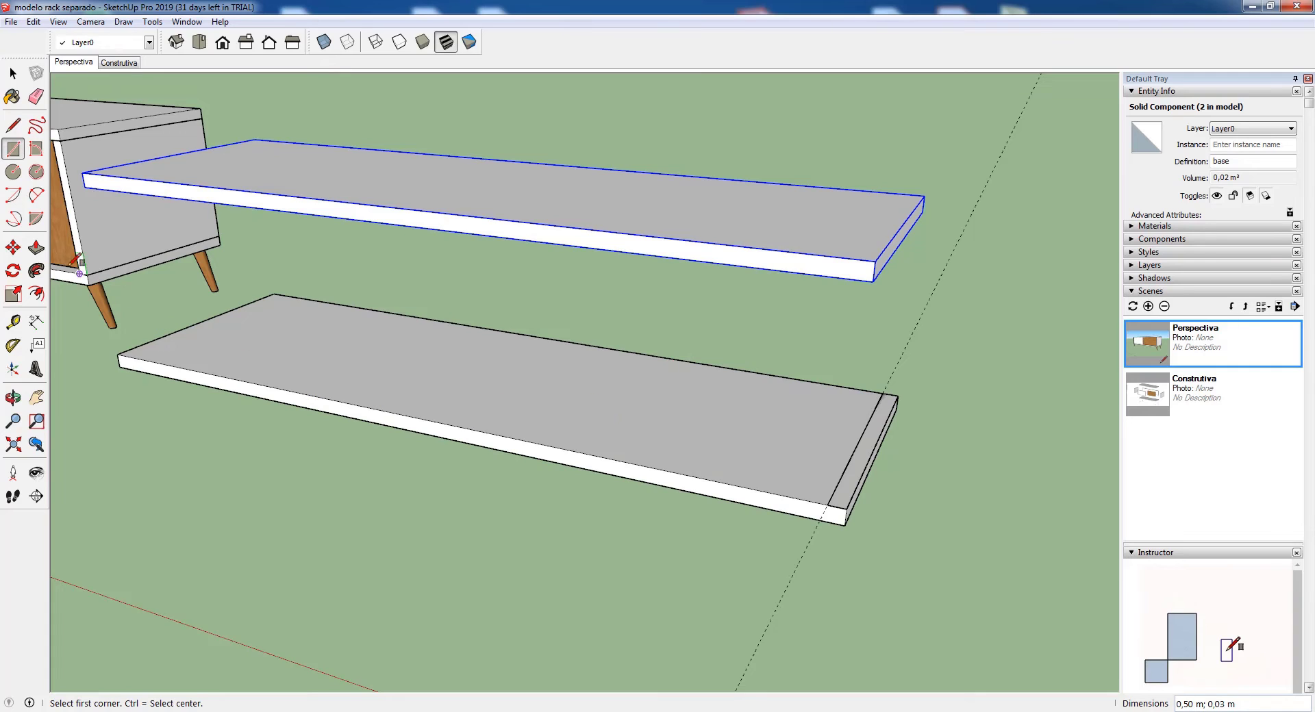
- Push/Pull the narrow end rectangle up 0,37 m to the underside of the top board
left_click(37, 248)
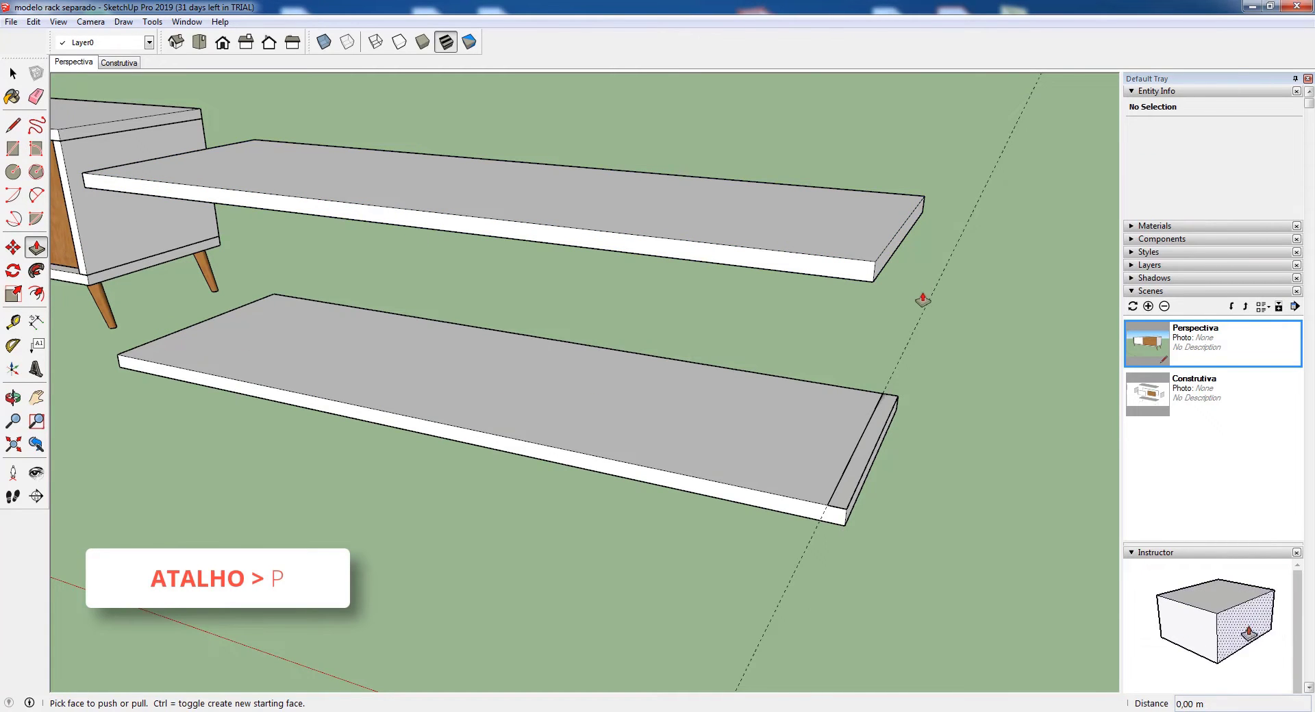
left_click_drag(888, 416, 874, 288)
left_click(873, 285)
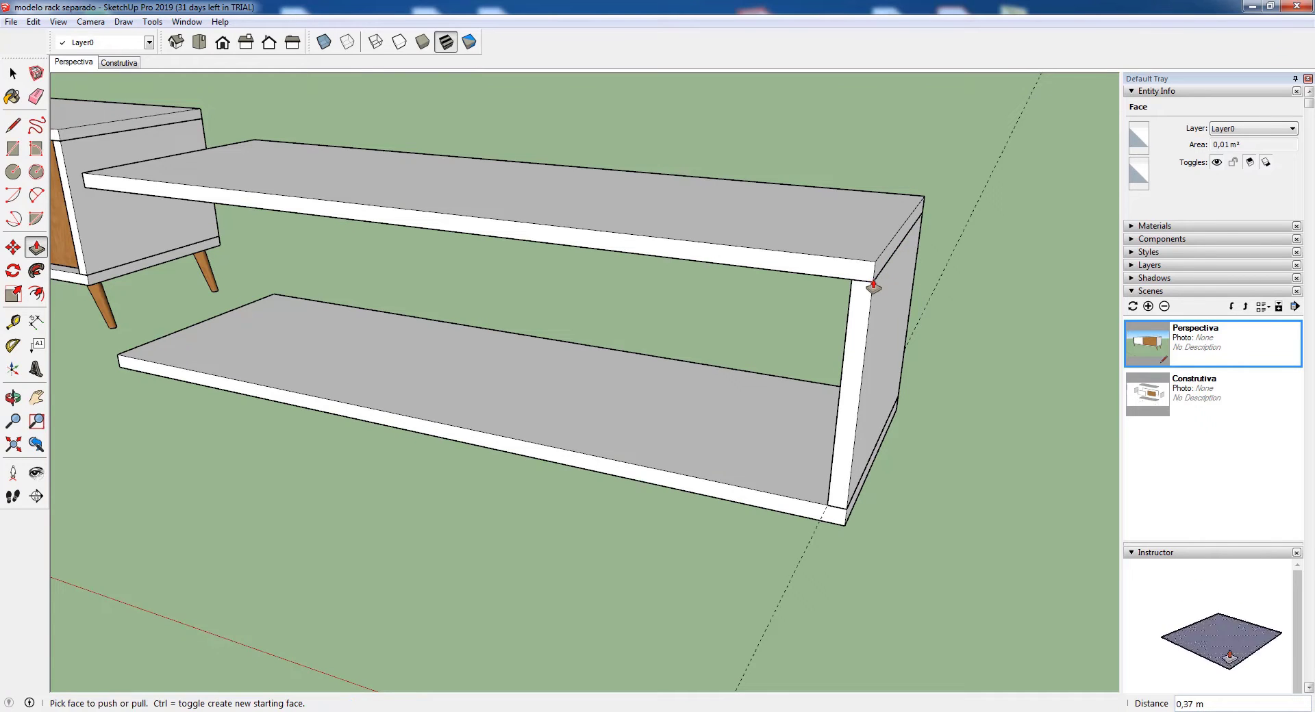
key("space")
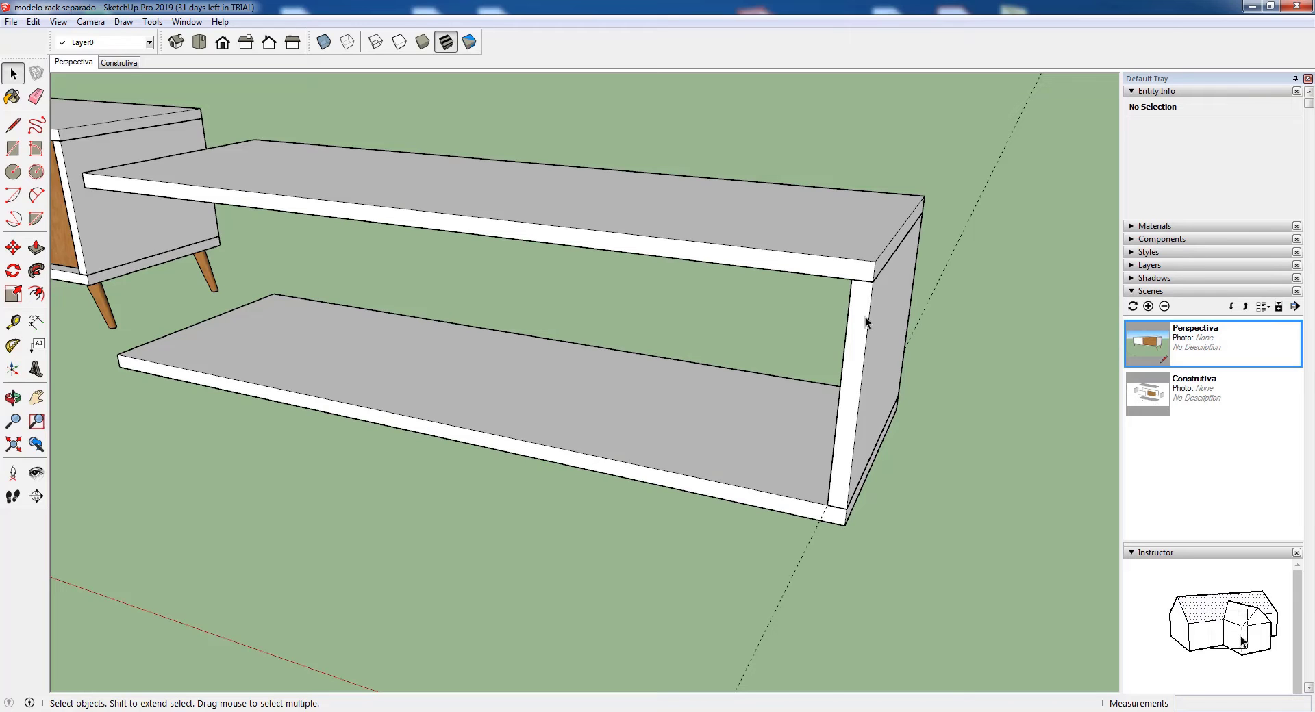
- Select the whole new side panel and make it a component with the definition name lateral
triple_click(860, 335)
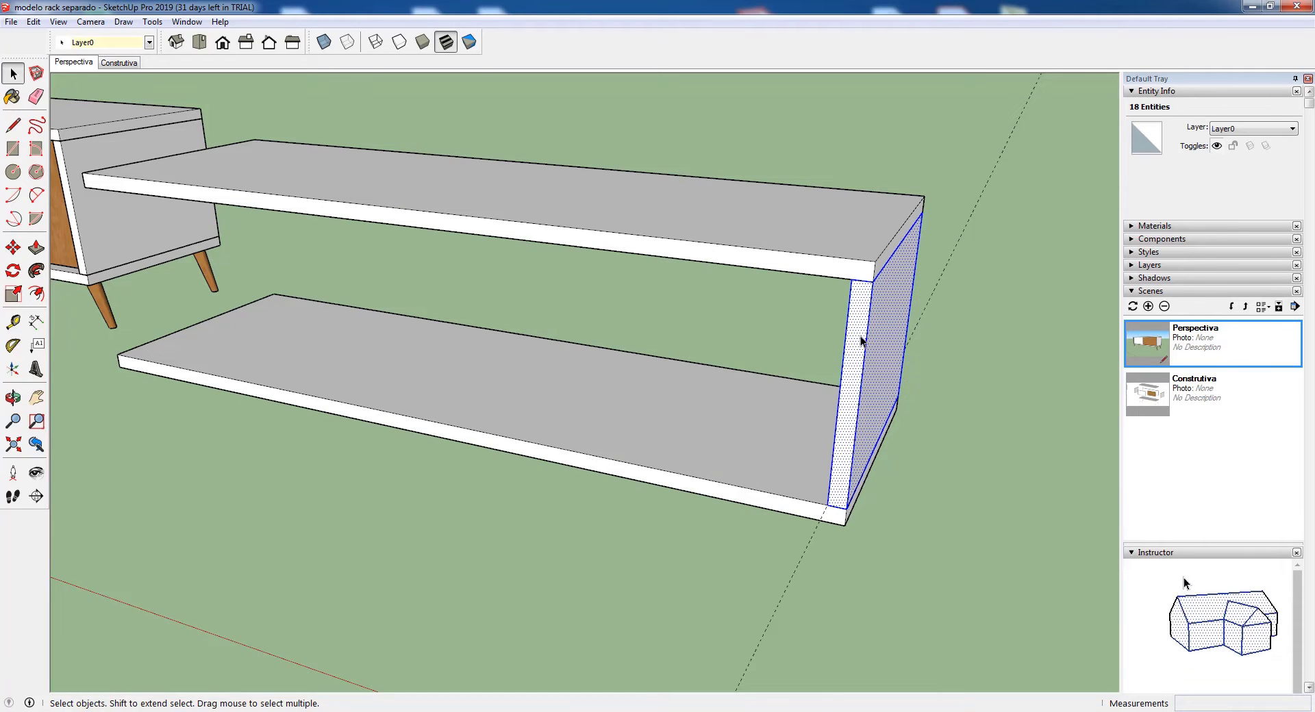
middle_click_drag(642, 372, 609, 343)
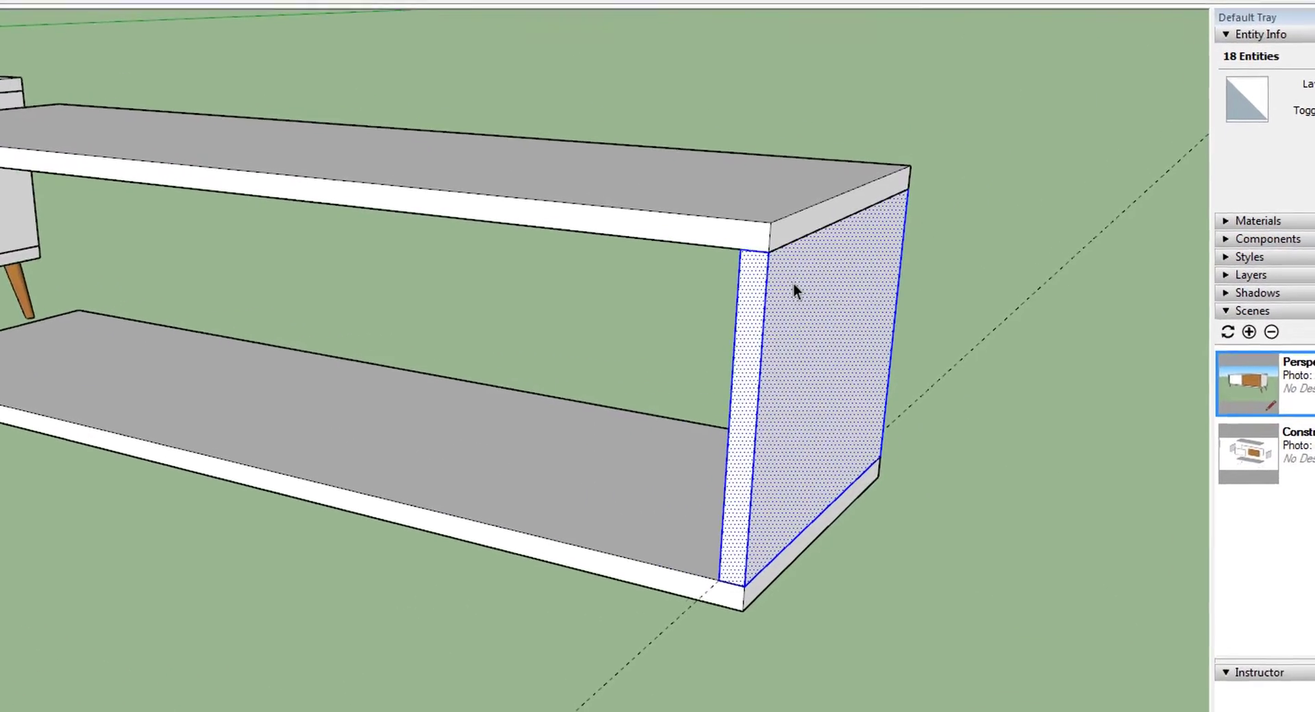
right_click(794, 289)
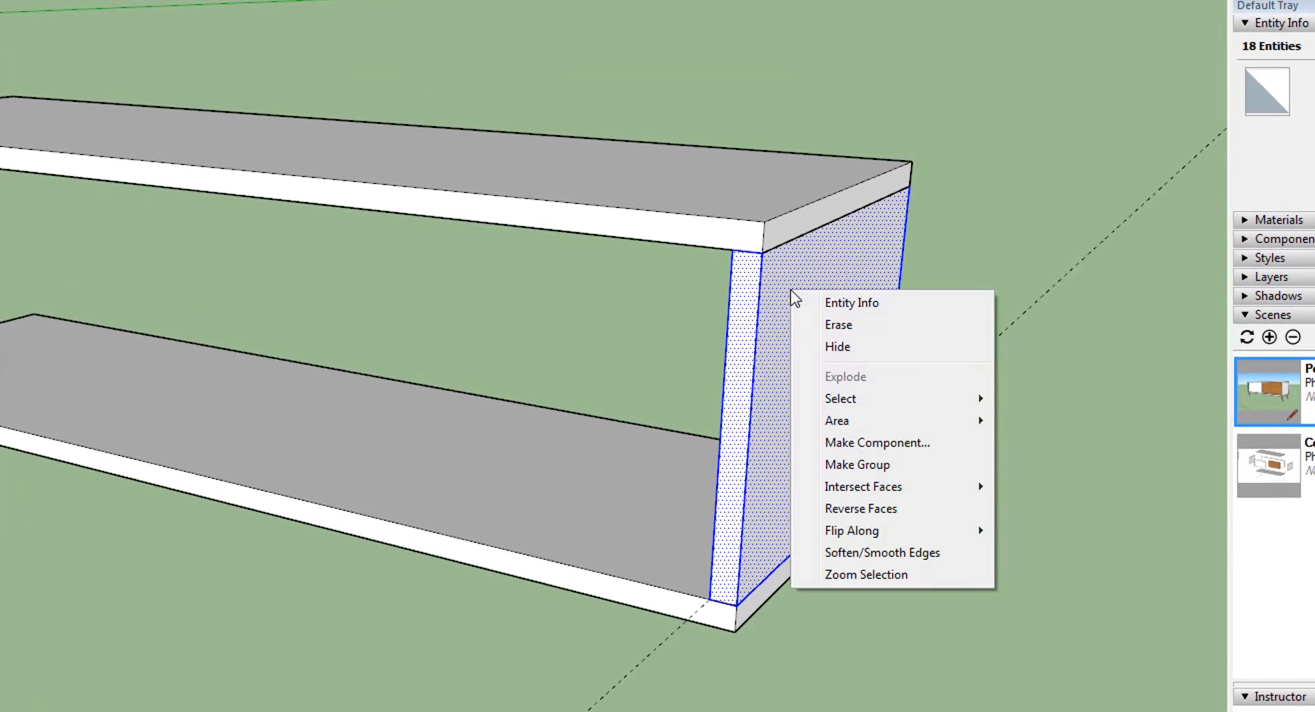
left_click(881, 449)
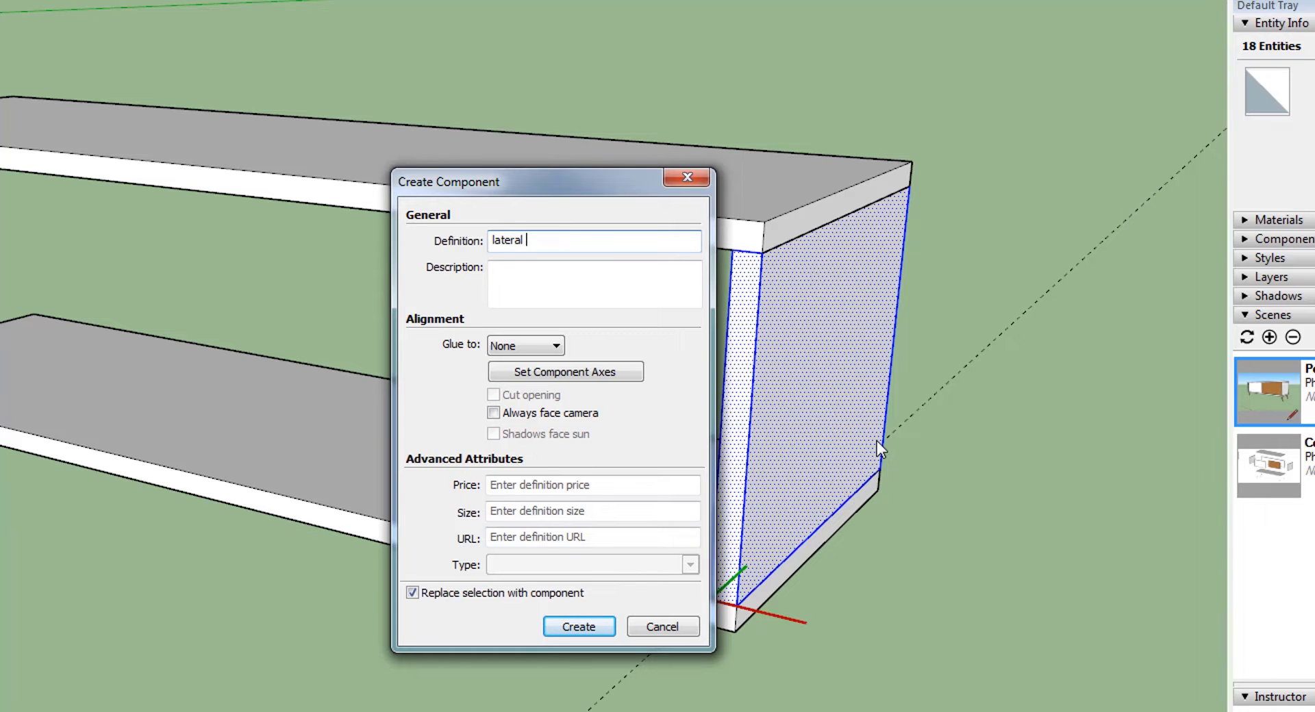
left_click(605, 627)
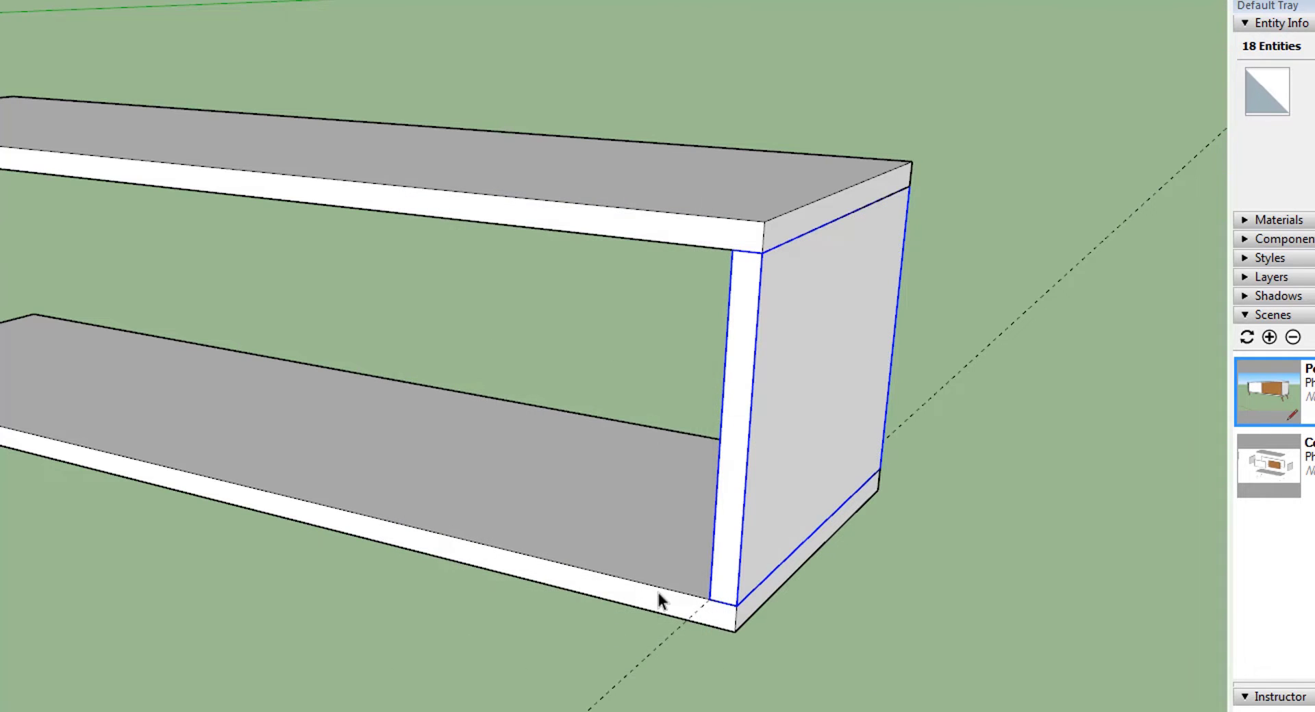
- Copy the lateral component 1,57 m along the red axis, flush with the opposite end of the boards
middle_click_drag(659, 593, 935, 396)
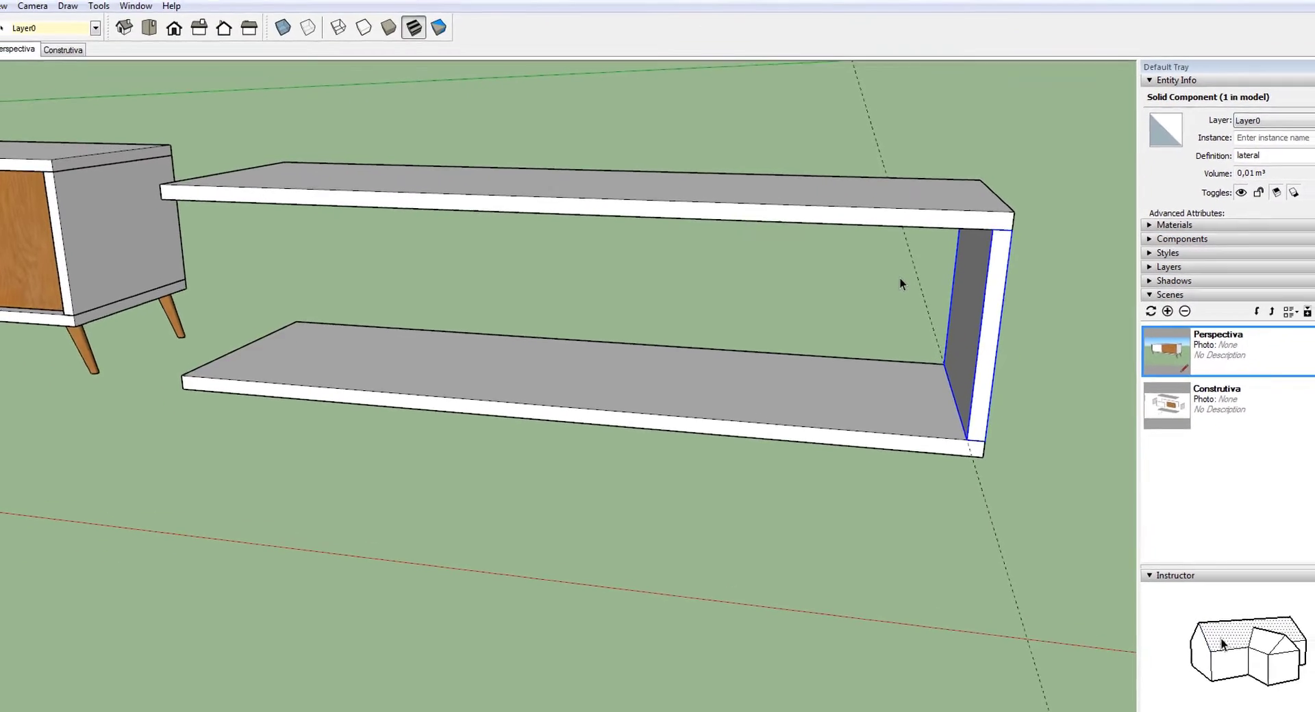
left_click(0, 247)
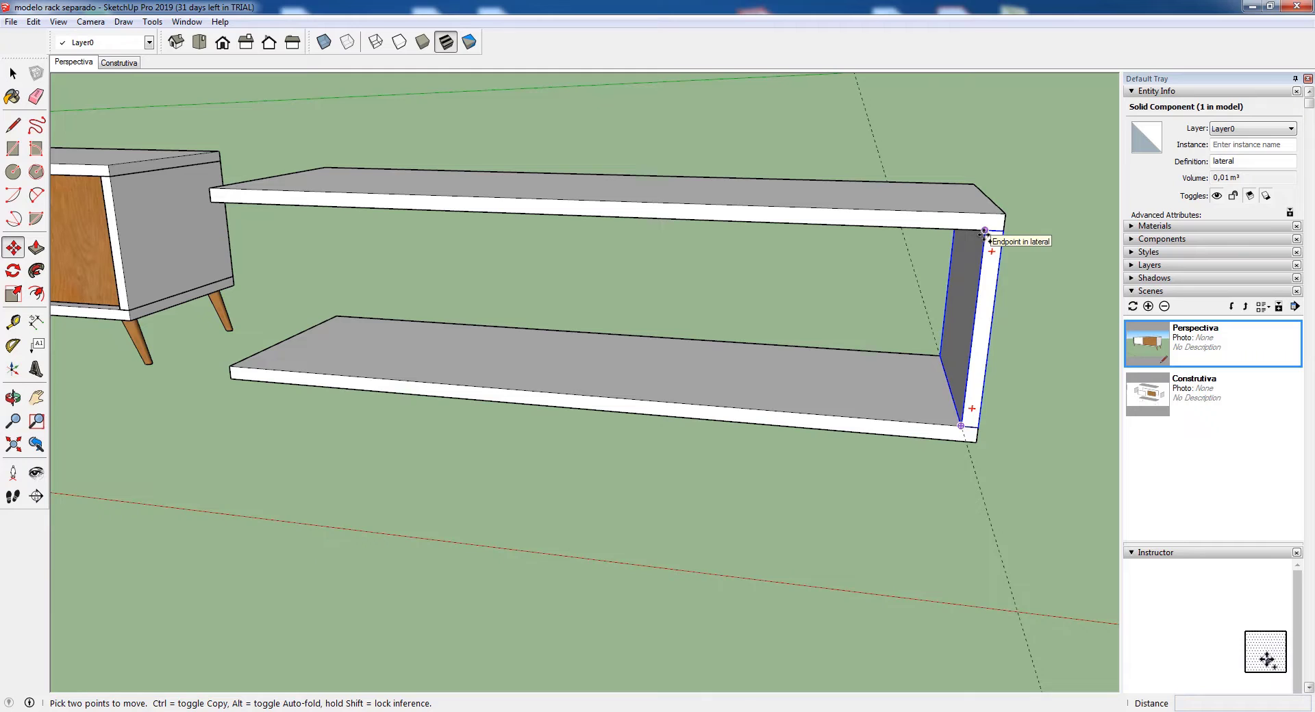
scroll(984, 233, "up", 1)
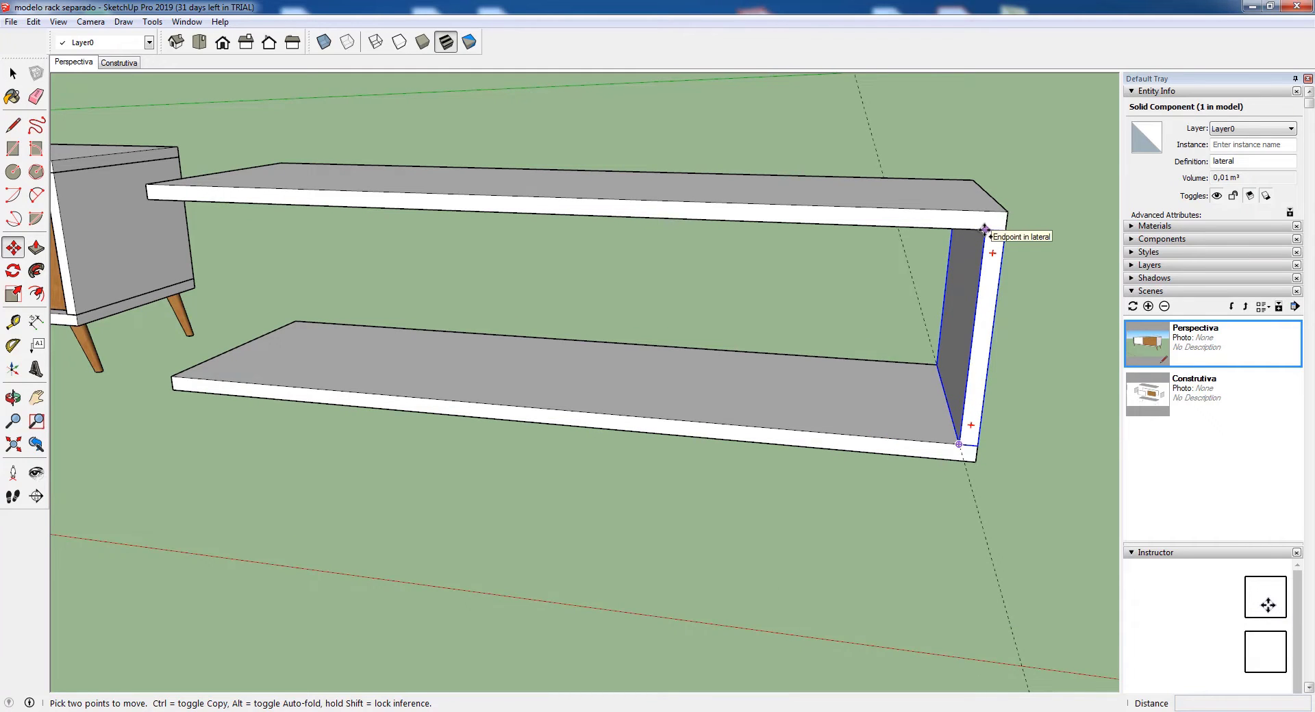
key("ctrl")
left_click(985, 230)
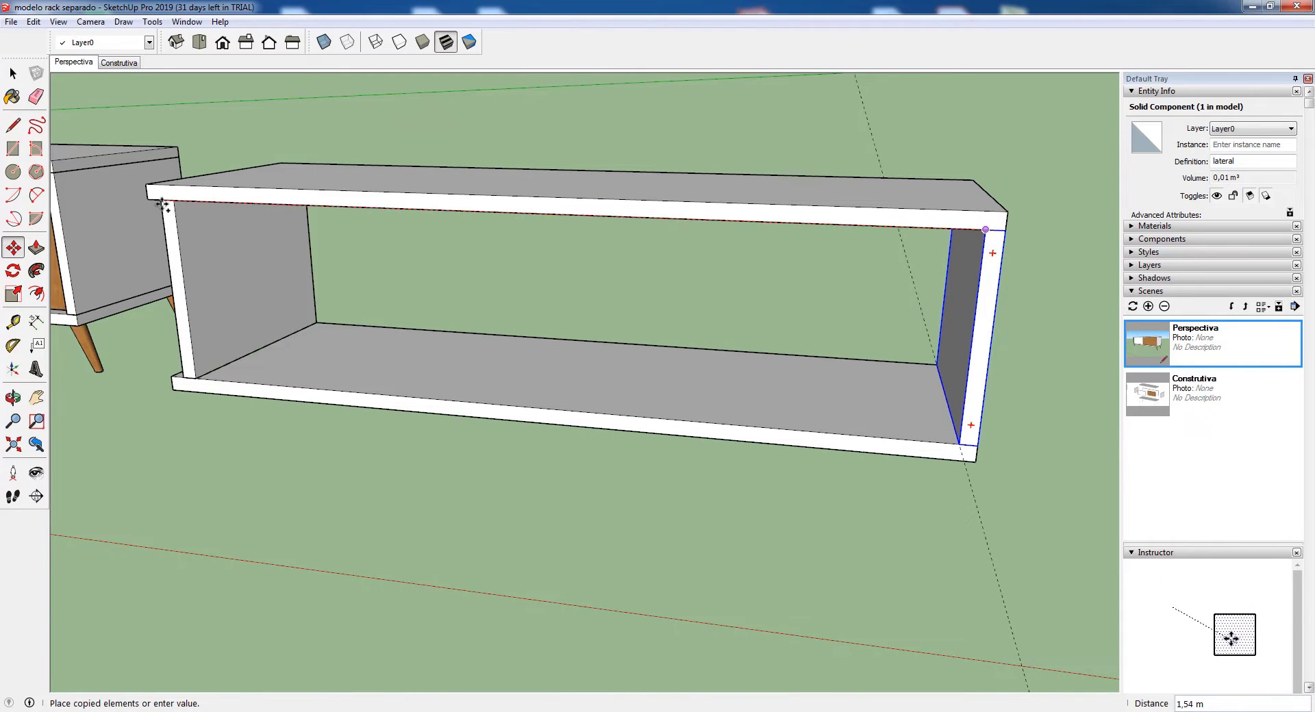
scroll(156, 200, "up", 2)
scroll(156, 200, "up", 2)
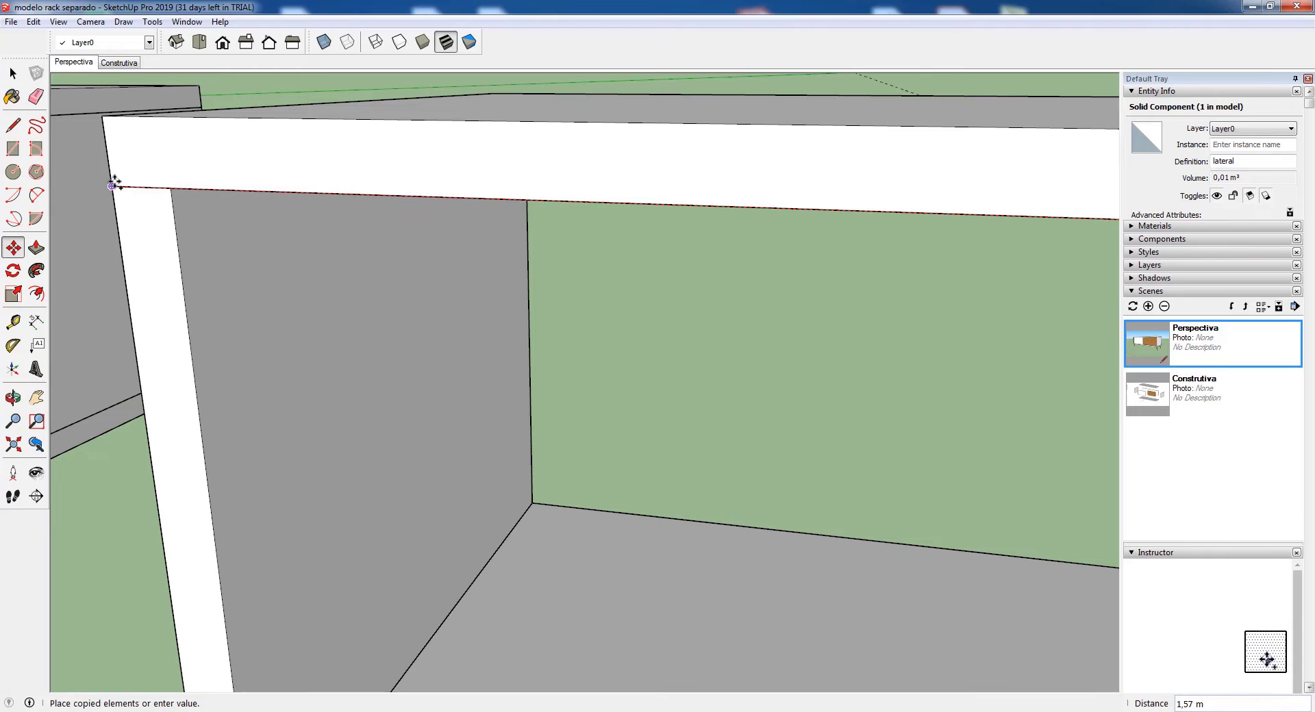
left_click(115, 183)
scroll(440, 244, "down", 6)
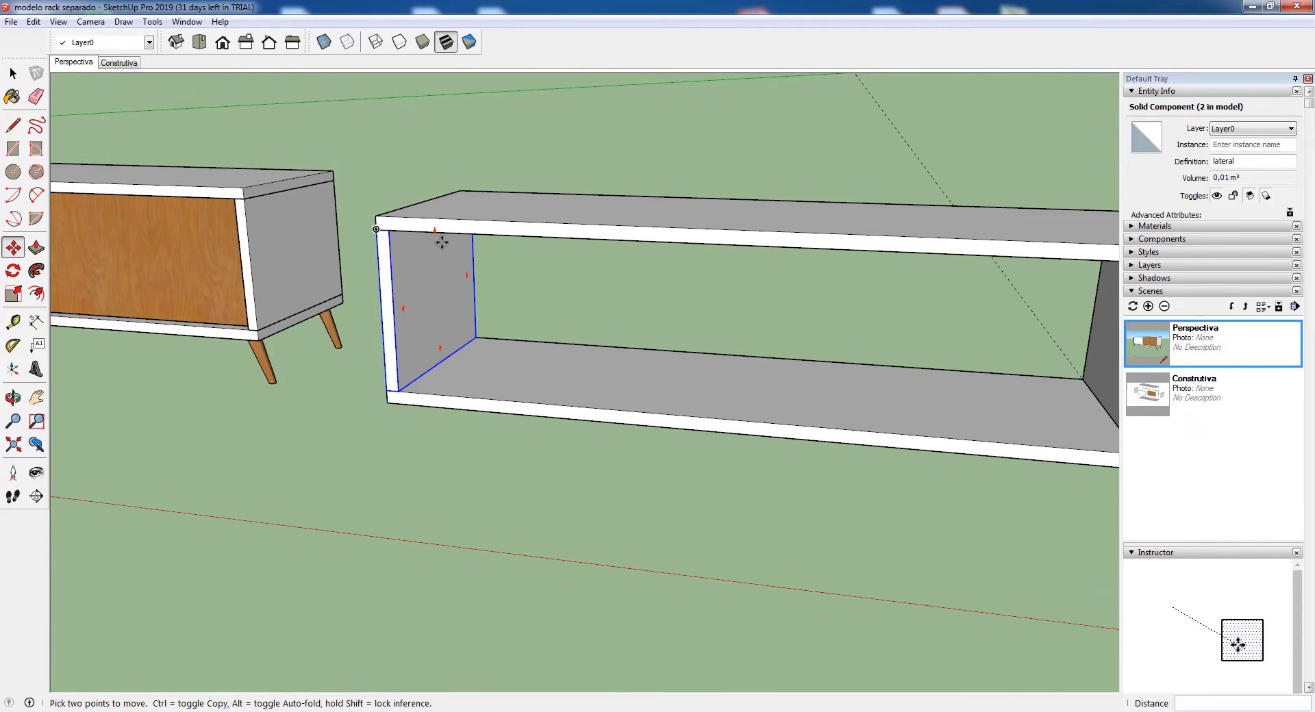
key("o")
left_click_drag(752, 297, 707, 293)
key("m")
middle_click_drag(708, 293, 709, 282)
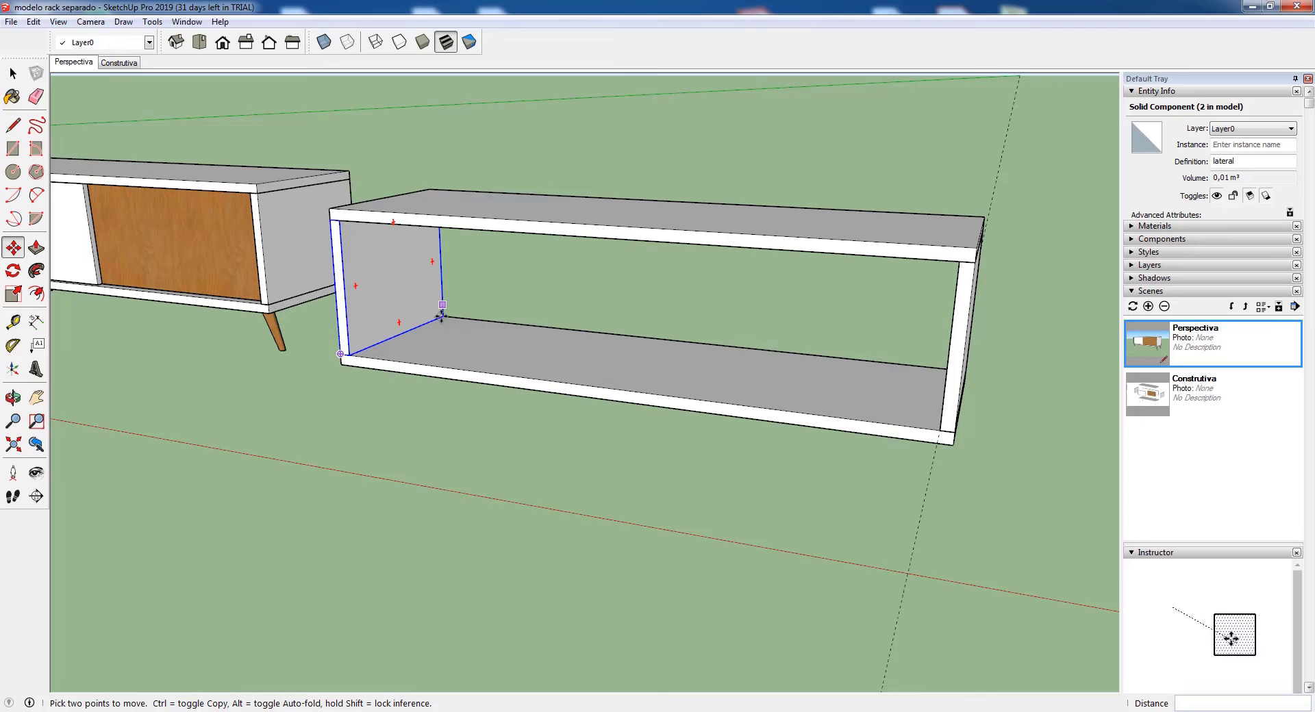
middle_click_drag(939, 258, 933, 230)
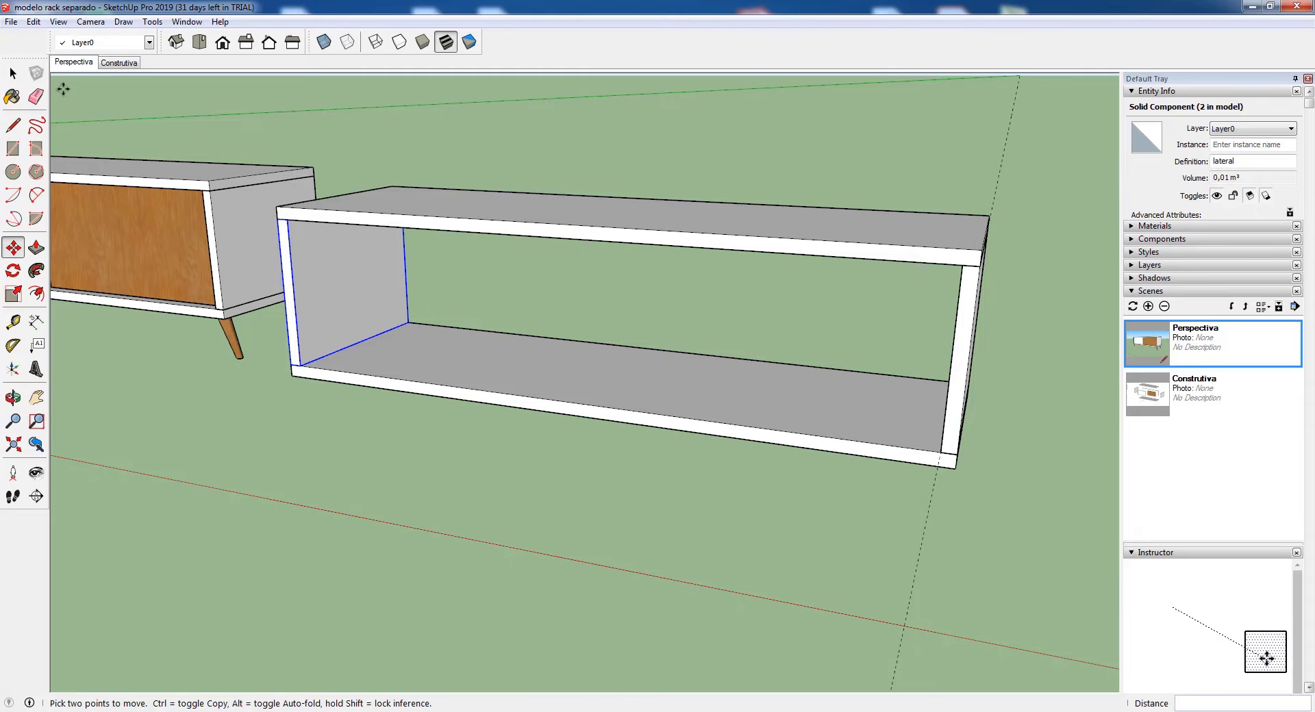
key("space")
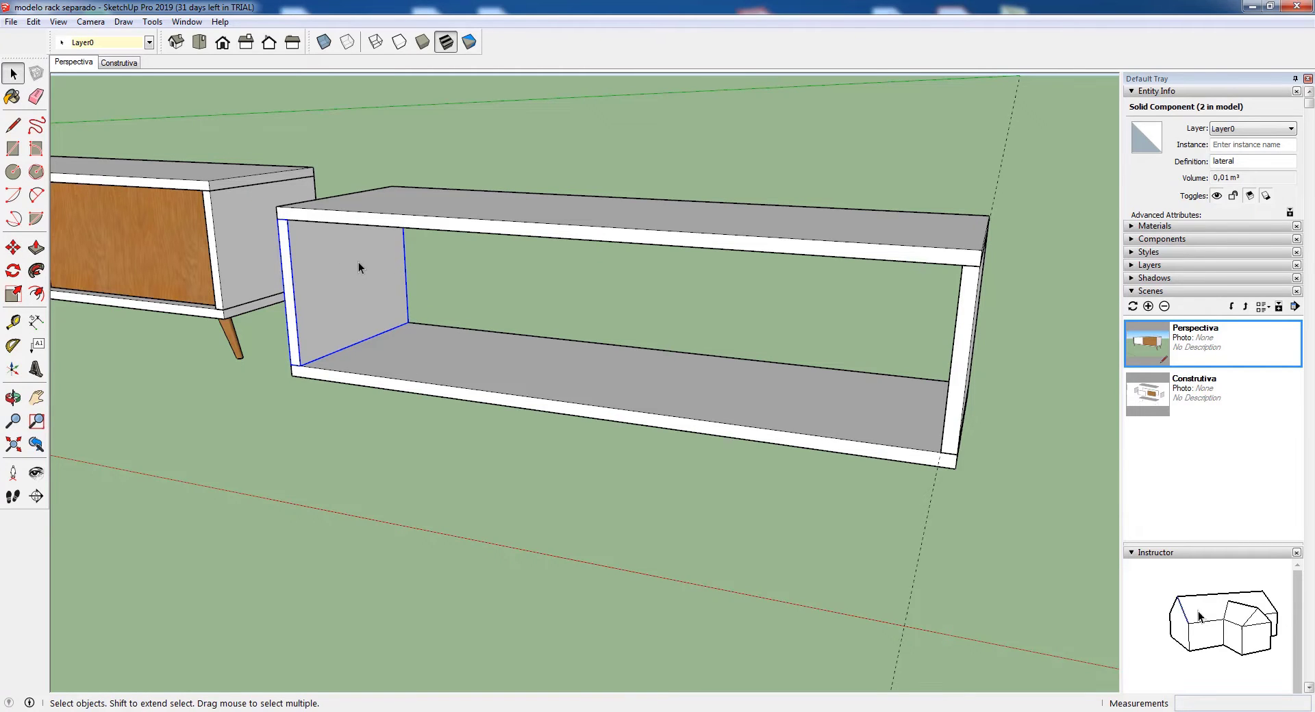
- Copy the far lateral panel along the rack's length to free space beyond the opposite end, 1,92 m away
left_click(12, 247)
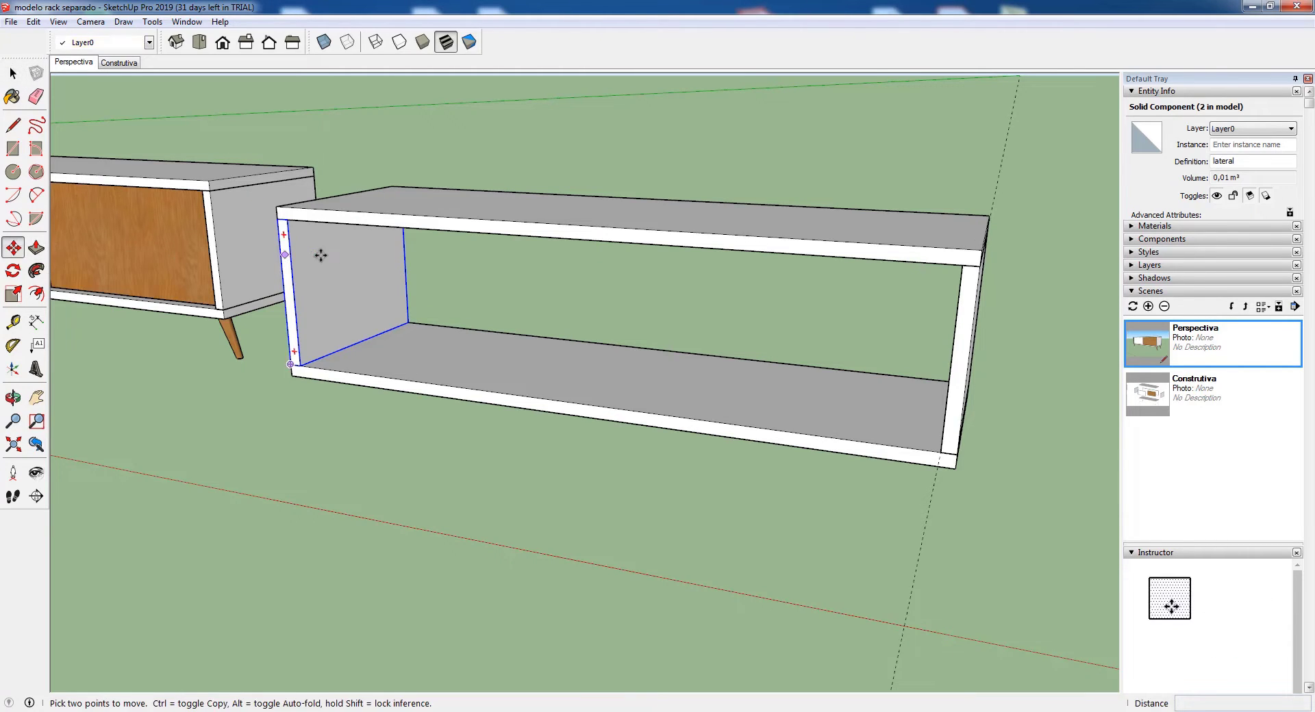
key("ctrl")
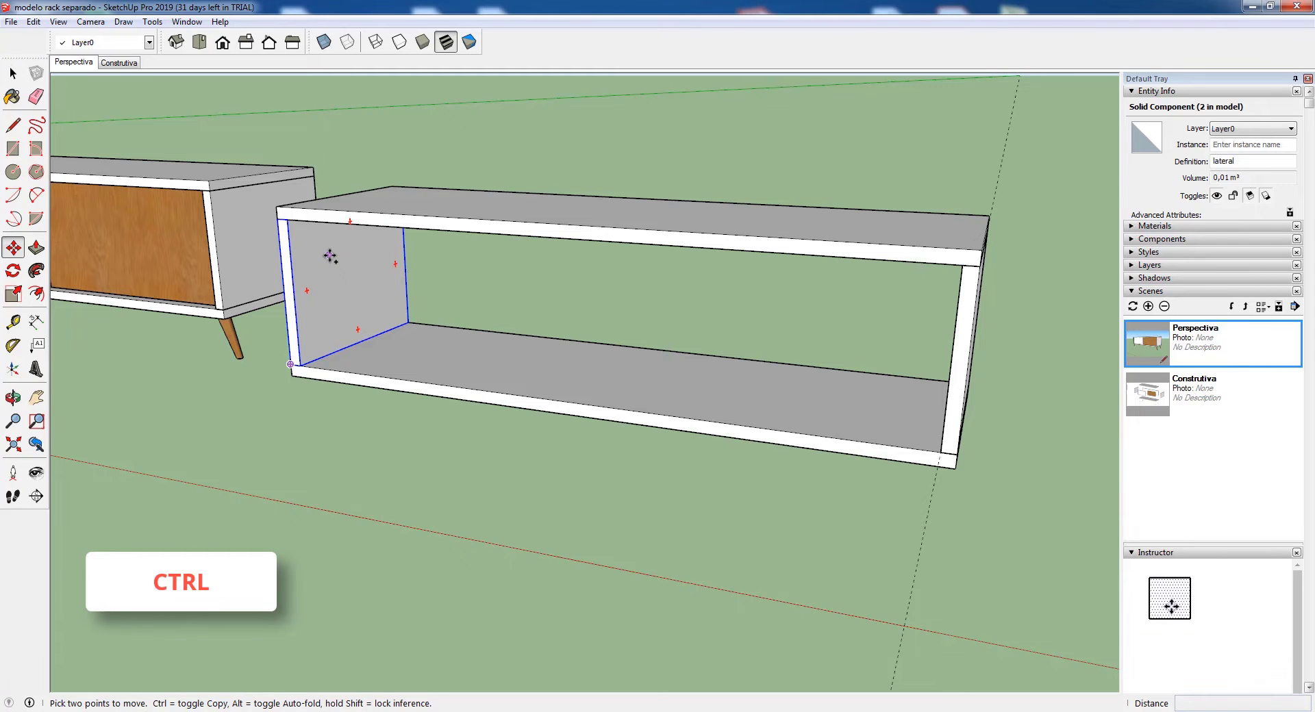
left_click(329, 255)
scroll(444, 277, "down", 3)
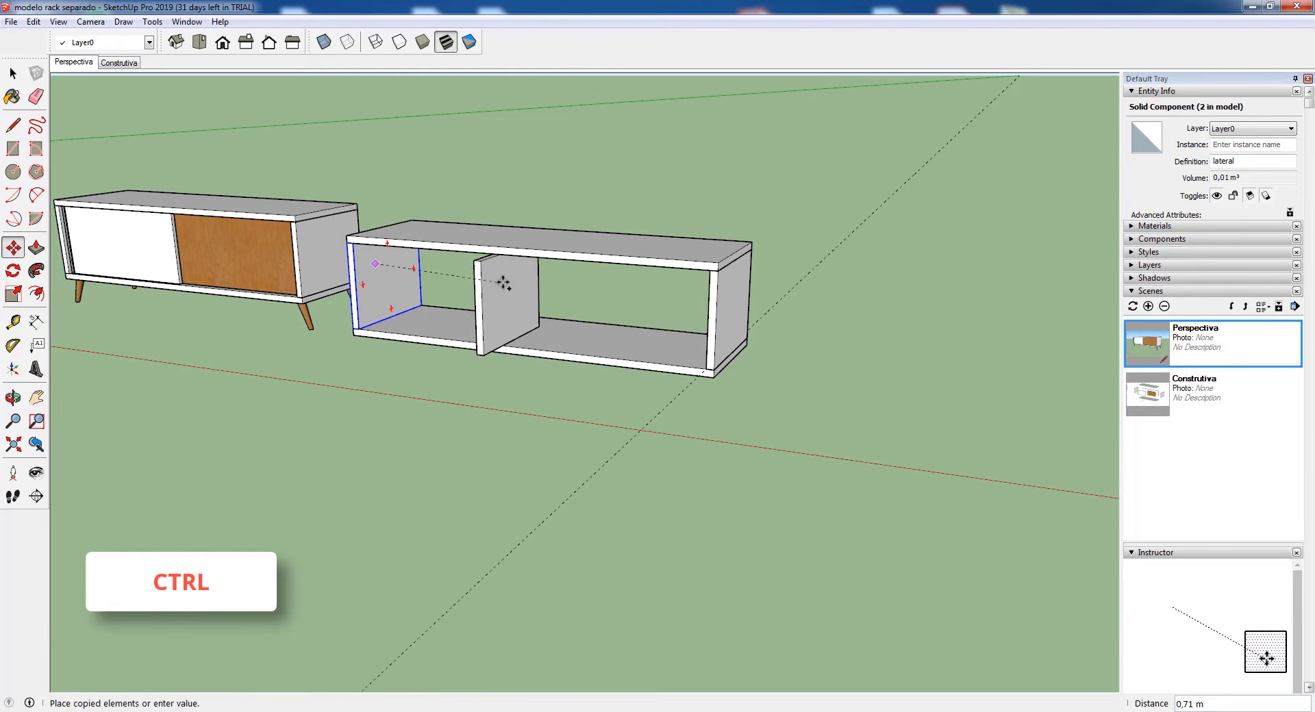
left_click(826, 301)
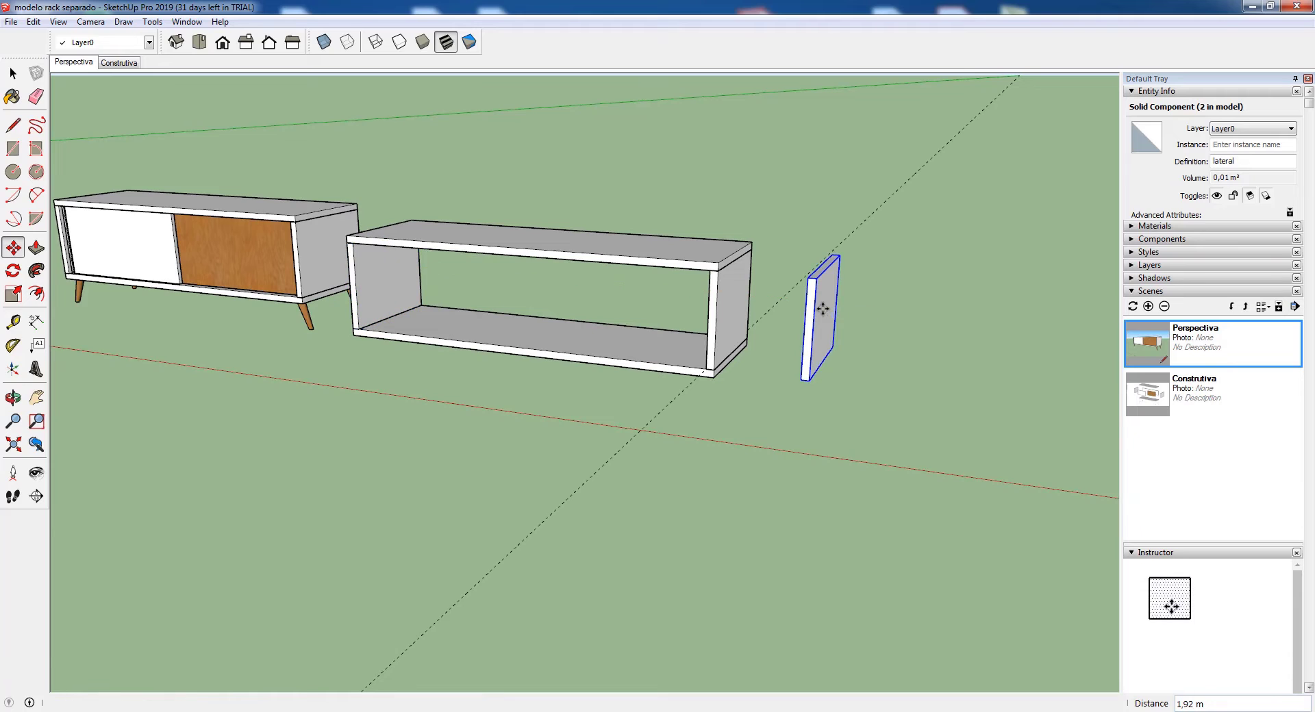
- Rotate the copied panel about its vertical axis until it is parallel to the red axis
scroll(869, 307, "up", 2)
middle_click_drag(854, 320, 819, 384)
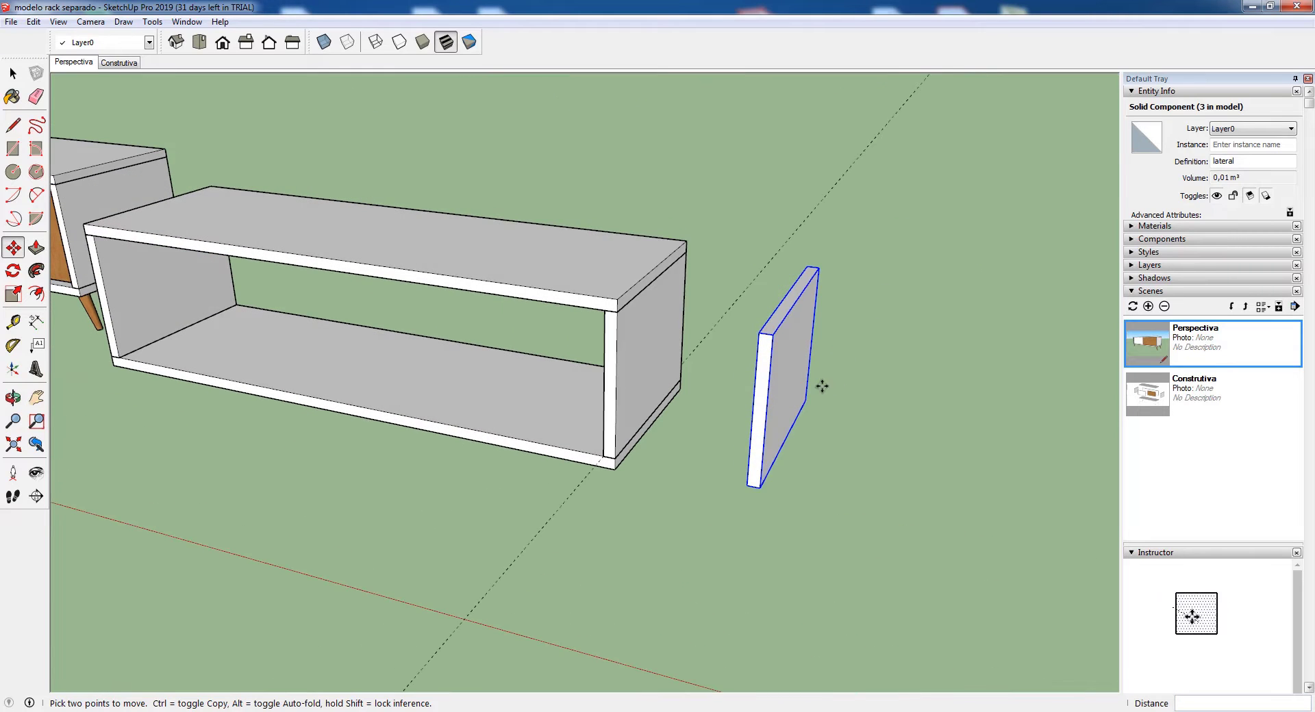
scroll(811, 353, "up", 2)
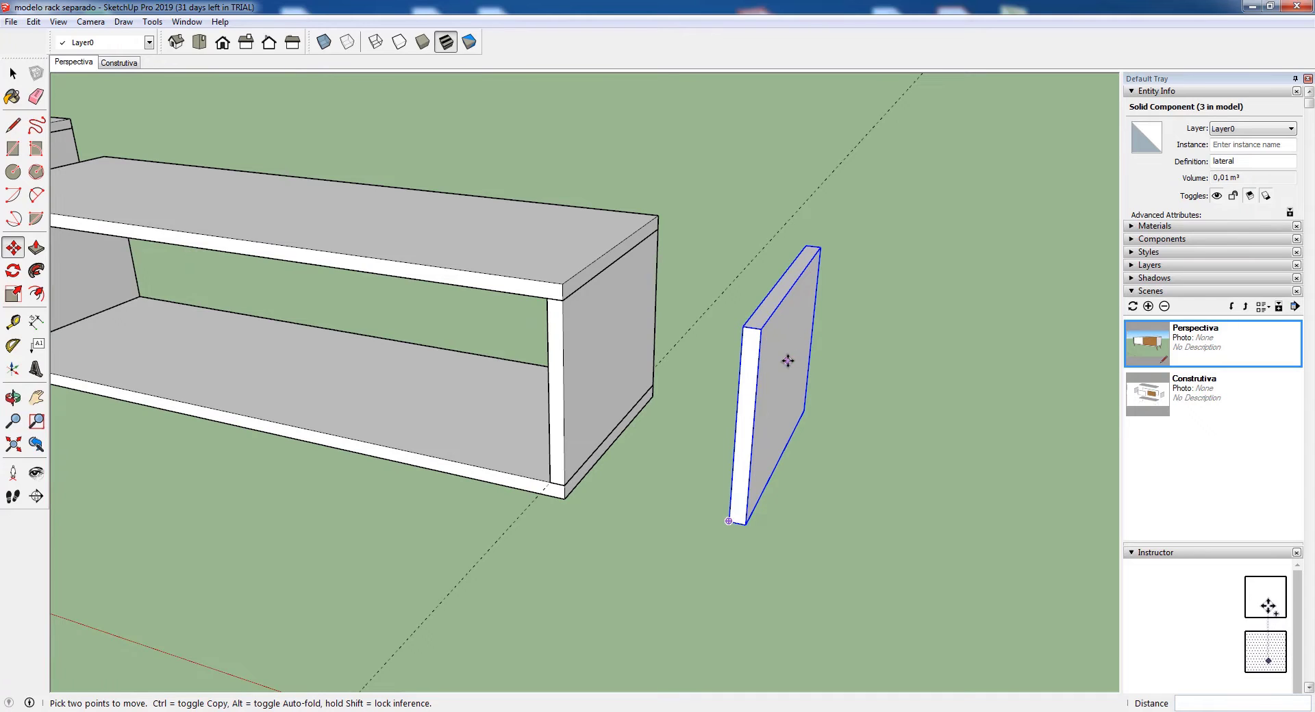
scroll(808, 265, "up", 2)
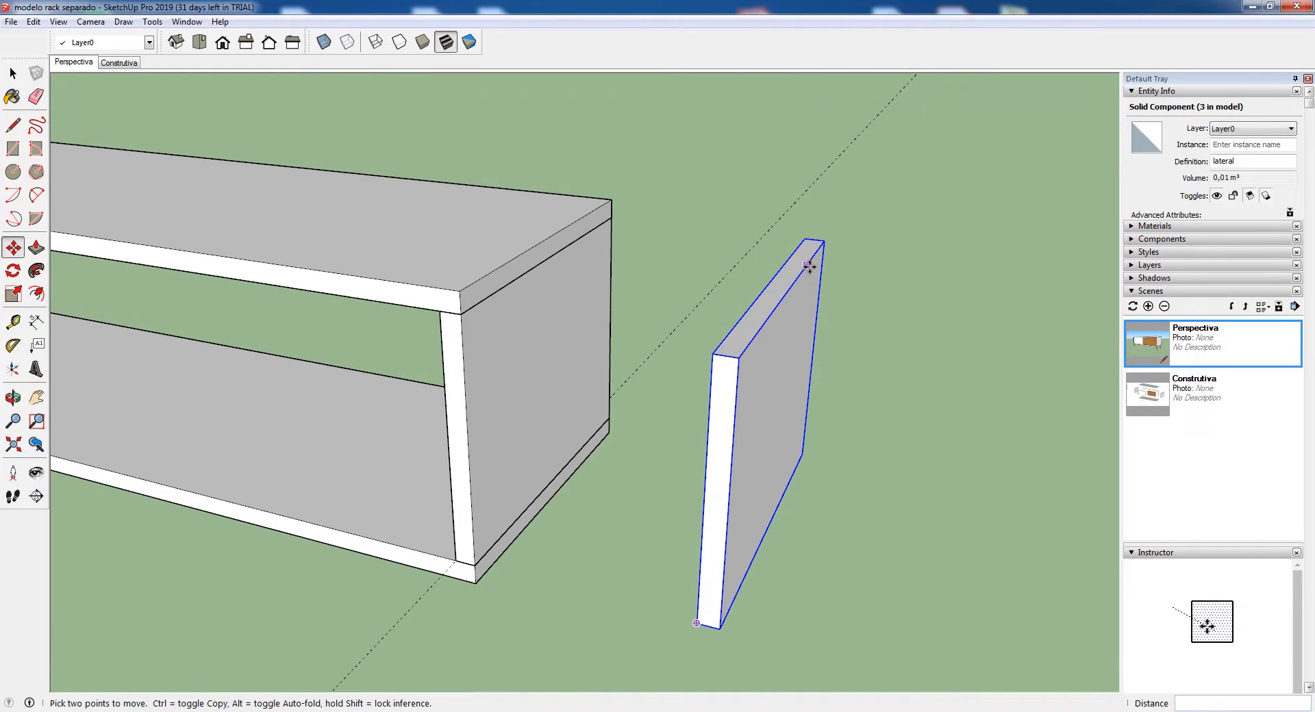
mouse_move(806, 249)
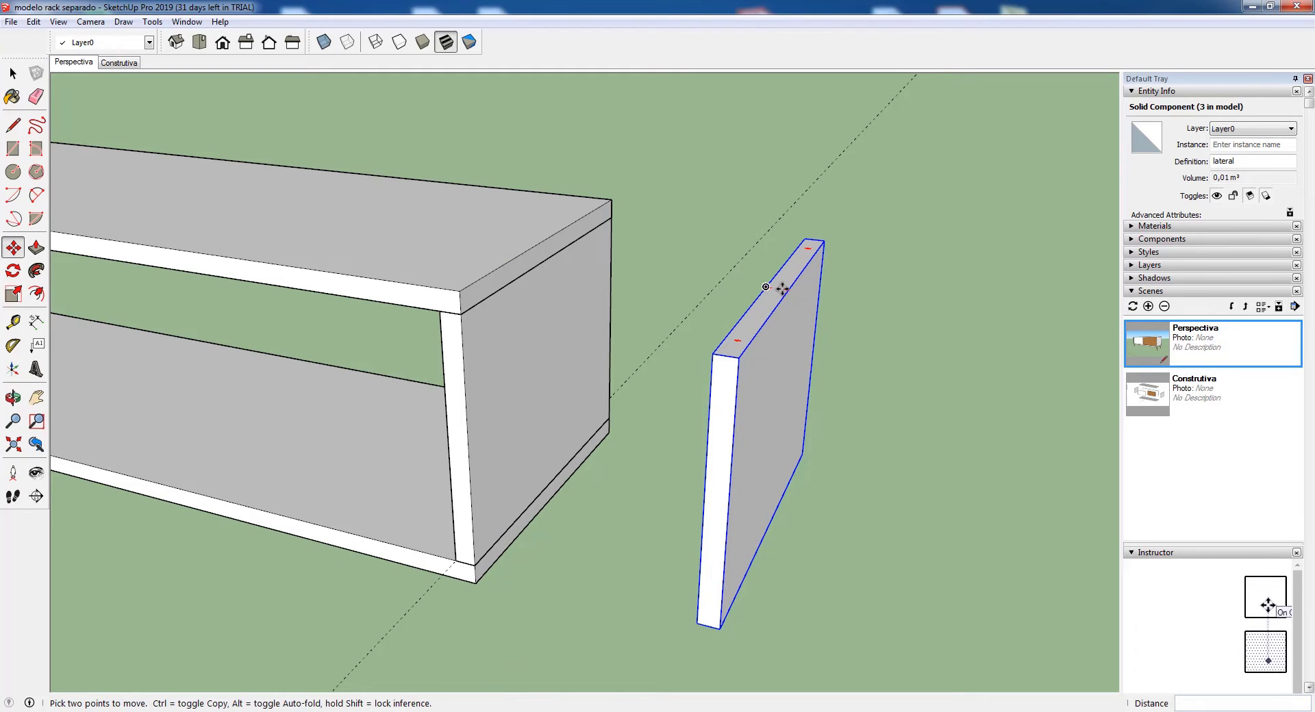
mouse_move(784, 290)
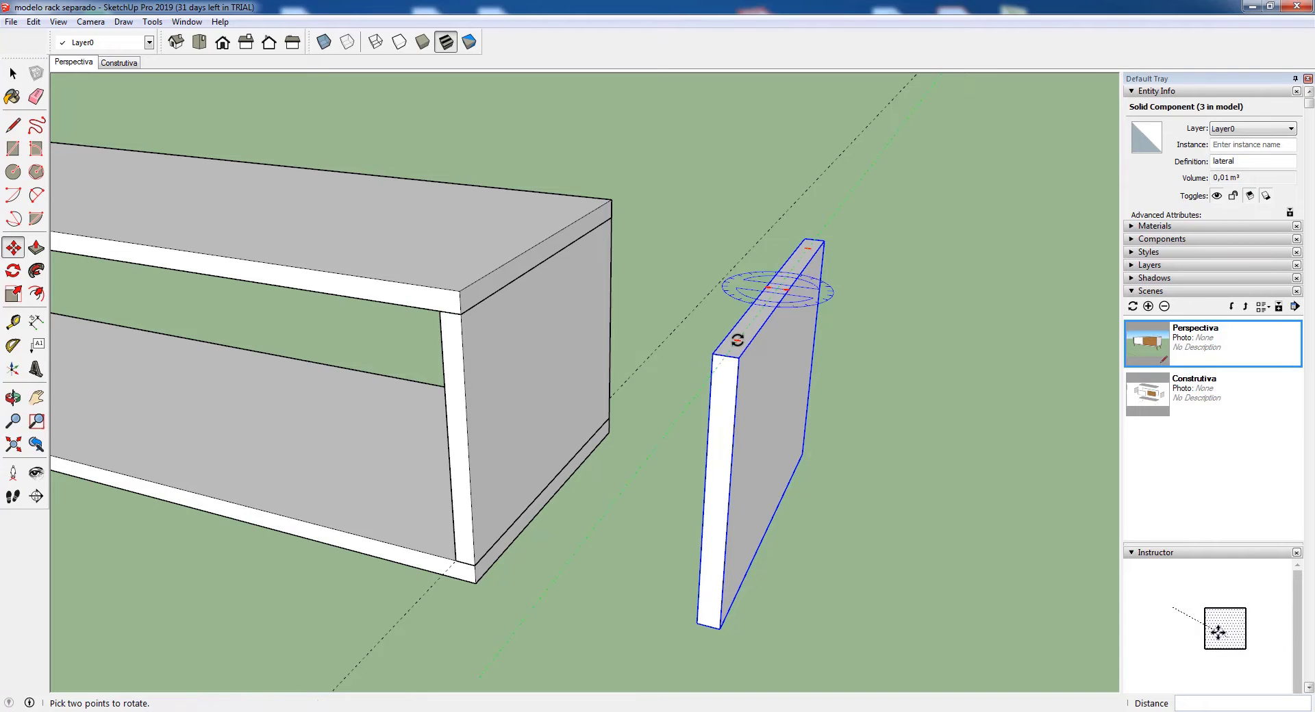
left_click(784, 290)
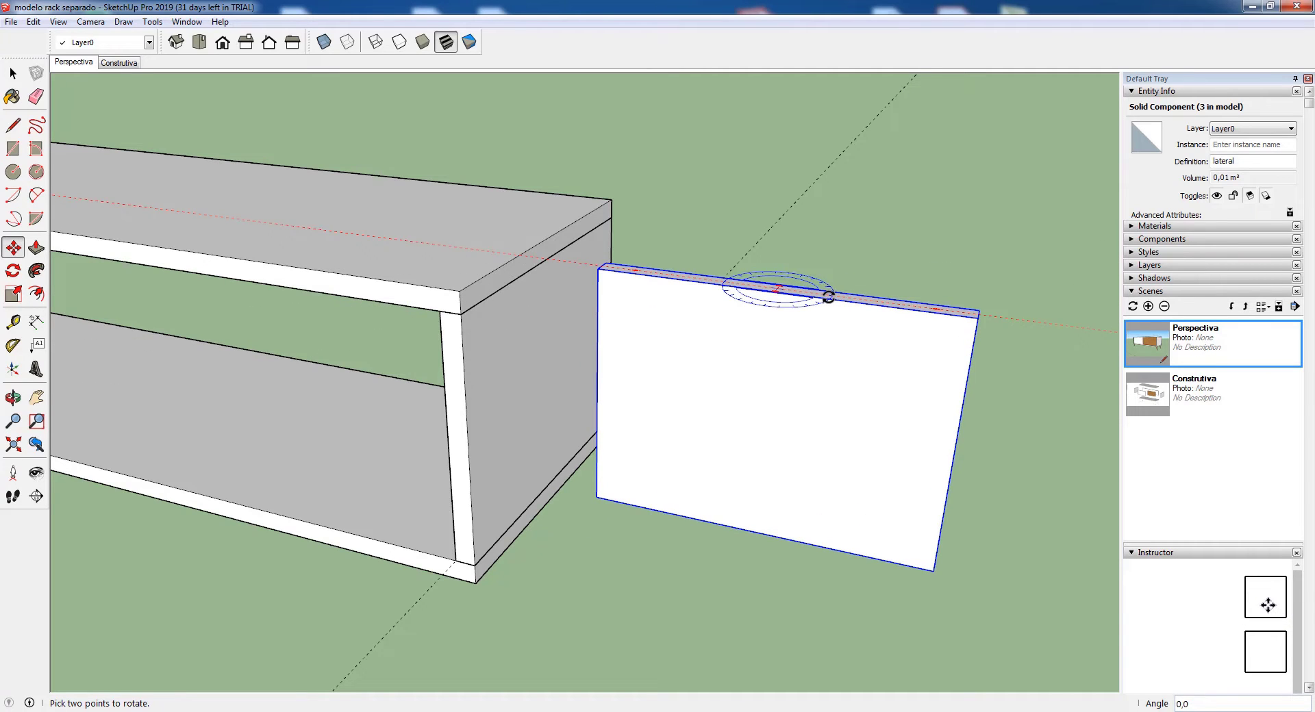
left_click(828, 297)
- Move the rotated panel 1,56 m by its lower corner into the rack, near the far rear inner corner
scroll(829, 300, "down", 2)
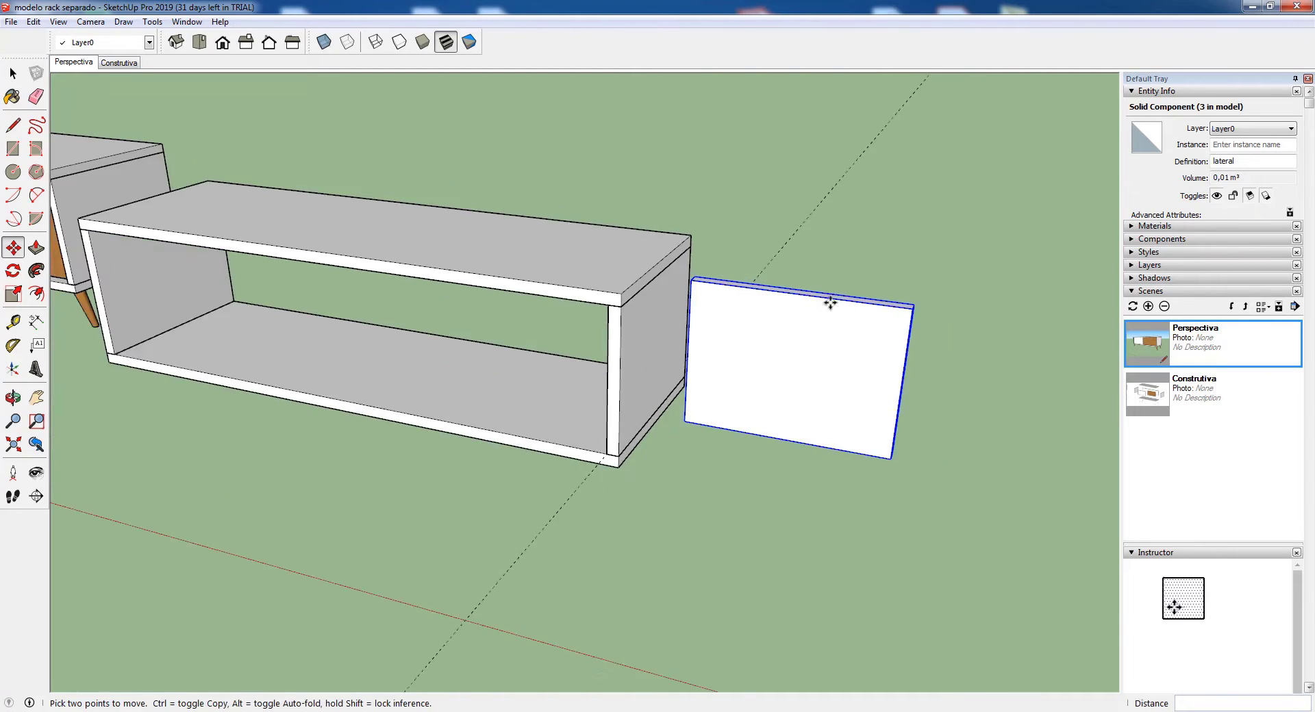
middle_click_drag(729, 440, 861, 347)
scroll(843, 331, "up", 2)
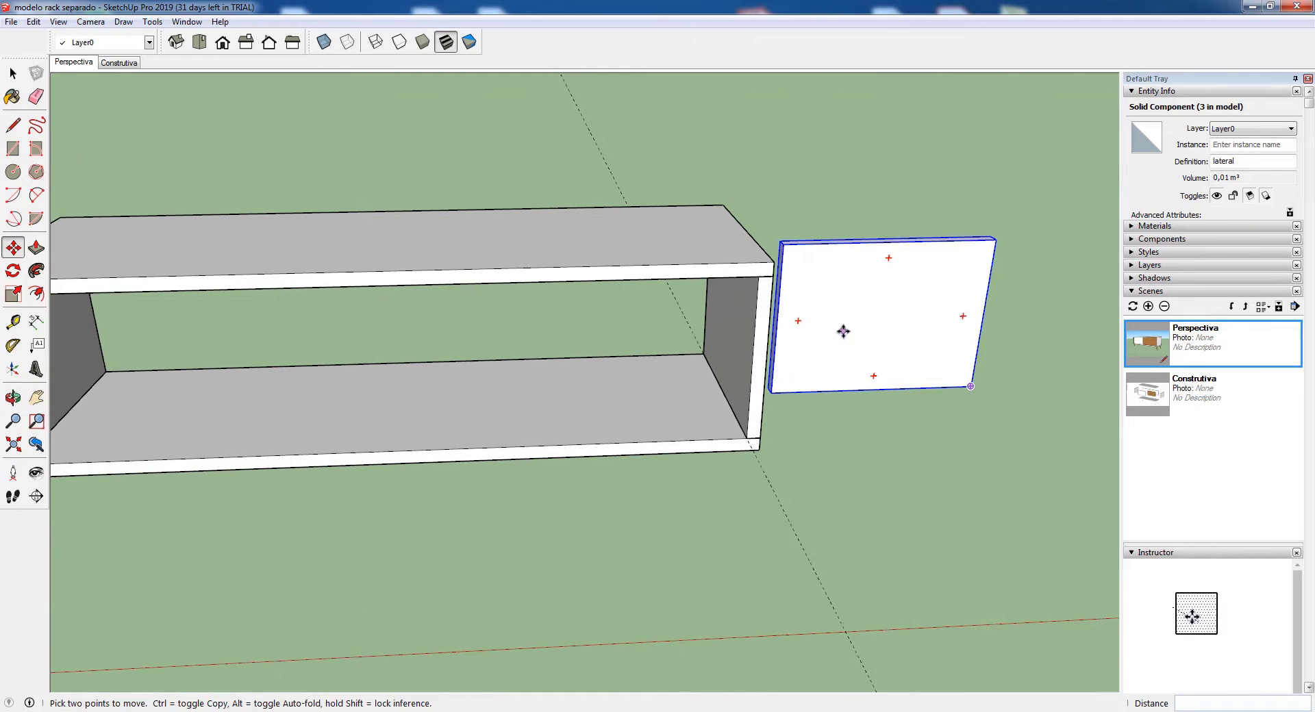
scroll(843, 332, "up", 1)
scroll(944, 366, "up", 1)
scroll(905, 391, "down", 2)
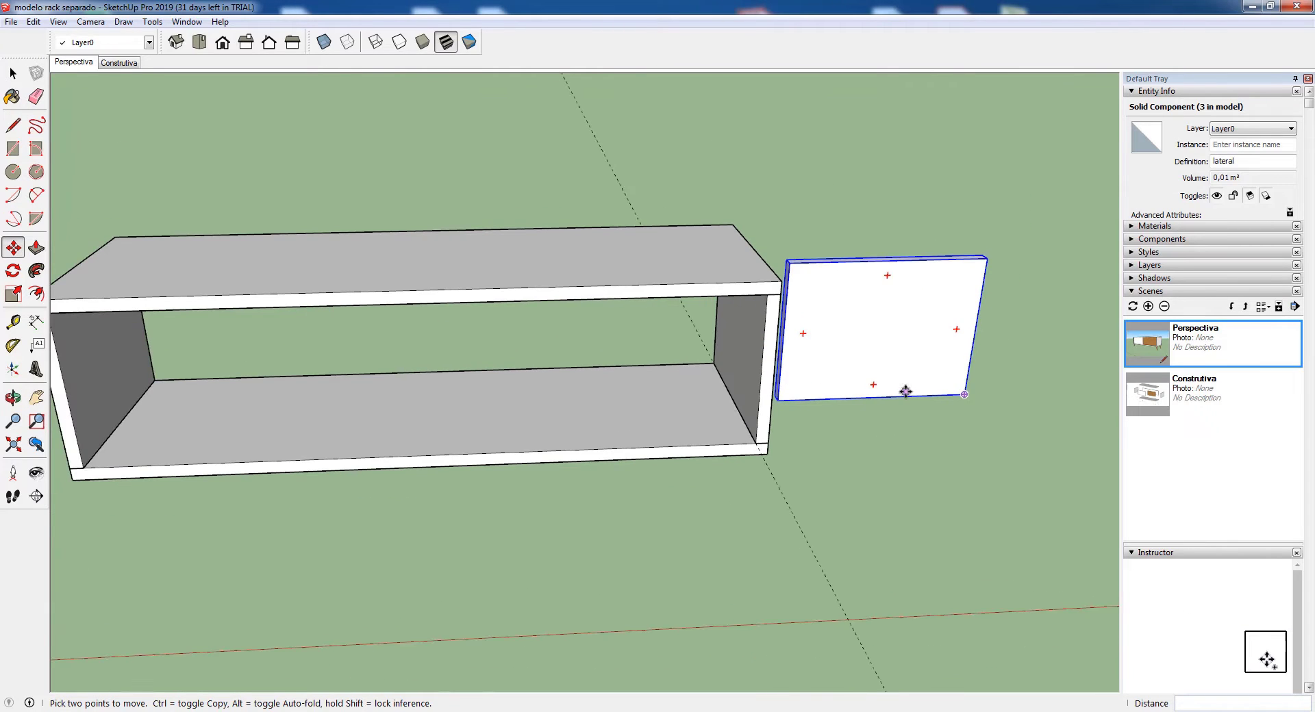
middle_click_drag(1005, 398, 738, 398)
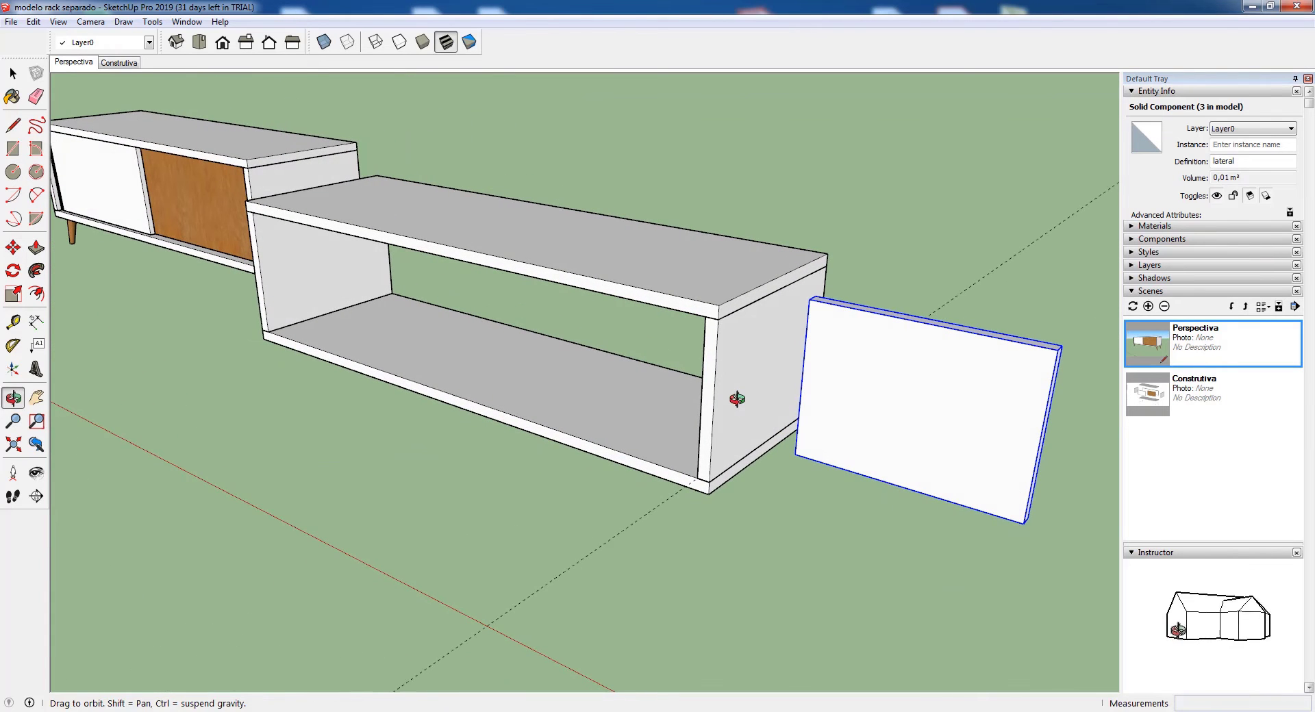
left_click(797, 454)
left_click(411, 308)
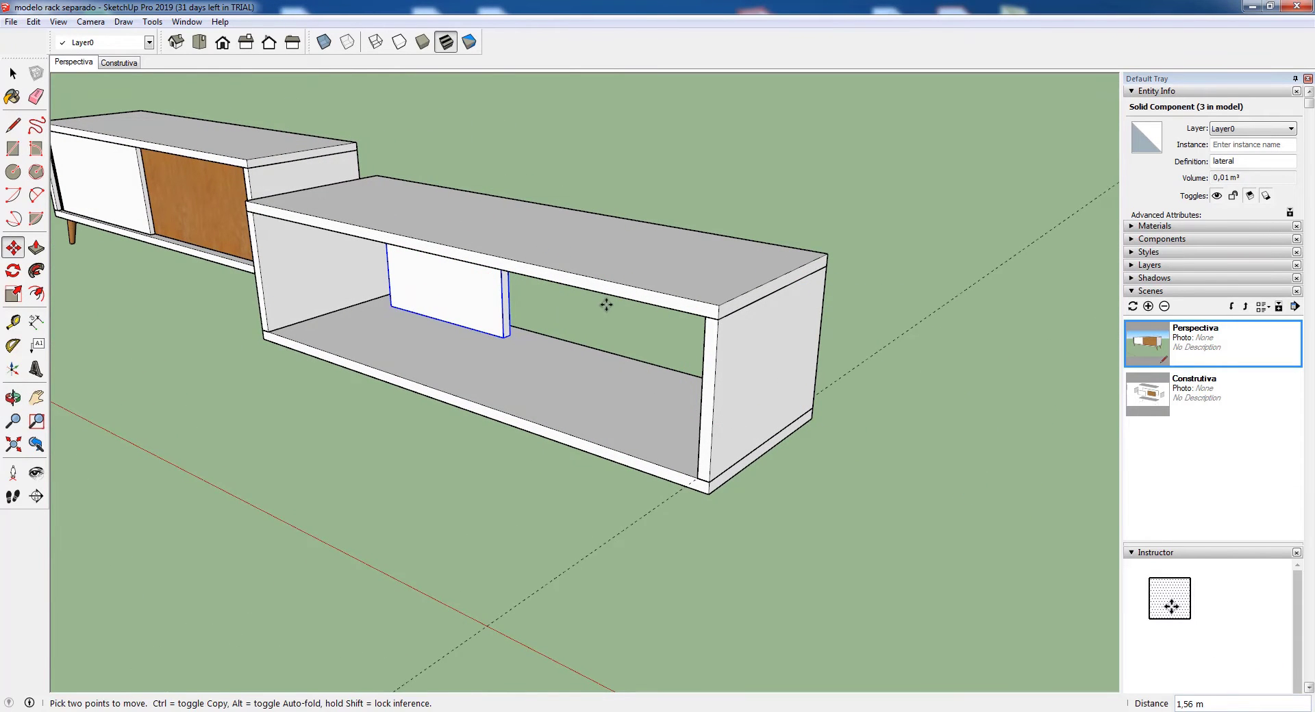
- Shift the panel snug against the side panel, flush with the rear edges of the boards
middle_click_drag(606, 297, 392, 282)
scroll(452, 221, "up", 6)
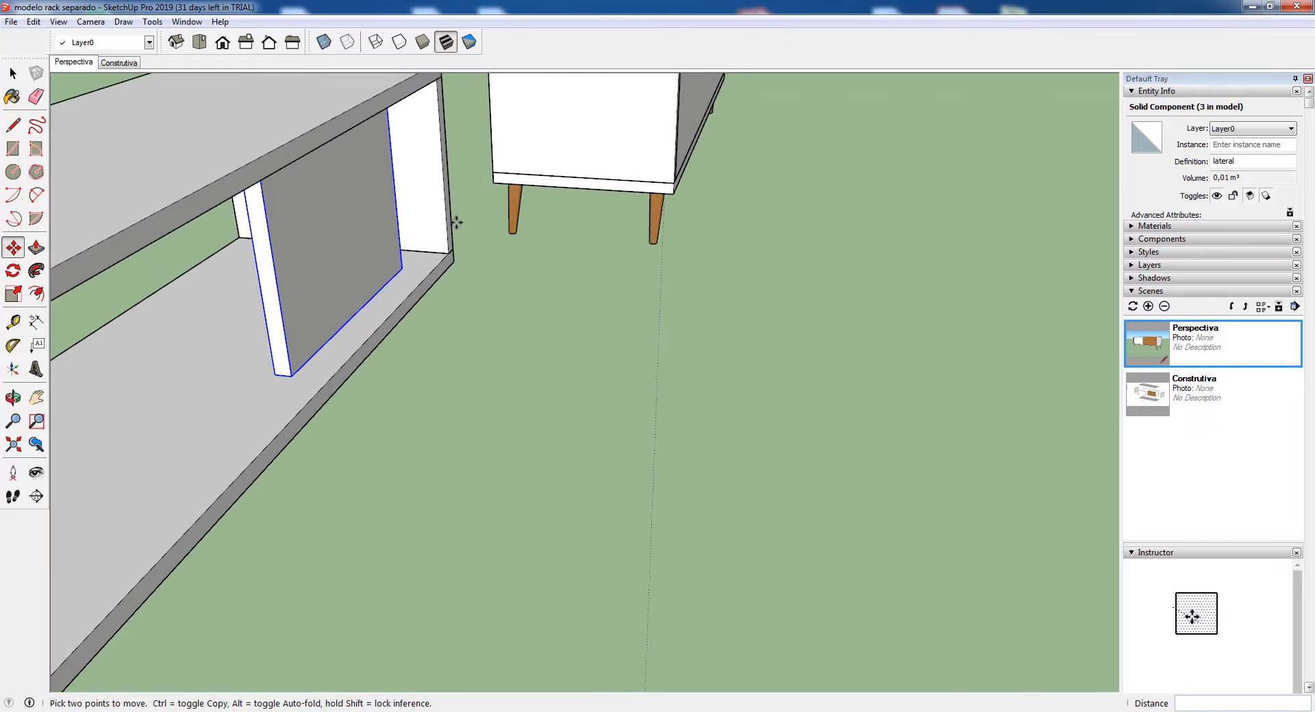
middle_click_drag(455, 225, 358, 285)
scroll(326, 277, "up", 2)
left_click(313, 276)
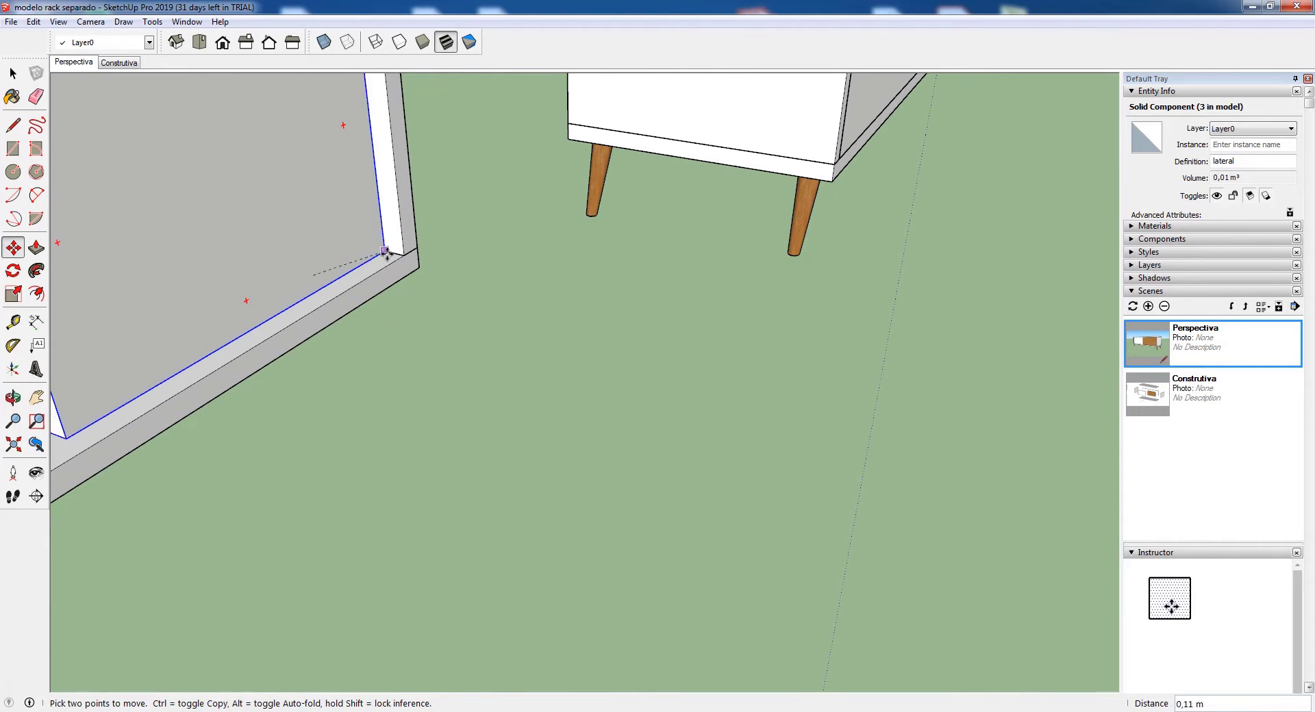
left_click(405, 255)
- Try to lengthen the back panel across the rack with Push/Pull inside its component, then leave the component
scroll(658, 305, "down", 5)
scroll(658, 305, "down", 3)
middle_click_drag(658, 305, 390, 325)
scroll(238, 327, "up", 2)
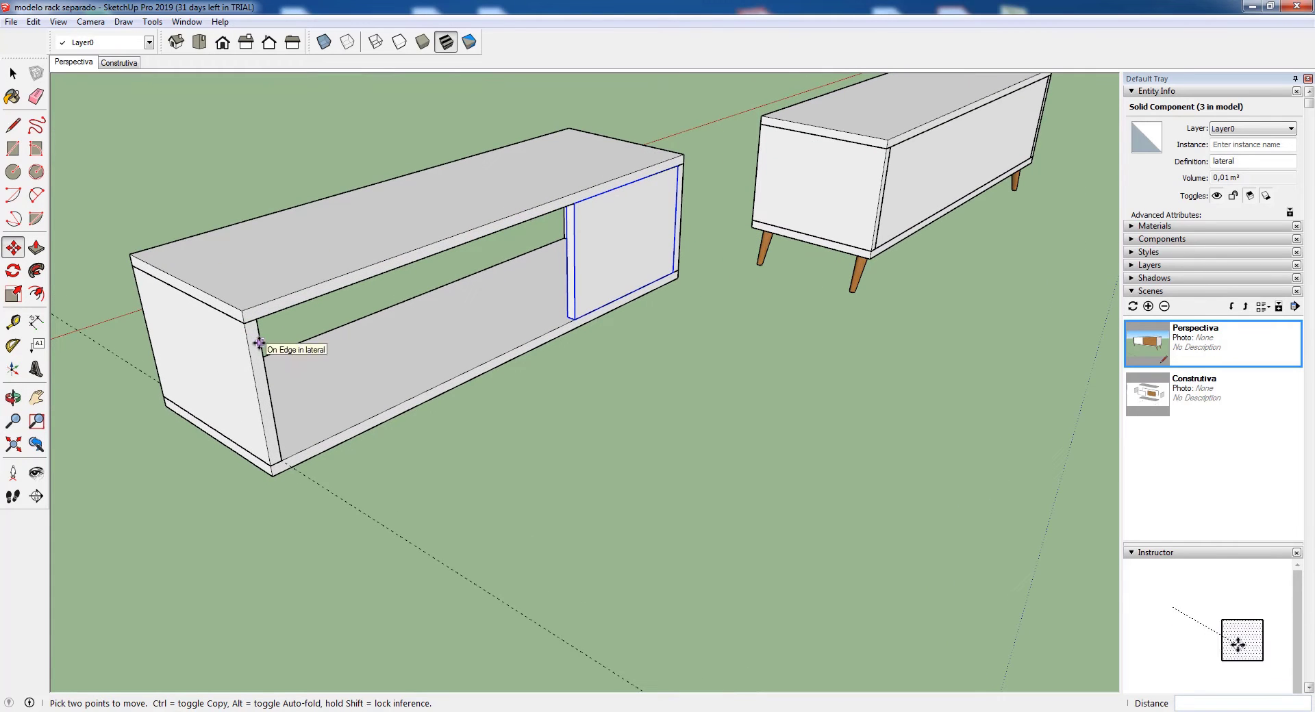
left_click(13, 73)
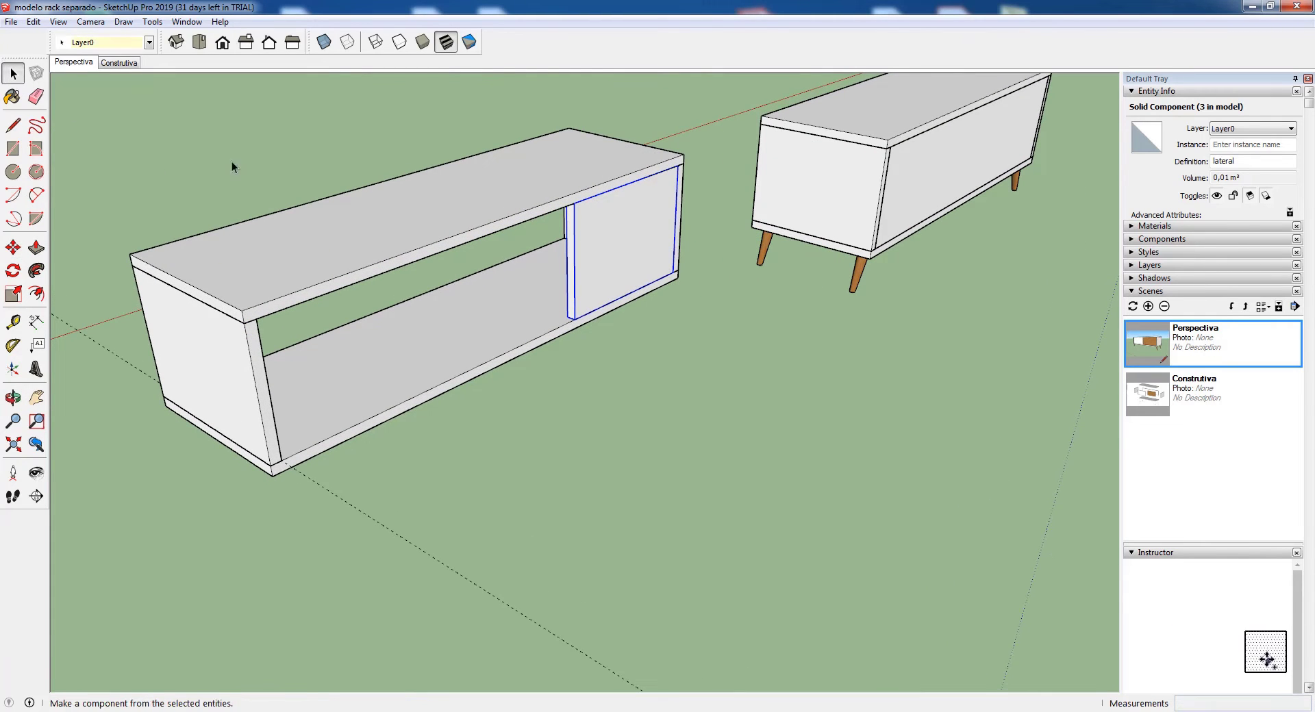
double_click(619, 249)
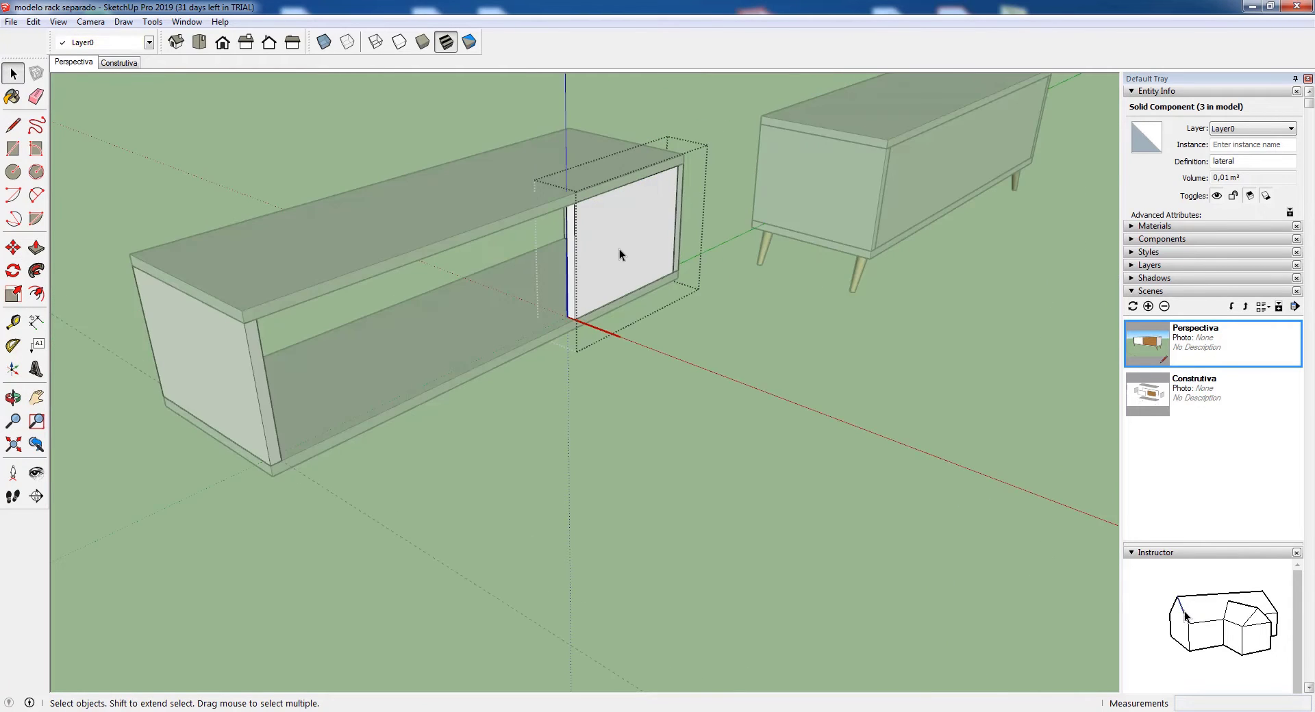
left_click(35, 247)
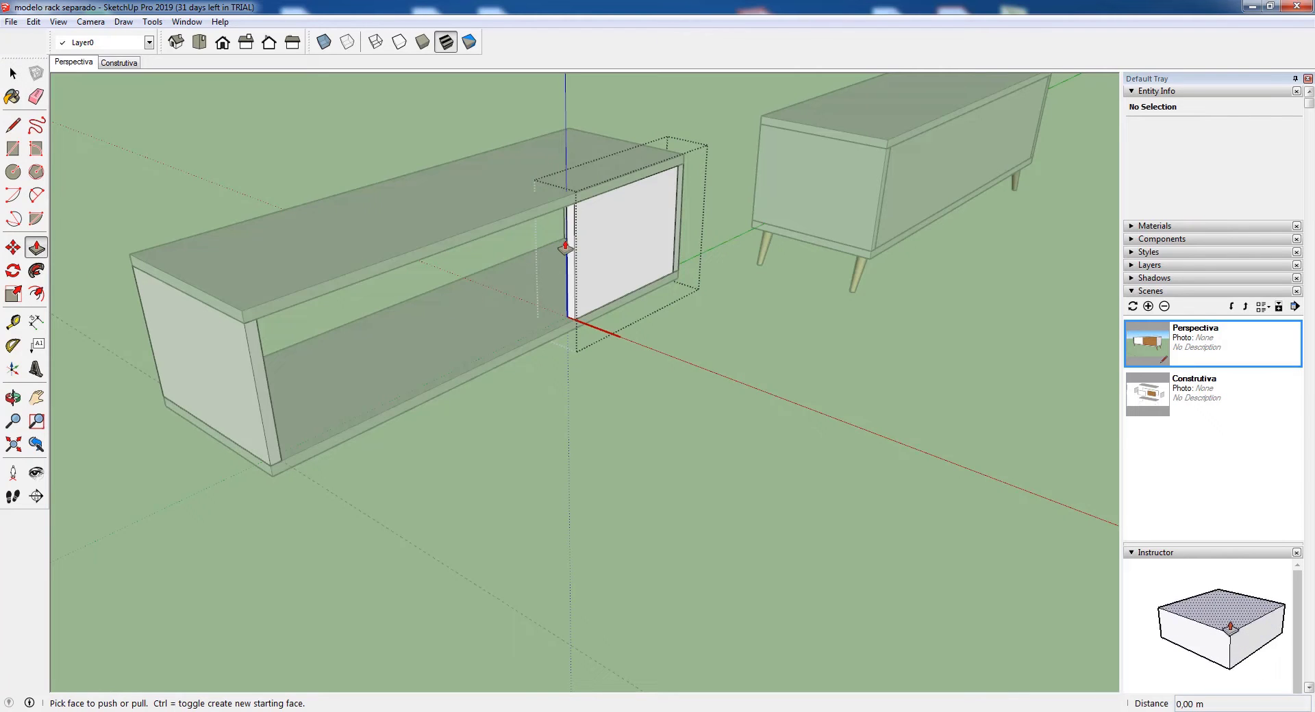
left_click_drag(568, 245, 387, 319)
scroll(388, 319, "down", 3)
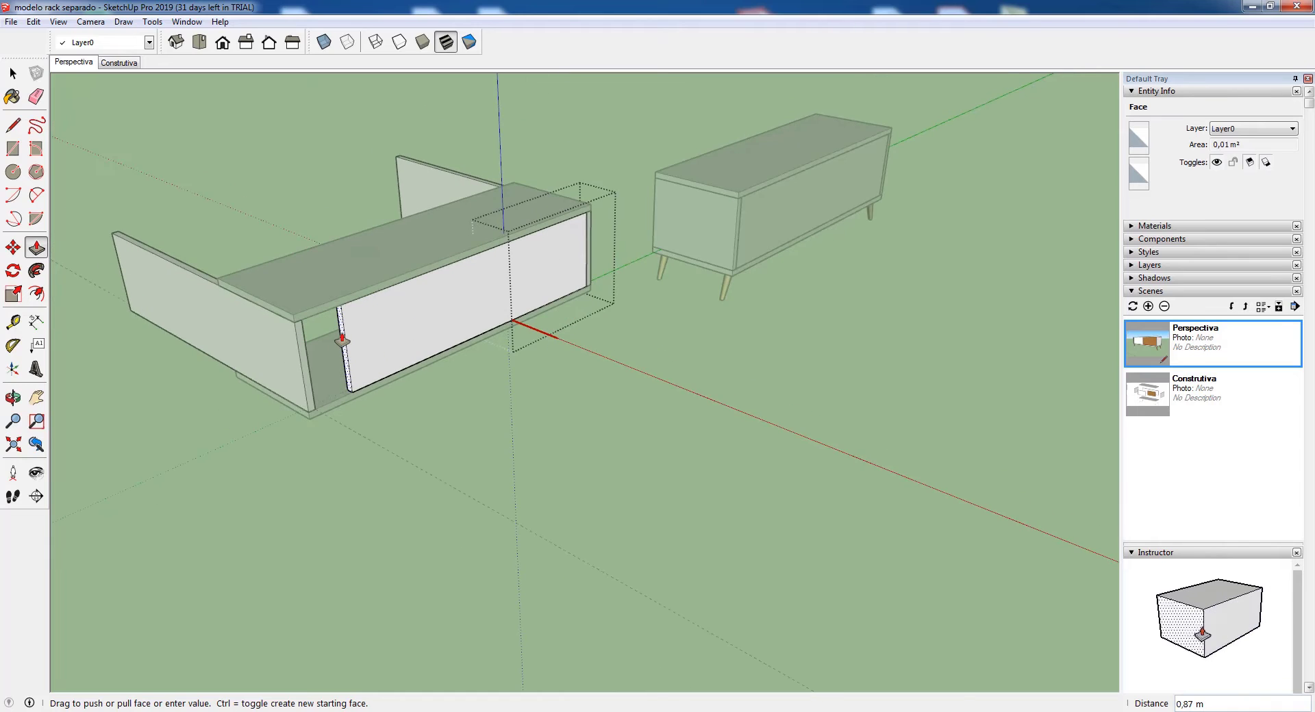
key("Escape")
key("space")
left_click(420, 424)
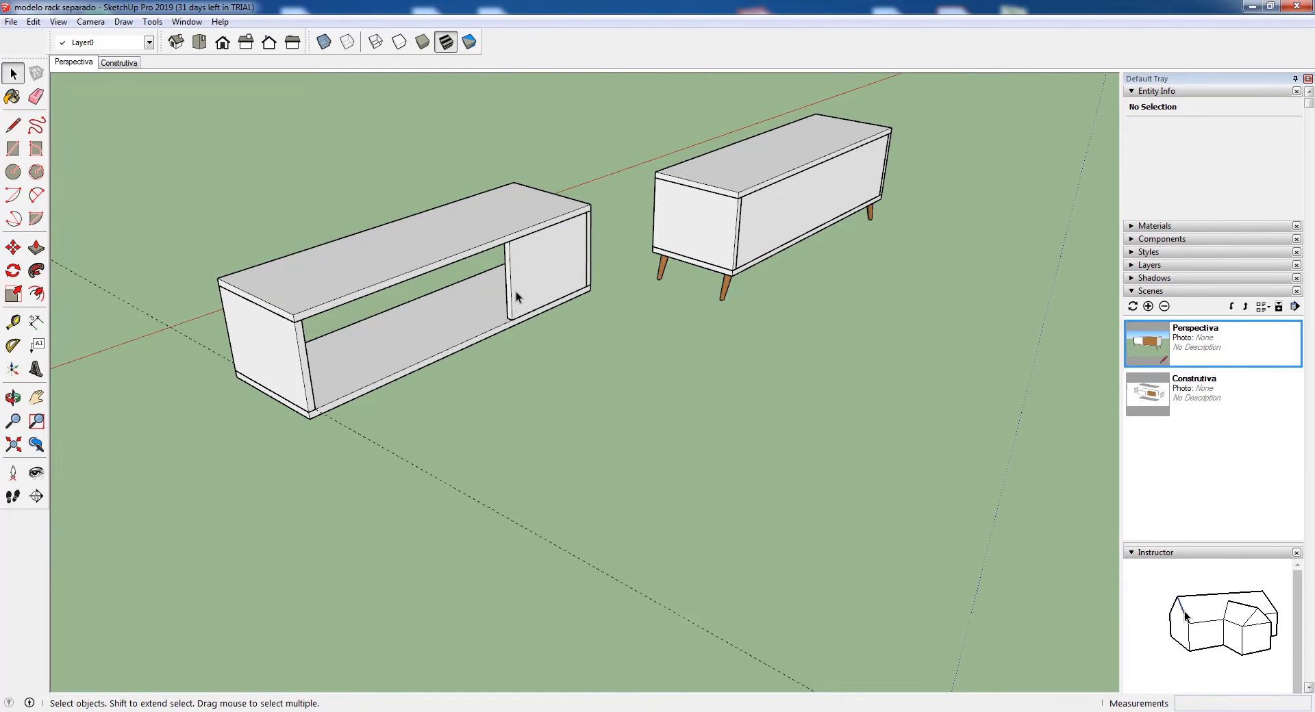
- Scale the back panel along its green axis by 3,08, up to the inner edge of the opposite side panel
scroll(84, 389, "up", 1)
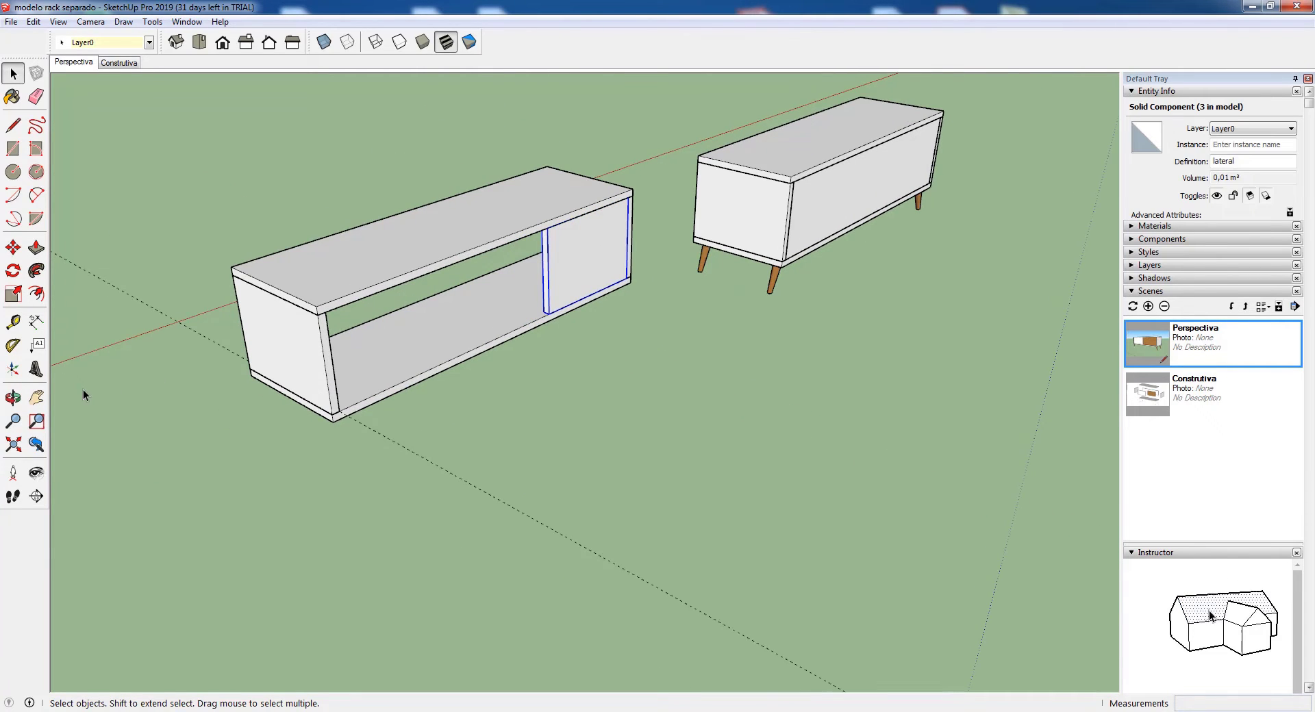
left_click(14, 294)
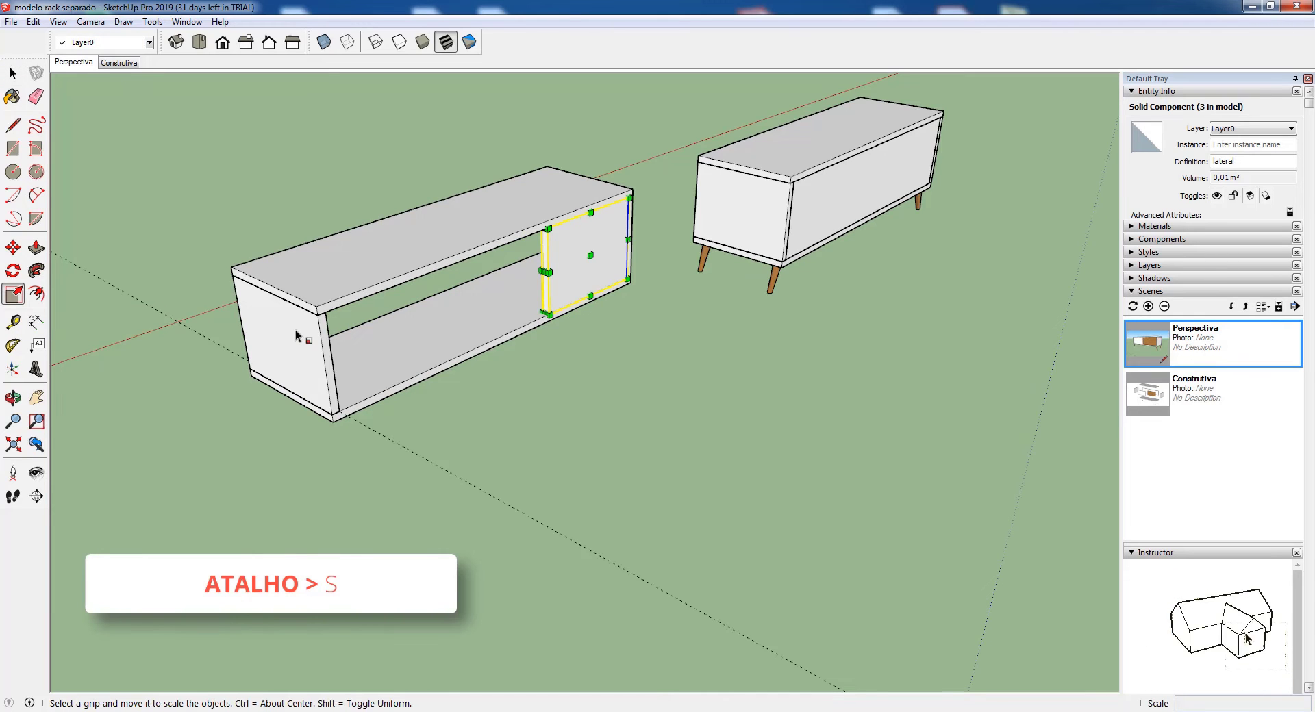
scroll(296, 334, "up", 3)
scroll(659, 300, "up", 2)
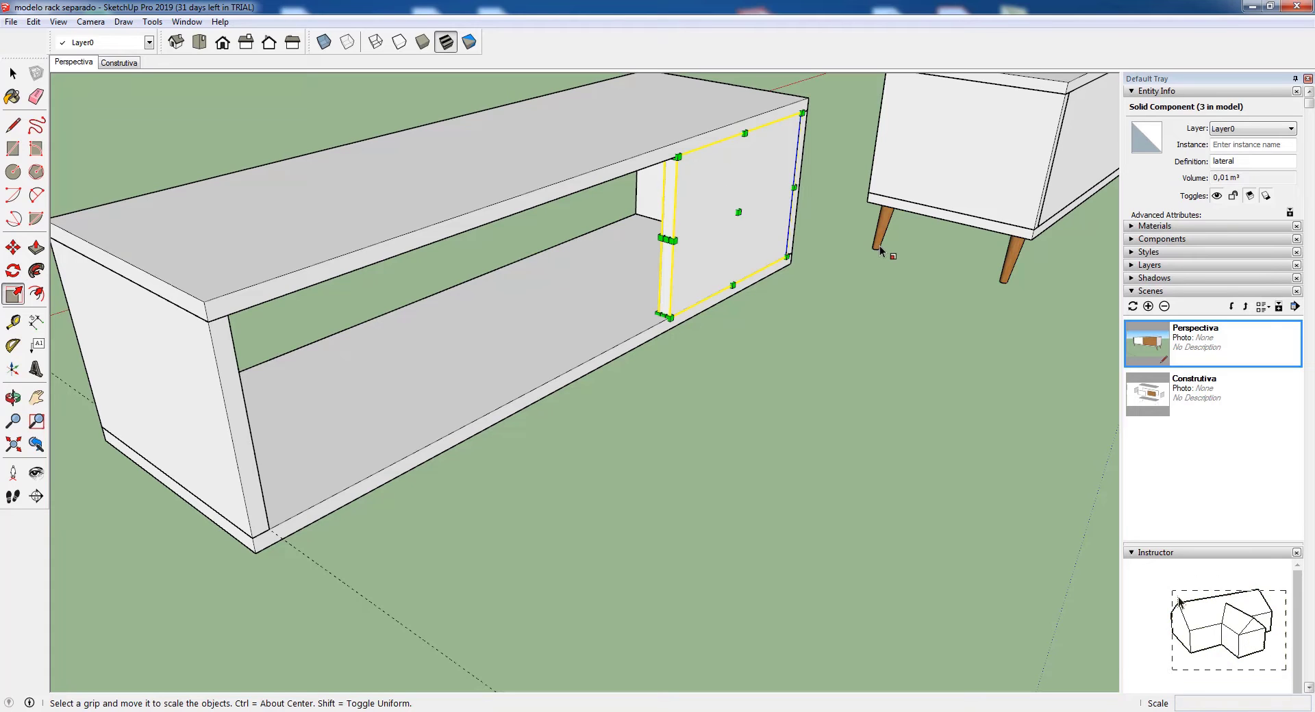
scroll(881, 251, "down", 1)
scroll(625, 274, "up", 1)
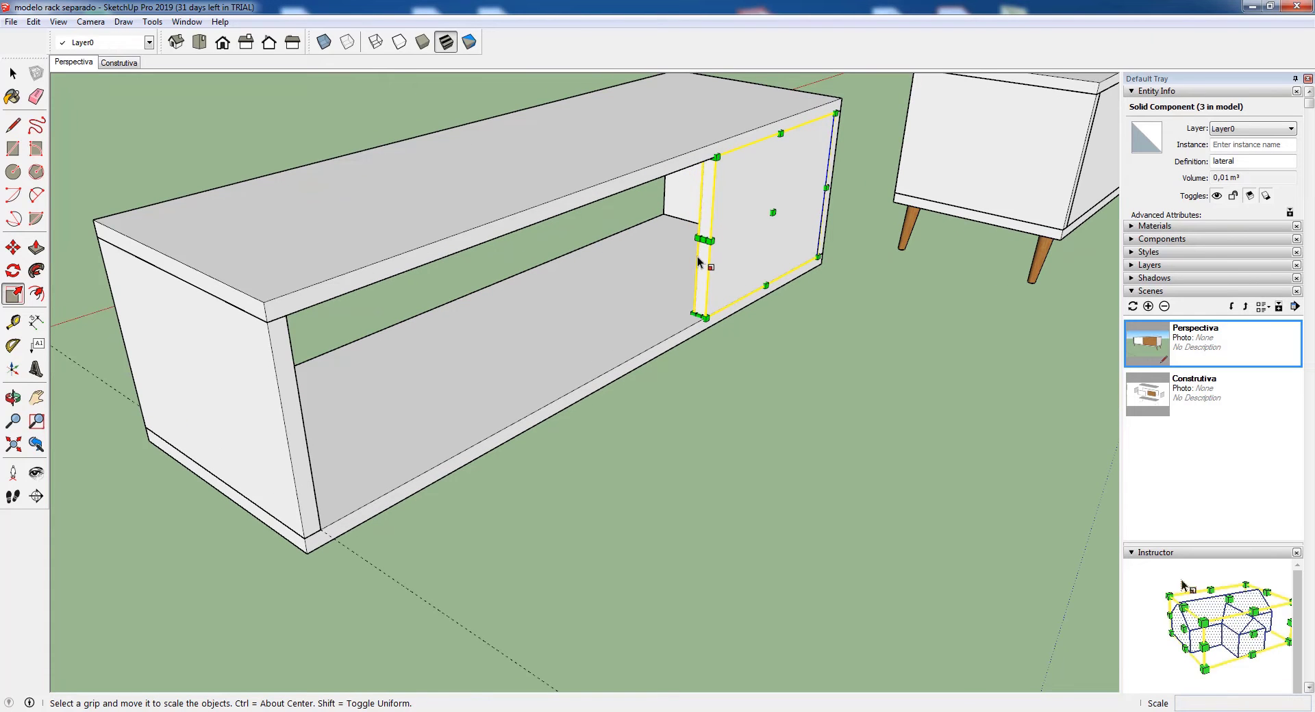
scroll(698, 262, "up", 1)
left_click(699, 233)
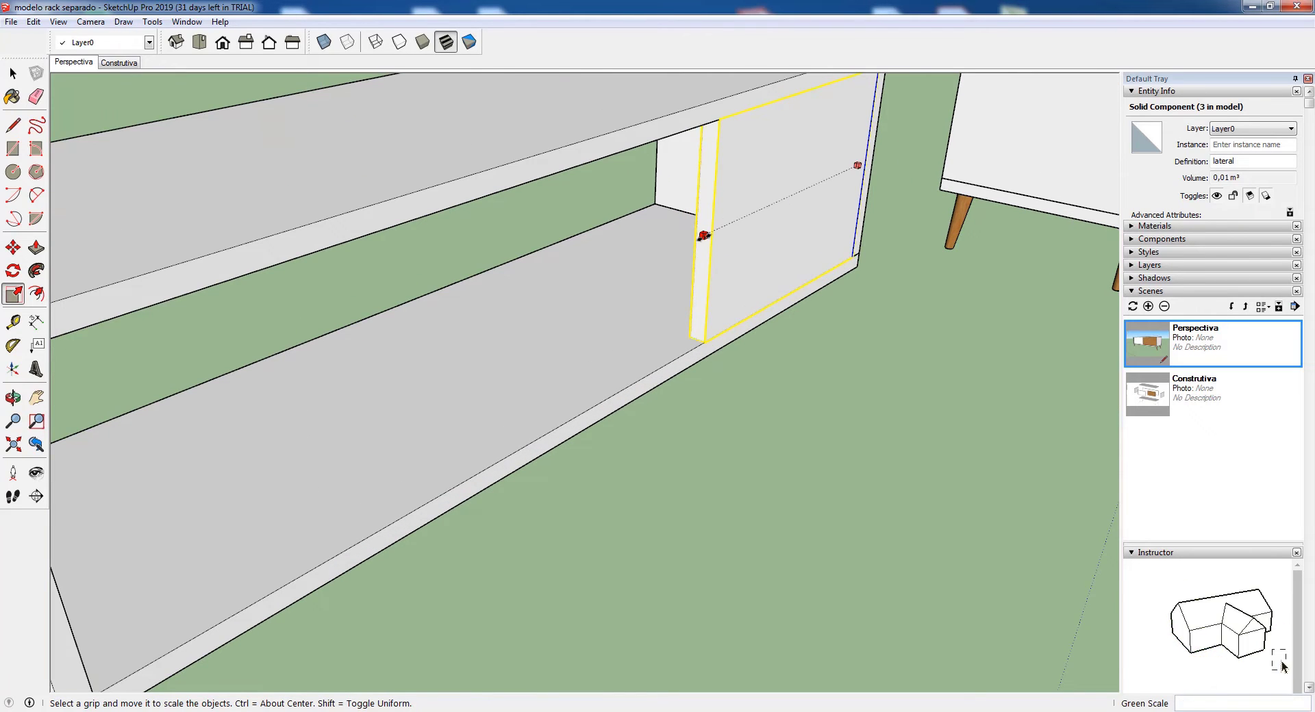
scroll(703, 231, "down", 5)
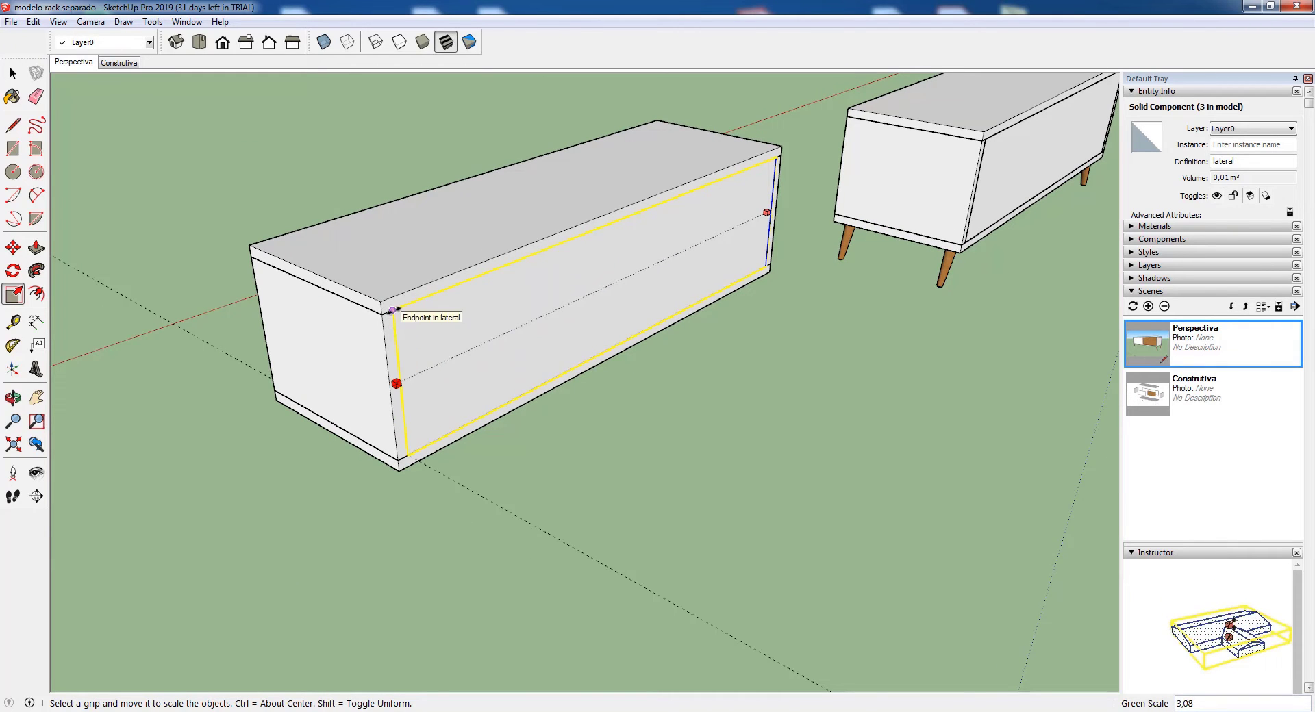
left_click(392, 310)
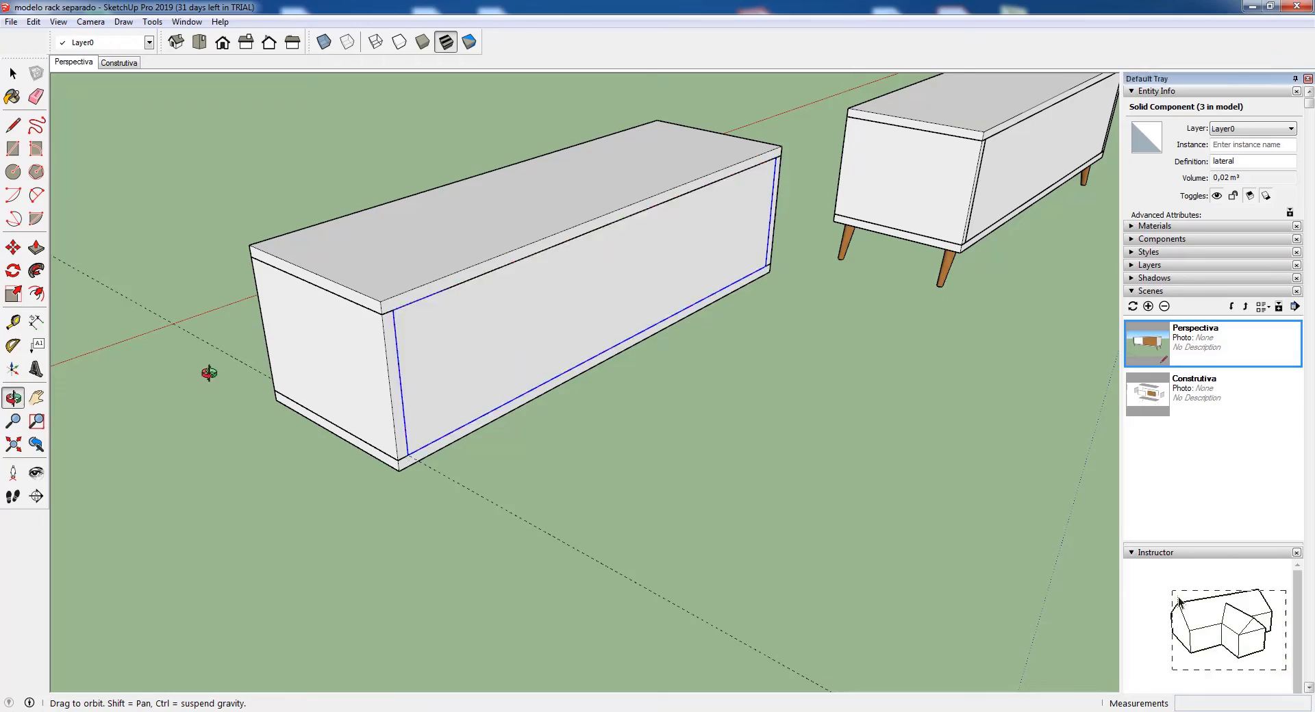
- Examine how the white door of the finished rack slides along its opening, and look closely at the strip along its side edge
middle_click_drag(229, 373, 818, 363)
scroll(602, 405, "down", 2)
middle_click_drag(602, 405, 739, 435)
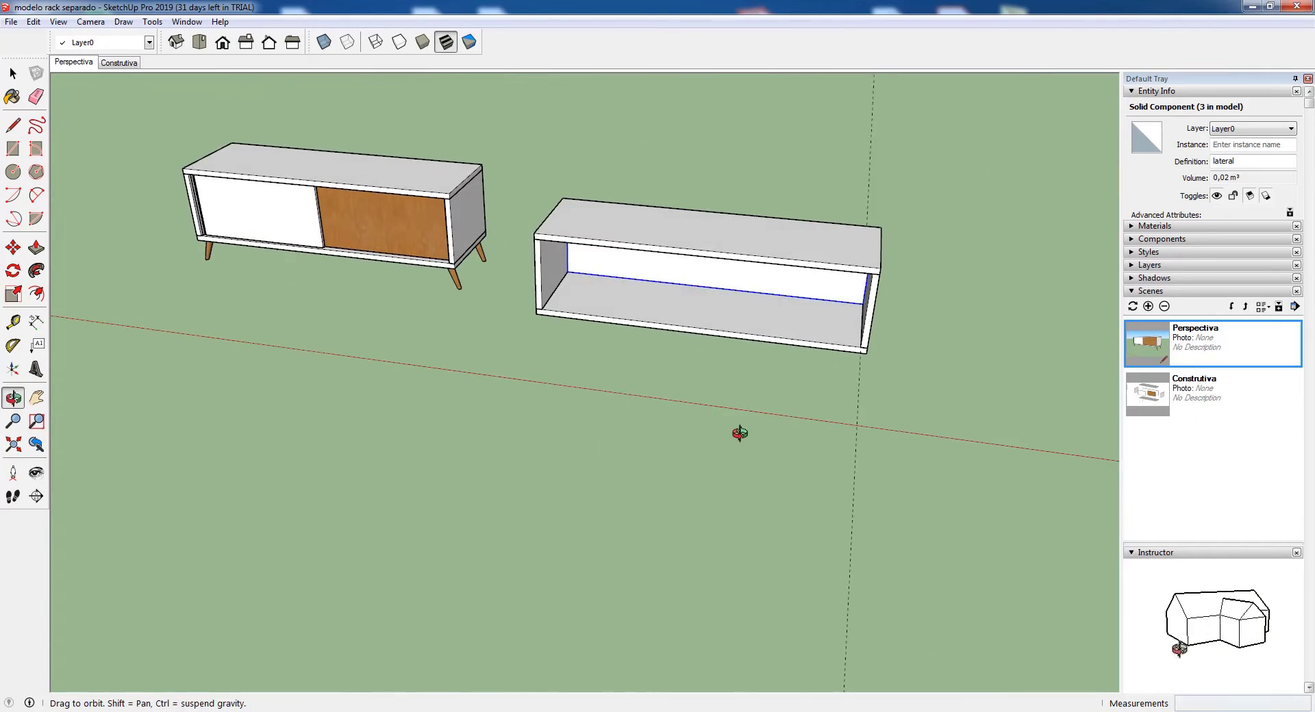
scroll(815, 285, "up", 3)
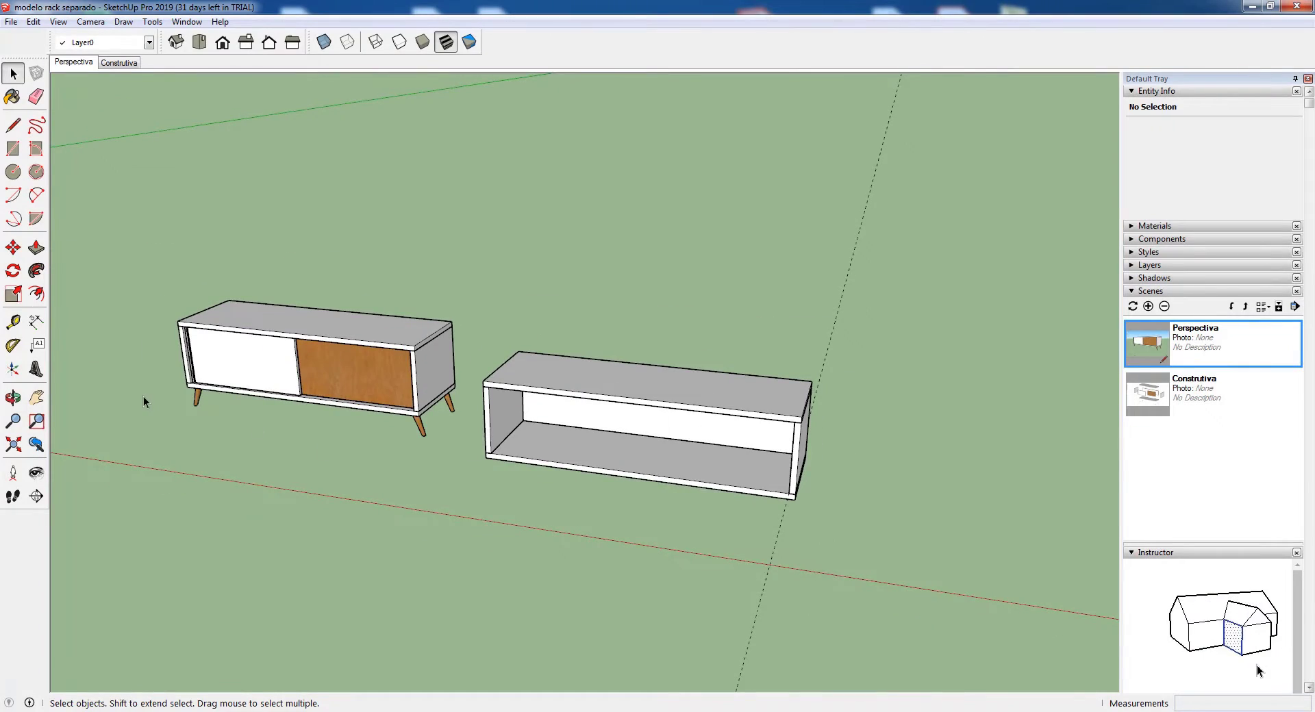
scroll(143, 396, "up", 3)
scroll(346, 332, "up", 3)
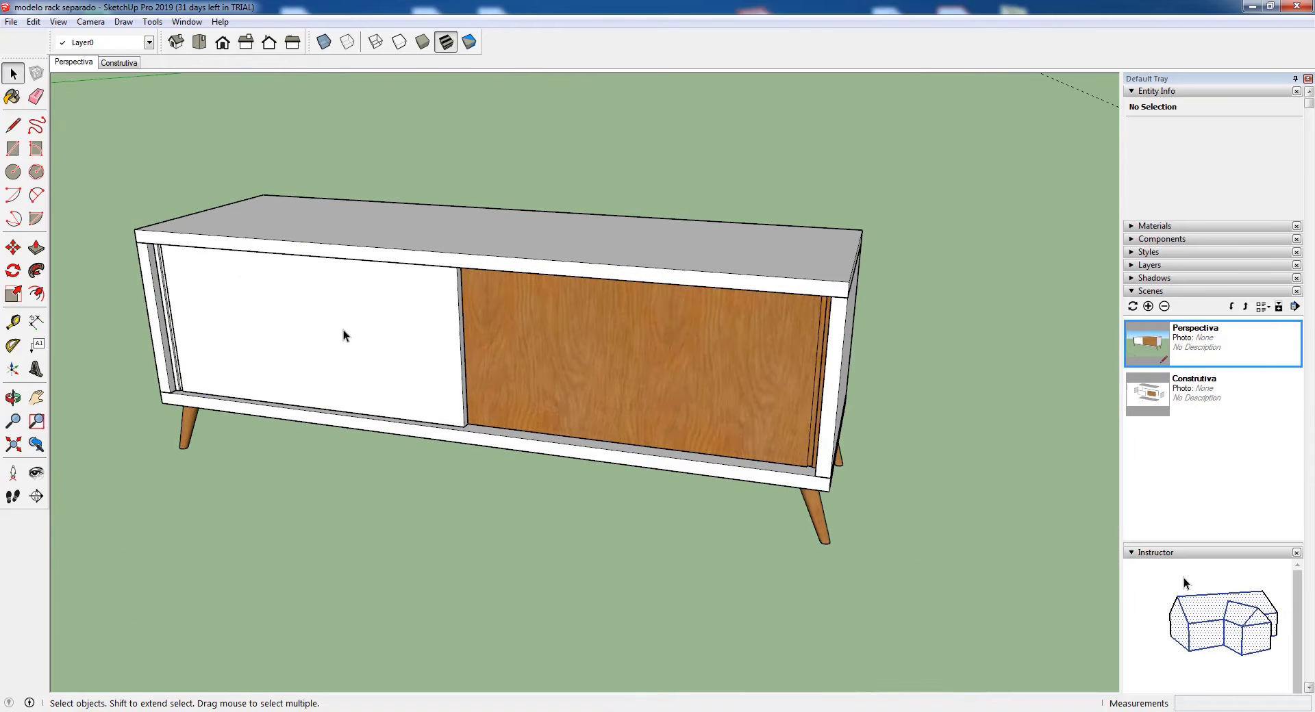
left_click(343, 334)
scroll(249, 299, "up", 3)
key("m")
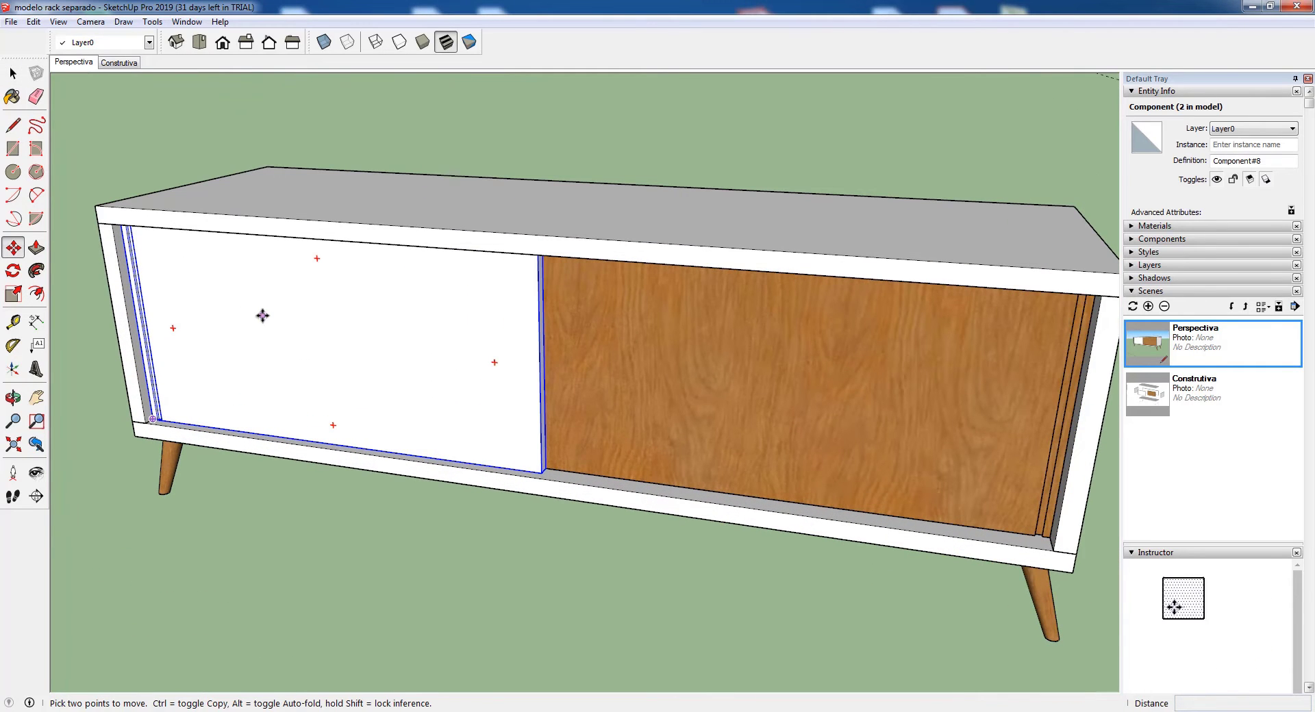
left_click(263, 316)
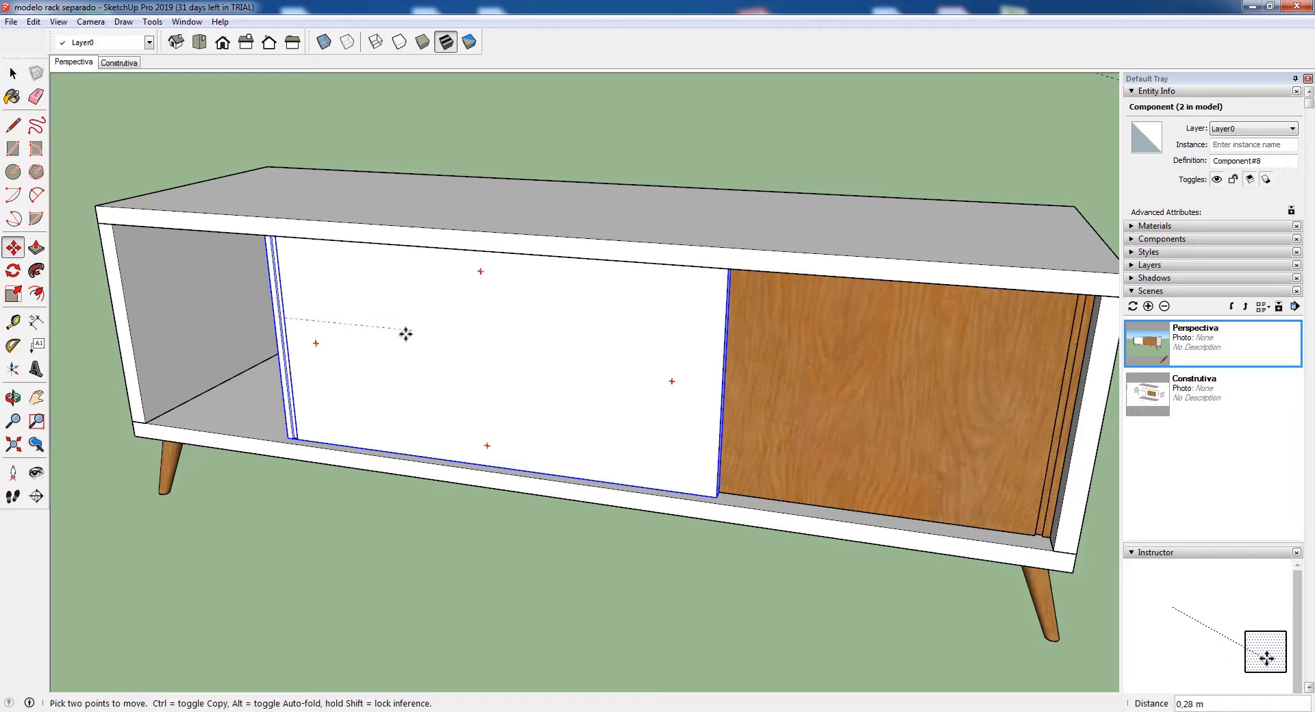
key("Escape")
scroll(127, 305, "up", 4)
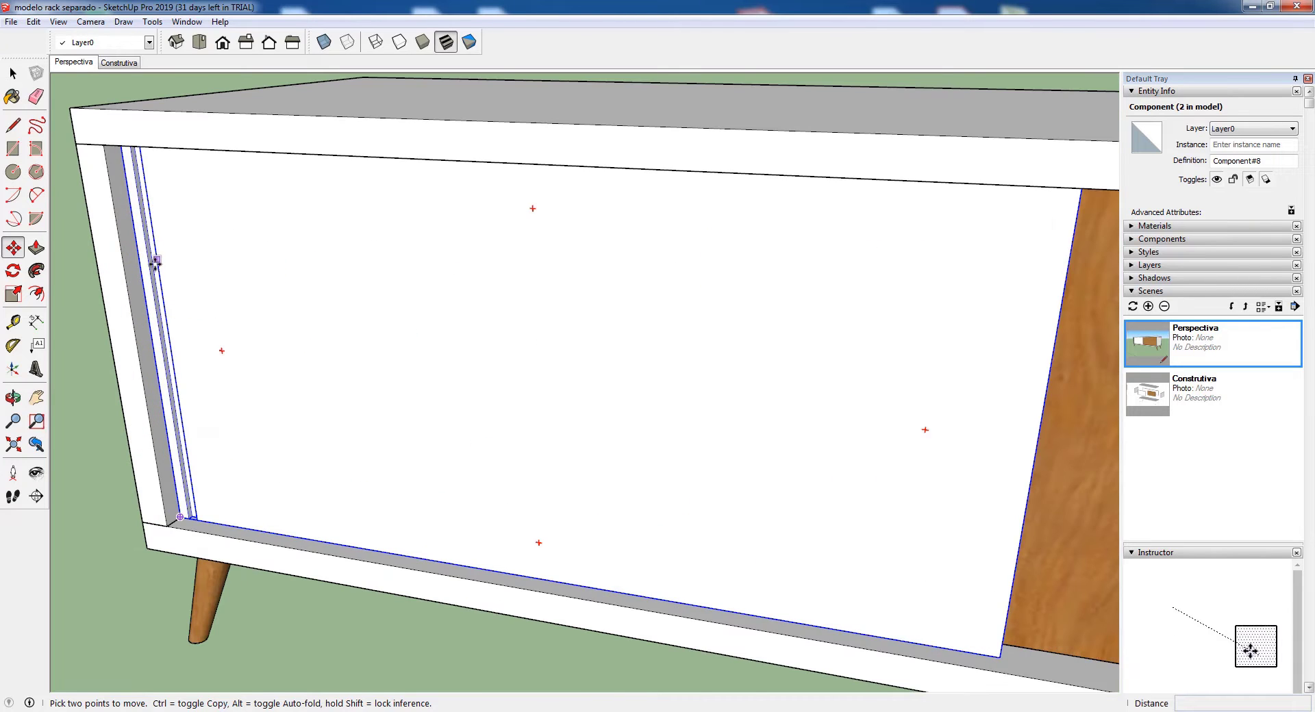
scroll(147, 269, "down", 4)
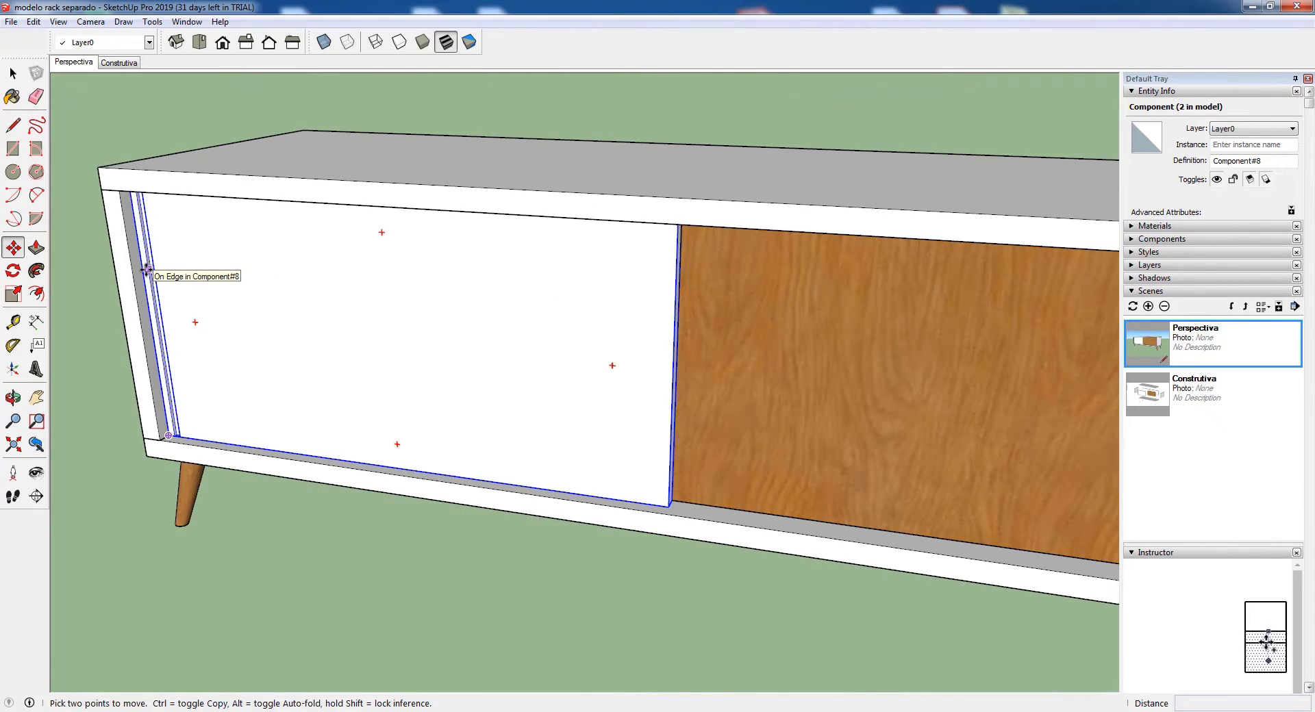
scroll(303, 299, "down", 4)
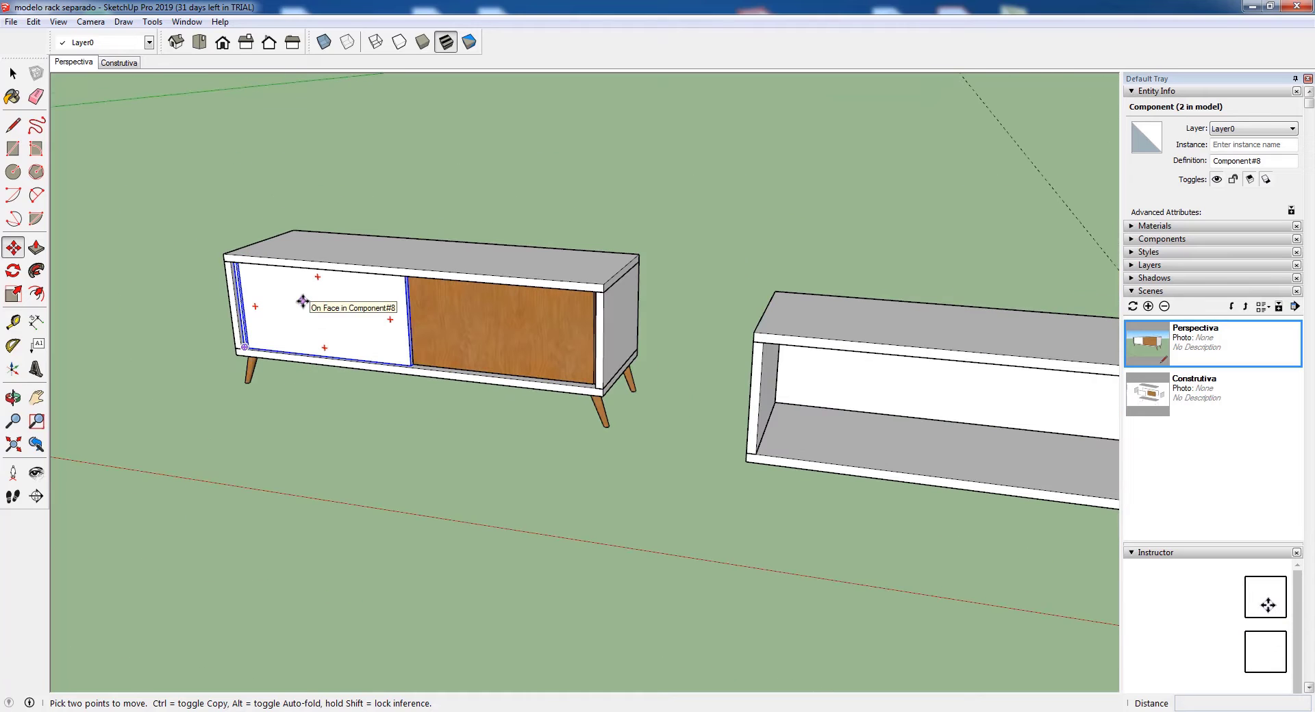
scroll(223, 304, "down", 2)
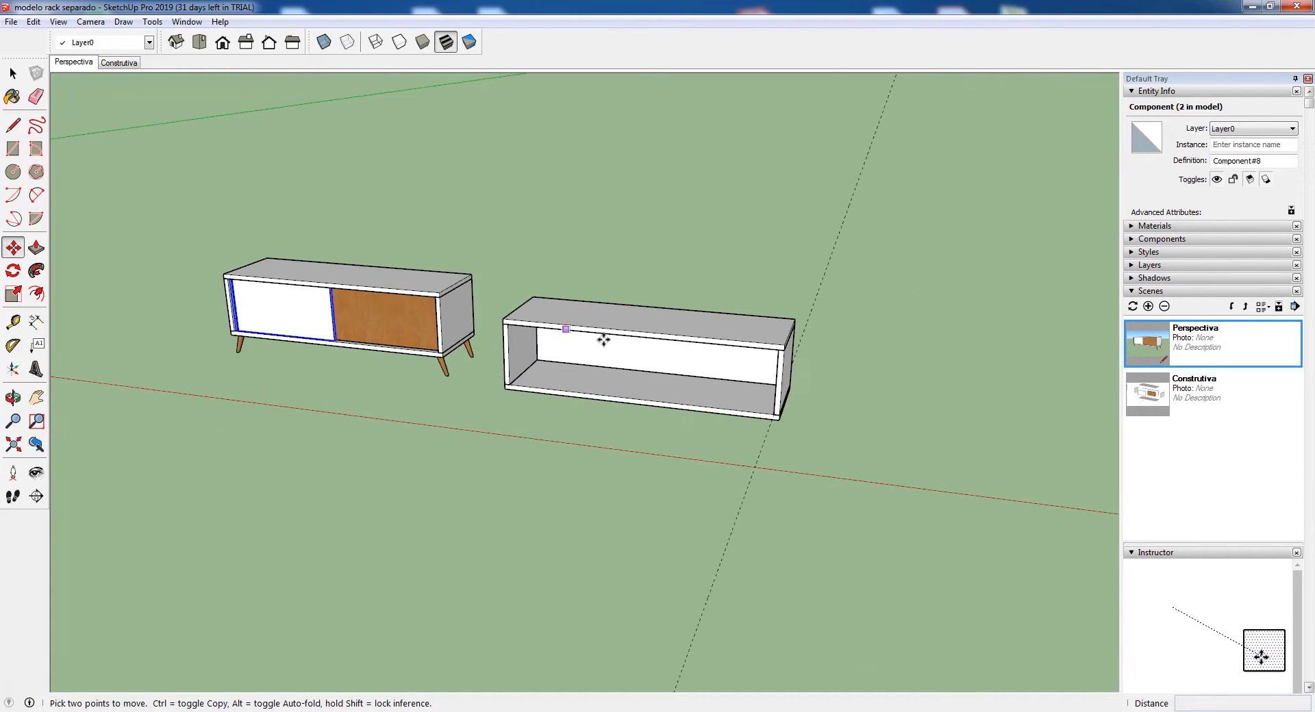
- Draw a 0,77 by 0,37 m rectangle across half the rack opening, from the lower inner front corner to the upper board's midpoint
scroll(616, 376, "up", 5)
scroll(268, 318, "up", 2)
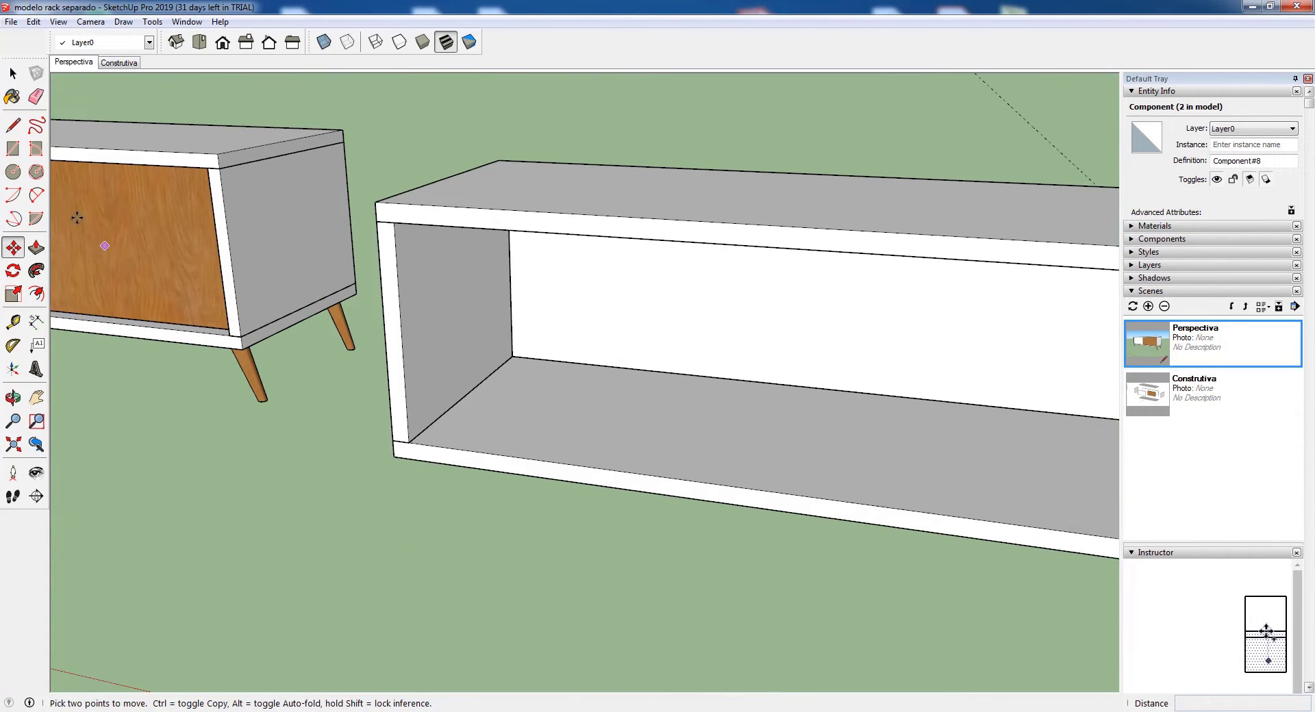
left_click(12, 147)
scroll(440, 373, "down", 2)
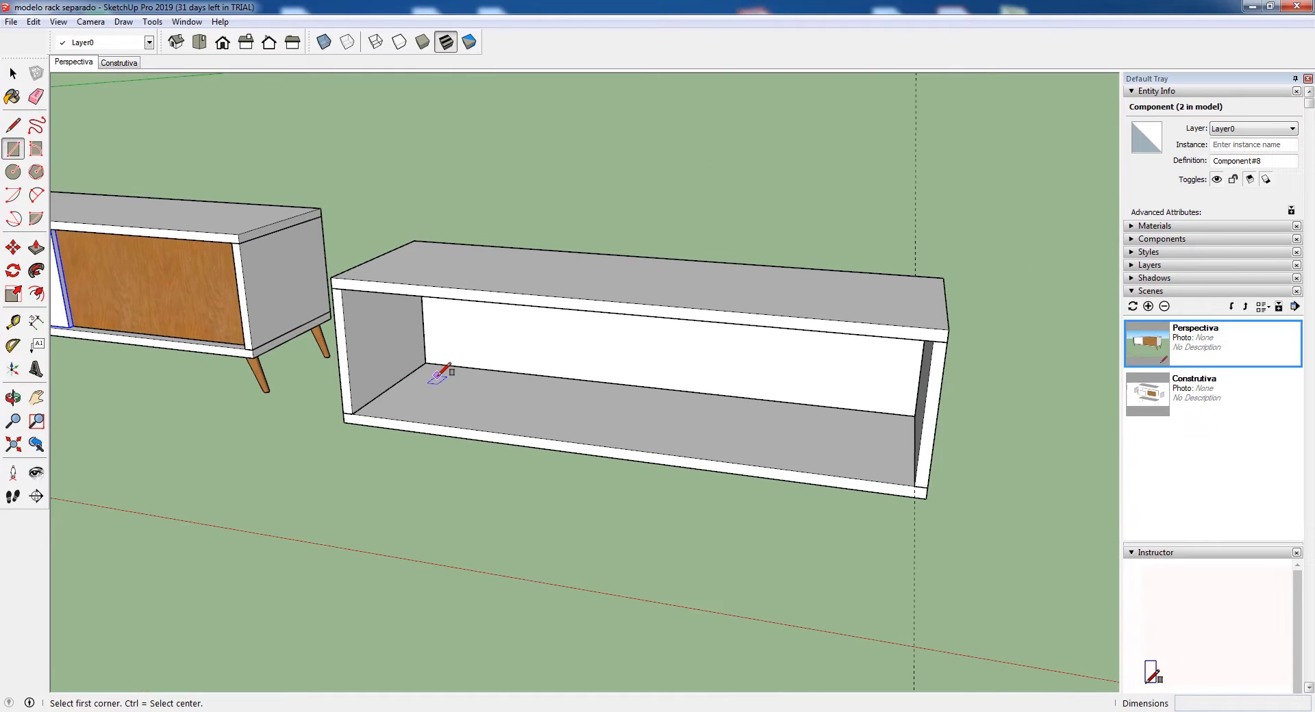
scroll(442, 372, "up", 3)
left_click(283, 445)
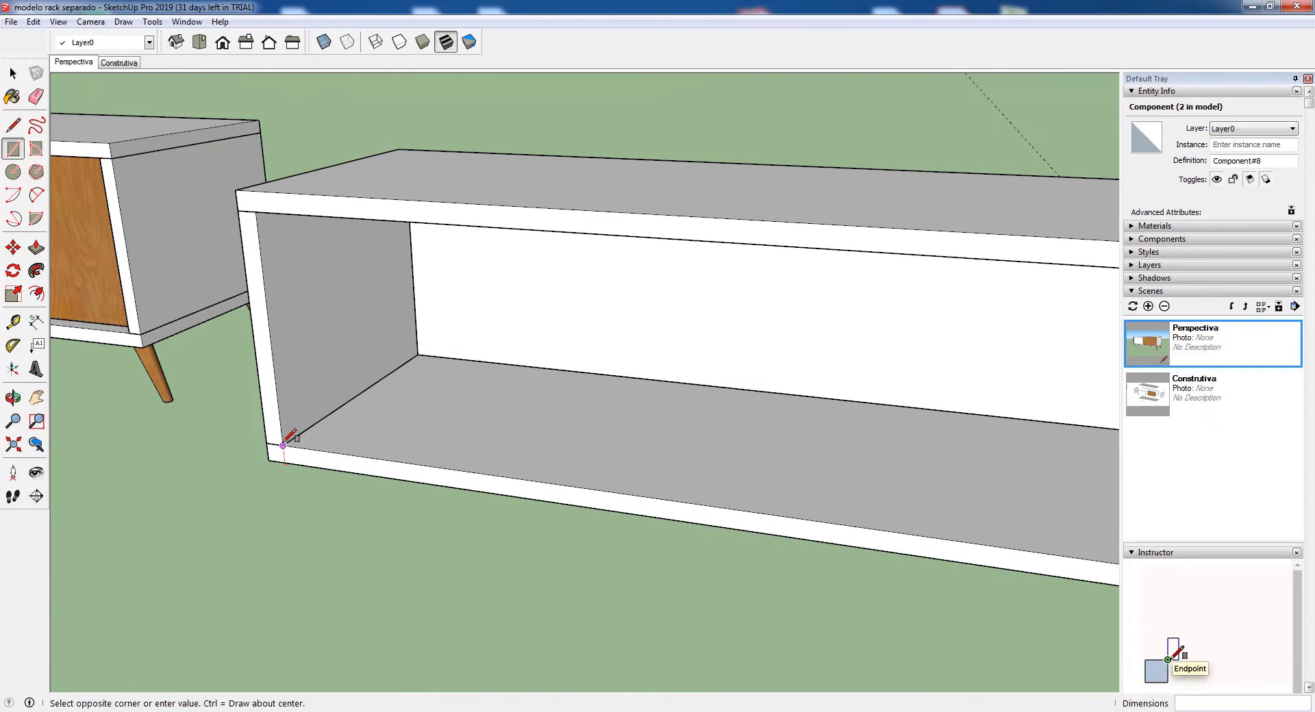
scroll(283, 446, "down", 1)
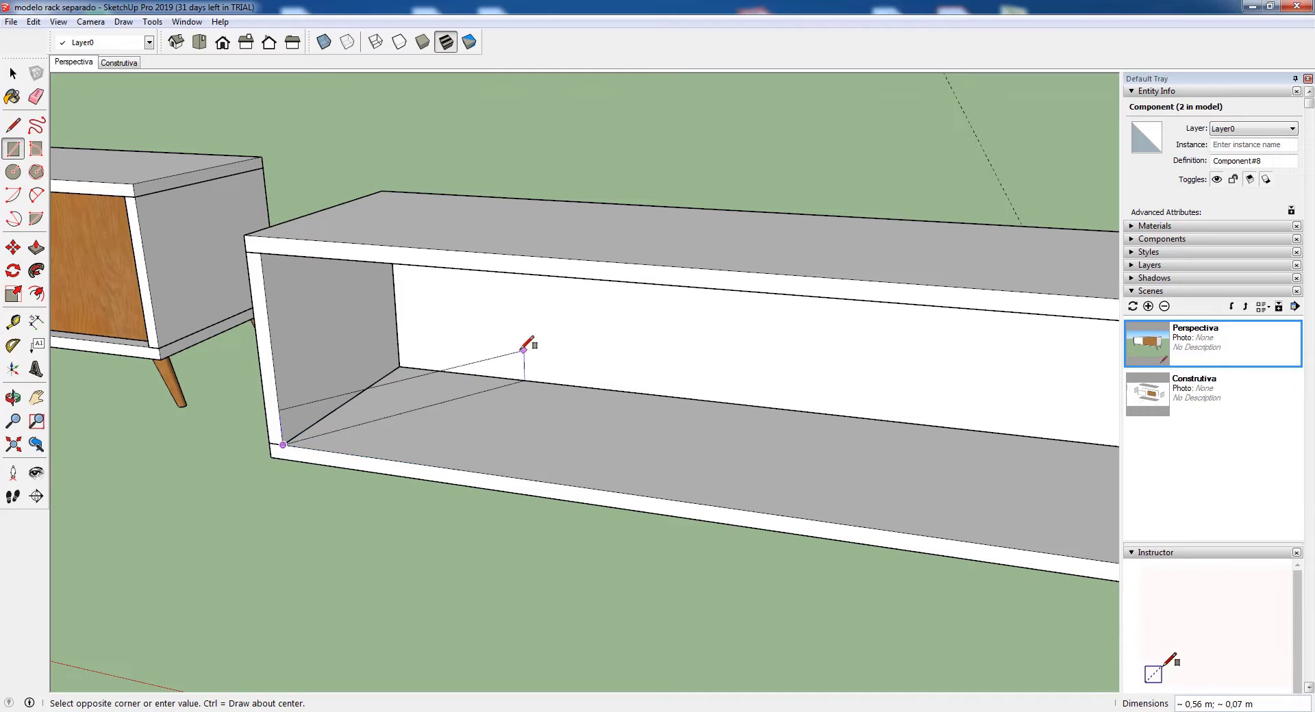
scroll(532, 434, "down", 3)
scroll(638, 313, "up", 3)
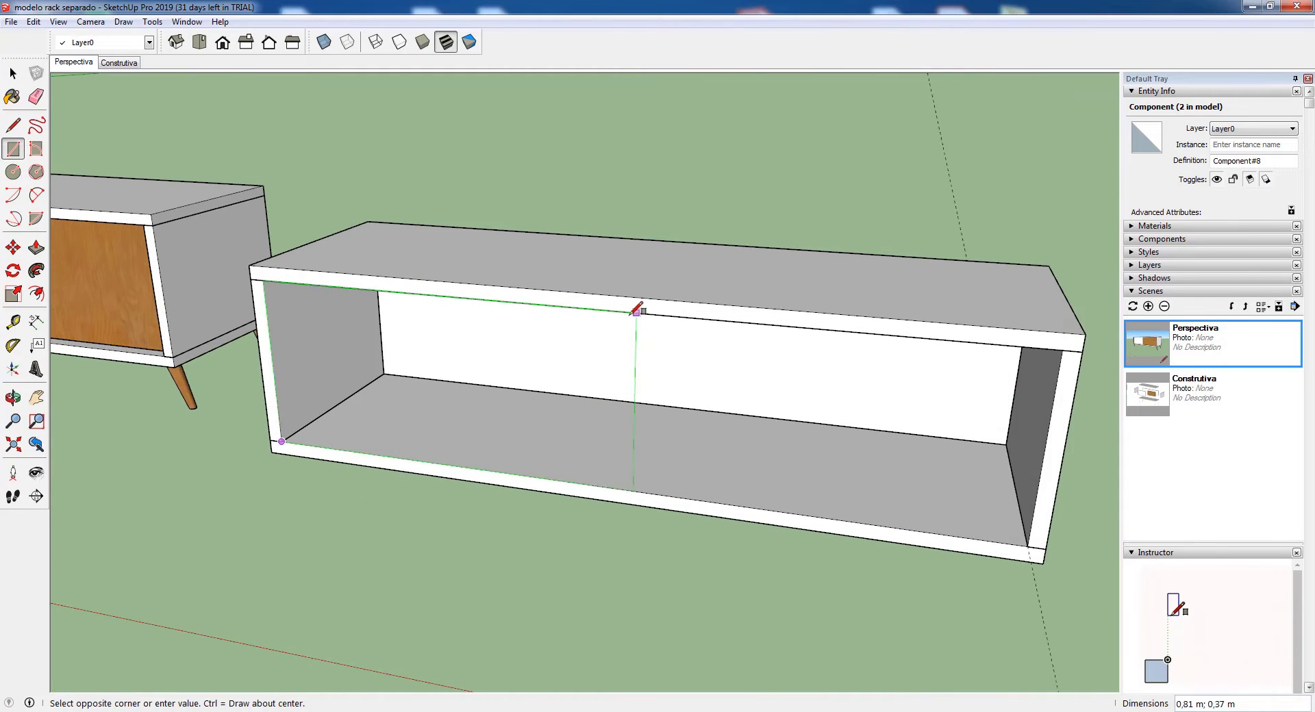
scroll(638, 313, "down", 1)
scroll(637, 313, "up", 1)
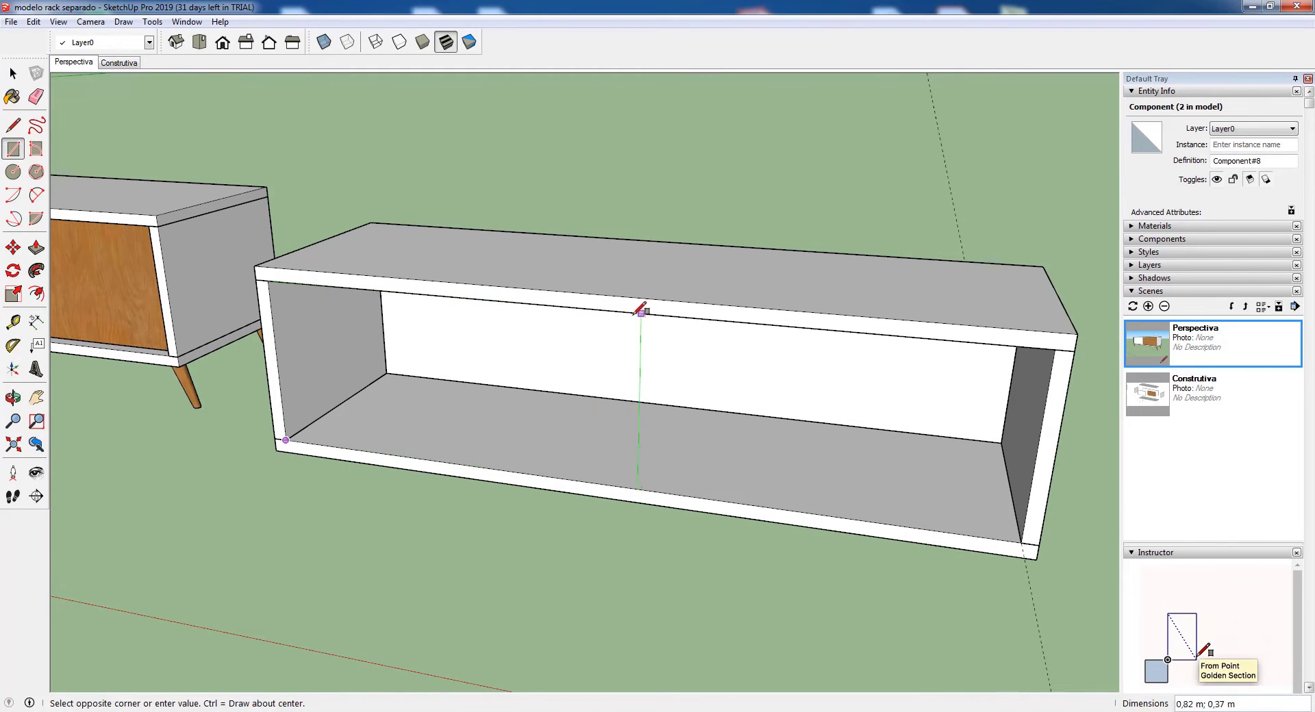
scroll(615, 310, "up", 2)
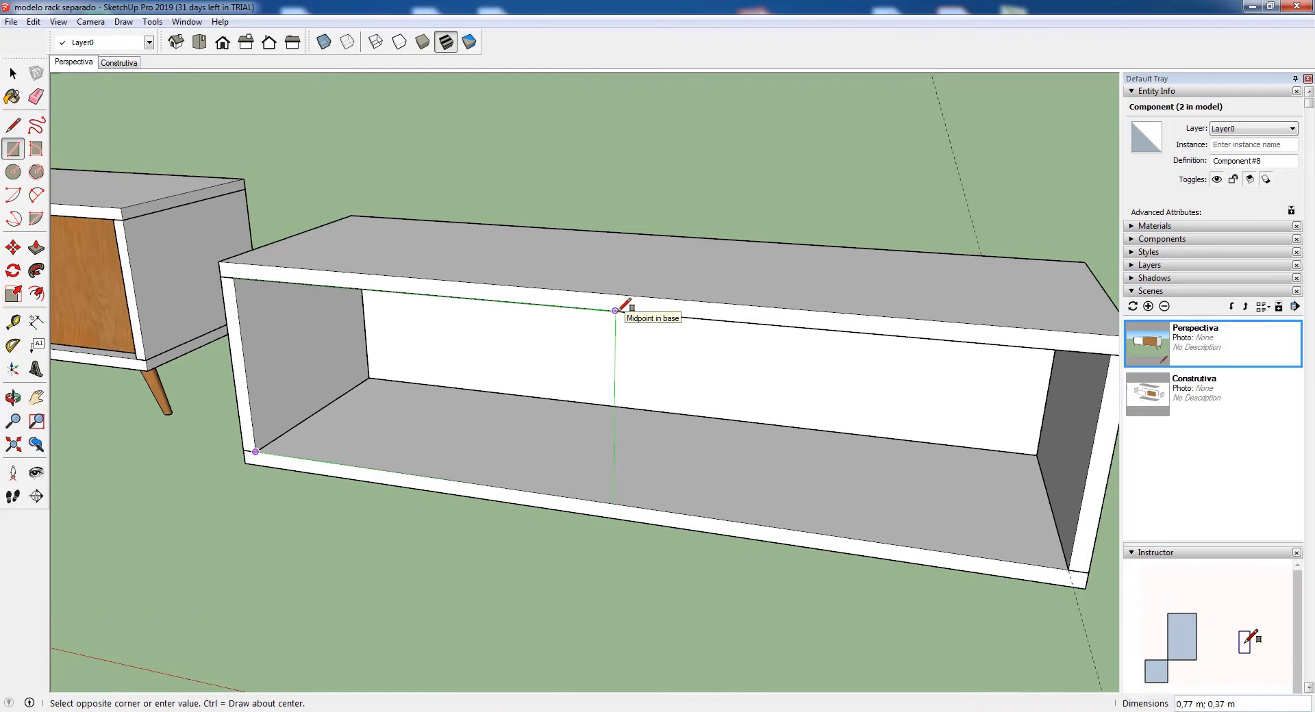
left_click(615, 311)
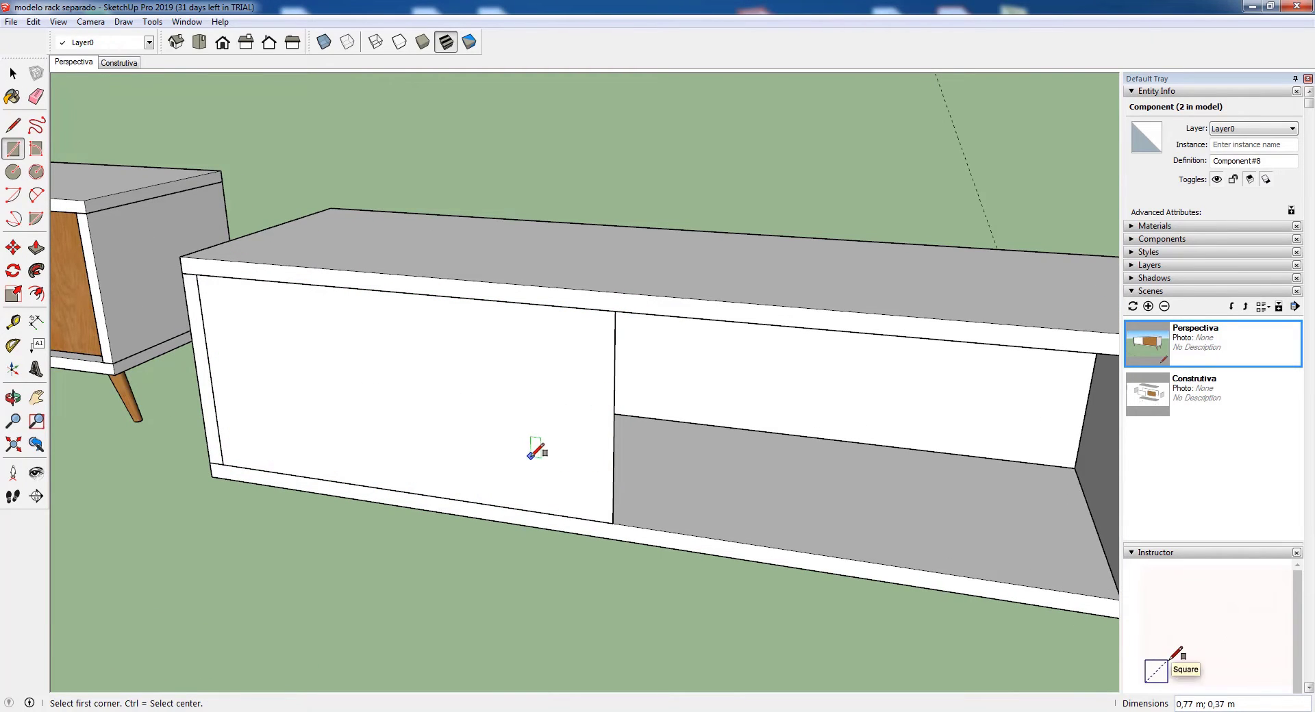
- Push the door rectangle 0,02 m into the rack with Push/Pull to give the door its thickness
middle_click_drag(535, 463, 391, 483)
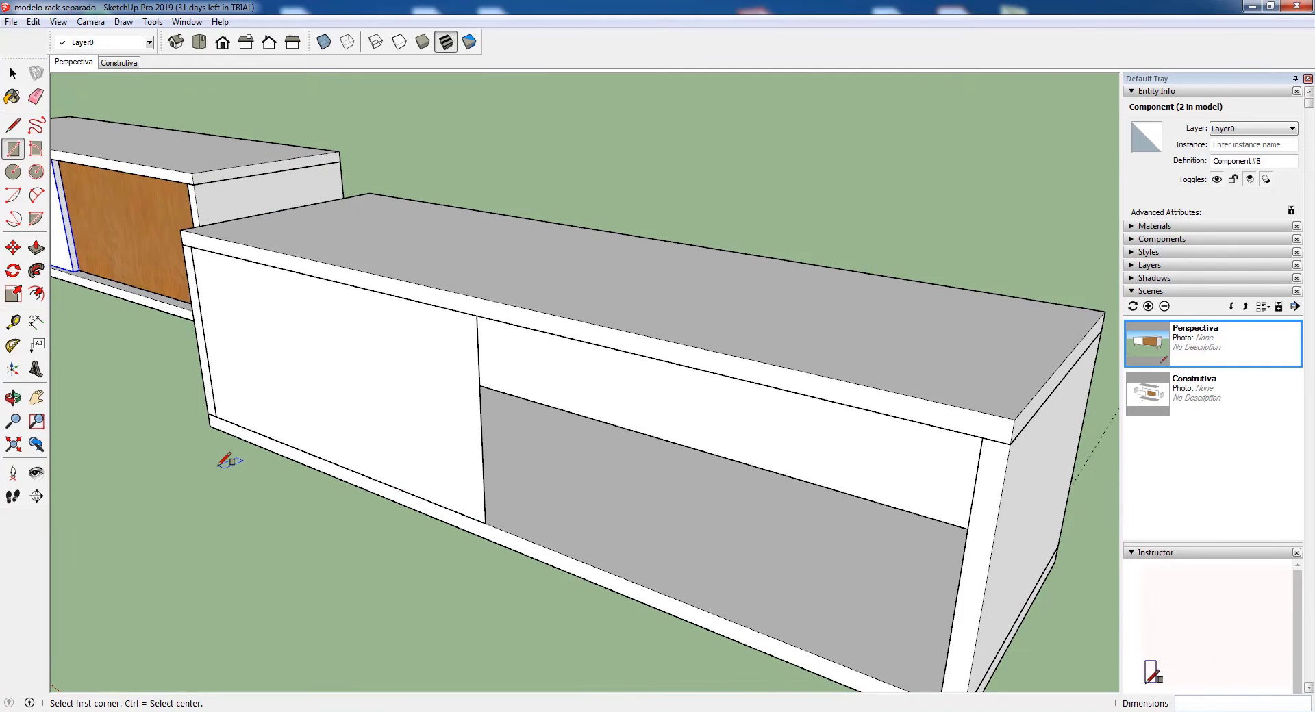
scroll(226, 460, "up", 2)
key("p")
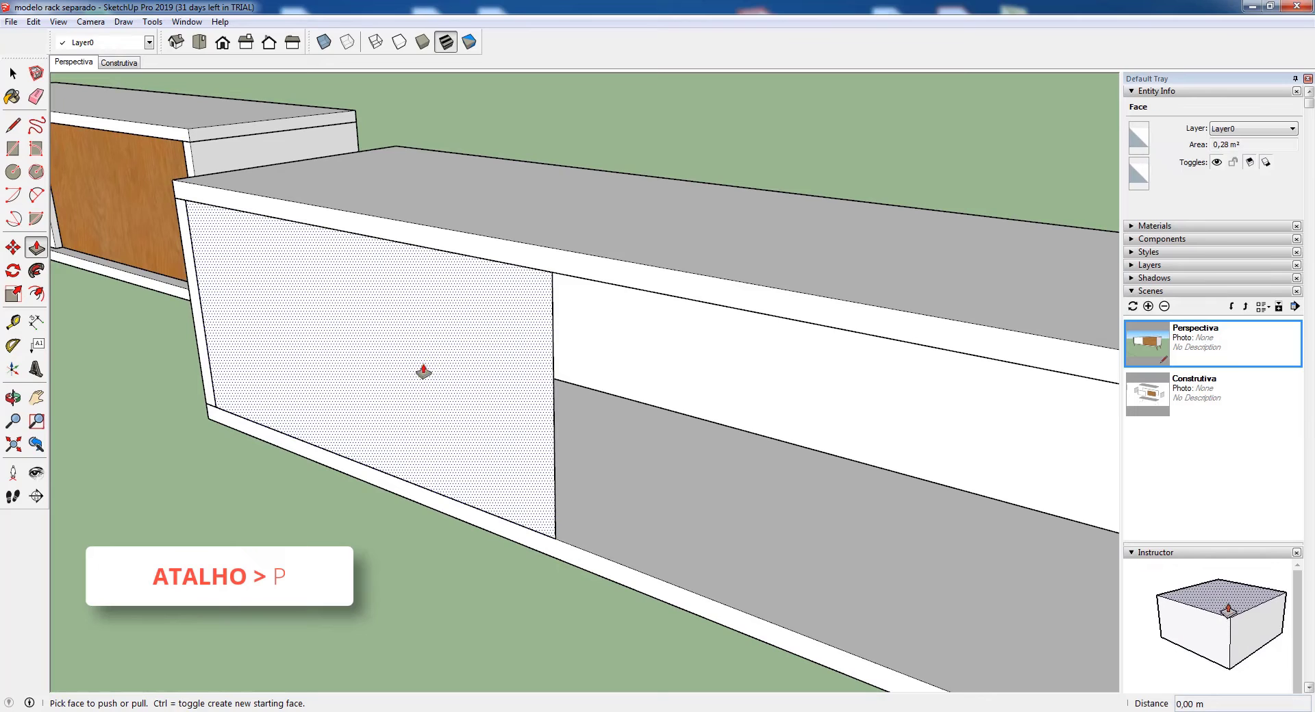
scroll(346, 355, "up", 1)
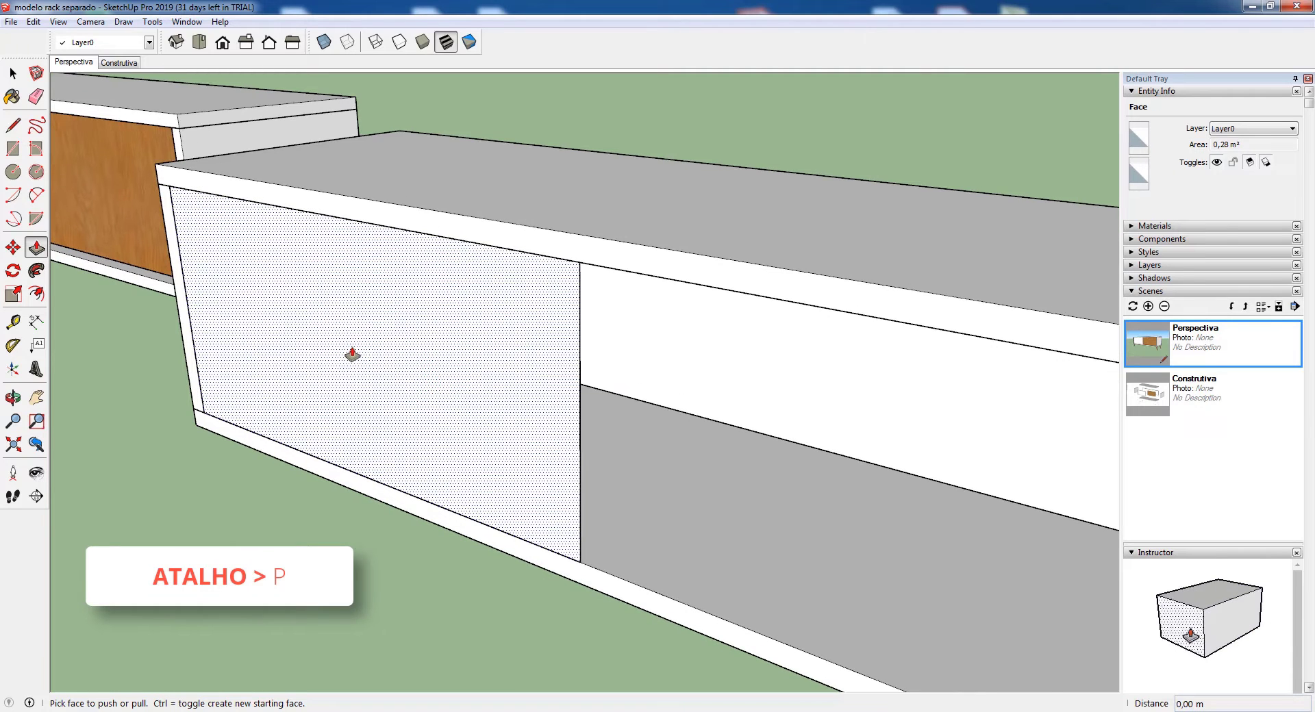
left_click(449, 399)
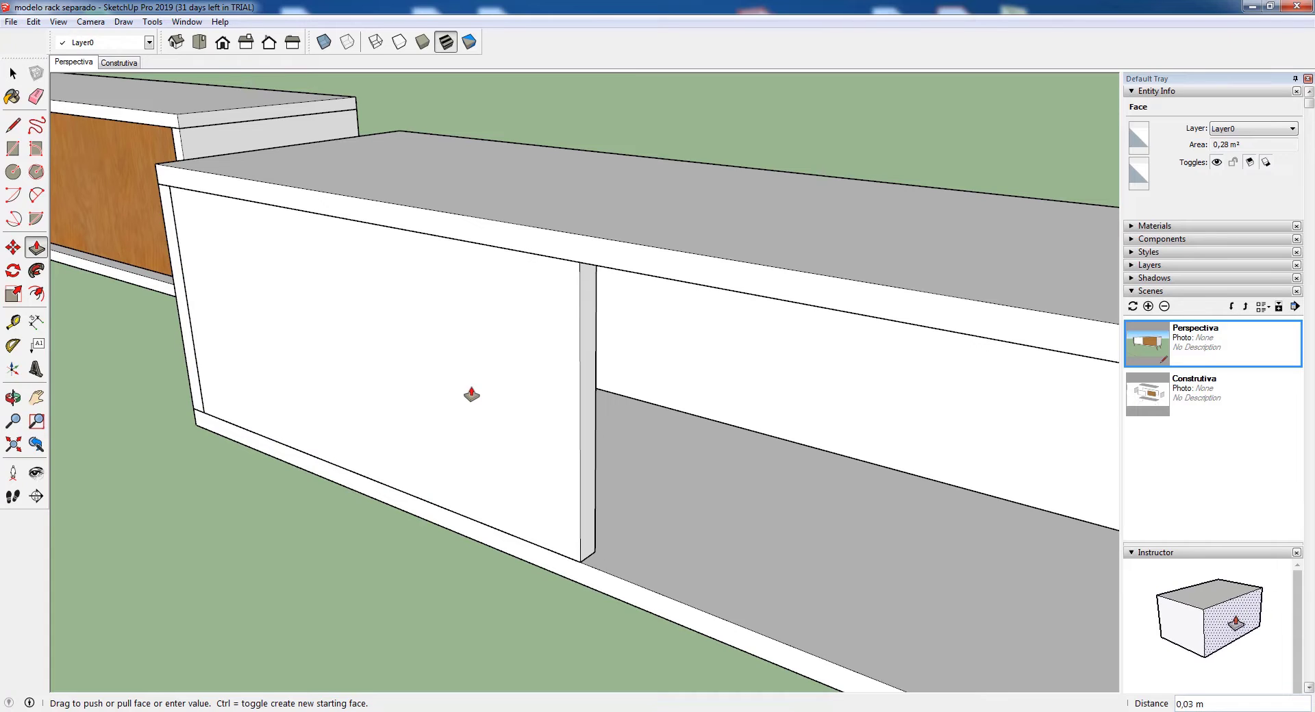
type("0,0")
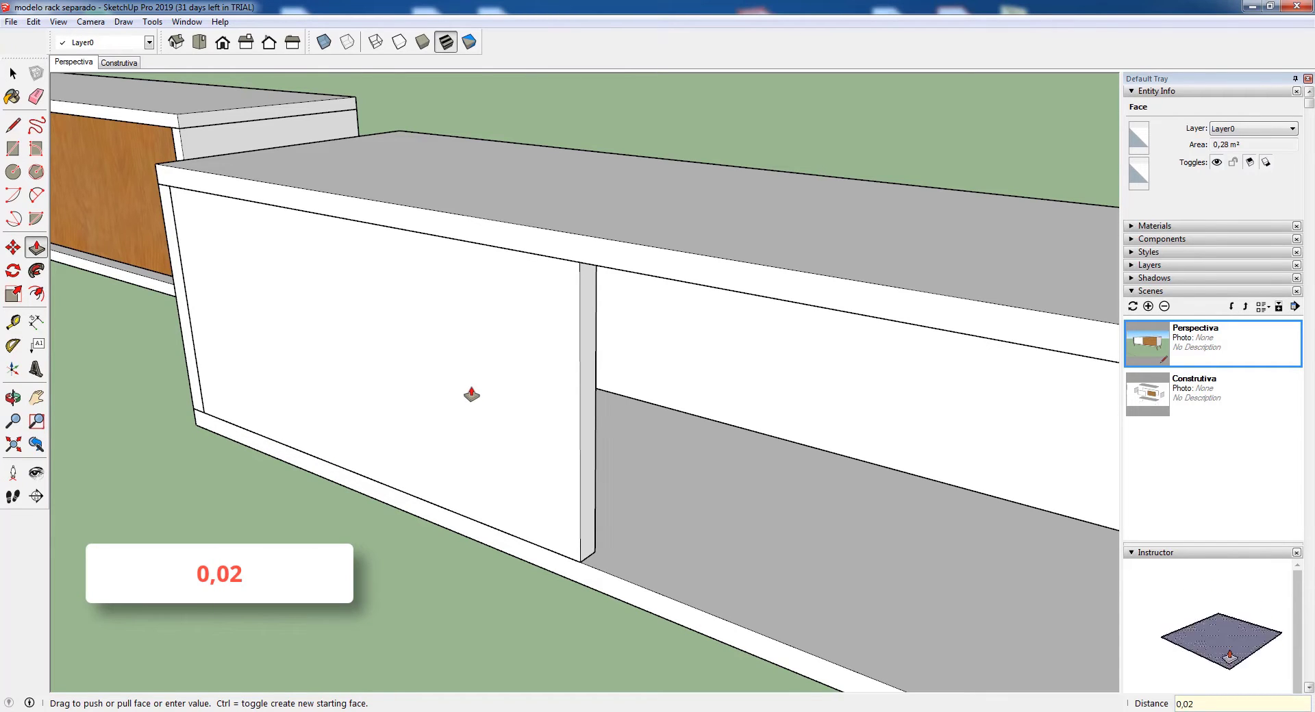
key("Return")
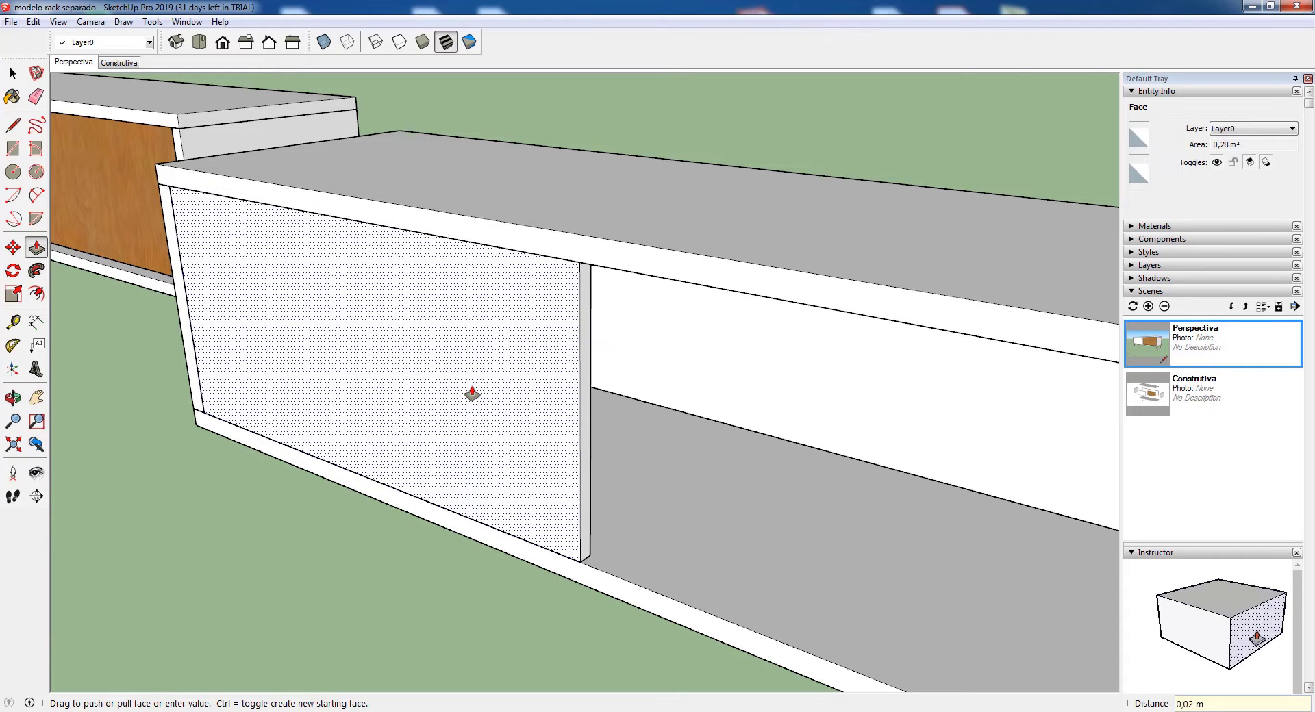
left_click(13, 74)
key("p")
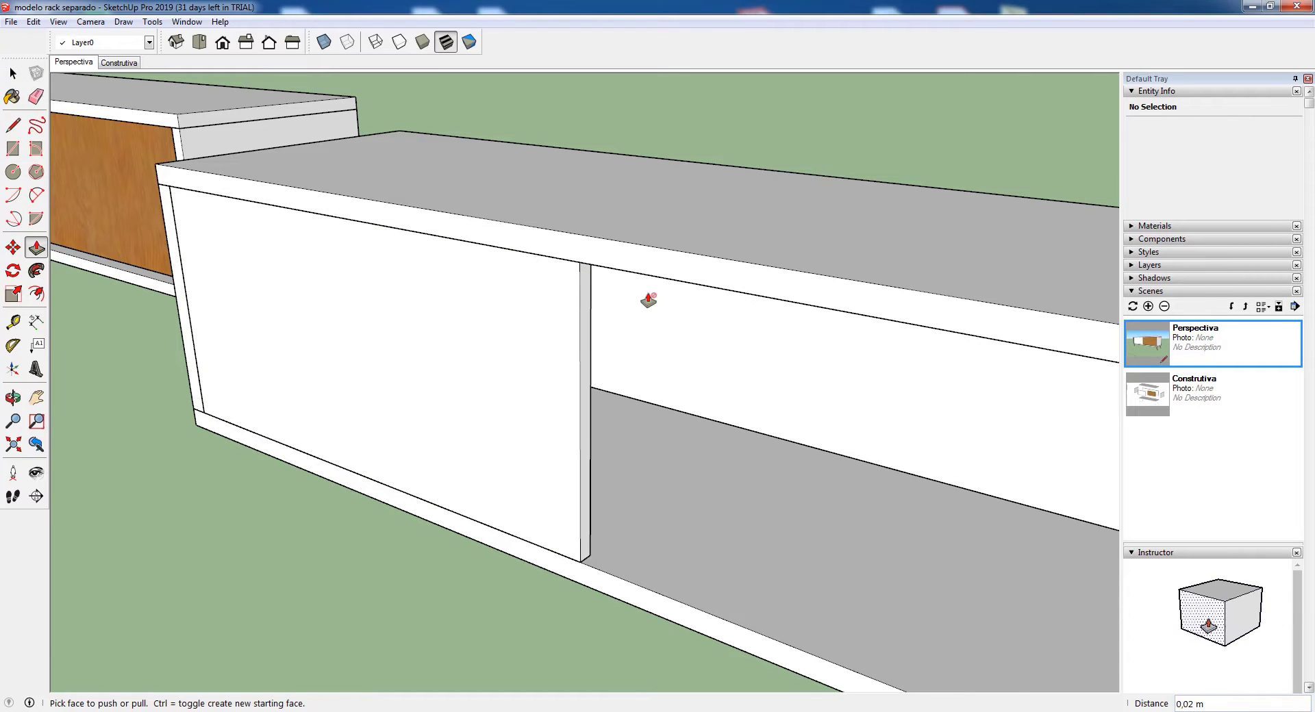
- Place a vertical guide on the new door's face, 0,01 m in from its edge along the side panel
middle_click_drag(651, 294, 699, 306)
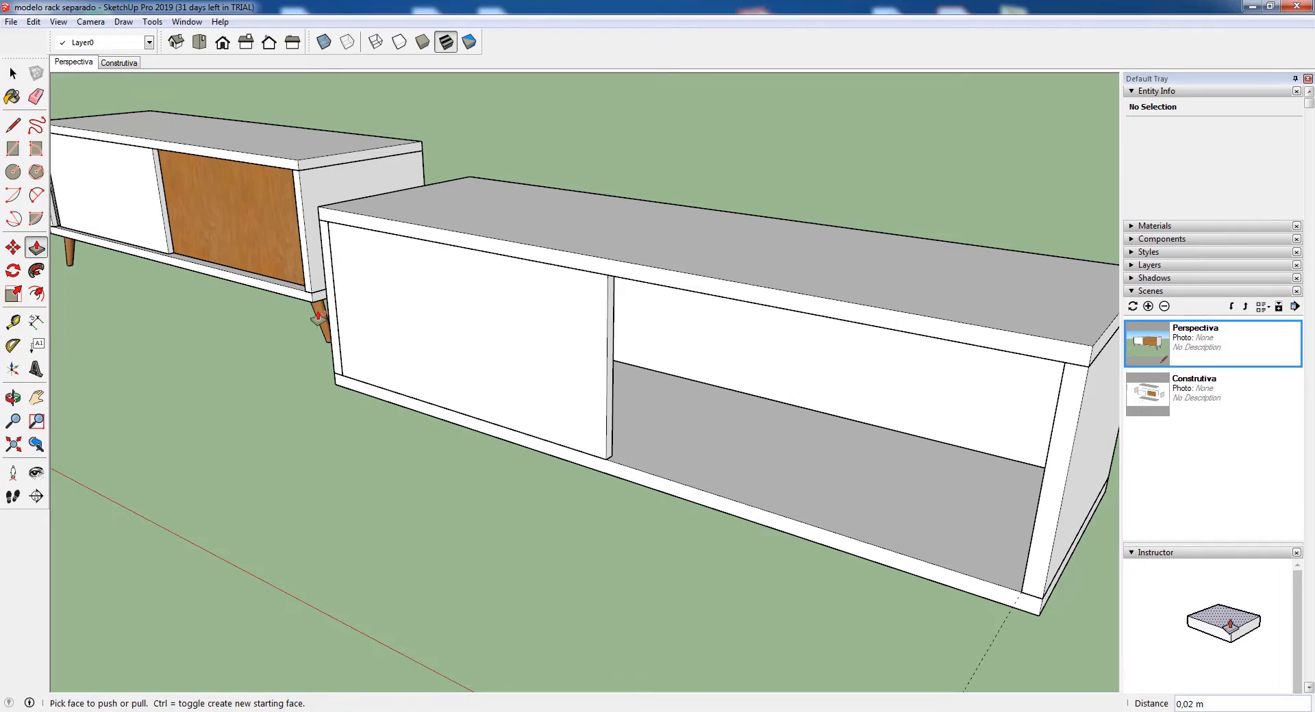
scroll(294, 315, "up", 5)
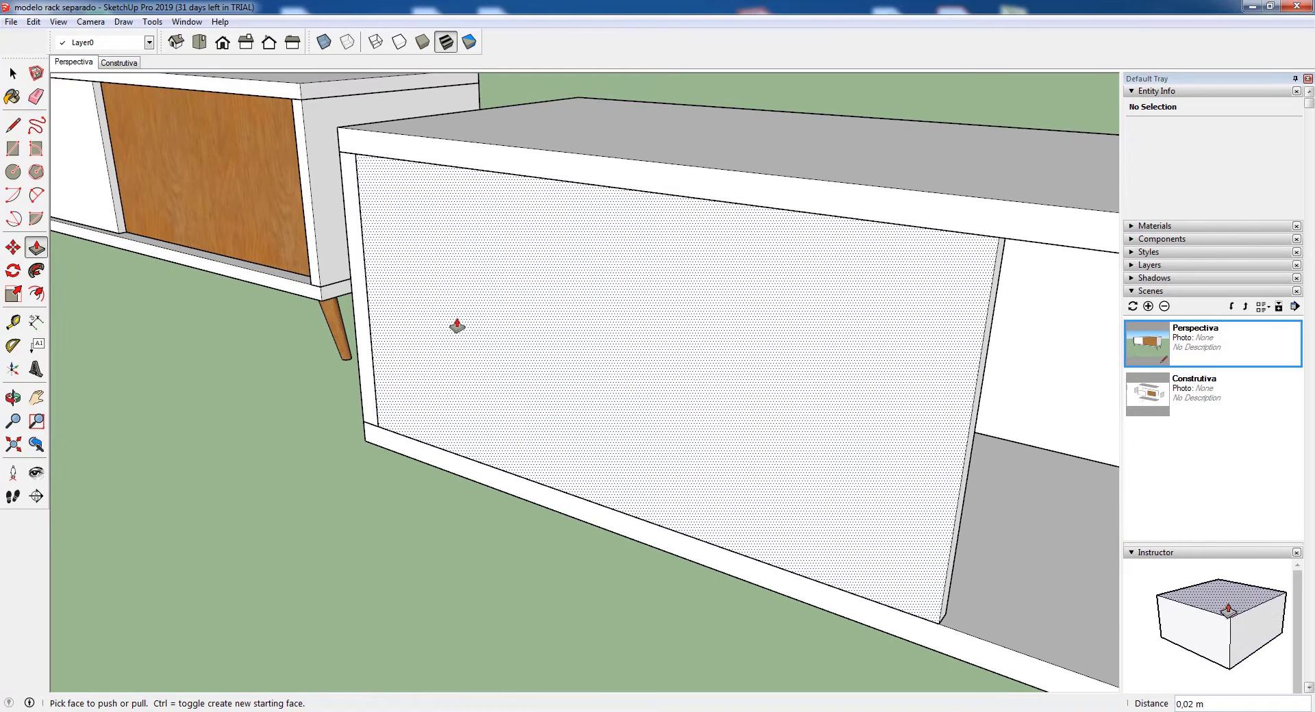
scroll(376, 255, "up", 5)
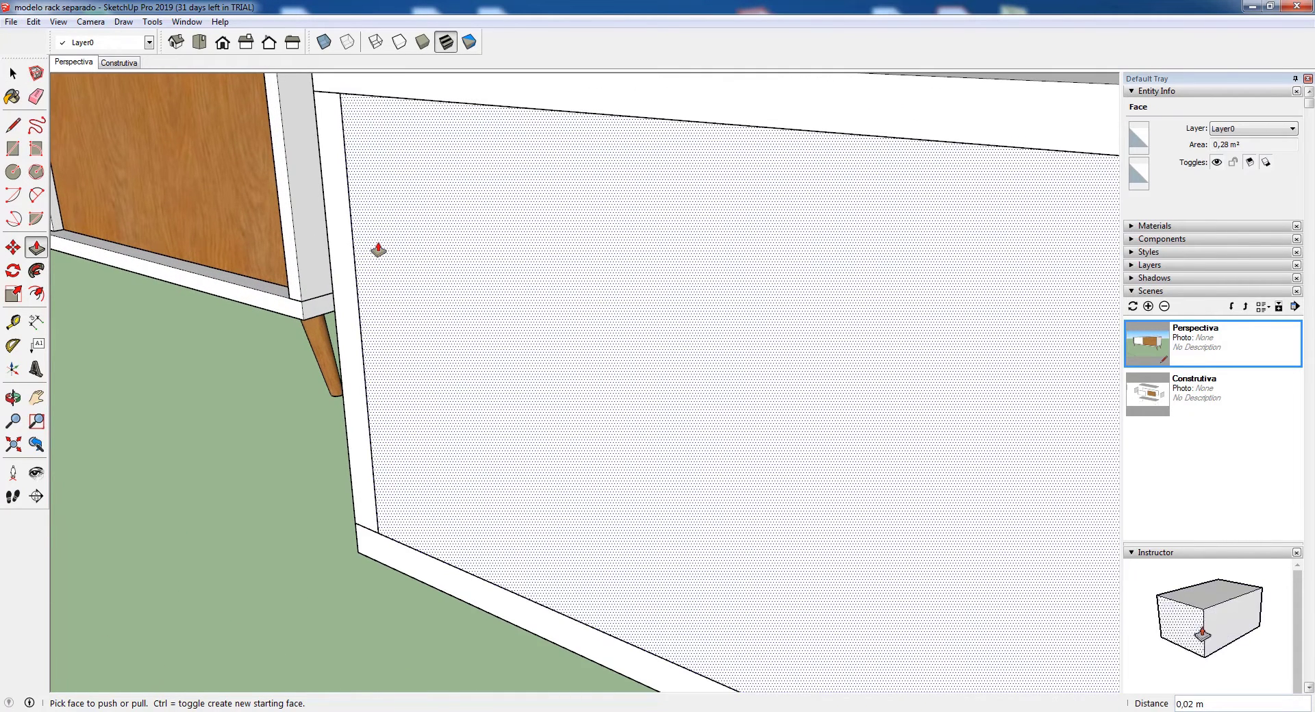
left_click(13, 322)
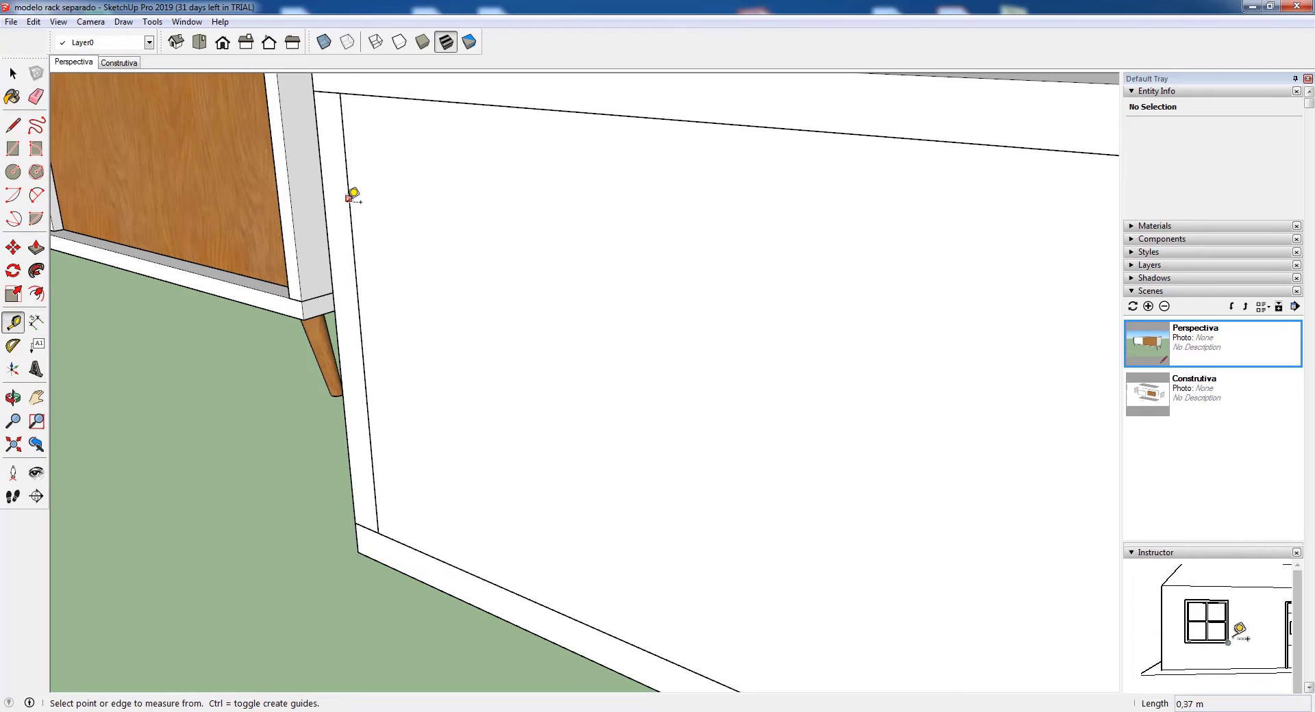
scroll(355, 226, "up", 2)
left_click(353, 226)
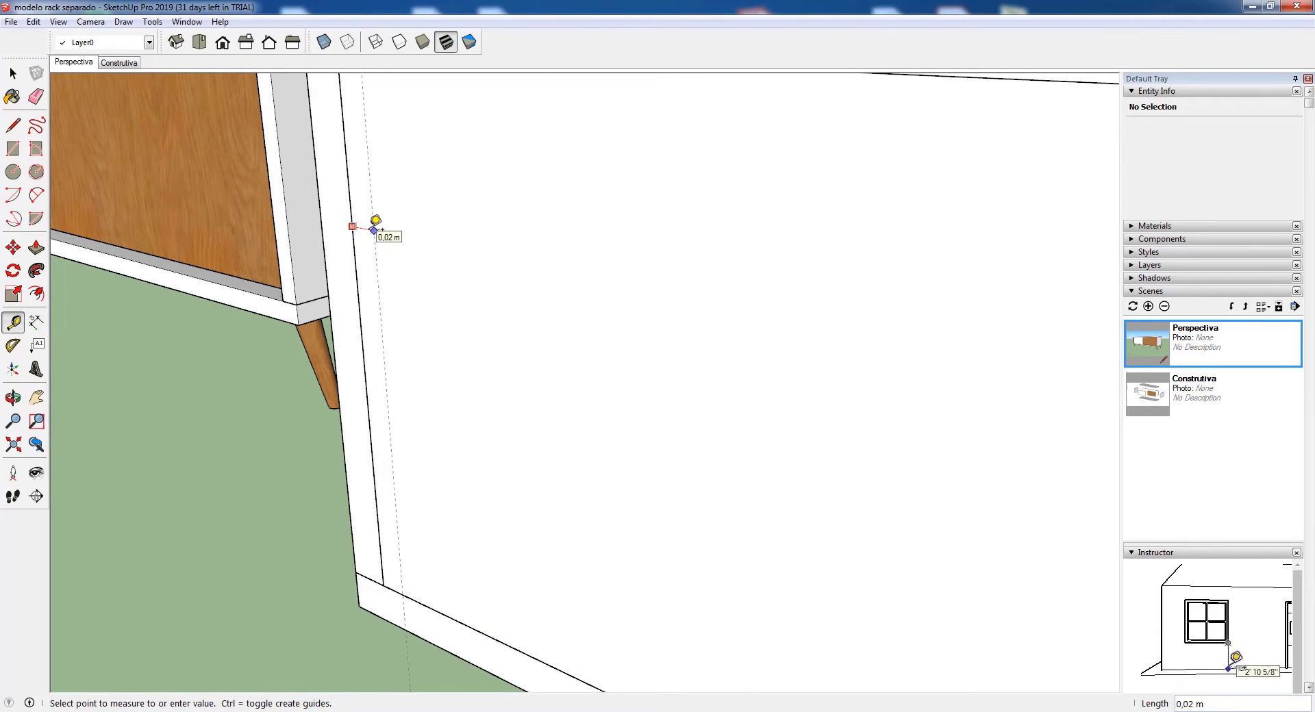
key("Return")
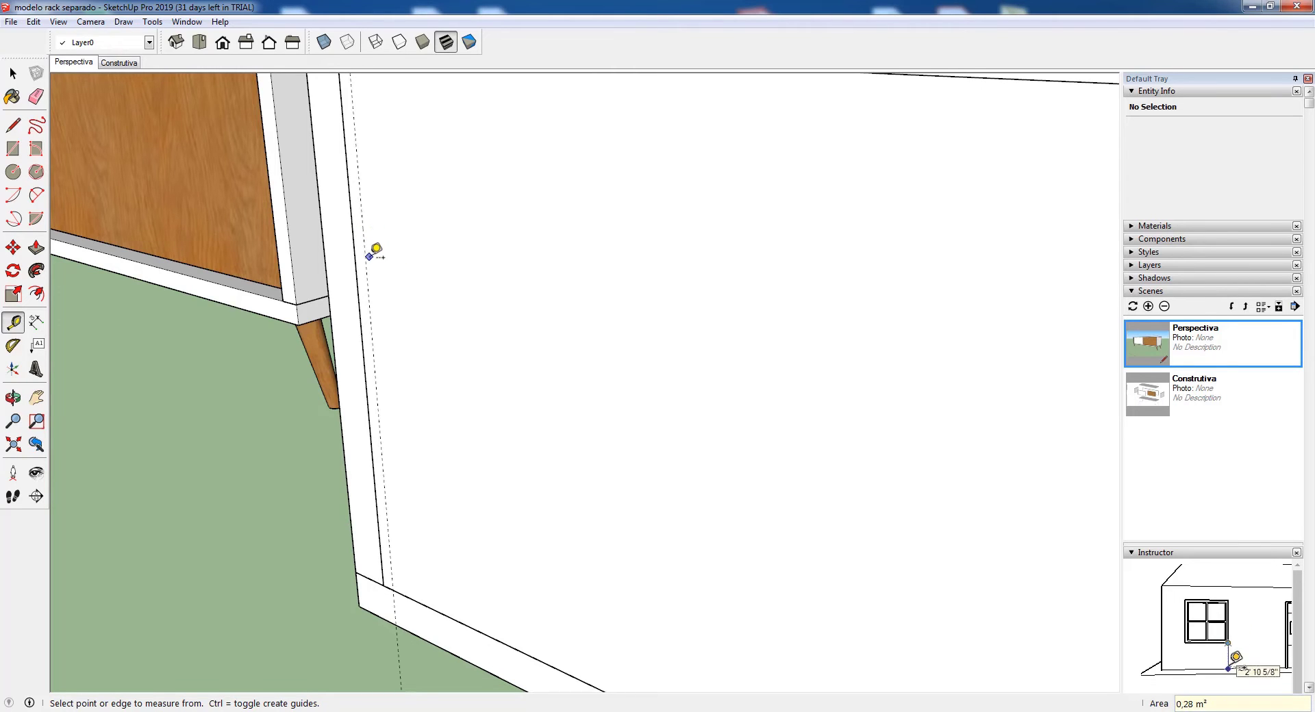
- Add a second vertical guide on the door face, 0,01 m from the first guide and farther from the side panel
left_click(366, 257)
type("0,01")
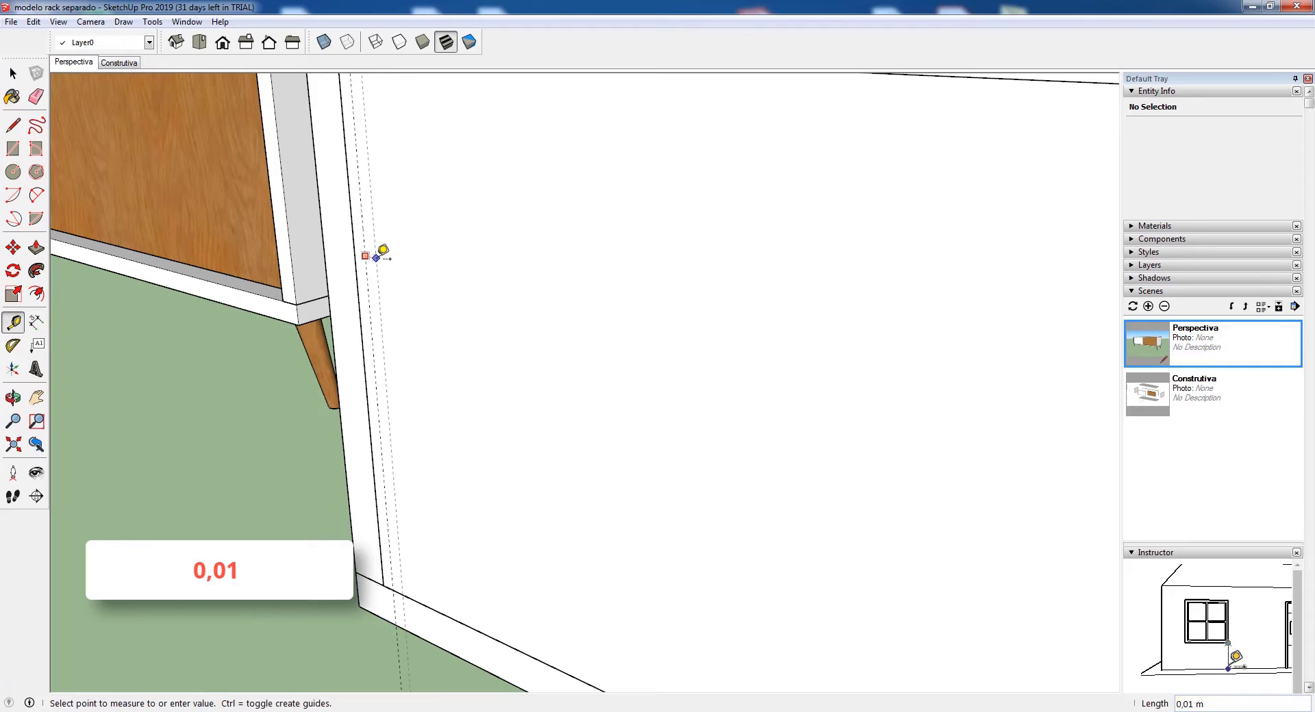
scroll(382, 250, "up", 2)
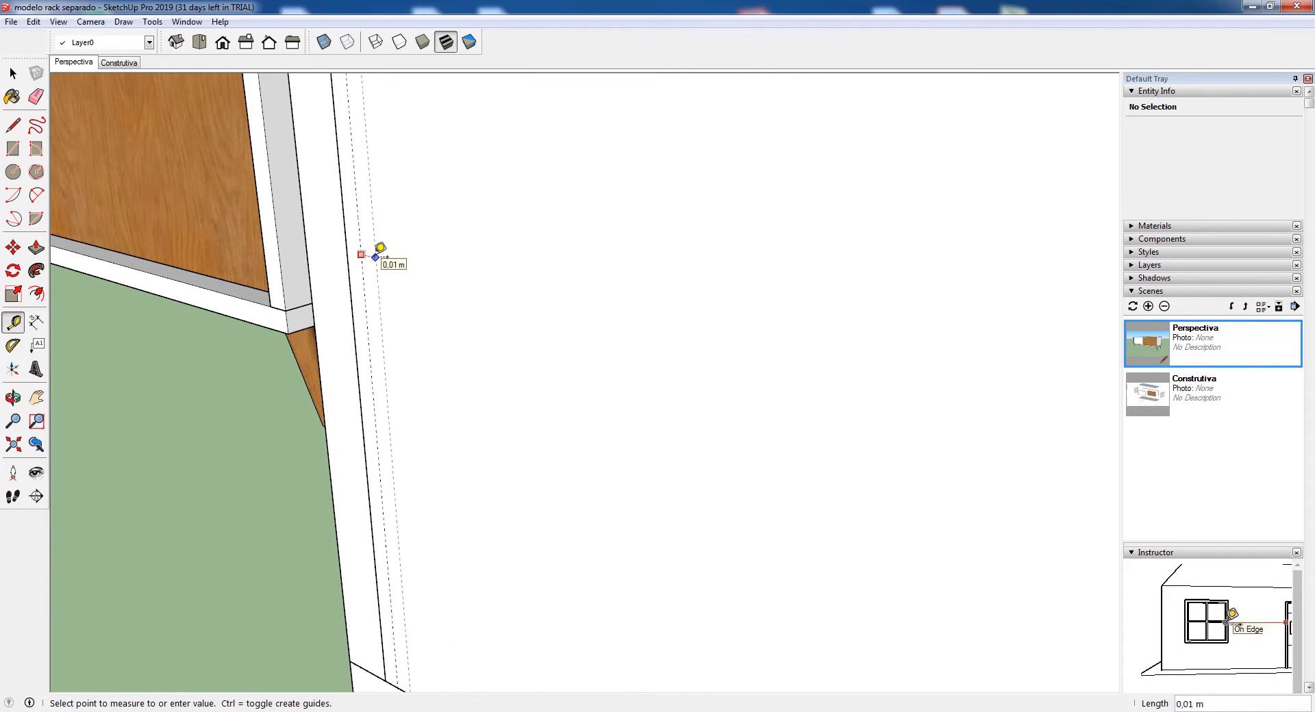
left_click(376, 257)
scroll(509, 303, "down", 6)
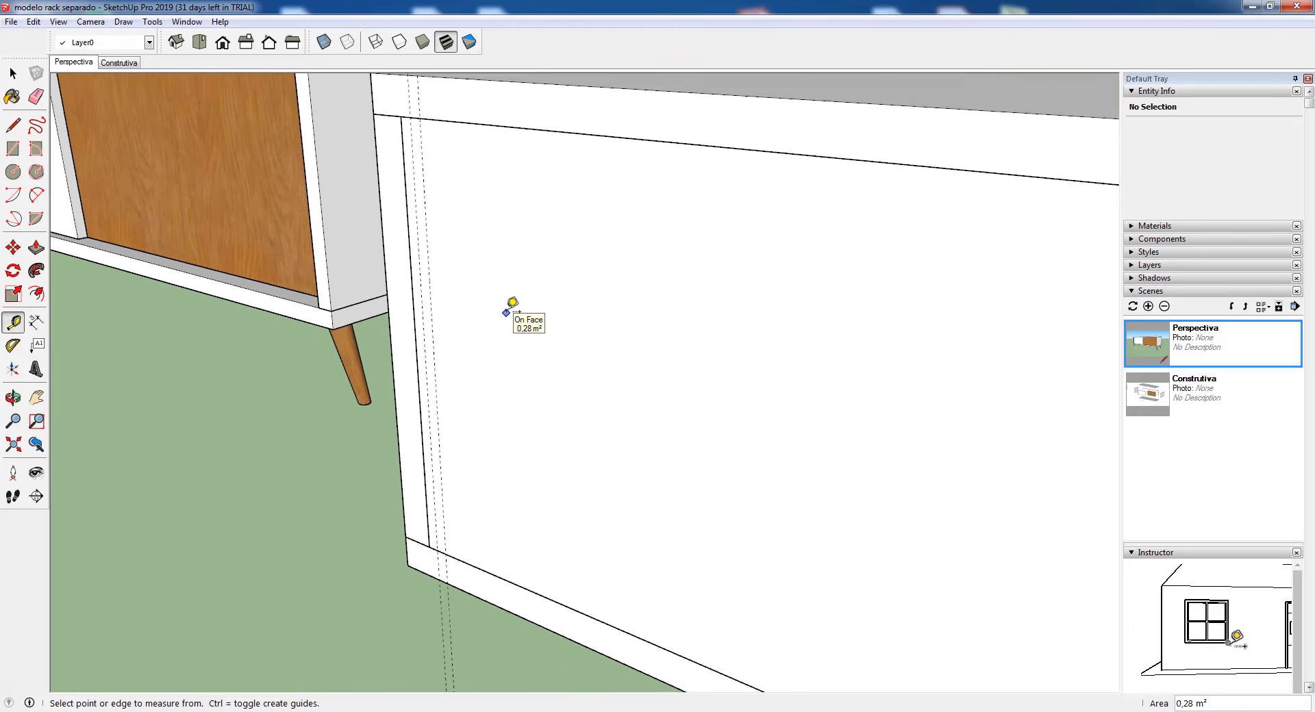
scroll(468, 288, "up", 3)
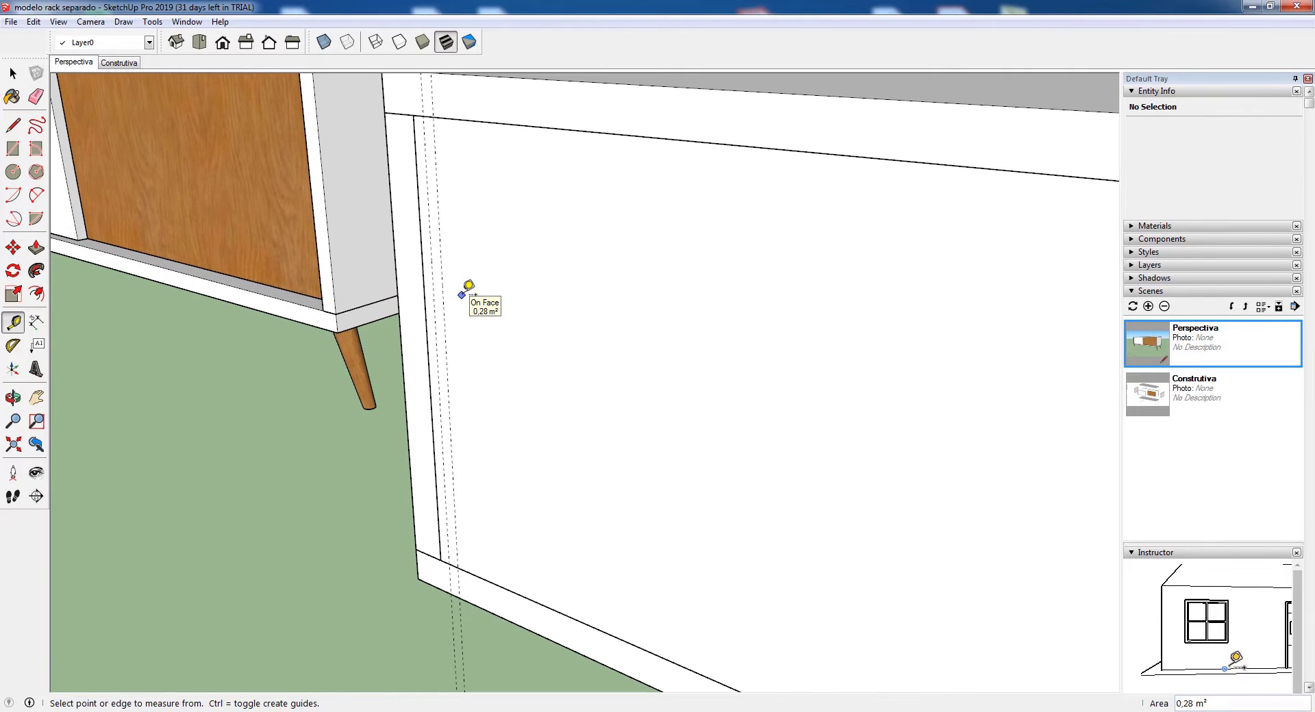
- Draw two lines down the door face along the vertical guides, from its upper edge to its lower edge, outlining the narrow strip
left_click(21, 128)
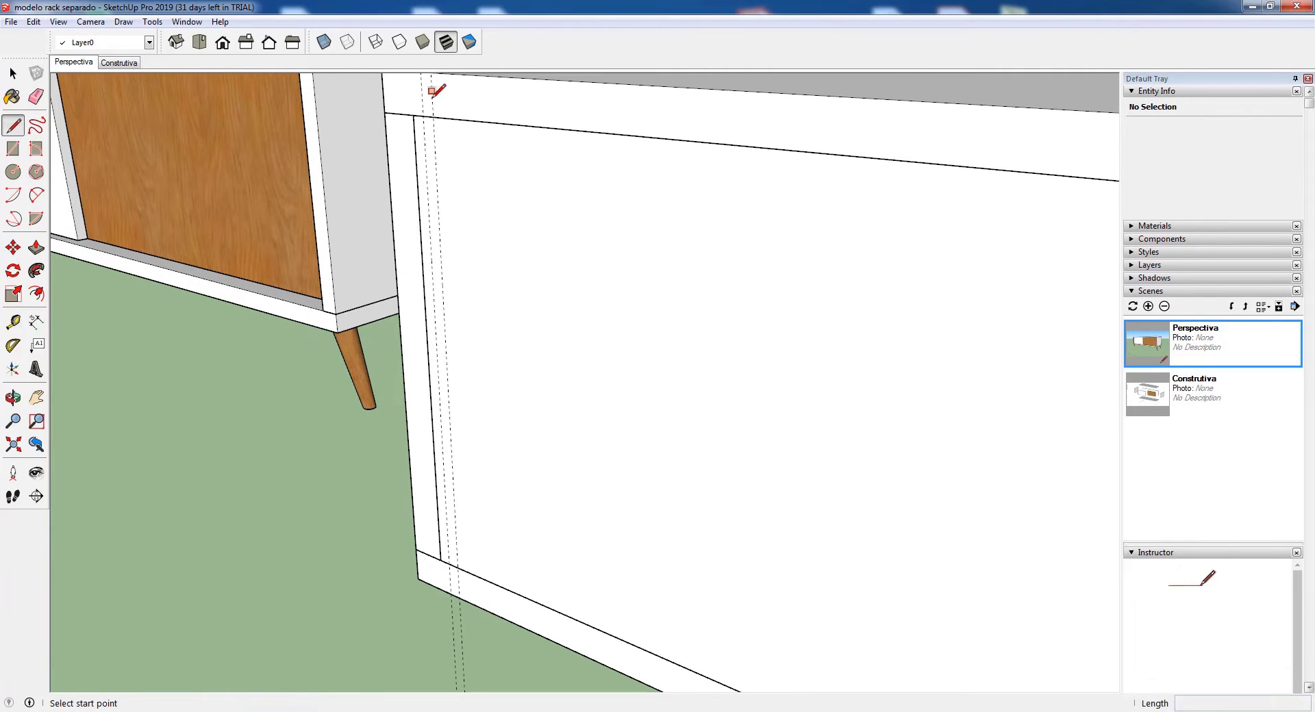
left_click(423, 116)
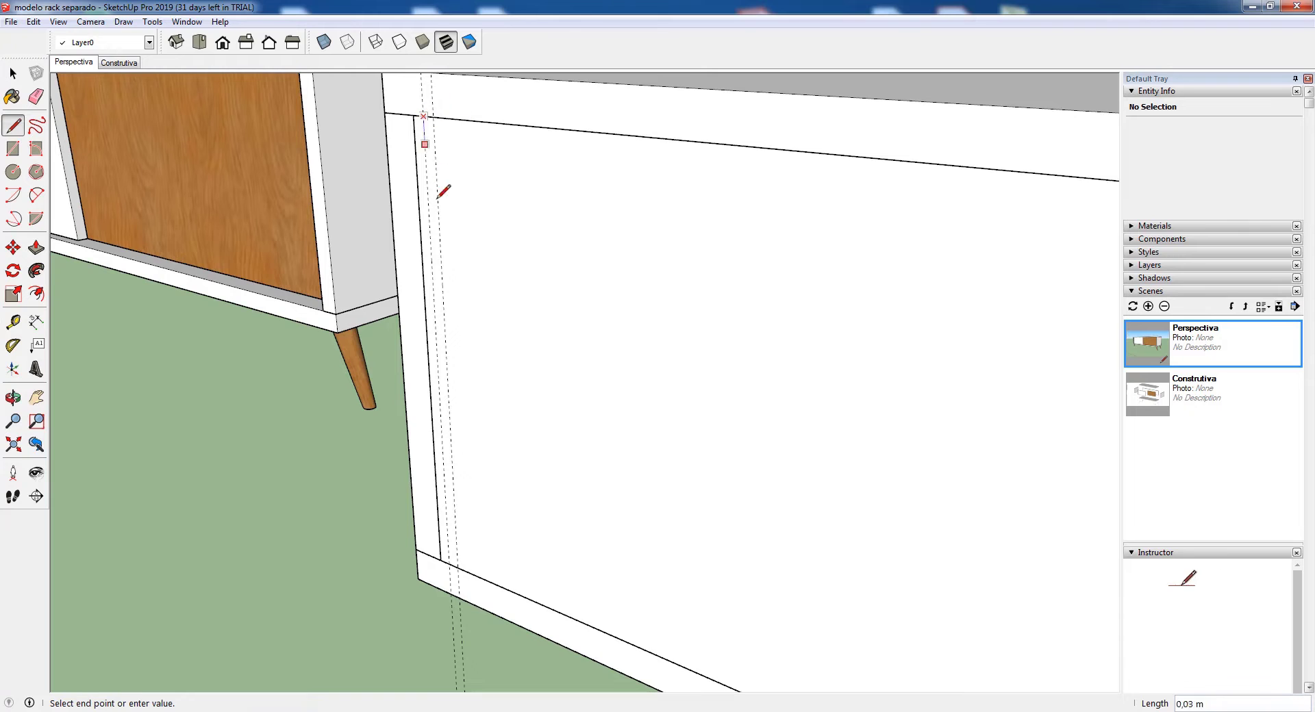
scroll(457, 556, "up", 1)
left_click(447, 563)
scroll(448, 562, "down", 1)
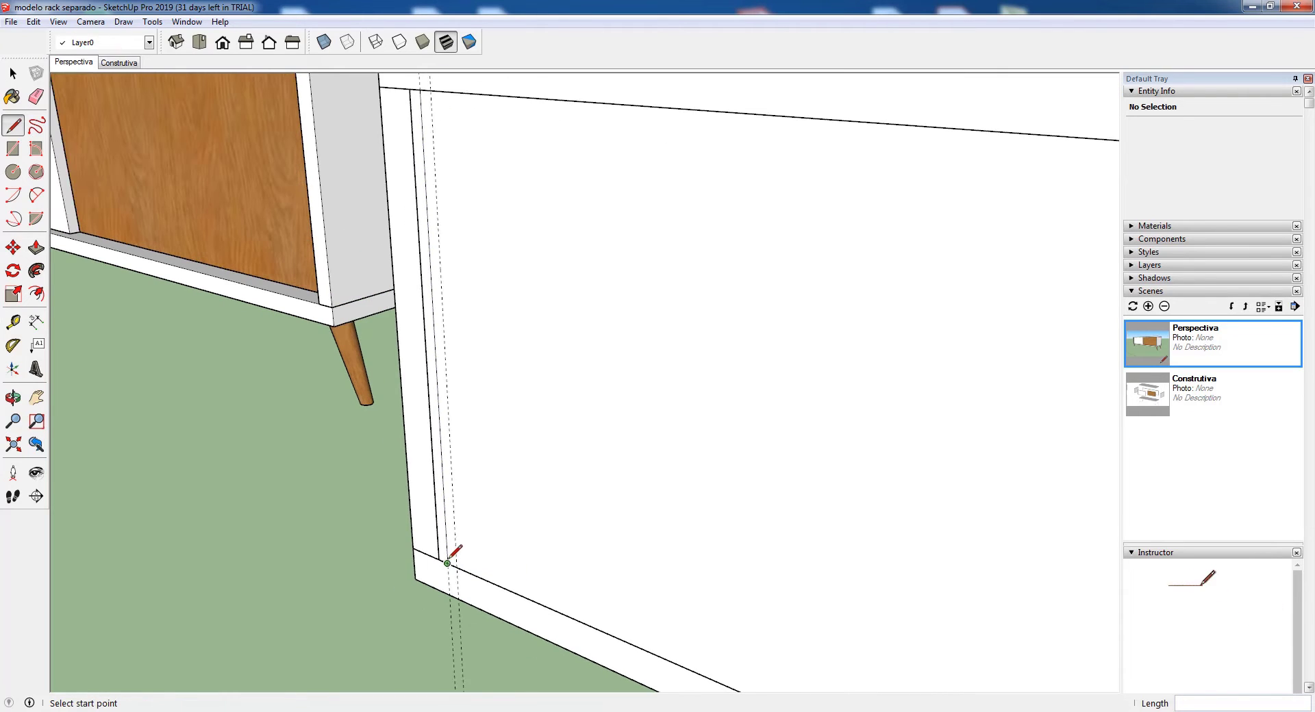
scroll(430, 89, "up", 1)
left_click(430, 89)
scroll(430, 90, "down", 1)
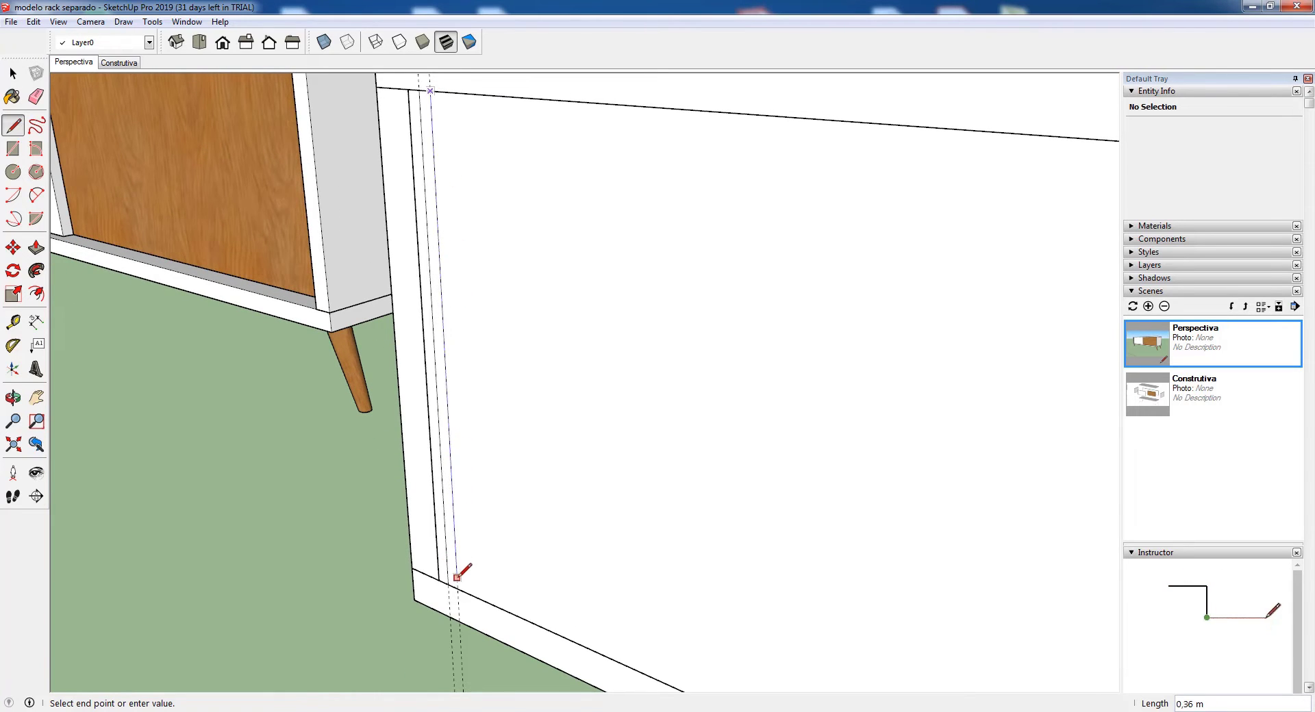
scroll(446, 519, "up", 1)
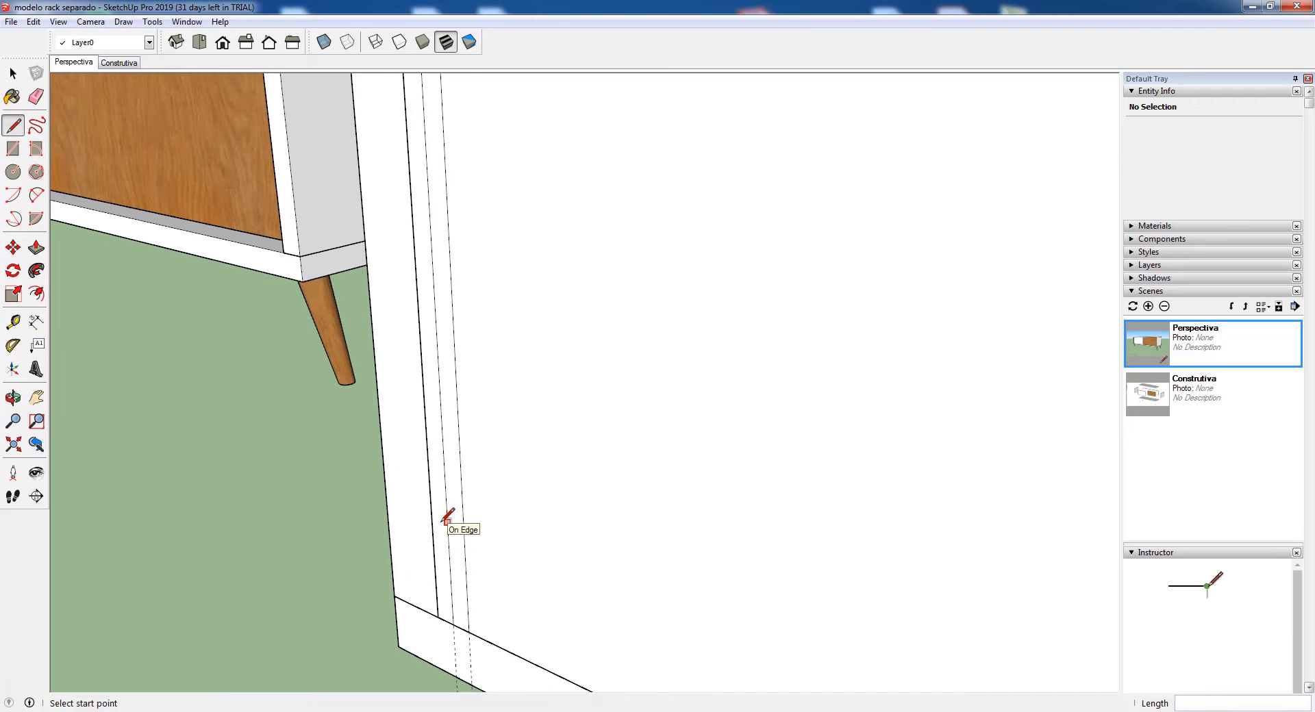
- Push the narrow strip between the two lines 0,005 m into the door with Push/Pull to form a groove
left_click(36, 248)
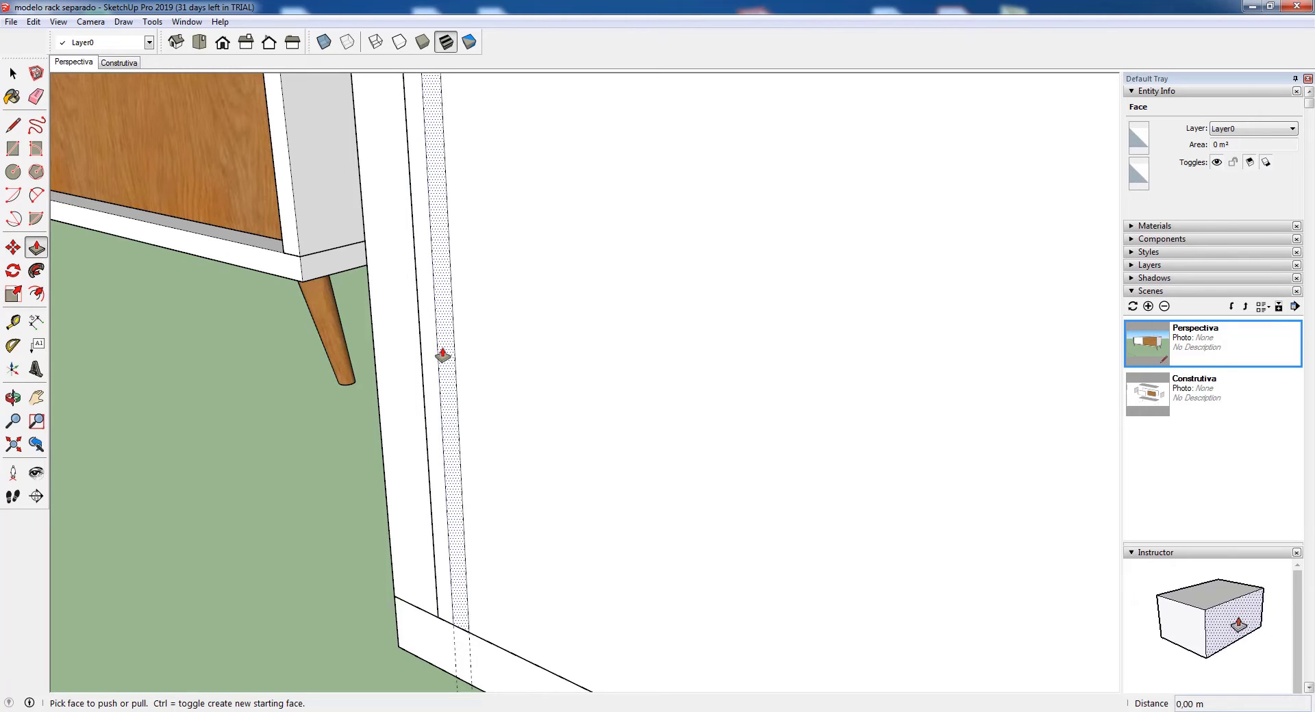
left_click(442, 359)
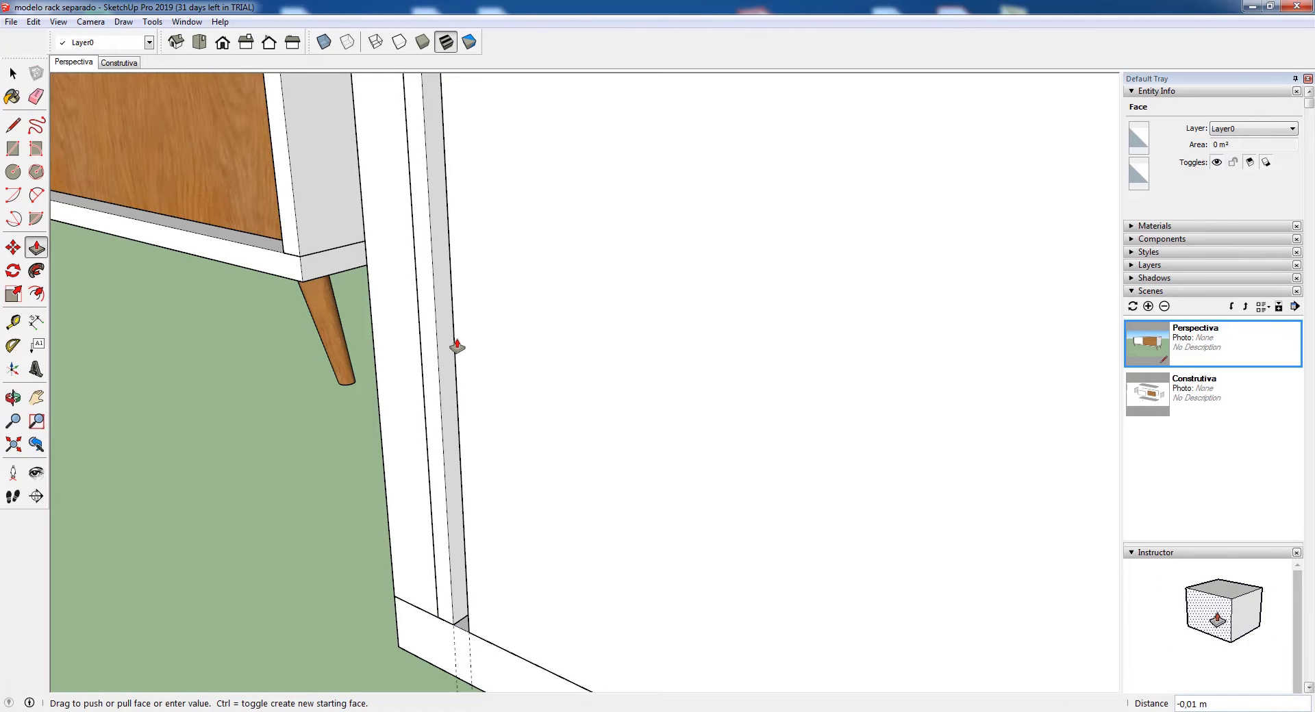
type("0")
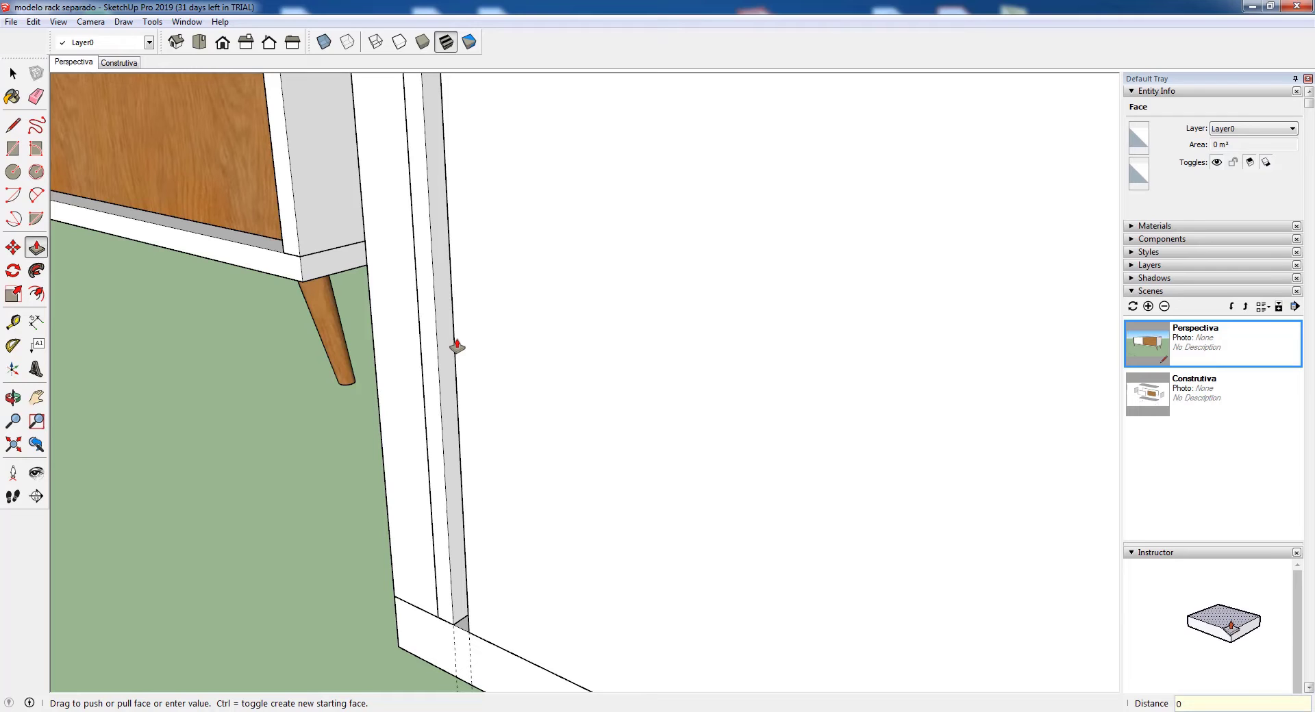
type(",005")
key("Return")
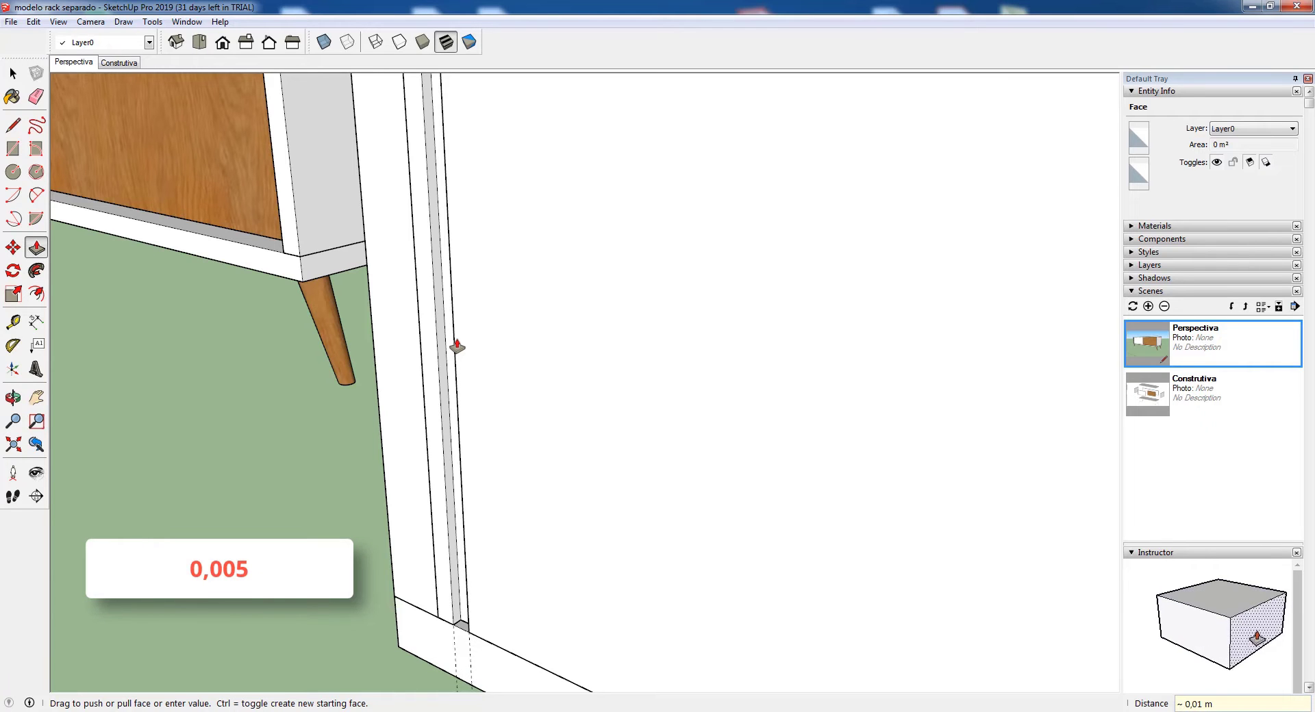
- Hide the new rack's upper board, side panel and lower board together to leave the grooved door exposed
middle_click_drag(455, 346, 346, 499)
scroll(439, 521, "down", 3)
scroll(532, 505, "up", 3)
middle_click_drag(532, 505, 603, 473)
key("space")
left_click(402, 79)
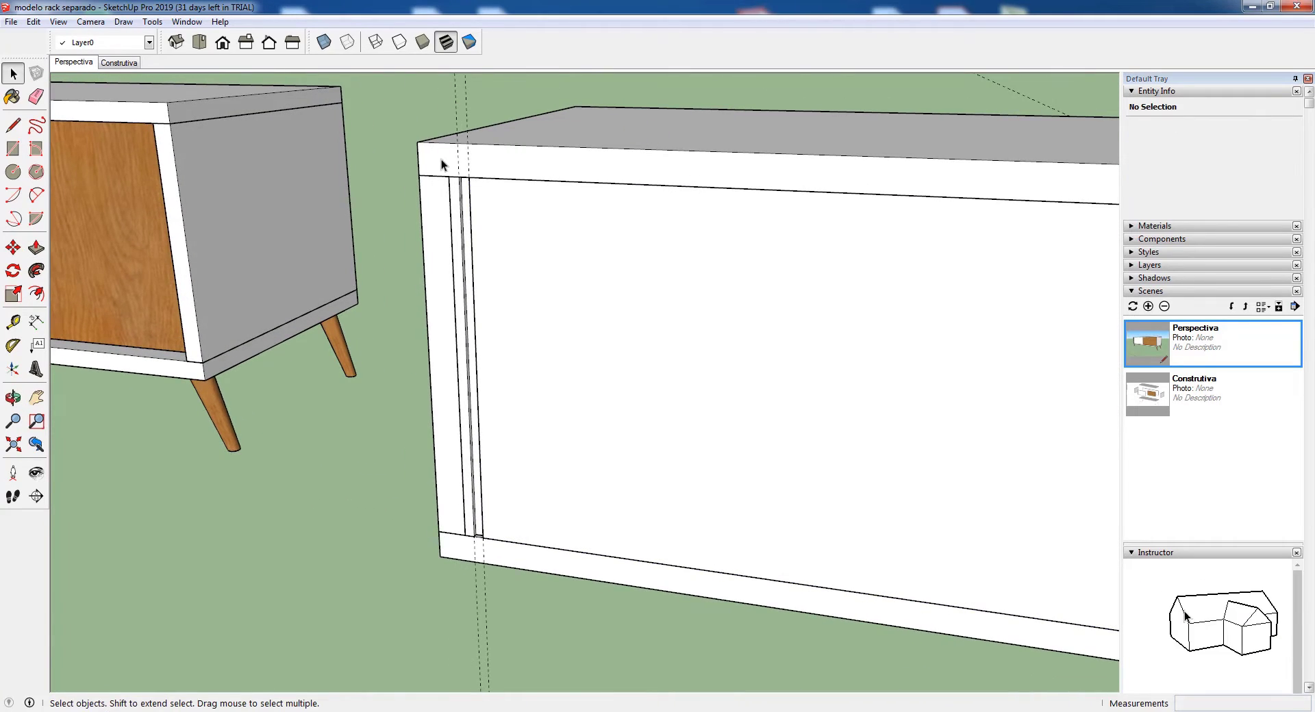
left_click(441, 157)
left_click(430, 216, "shift")
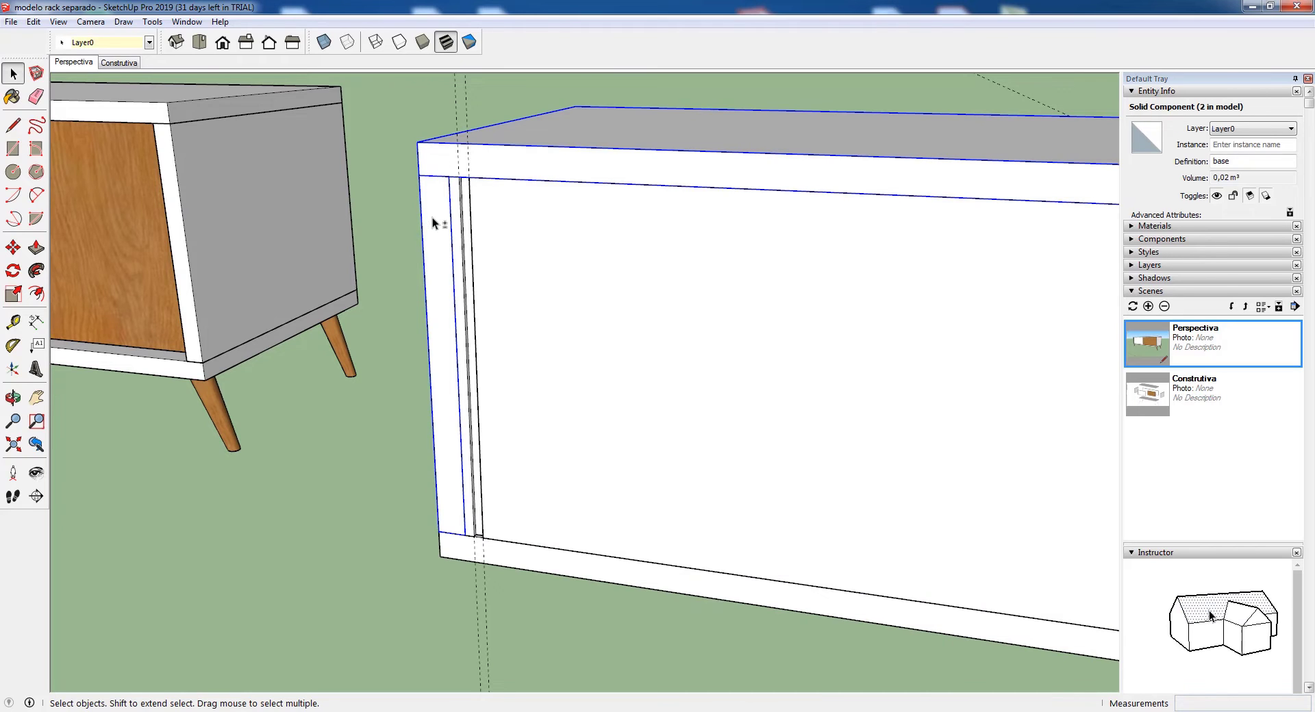
left_click(549, 563, "shift")
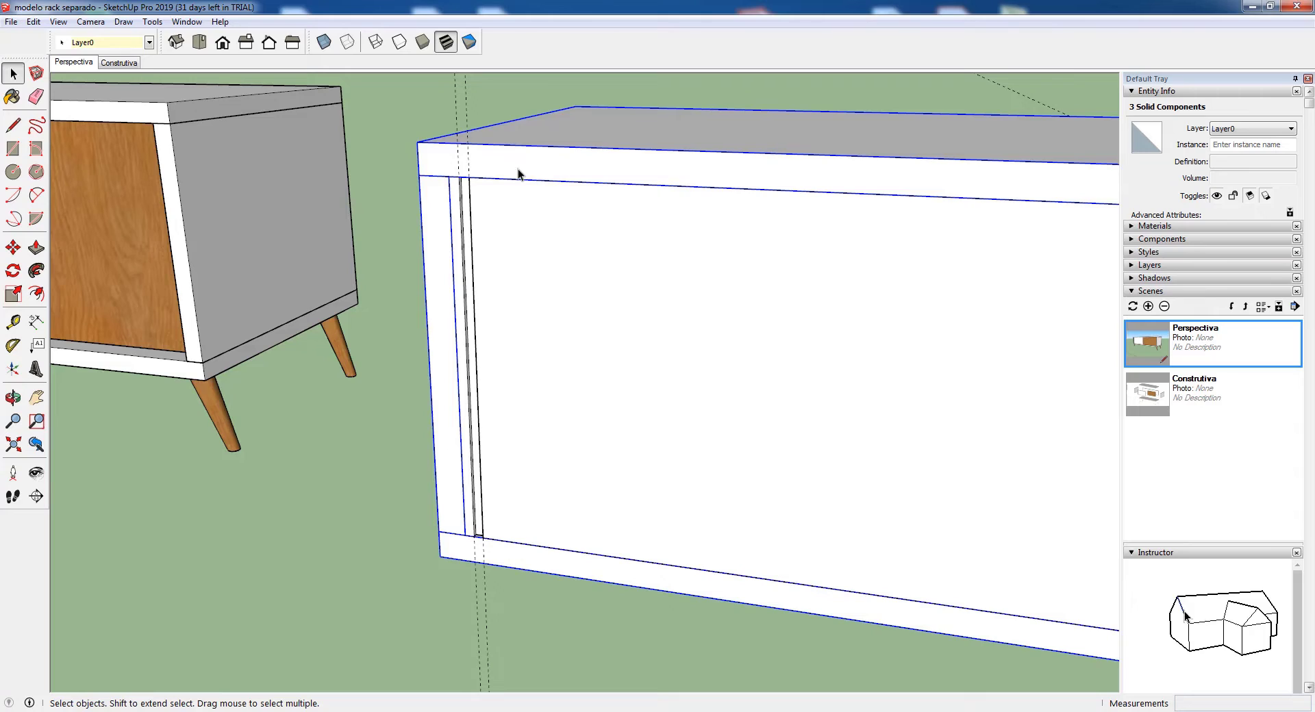
right_click(524, 163)
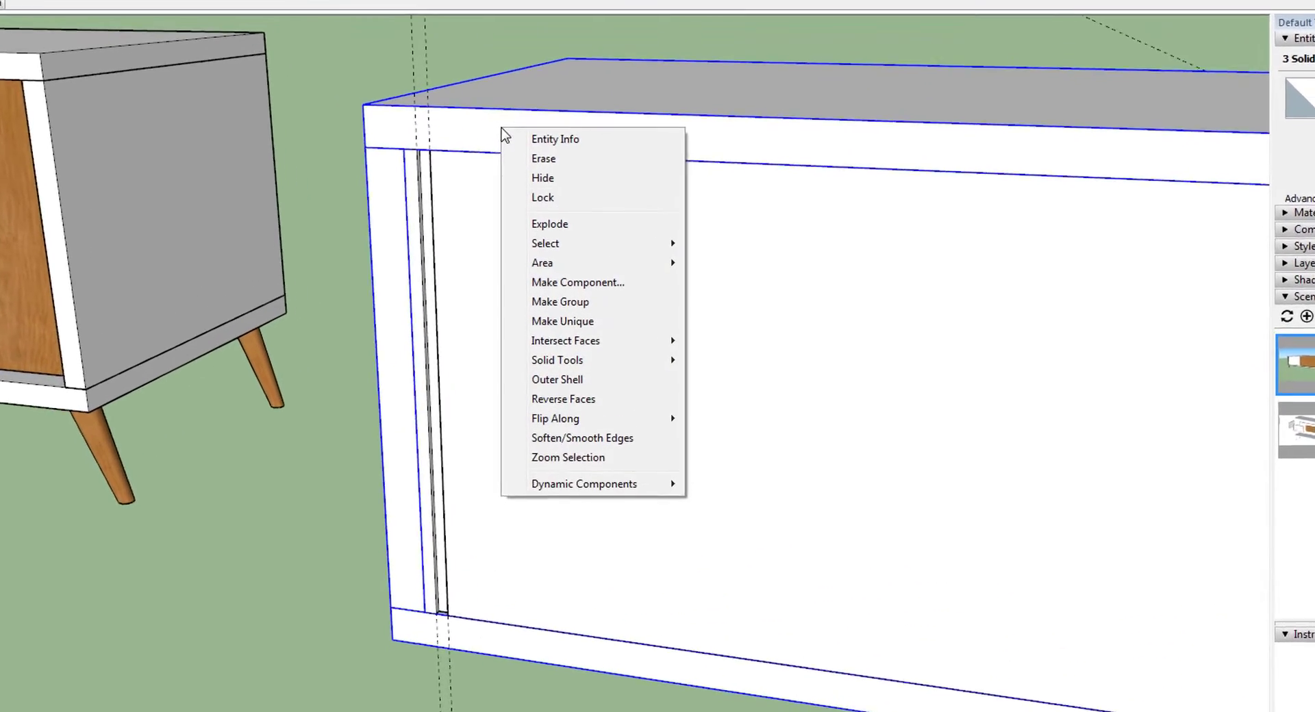
left_click(537, 163)
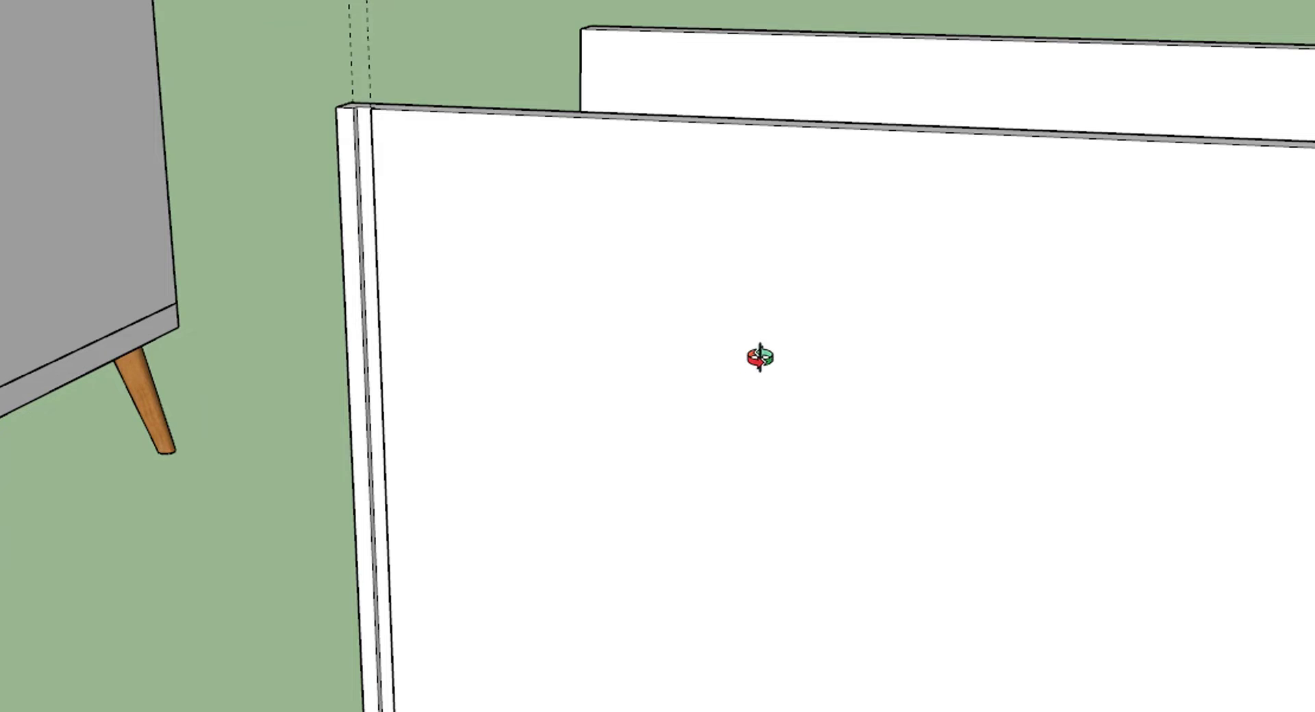
- Delete the two vertical guides running along the door's groove
middle_click_drag(760, 357, 573, 390)
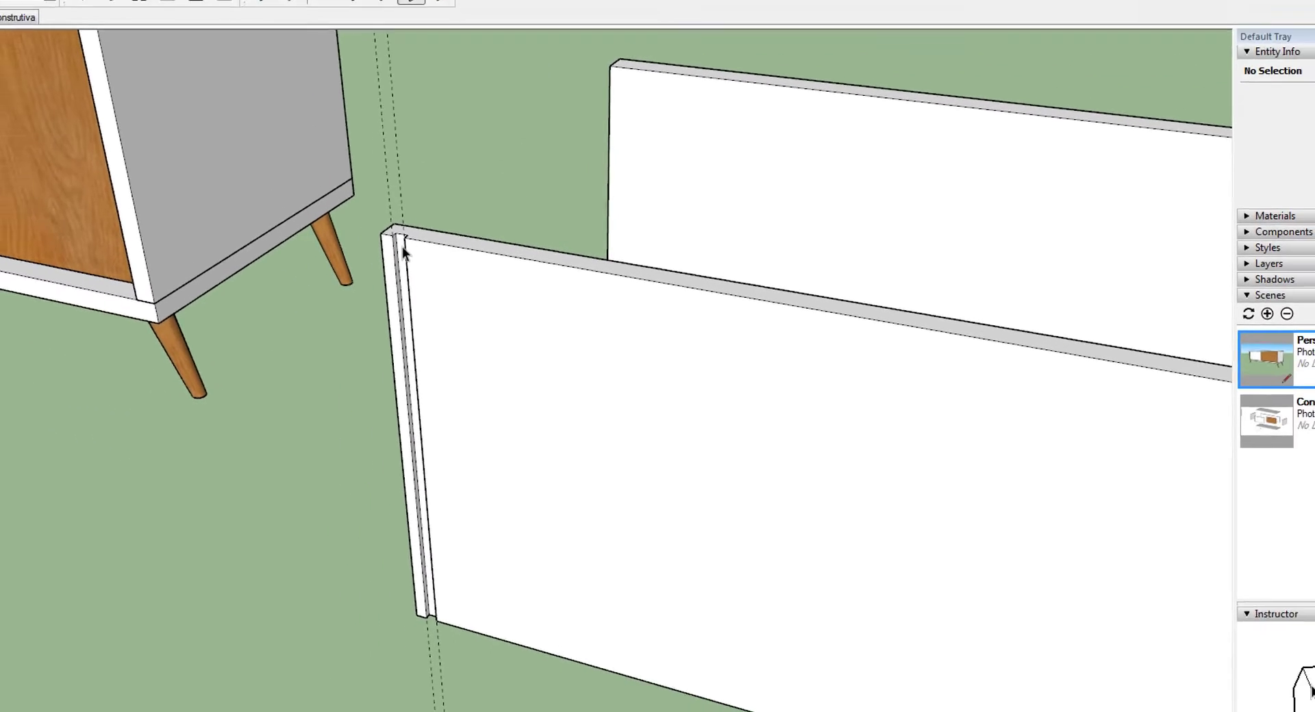
scroll(401, 246, "up", 2)
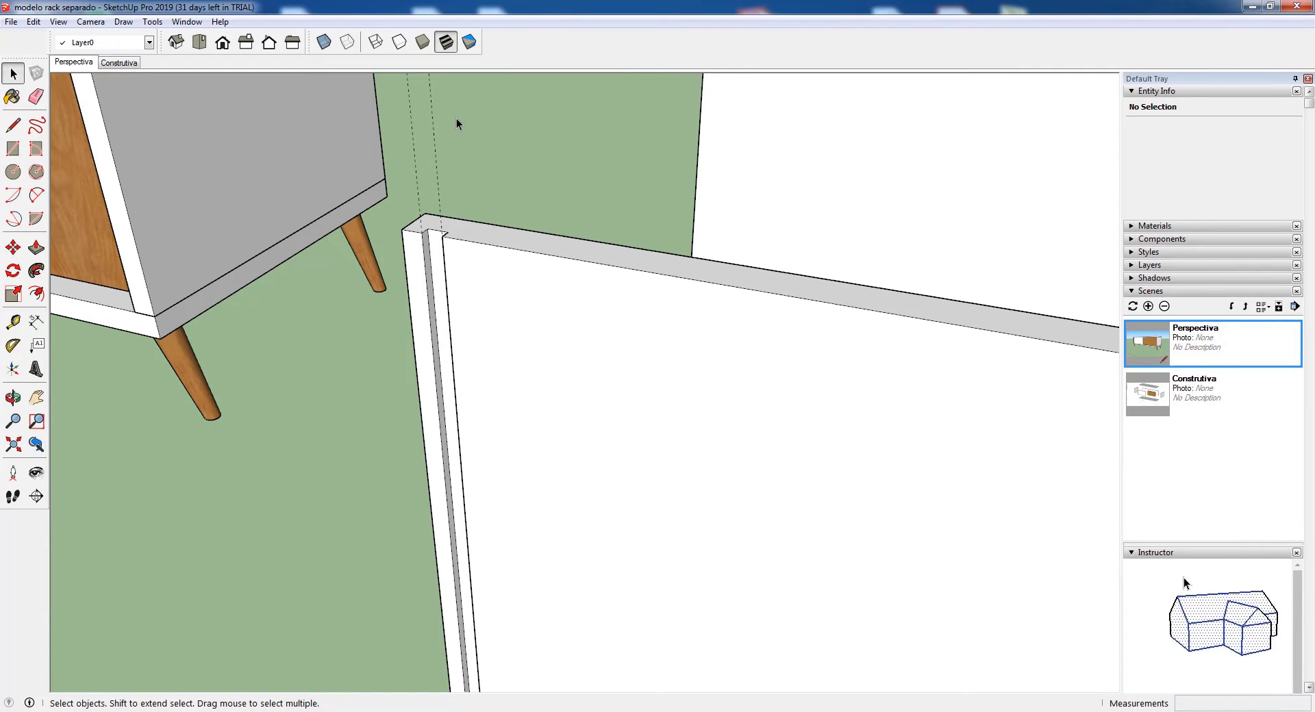
left_click(416, 148)
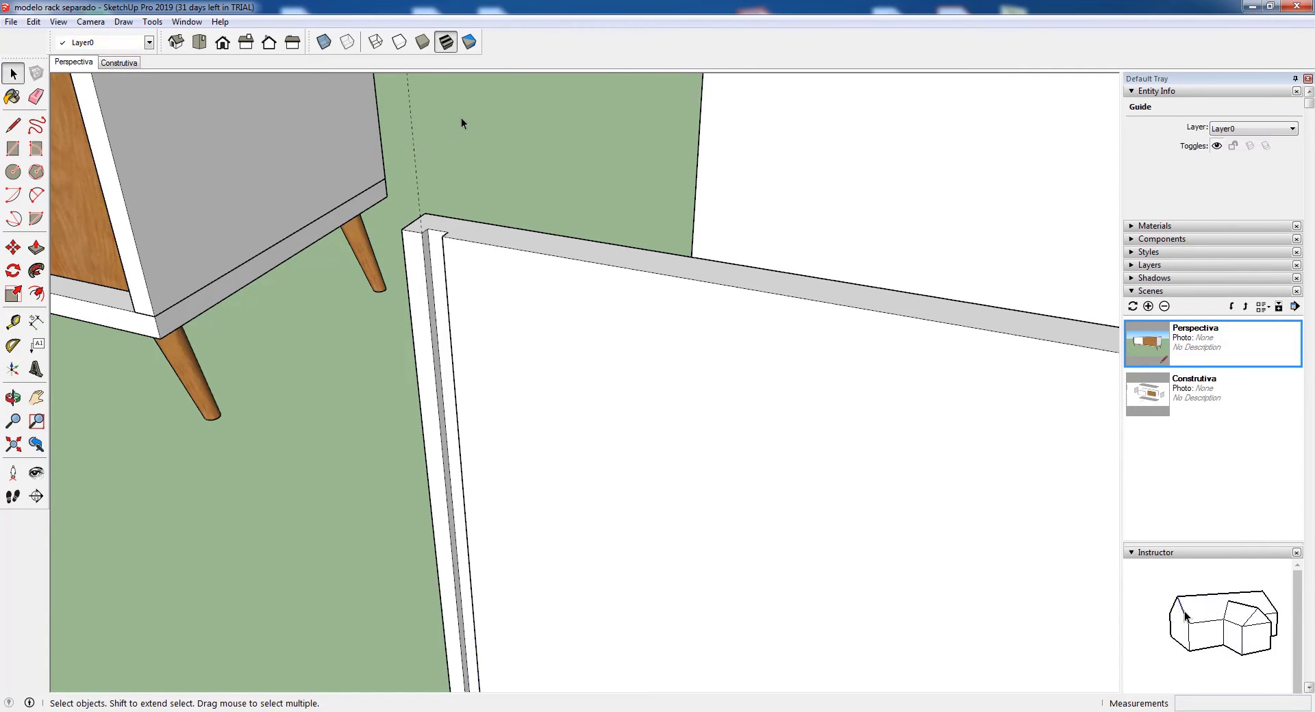
left_click_drag(462, 123, 409, 162)
scroll(415, 147, "down", 6)
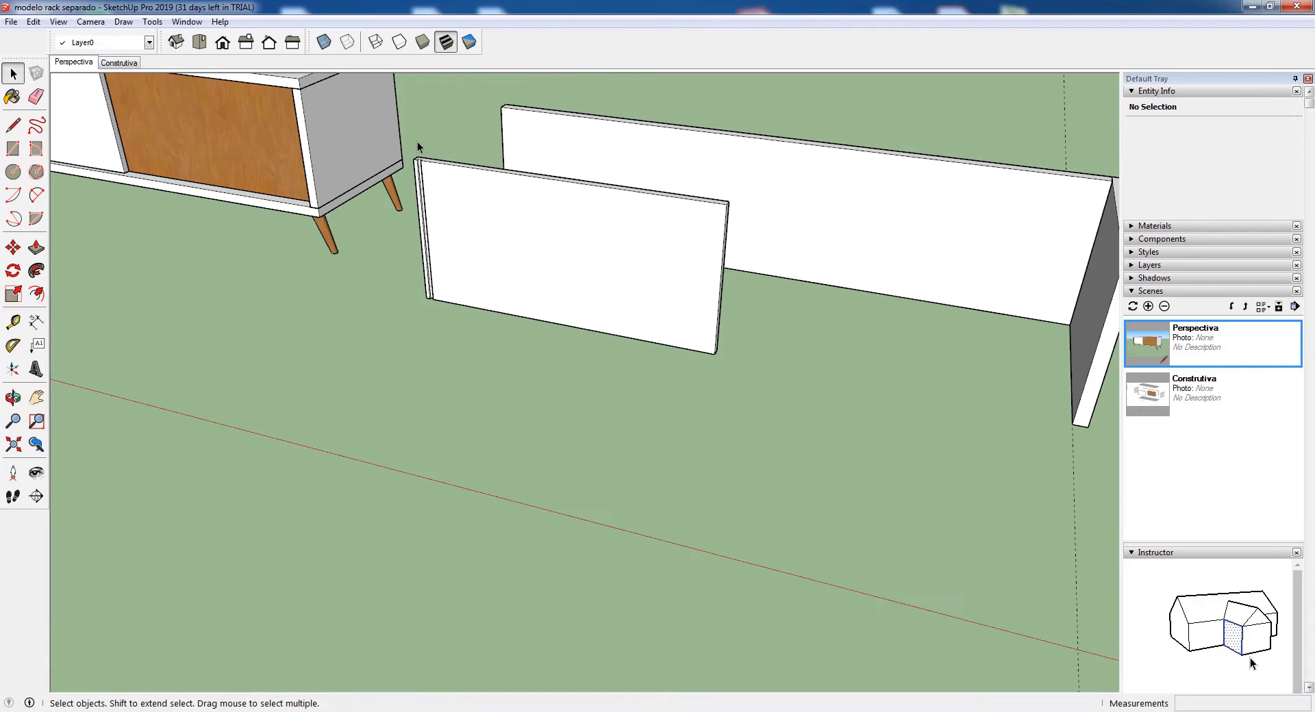
- Compare the new door with the finished rack's white sliding door, opening that component and probing its groove with Push/Pull
scroll(590, 223, "up", 4)
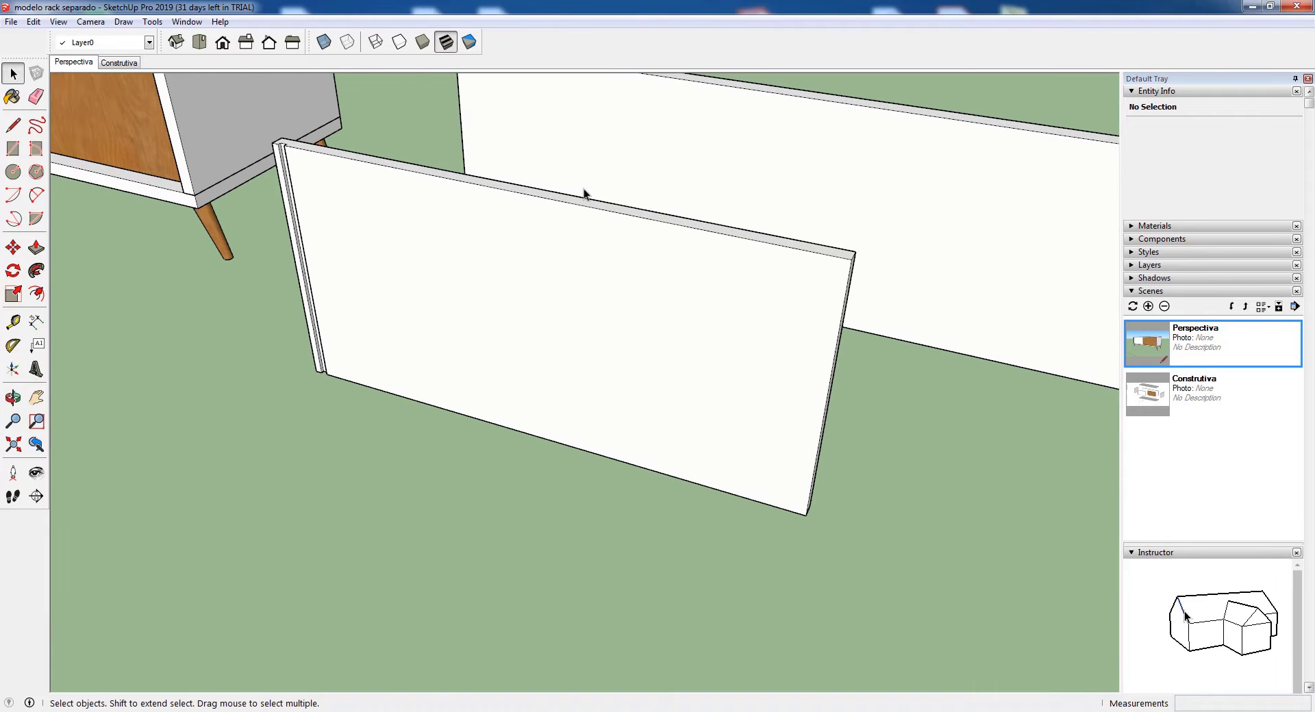
scroll(830, 346, "down", 5)
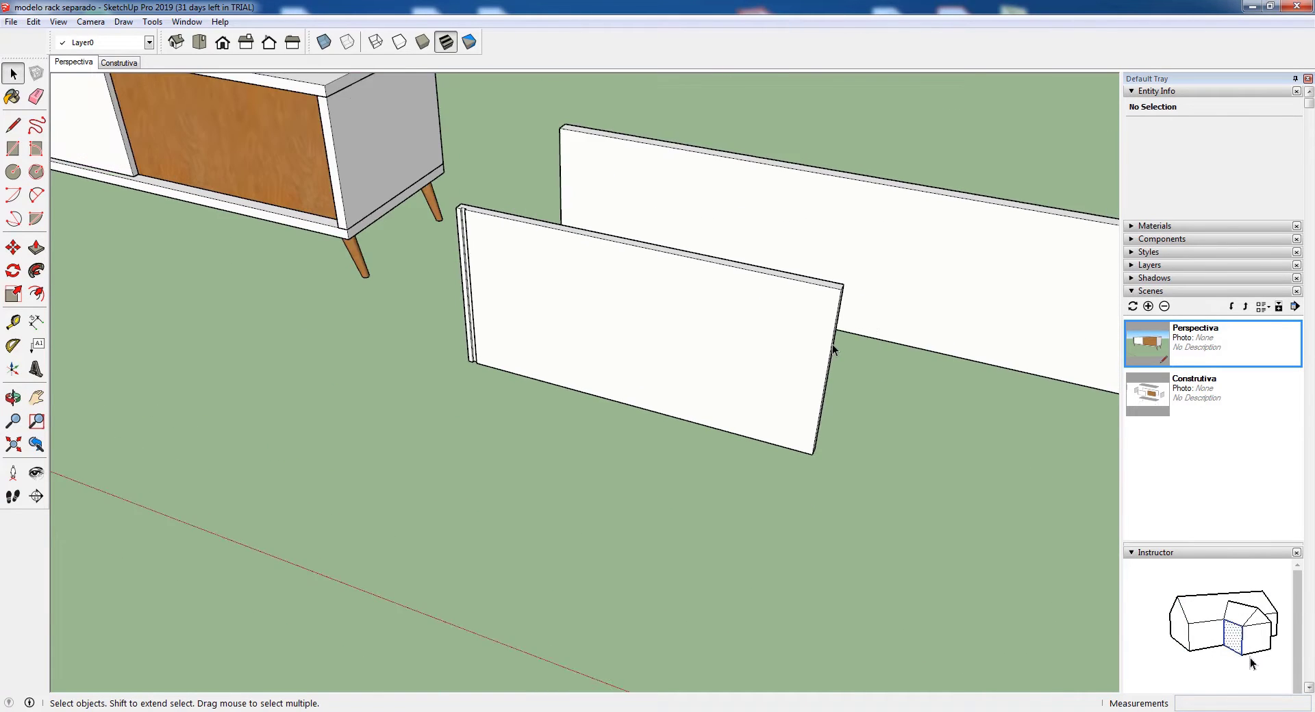
scroll(423, 213, "up", 3)
scroll(422, 218, "up", 2)
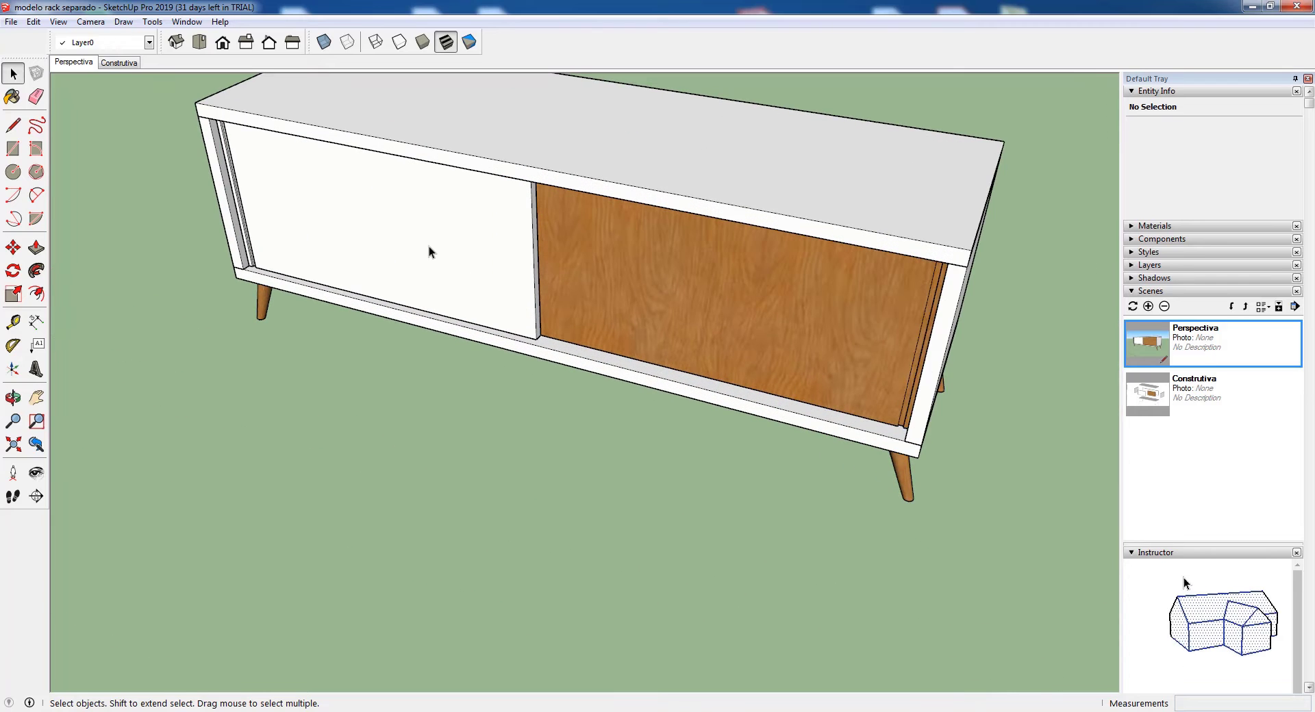
double_click(495, 240)
scroll(554, 230, "up", 2)
left_click(37, 248)
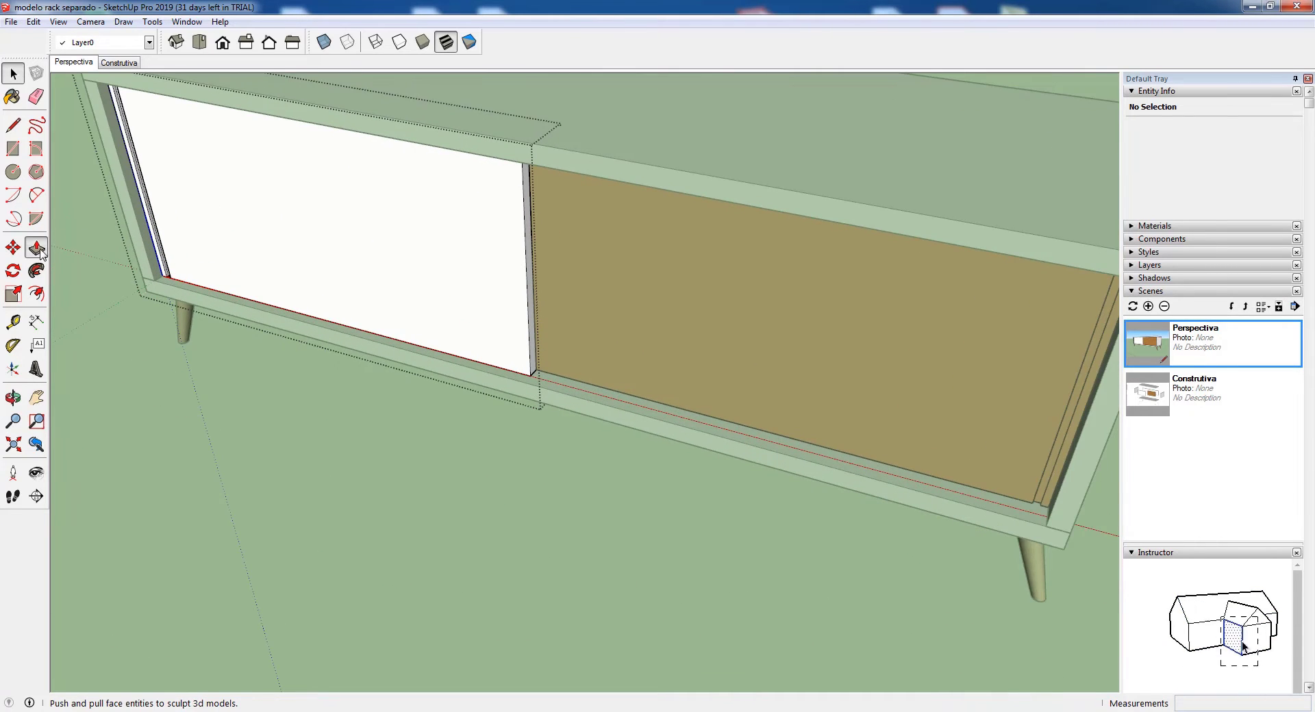
scroll(132, 166, "up", 2)
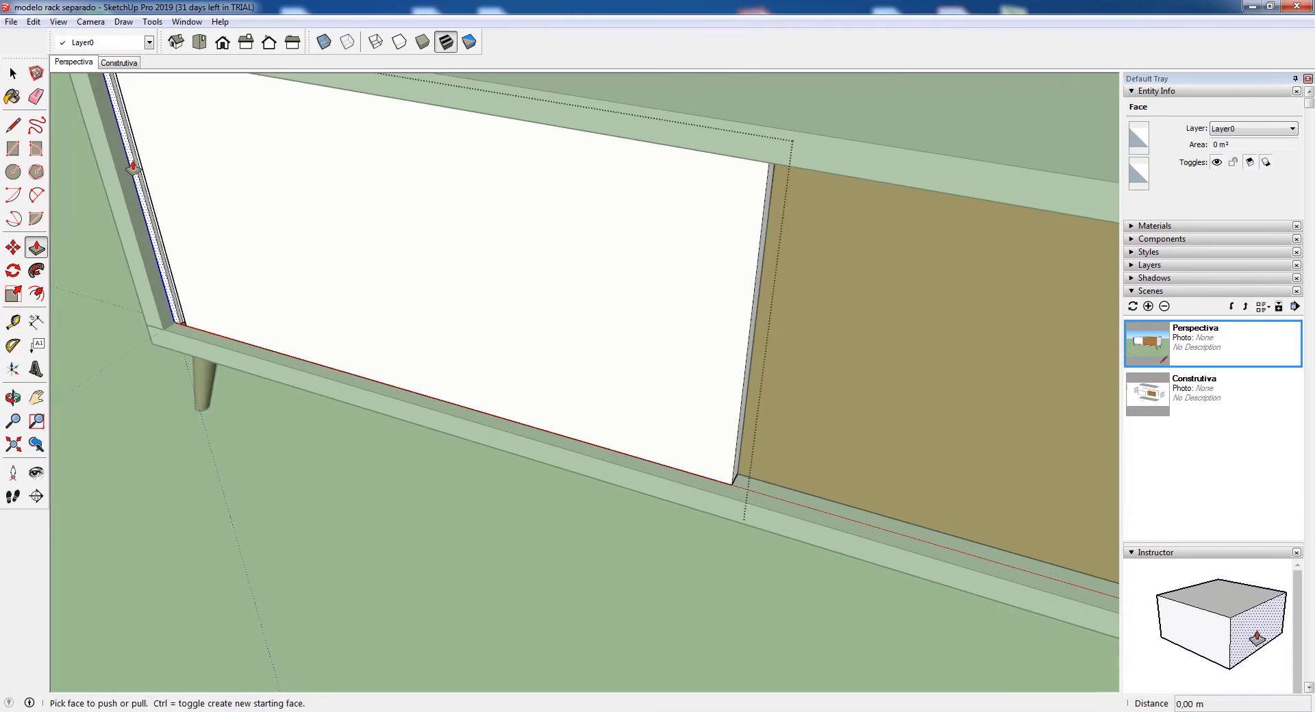
scroll(133, 166, "up", 1)
left_click(139, 164)
scroll(142, 163, "down", 3)
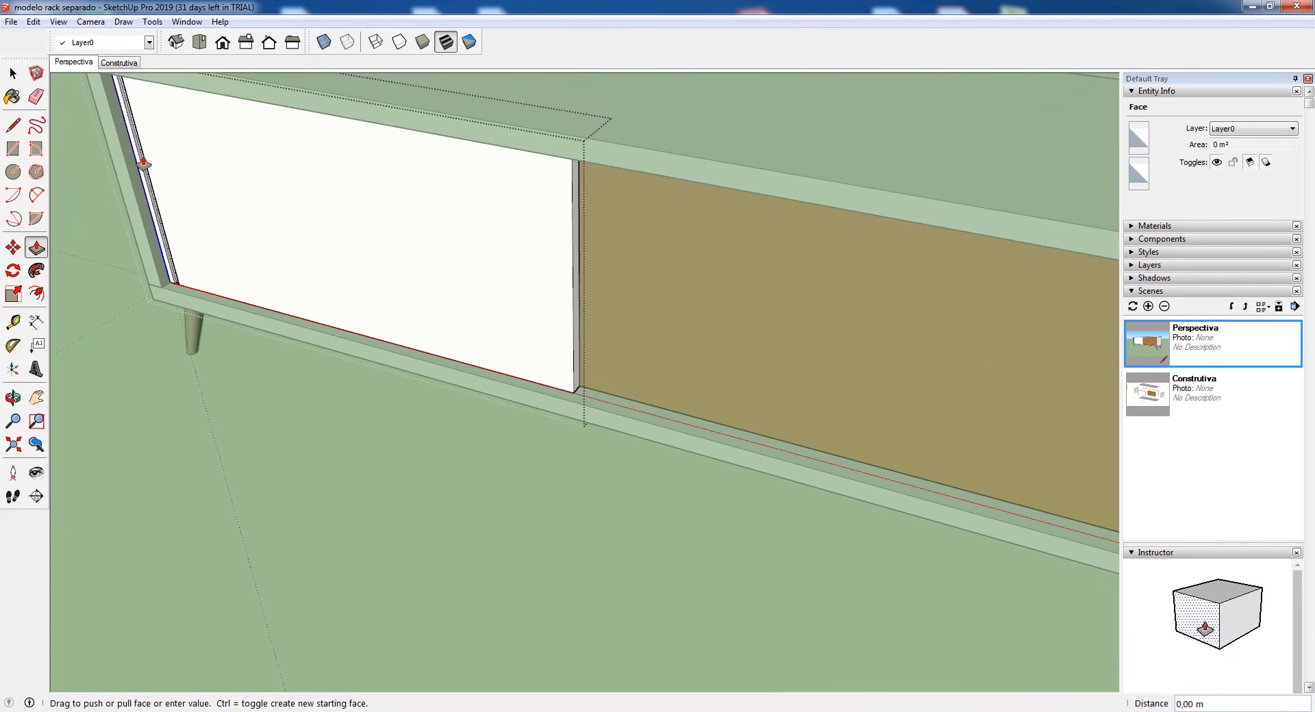
scroll(141, 168, "down", 3)
left_click(95, 228)
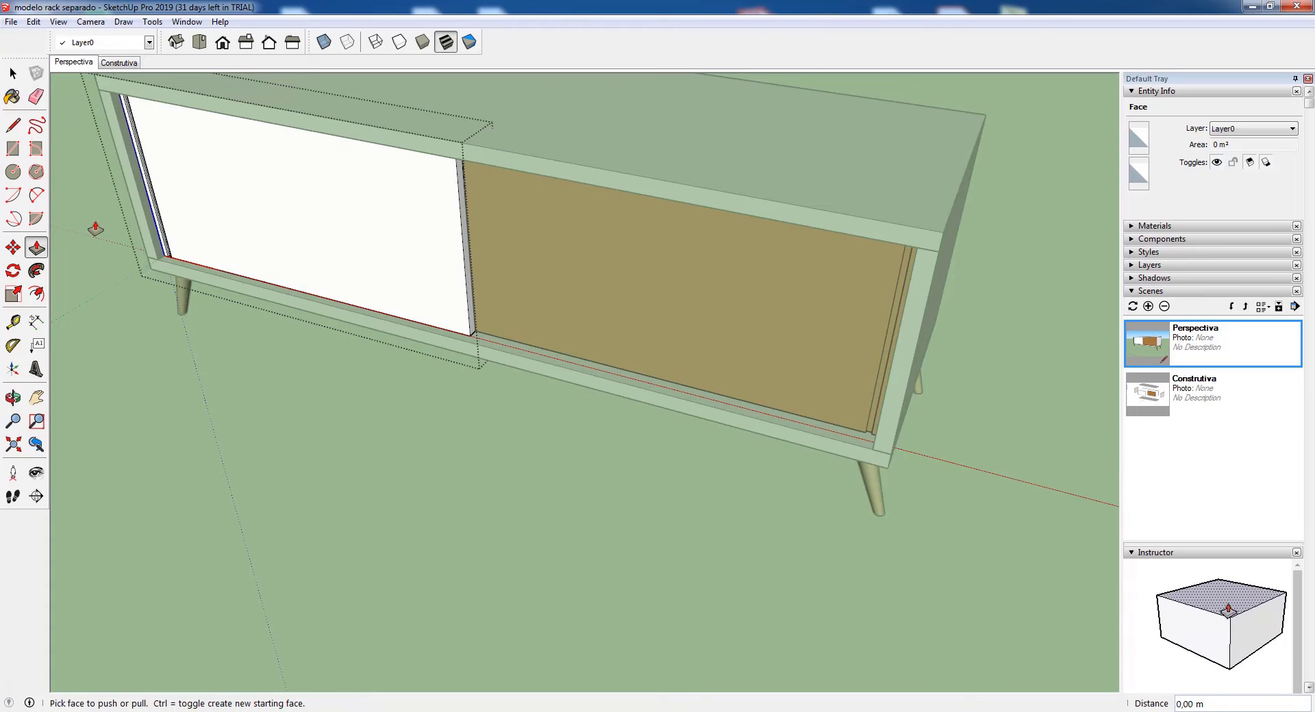
scroll(96, 230, "down", 4)
key("space")
left_click(621, 170)
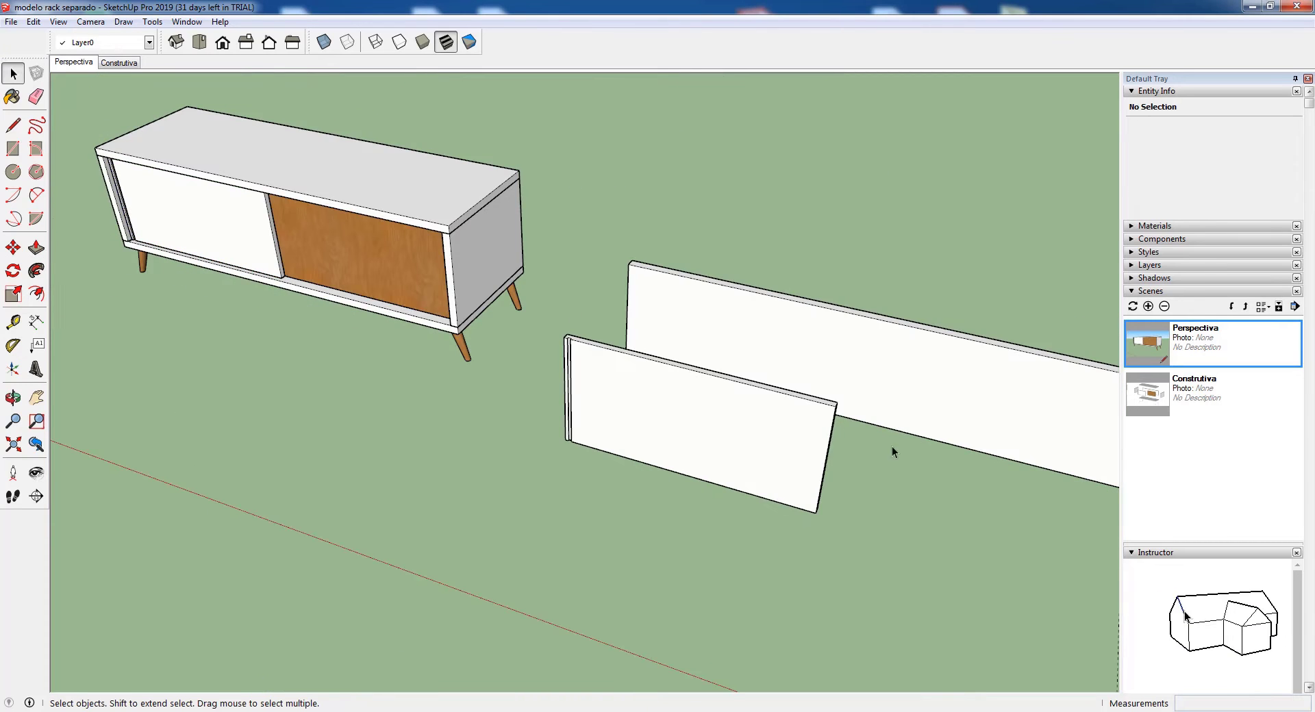
- Make the whole new door, including its groove, a component named "porta rack"
scroll(919, 463, "up", 5)
left_click(482, 406)
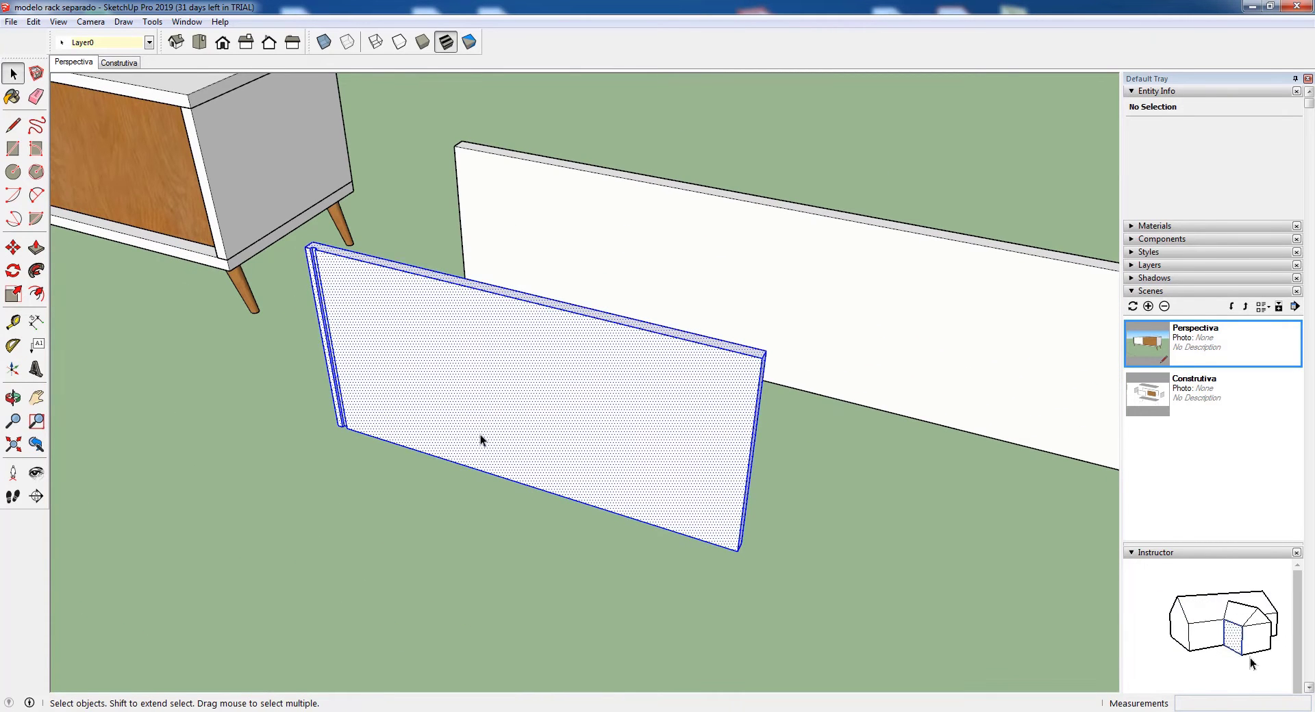
middle_click_drag(590, 356, 569, 382)
scroll(492, 351, "up", 2)
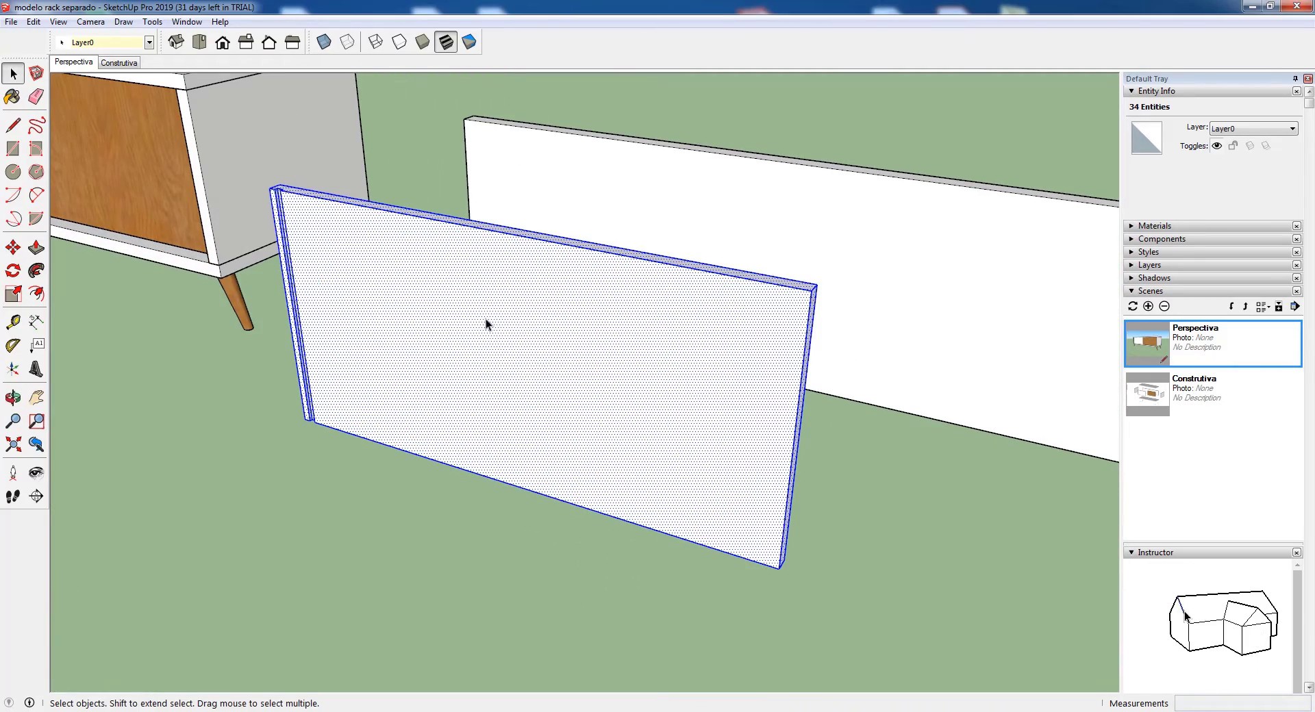
right_click(487, 318)
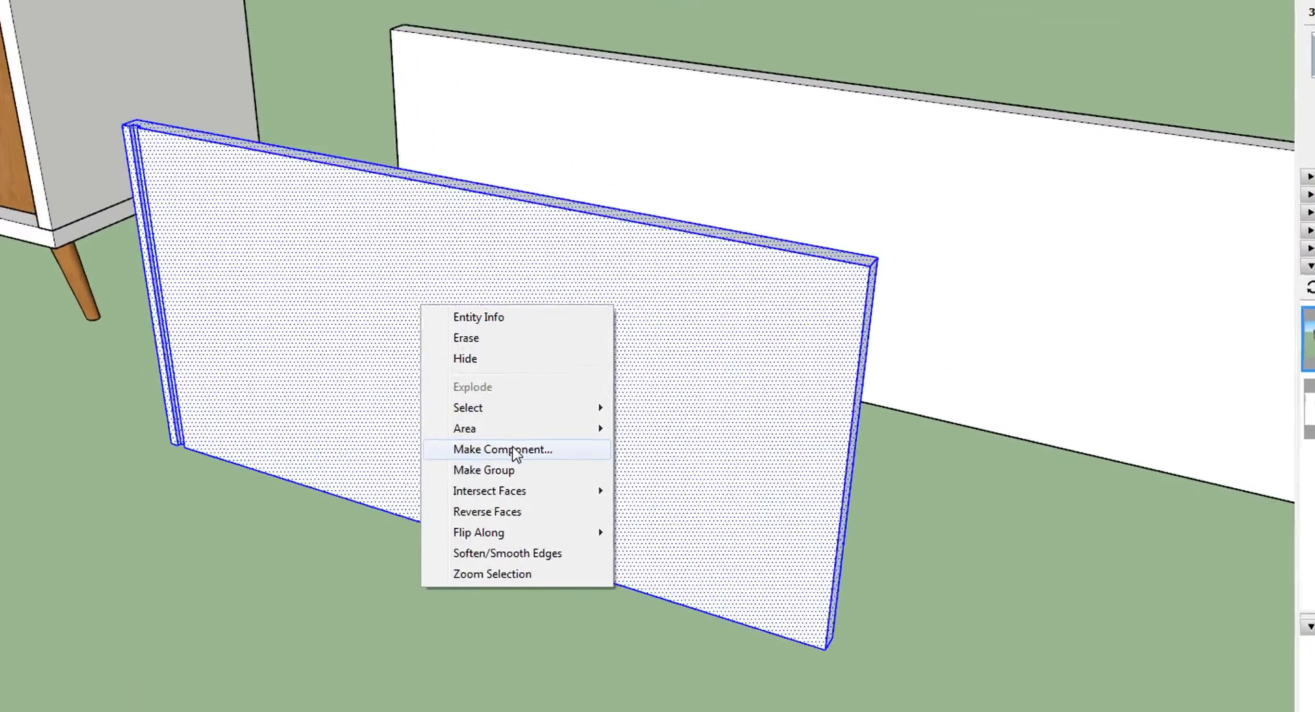
left_click(536, 430)
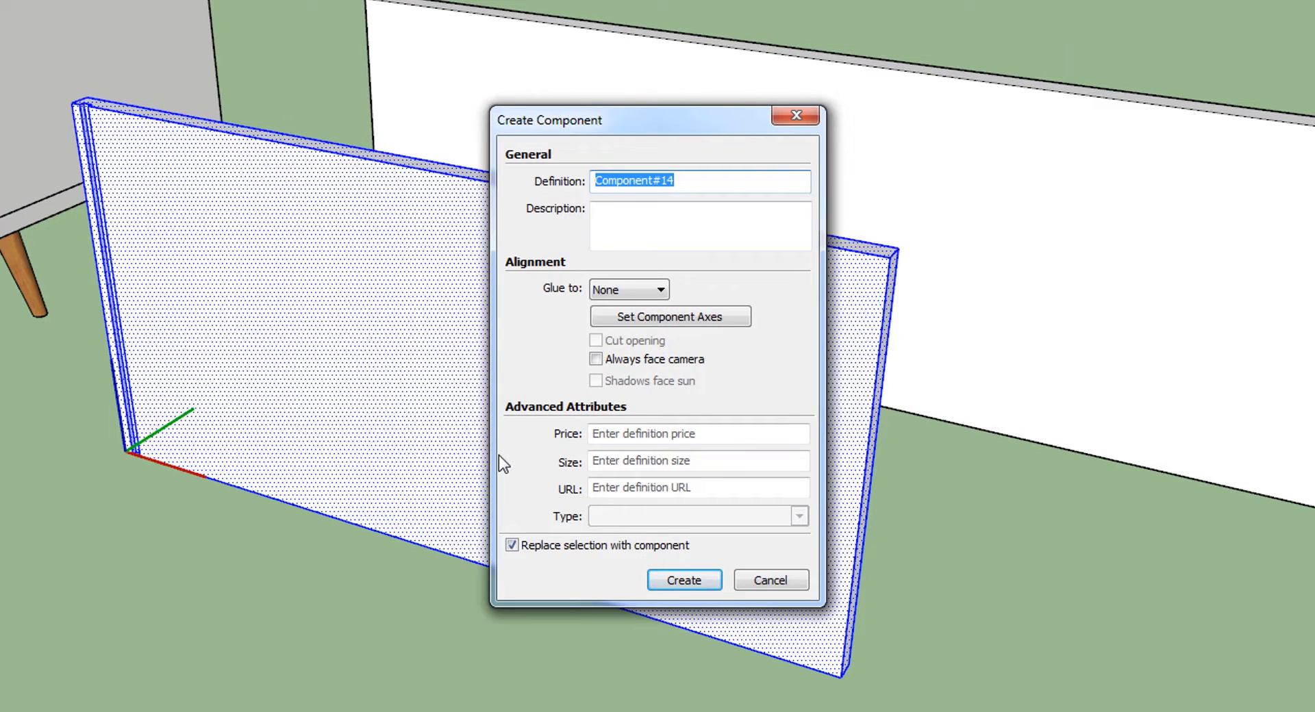
type("porta rack")
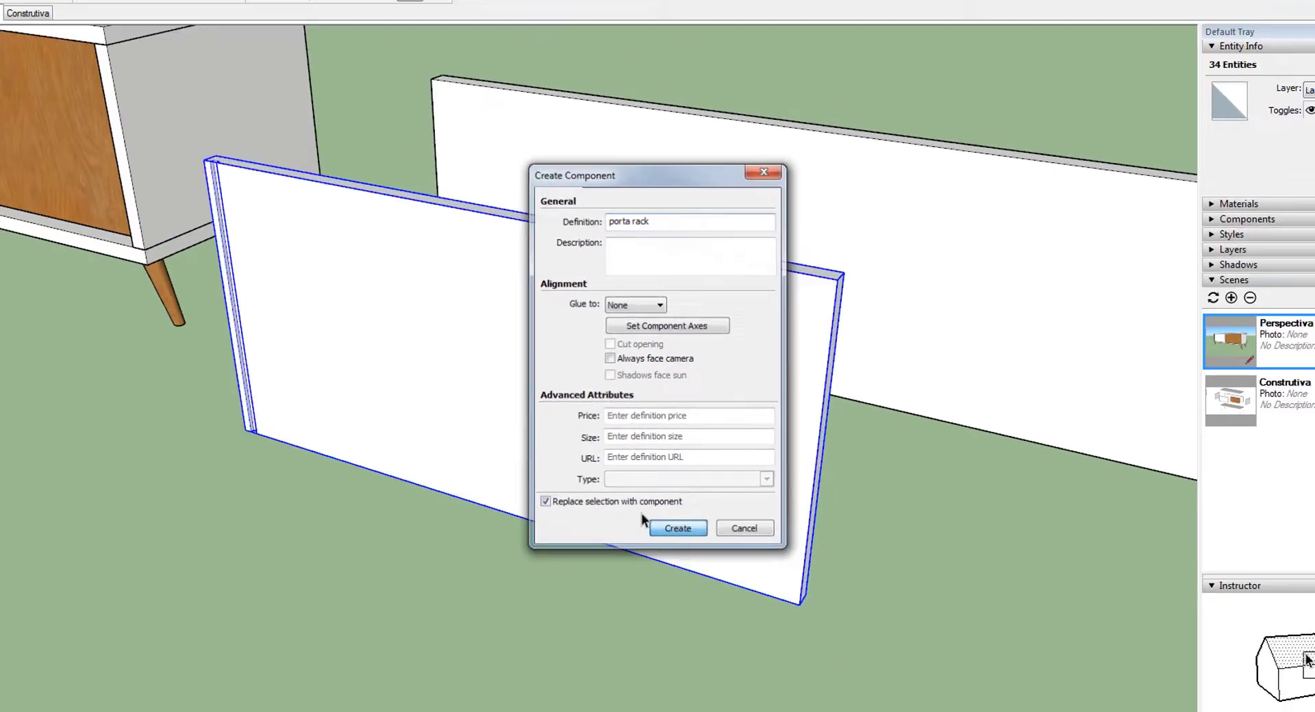
left_click(683, 580)
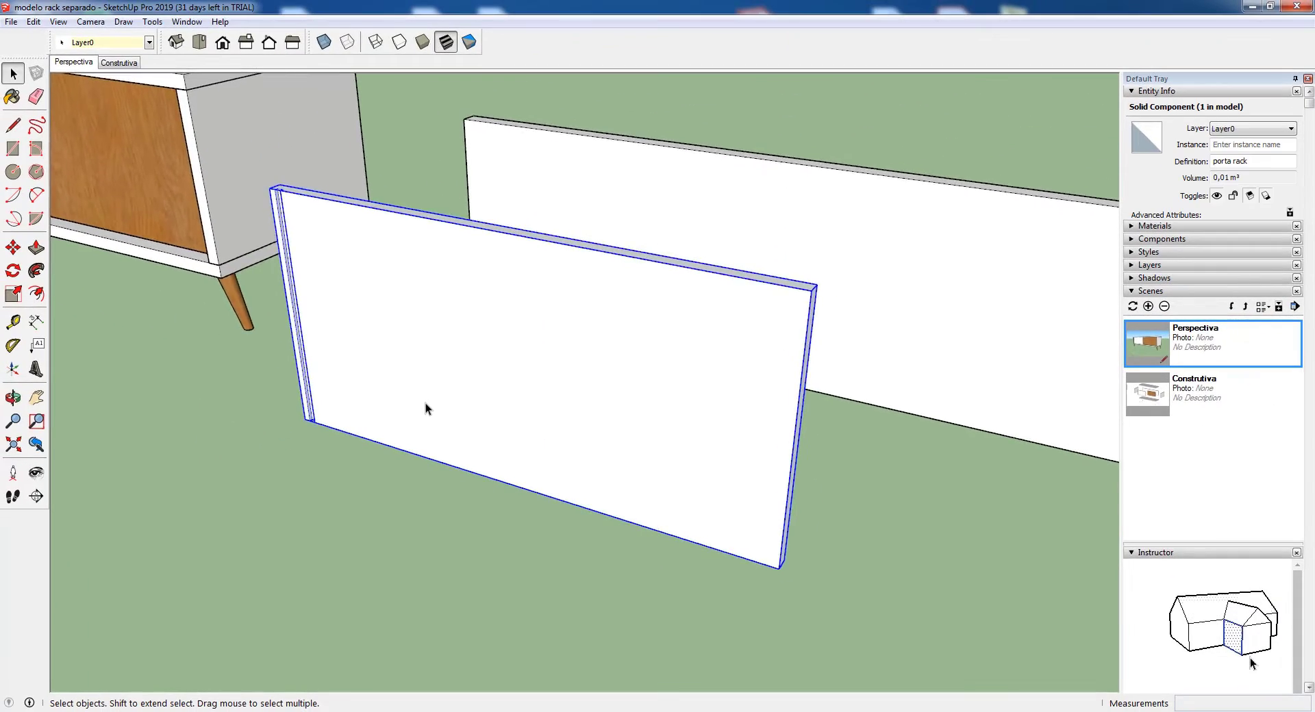
- Unhide the new rack's hidden panels so they surround the grooved door again
scroll(425, 403, "down", 3)
middle_click_drag(481, 338, 630, 324)
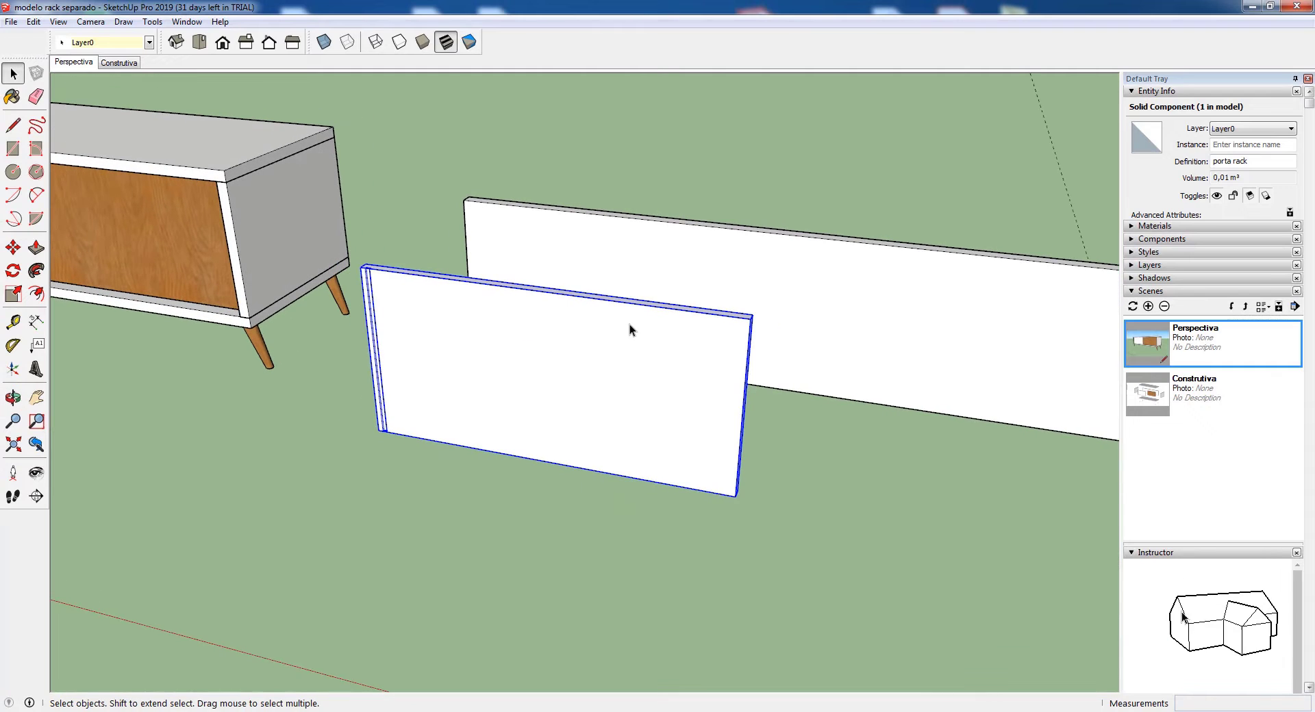
scroll(620, 324, "up", 2)
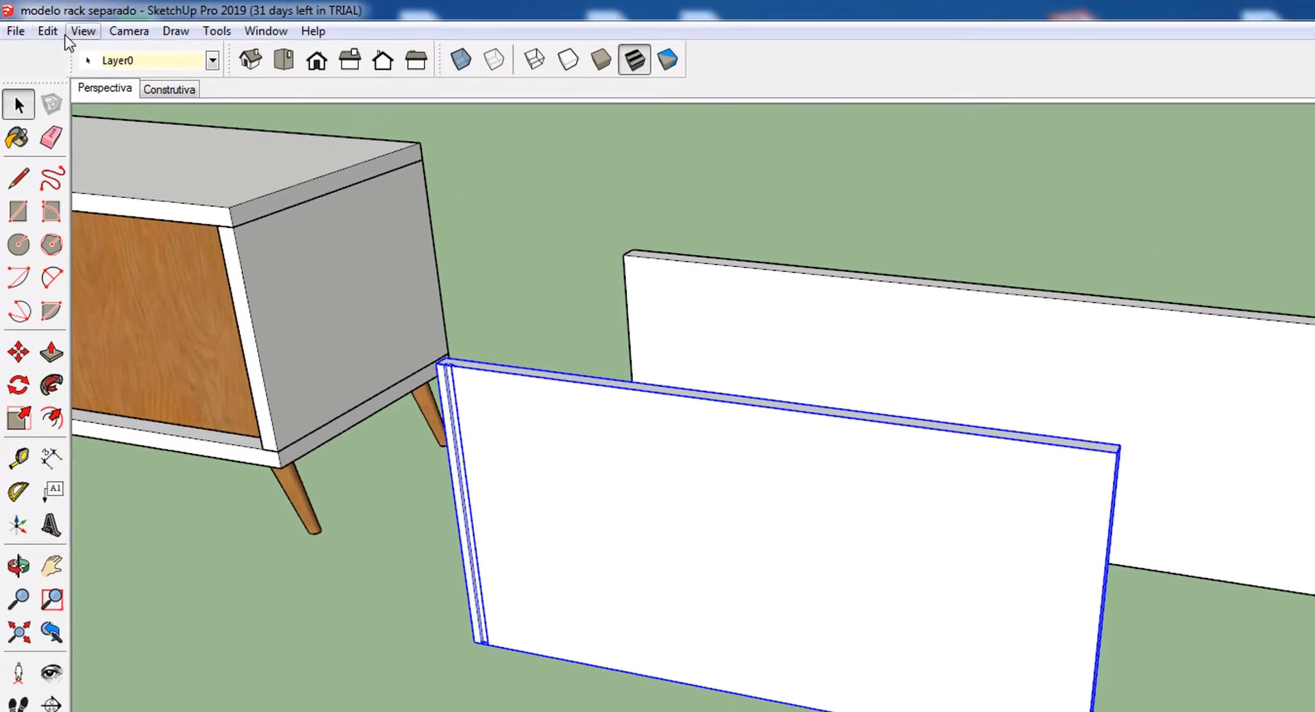
left_click(47, 31)
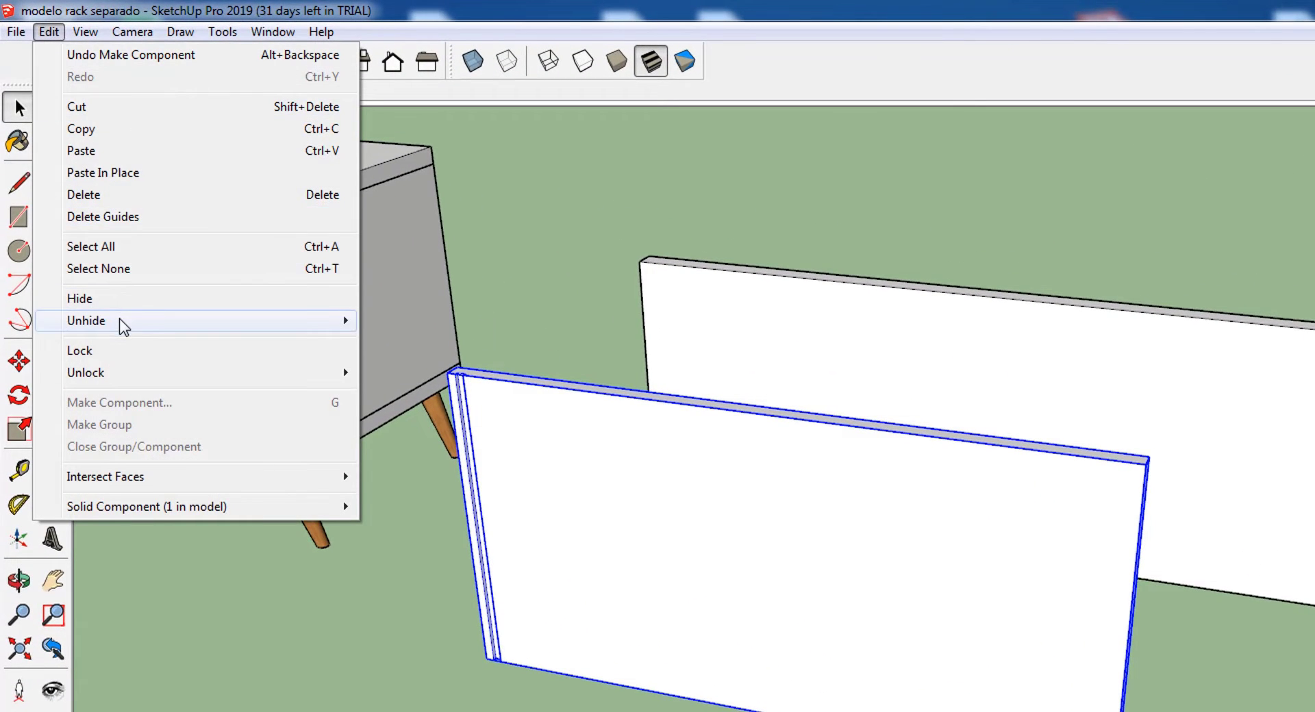
mouse_move(161, 328)
left_click(404, 364)
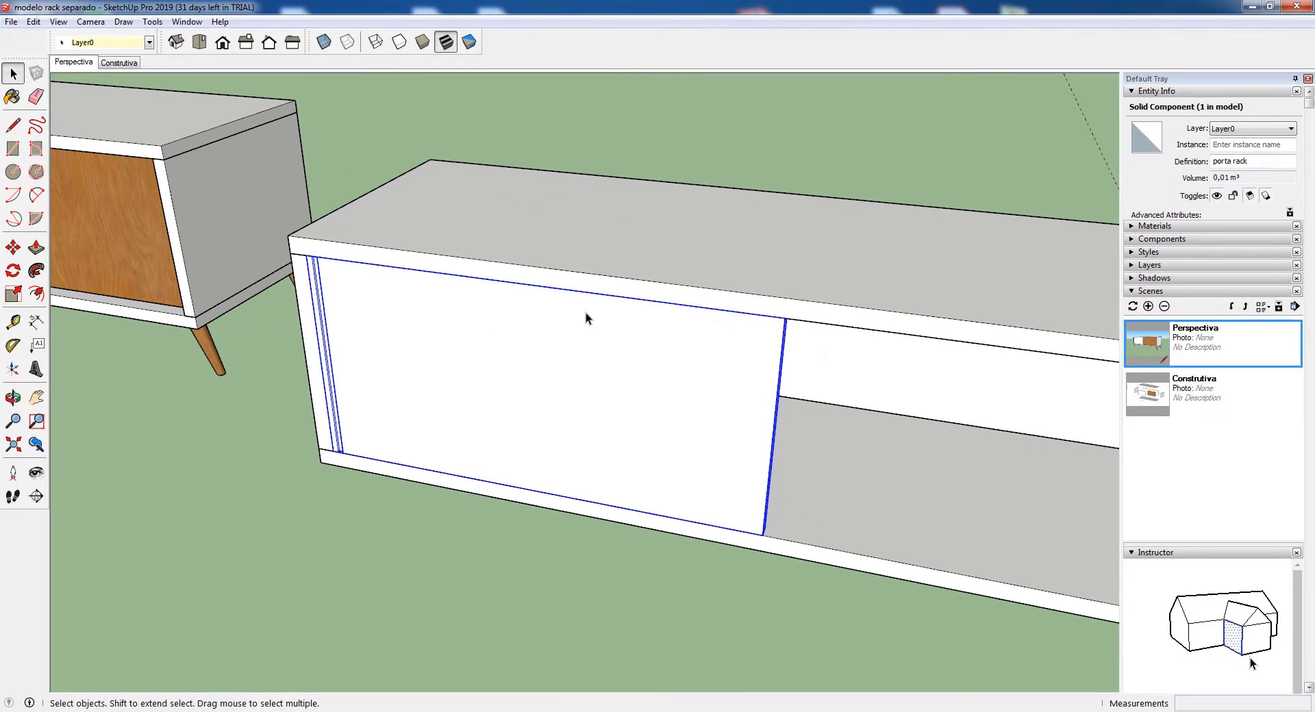
- Move the "porta rack" door 0,02 m inward into the rack along the green axis
mouse_move(739, 349)
middle_mouse_down()
mouse_move(707, 375)
mouse_move(631, 359)
middle_mouse_up()
scroll(553, 346, "up", 5)
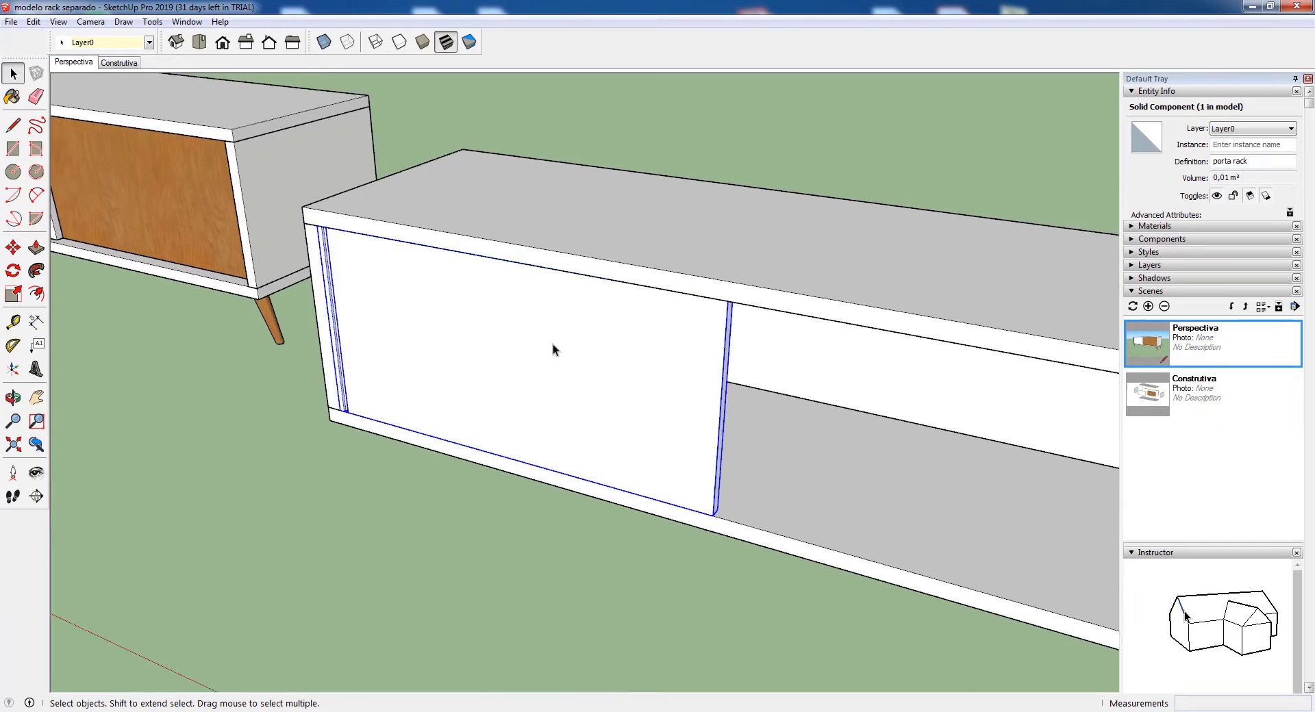
left_click(356, 523)
left_click(400, 341)
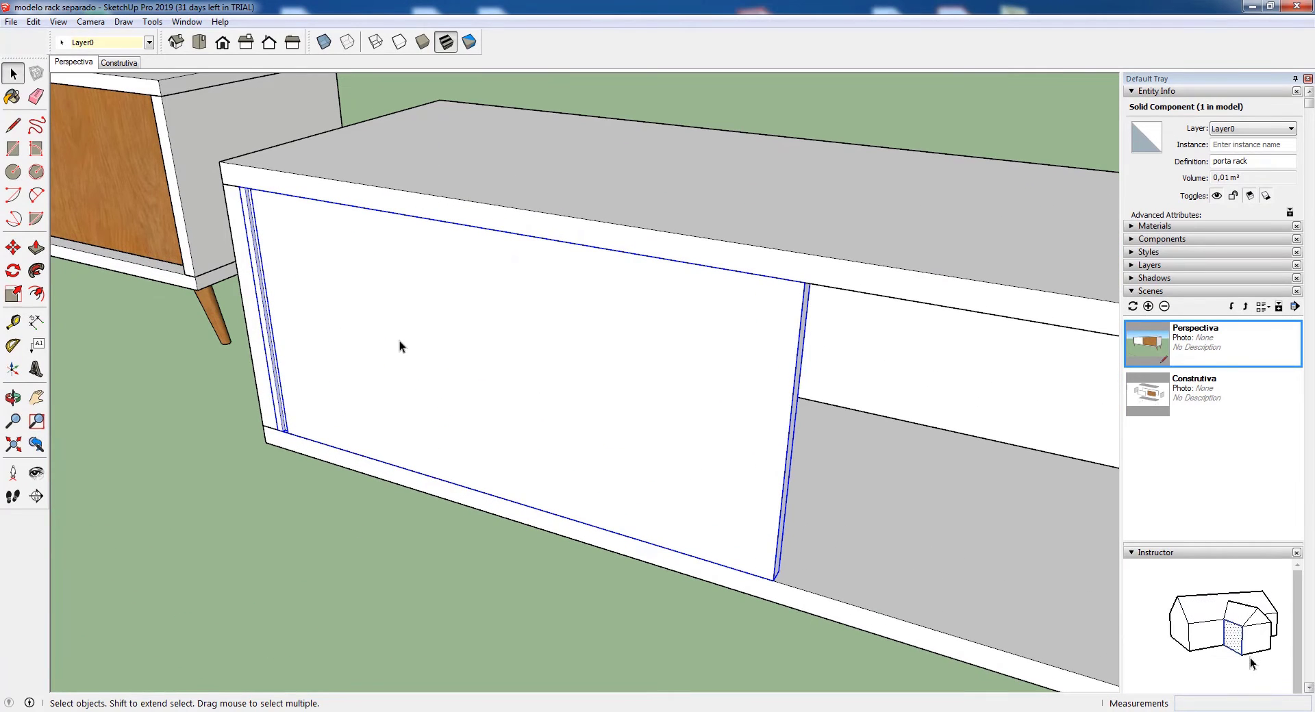
left_click(13, 248)
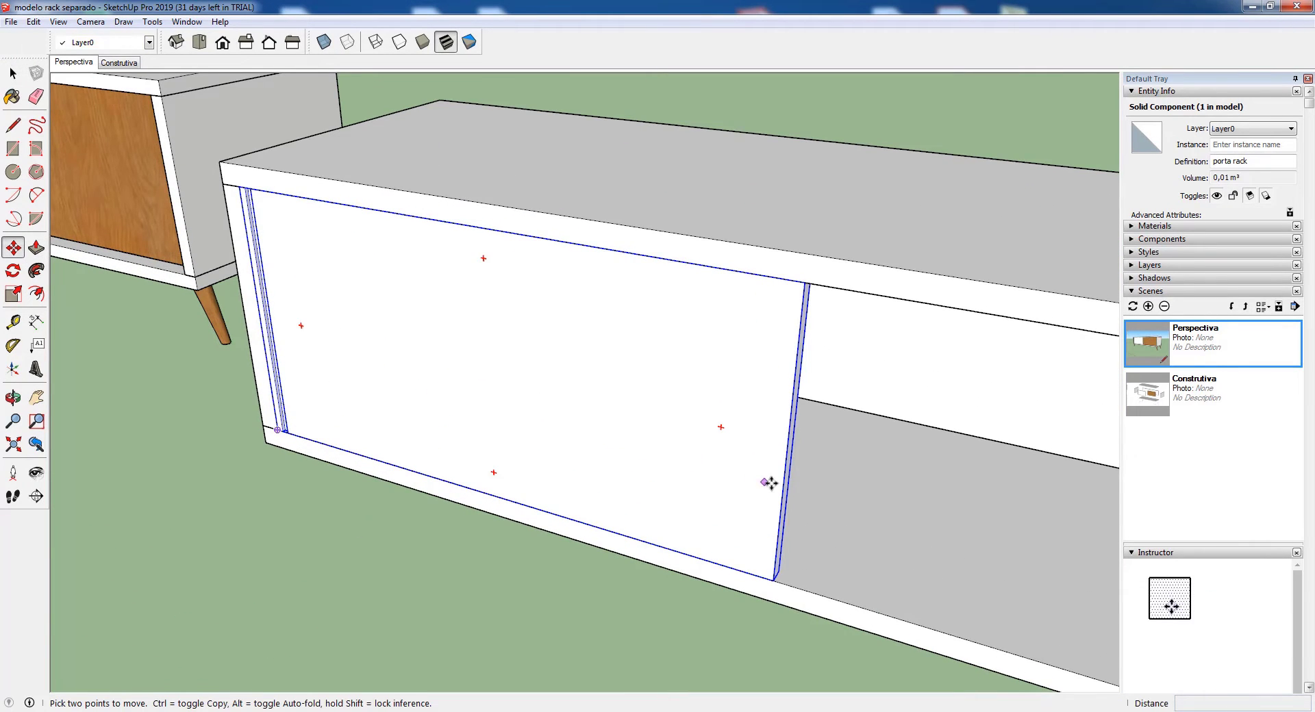
middle_click_drag(769, 484, 649, 460)
left_click(607, 521)
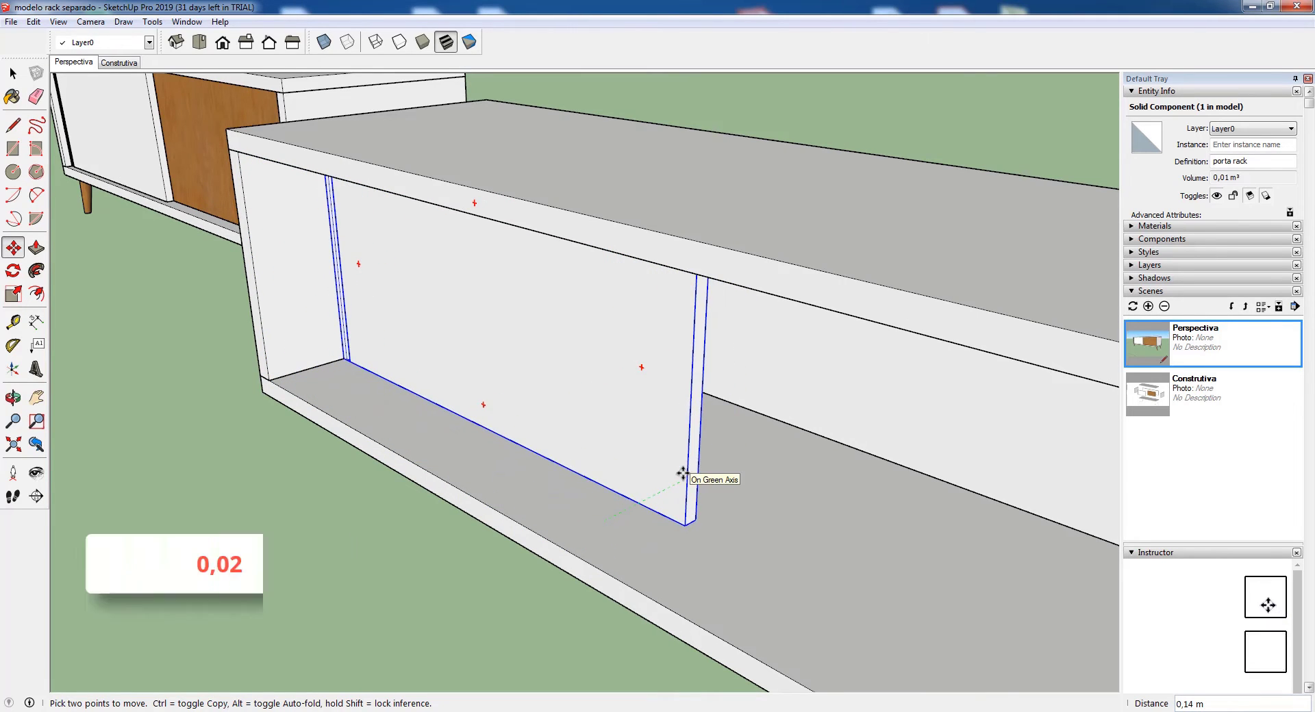
type("0,02")
key("Return")
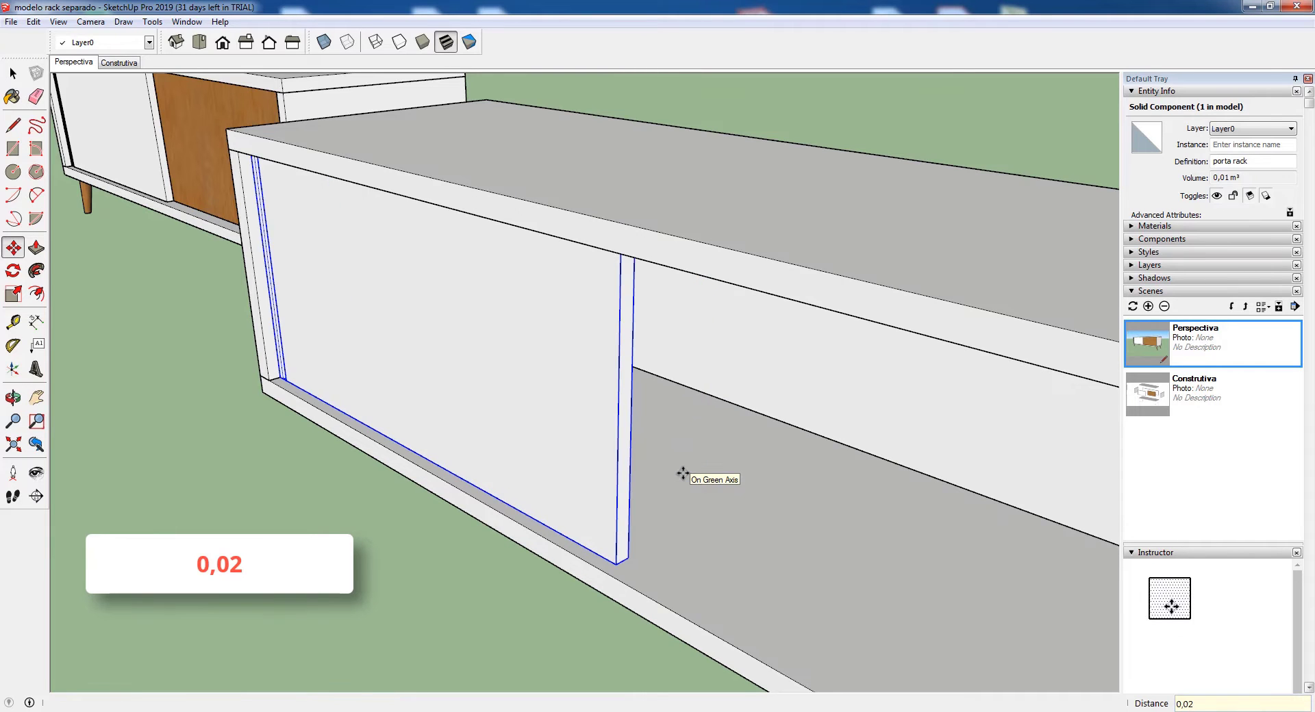
key("space")
left_click(213, 414)
scroll(240, 237, "up", 2)
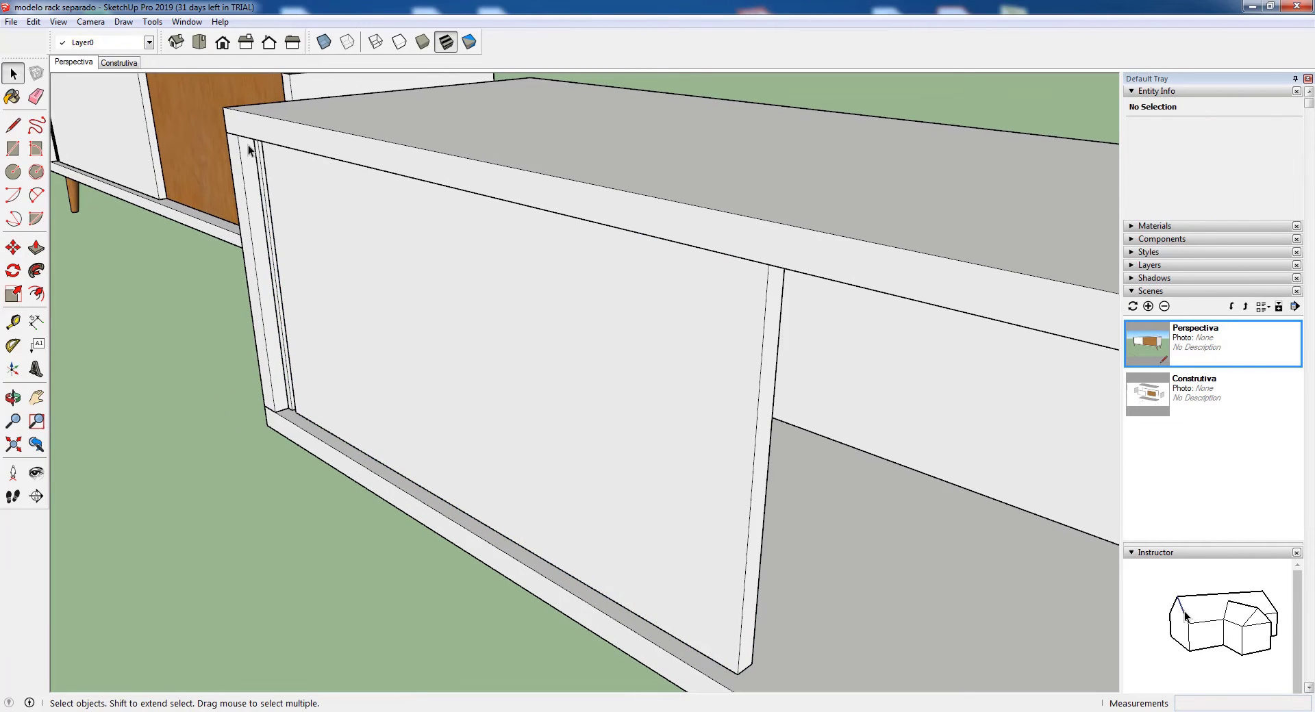
- Copy the door from its front lower corner at the grooved end to the back lower corner of its opposite end
scroll(358, 326, "down", 5)
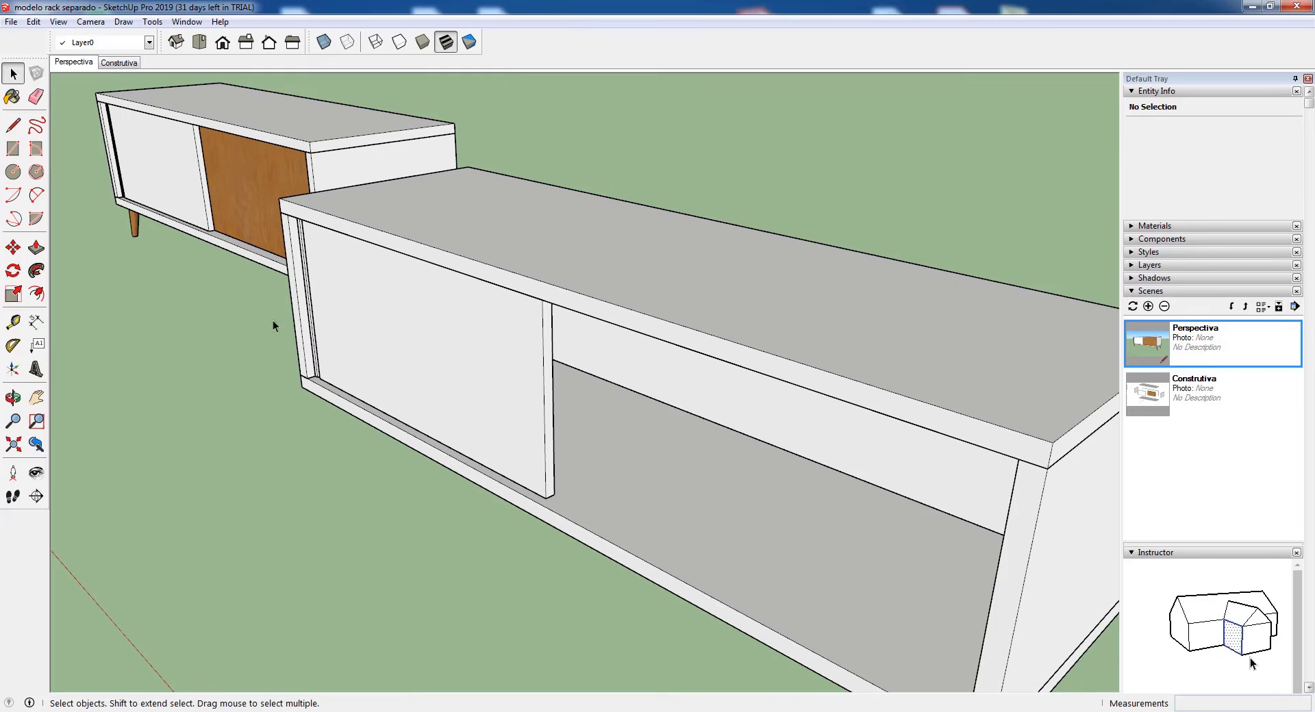
mouse_move(274, 324)
middle_mouse_down()
mouse_move(393, 350)
mouse_move(273, 343)
mouse_move(274, 326)
middle_mouse_up()
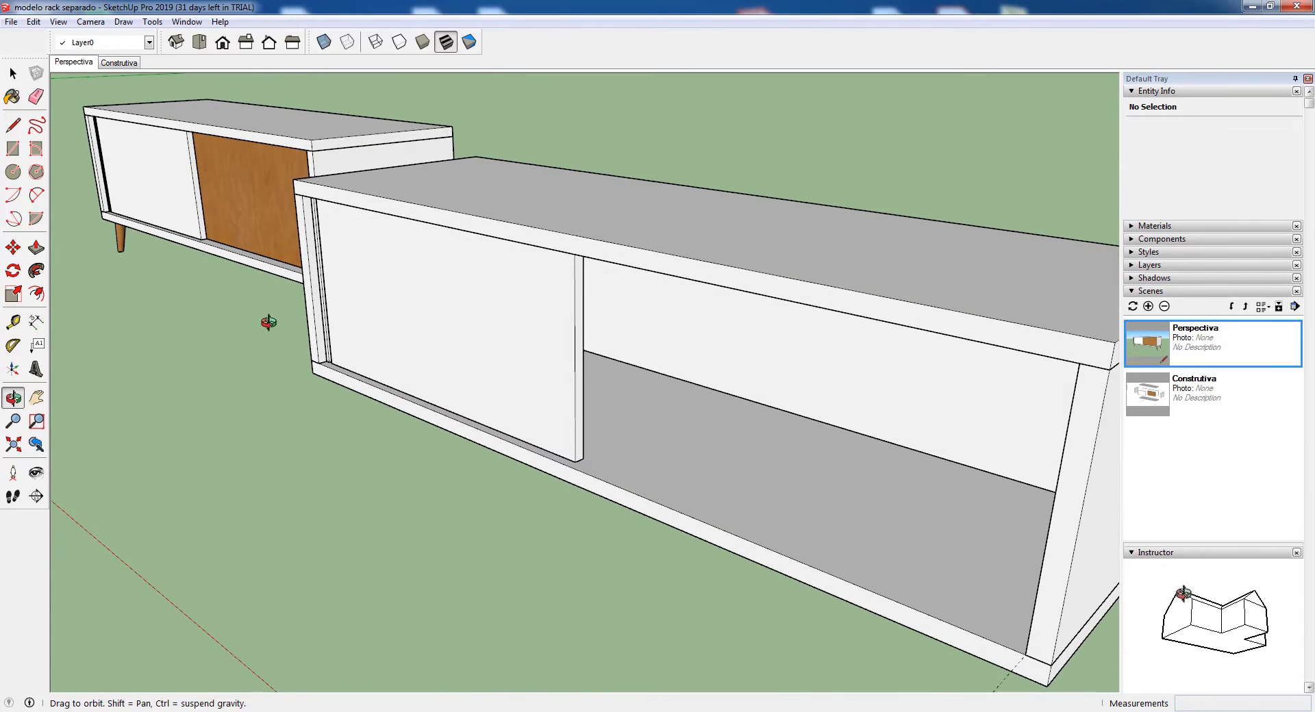
scroll(549, 396, "up", 3)
left_click(531, 388)
scroll(531, 389, "up", 2)
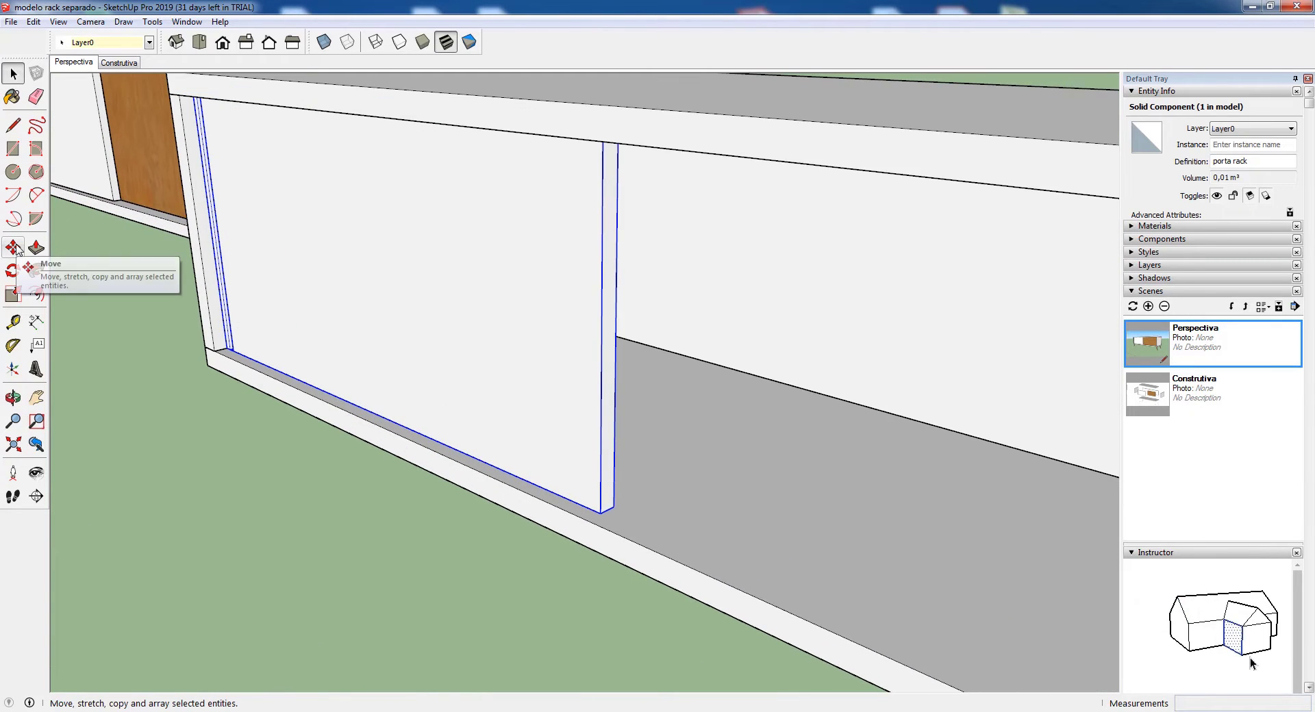
left_click(14, 248)
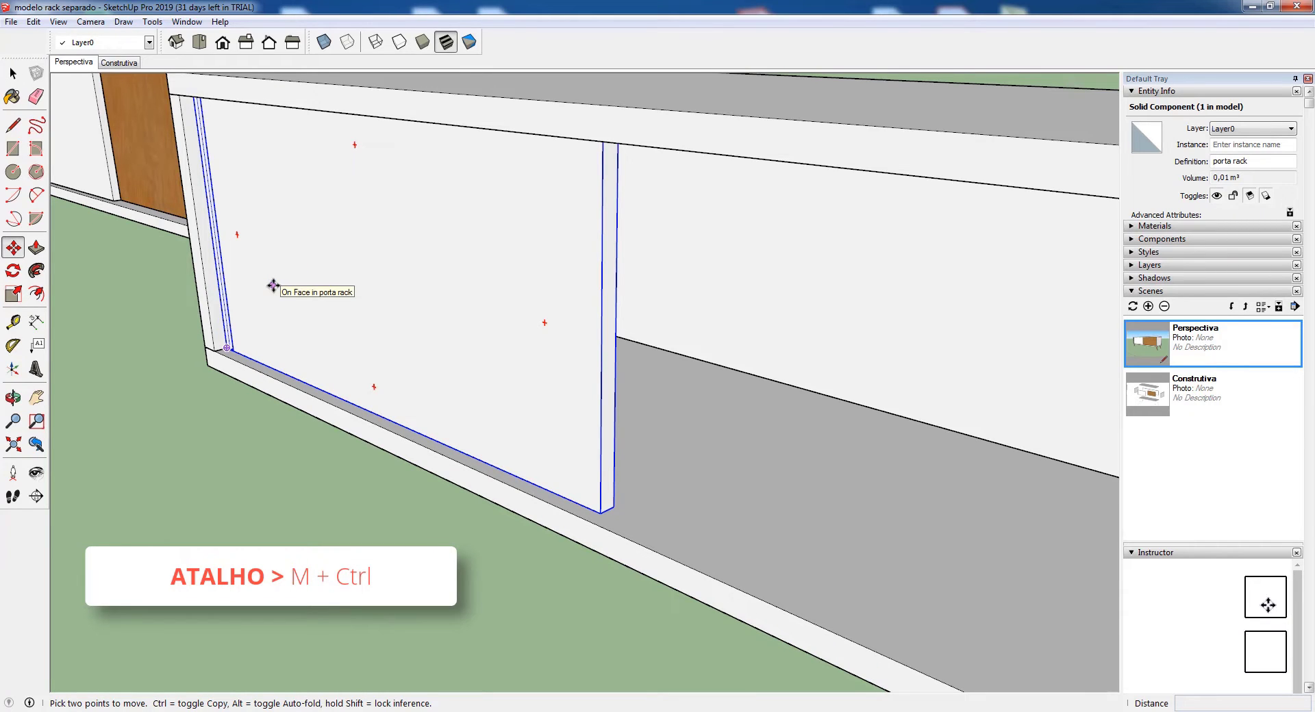
scroll(228, 349, "up", 4)
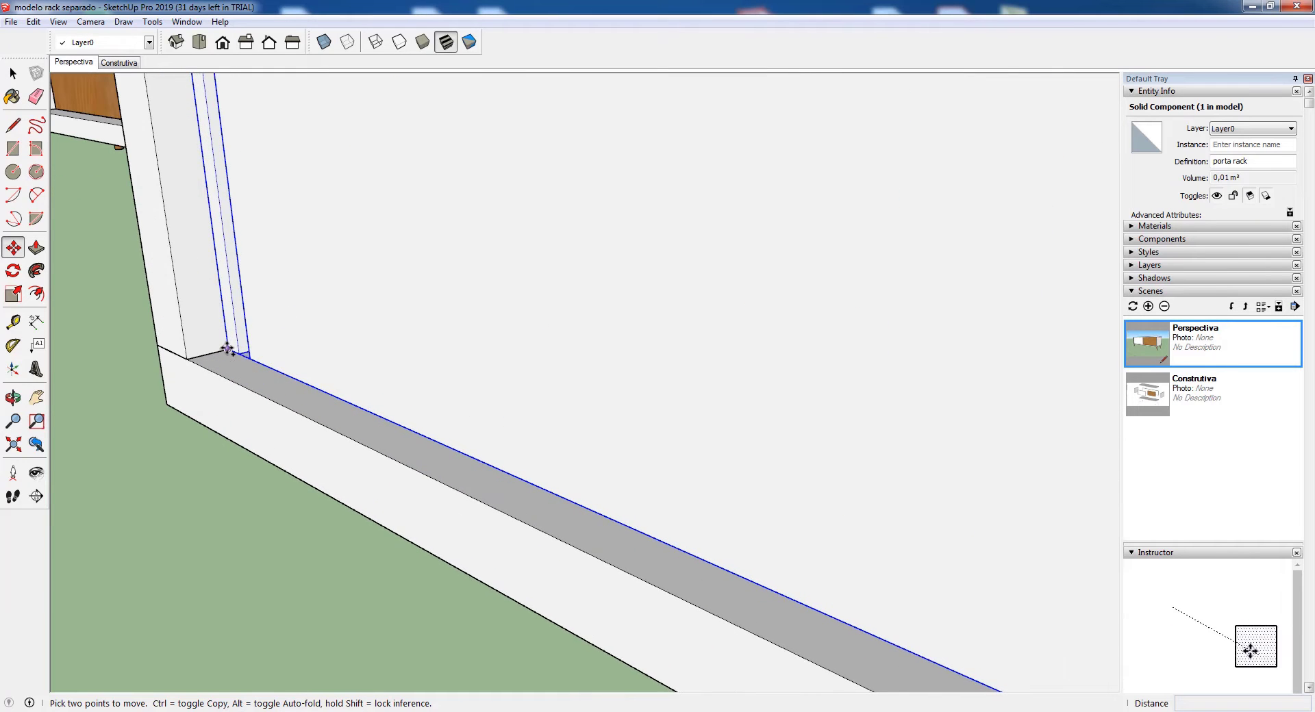
scroll(228, 349, "up", 1)
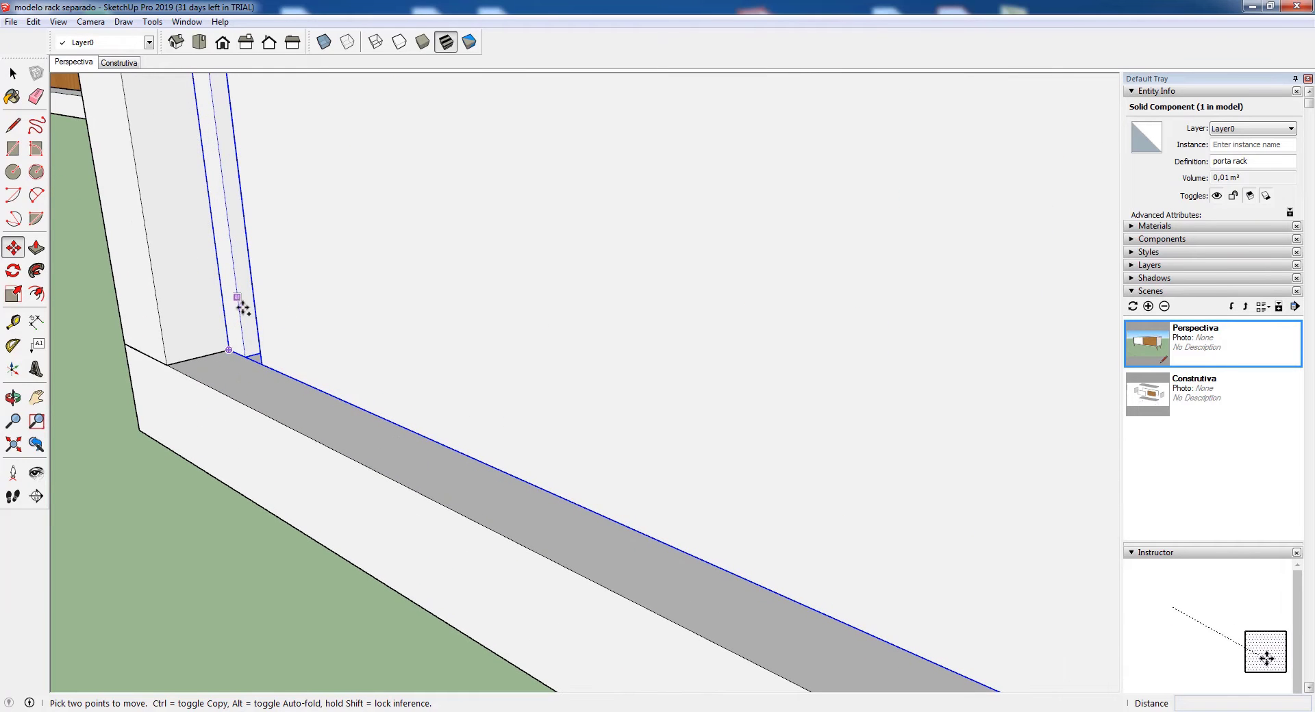
left_click(231, 351)
key("ctrl")
scroll(229, 347, "down", 1)
scroll(229, 348, "down", 5)
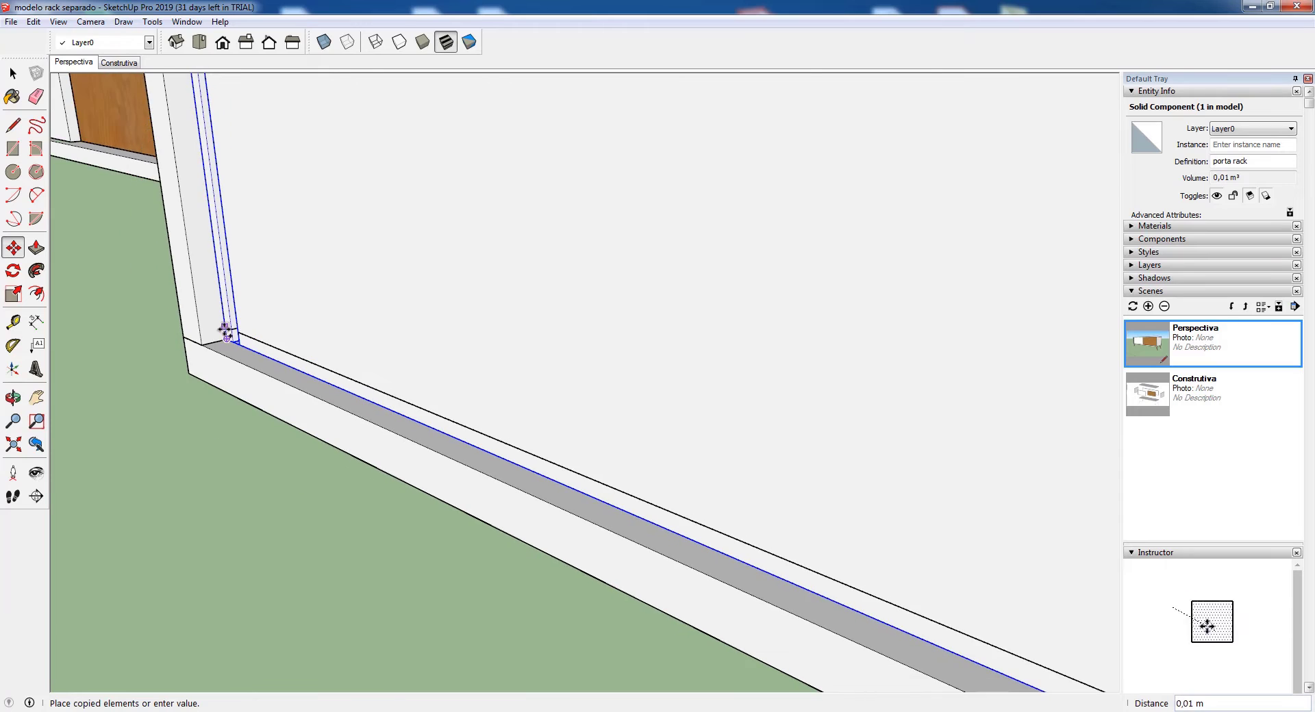
scroll(579, 432, "up", 4)
scroll(579, 433, "up", 2)
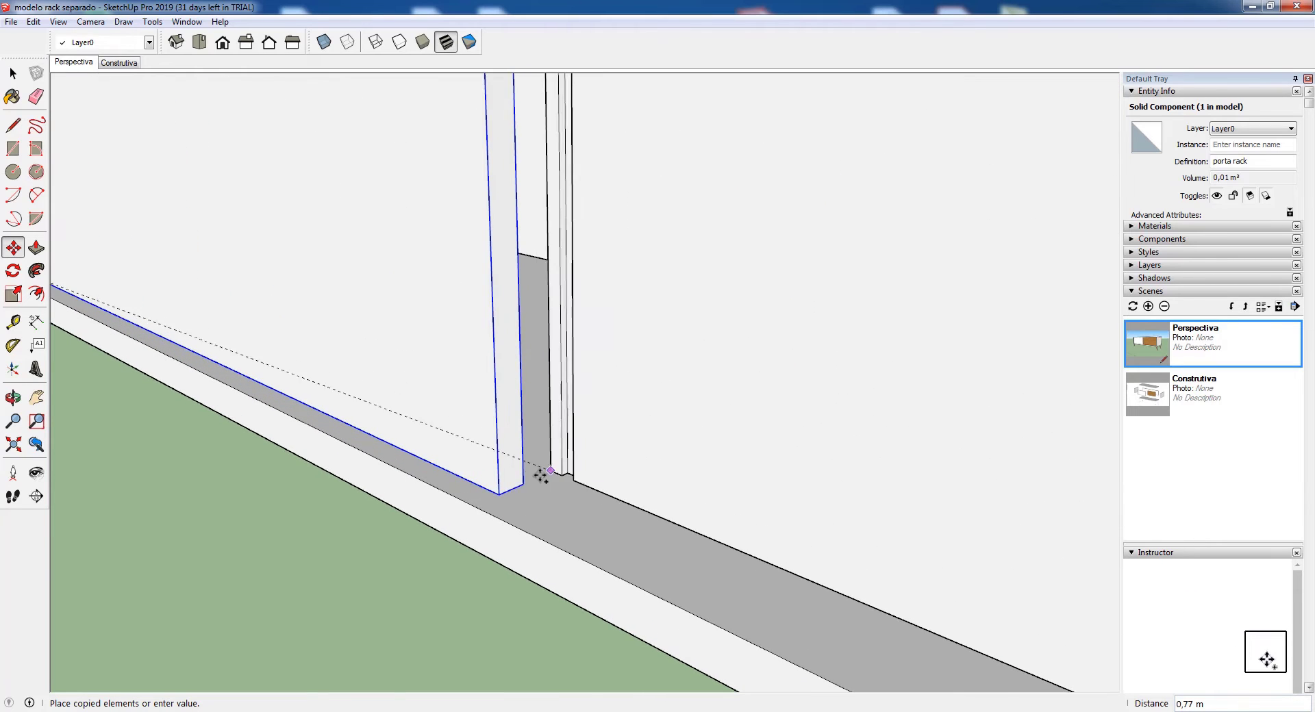
left_click(525, 482)
scroll(500, 426, "down", 4)
scroll(500, 426, "down", 2)
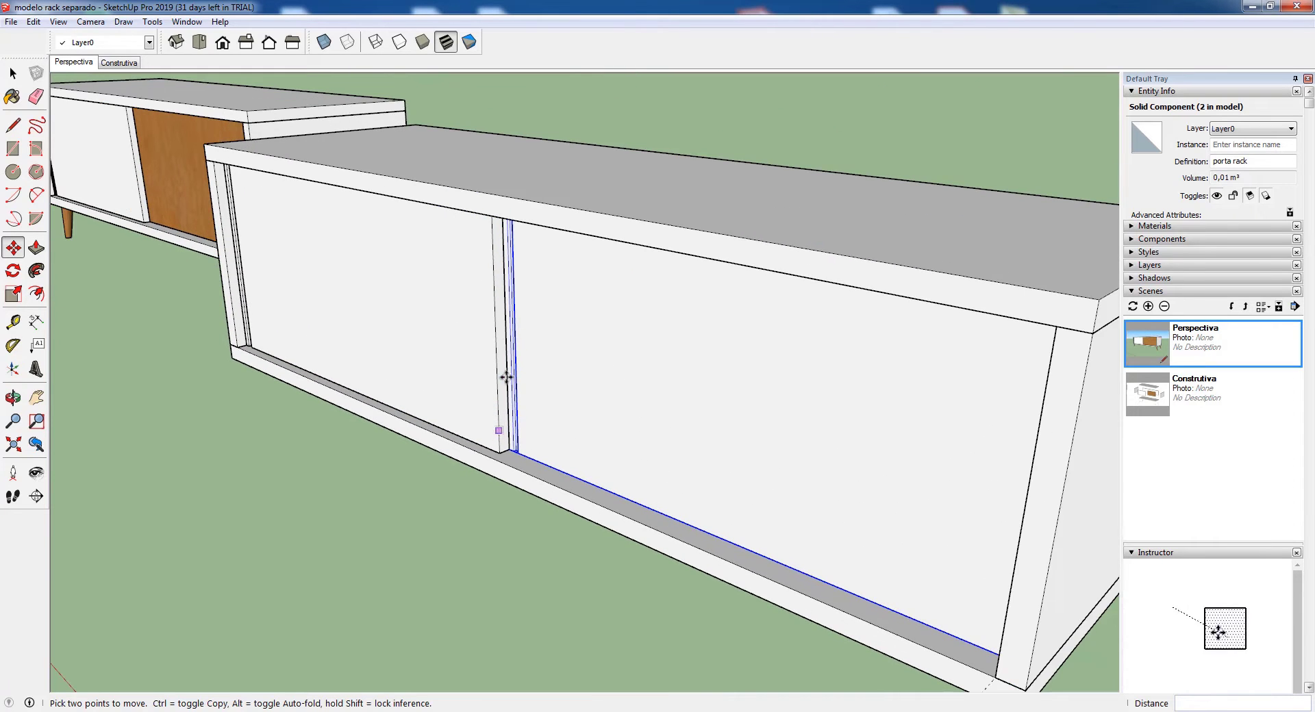
- Flip the copied door along the component's red axis so its groove sits beside the rack's outer side panel
middle_click_drag(515, 310, 616, 380)
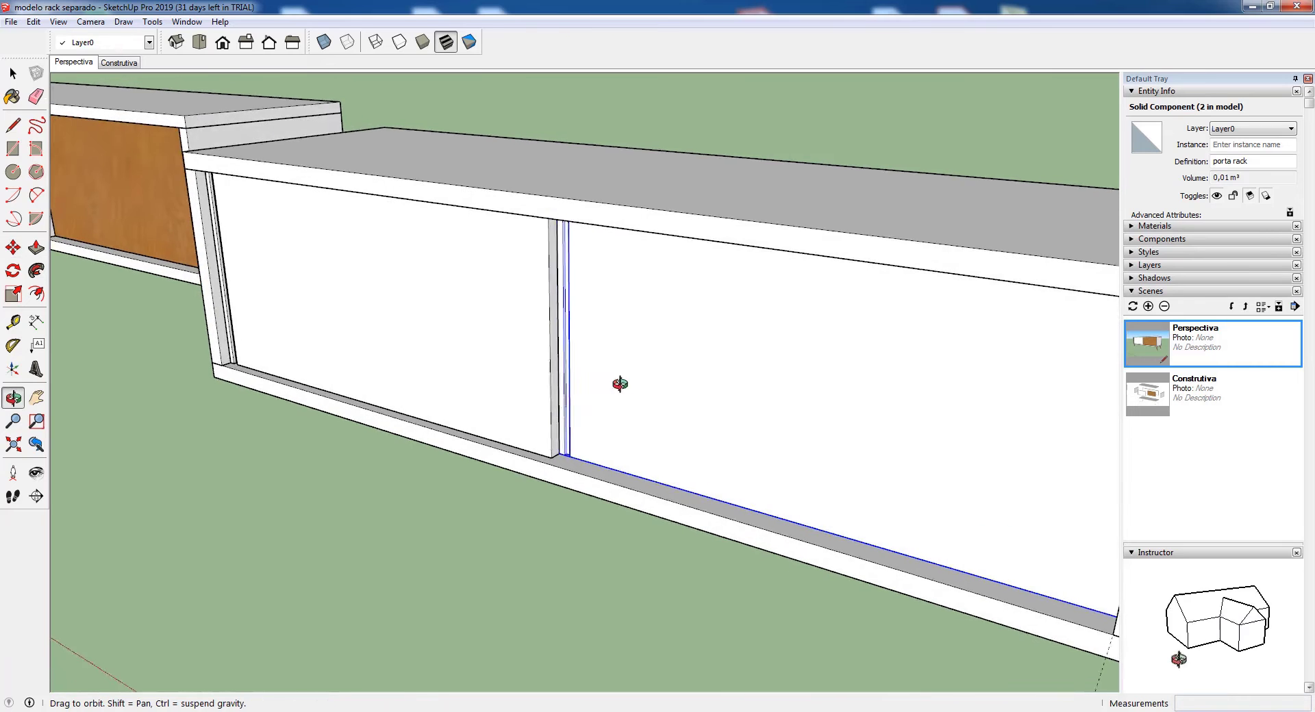
scroll(740, 384, "down", 3)
scroll(567, 382, "up", 3)
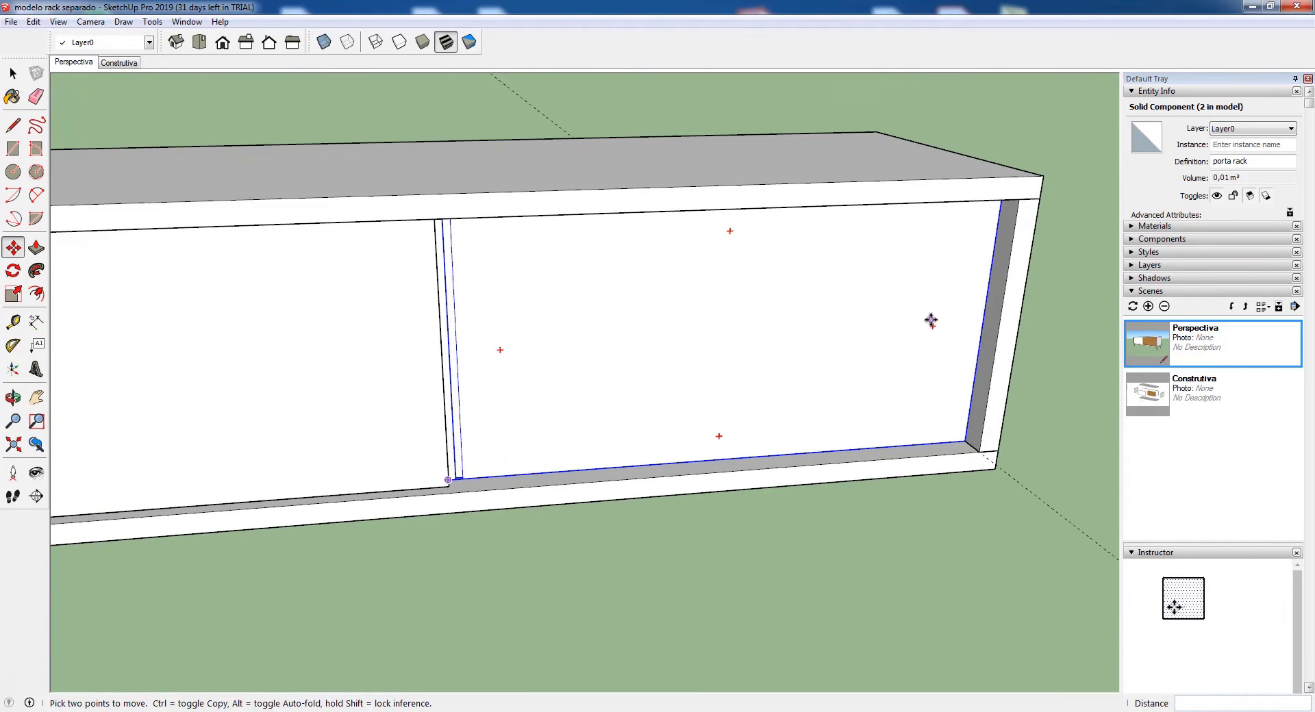
middle_click_drag(931, 320, 626, 285)
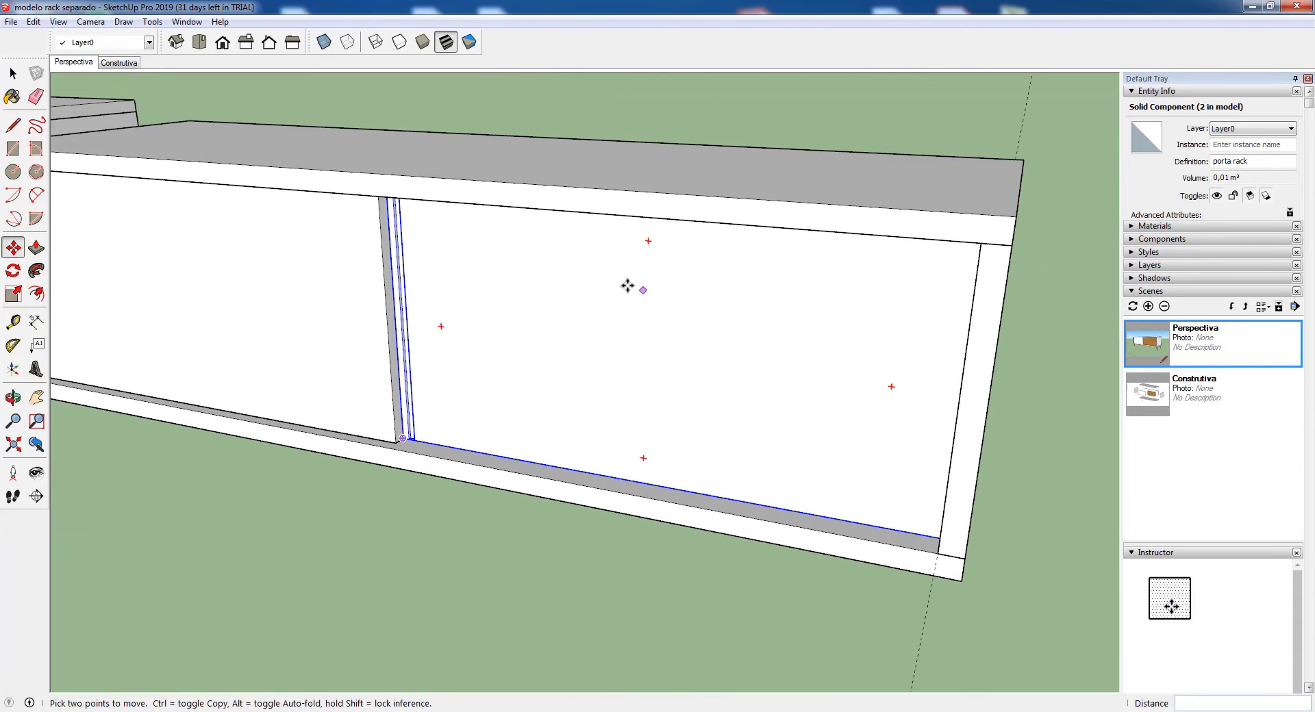
key("space")
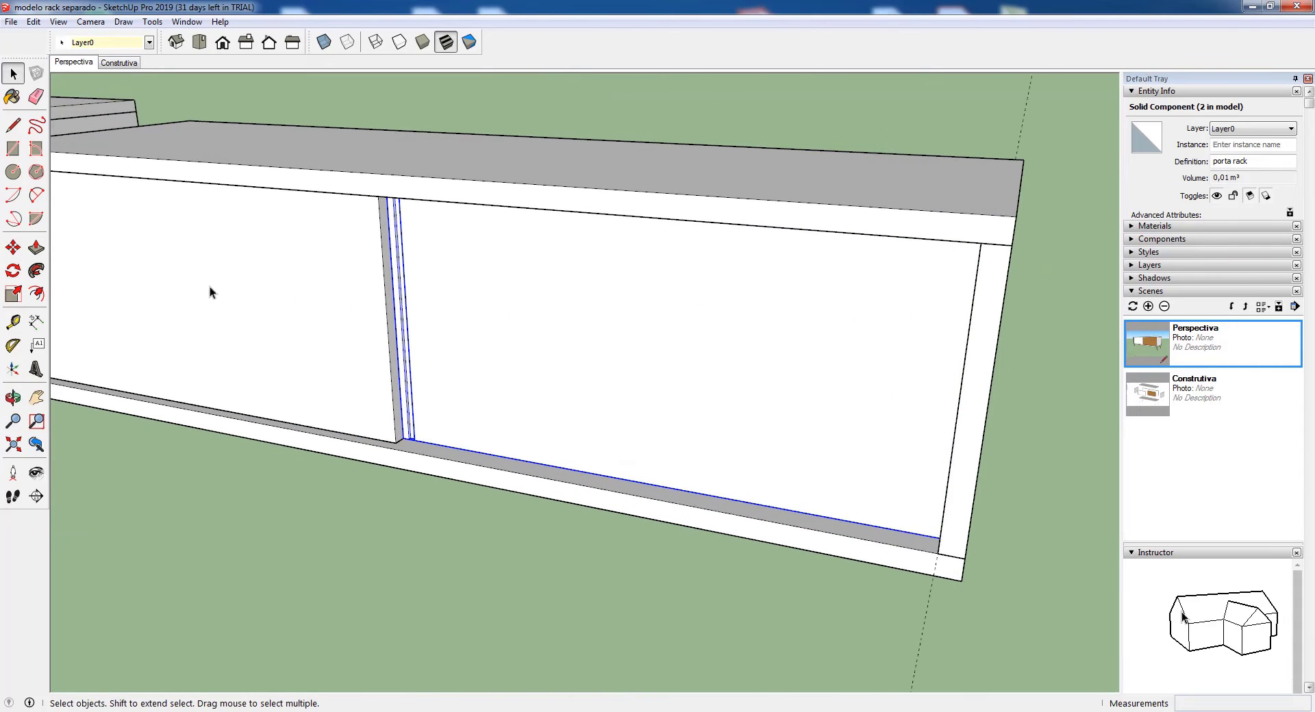
right_click(559, 298)
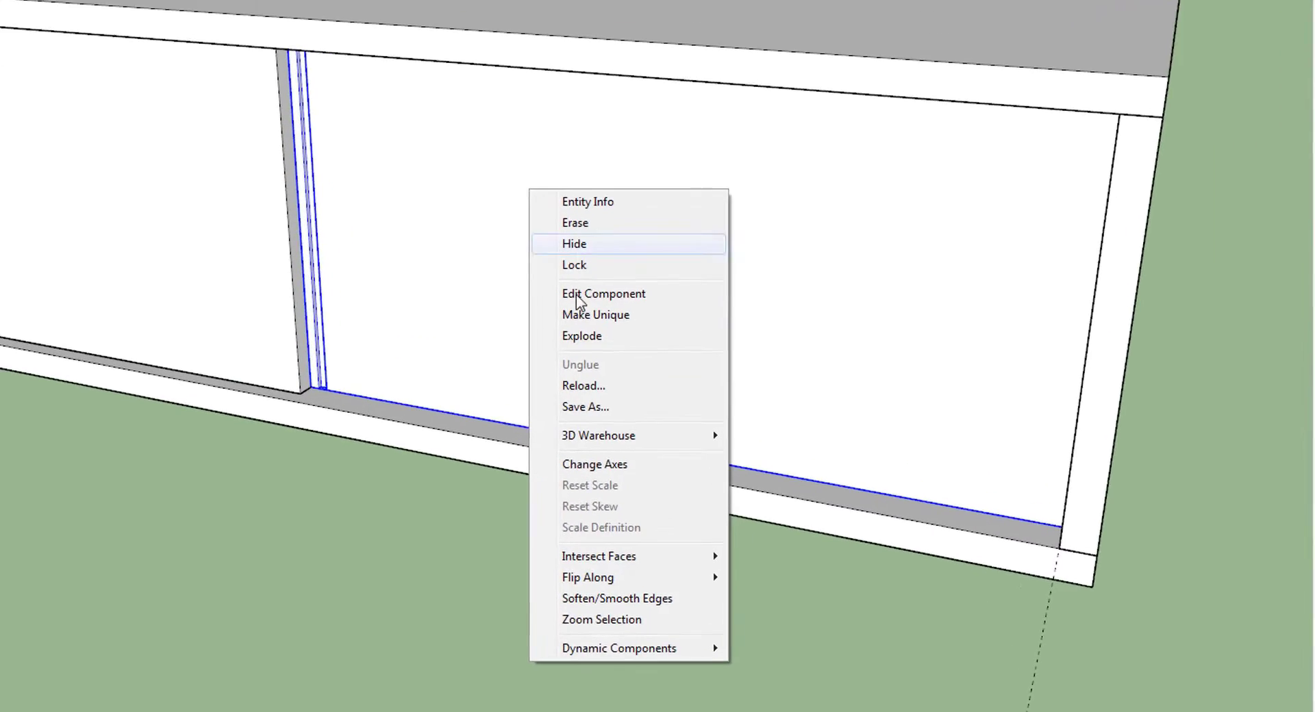
mouse_move(615, 579)
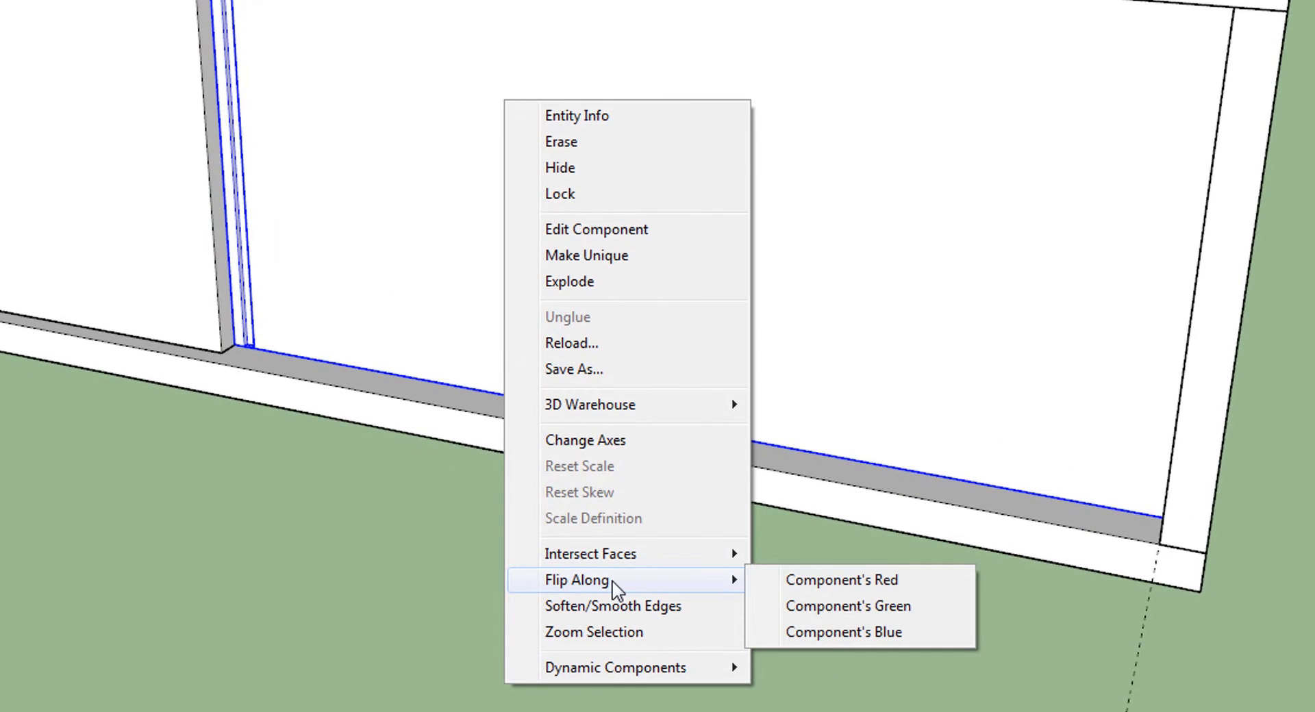
left_click(841, 581)
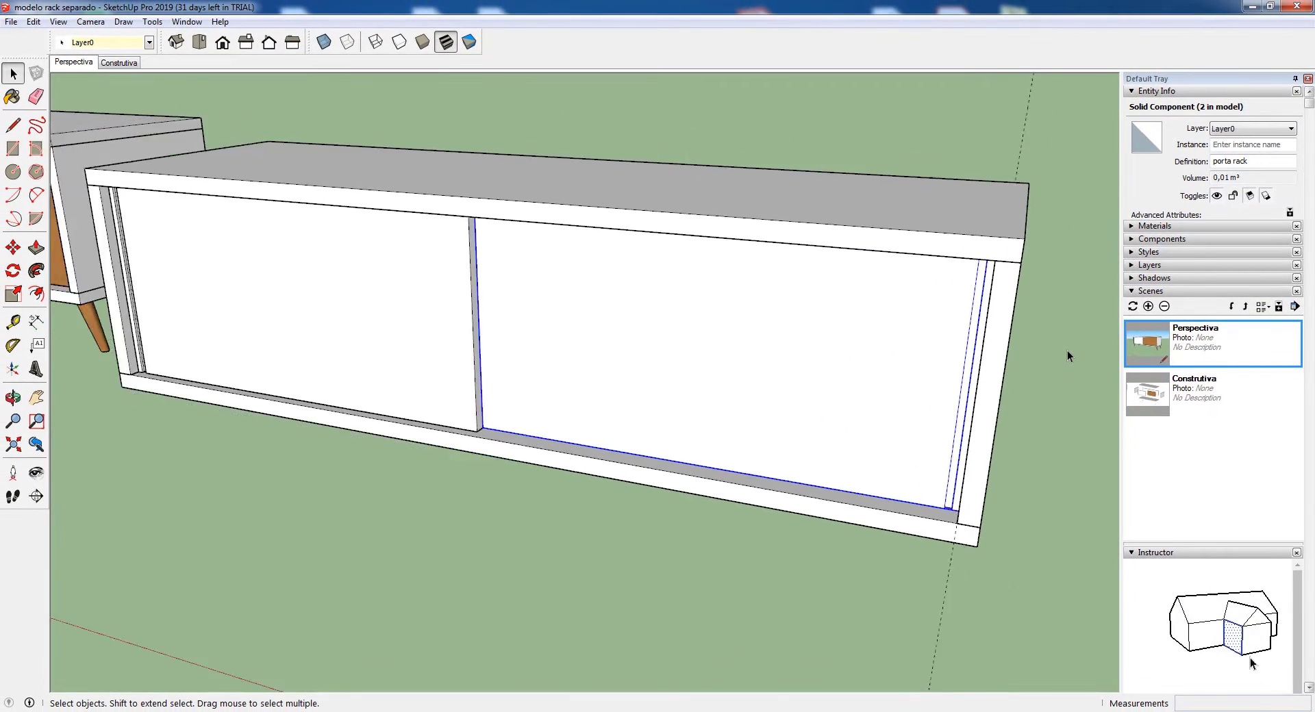
scroll(1067, 351, "down", 5)
left_click(1085, 401)
- Delete the leftover guide line passing under the new rack's end beside the copied door
middle_click_drag(1085, 401, 948, 382)
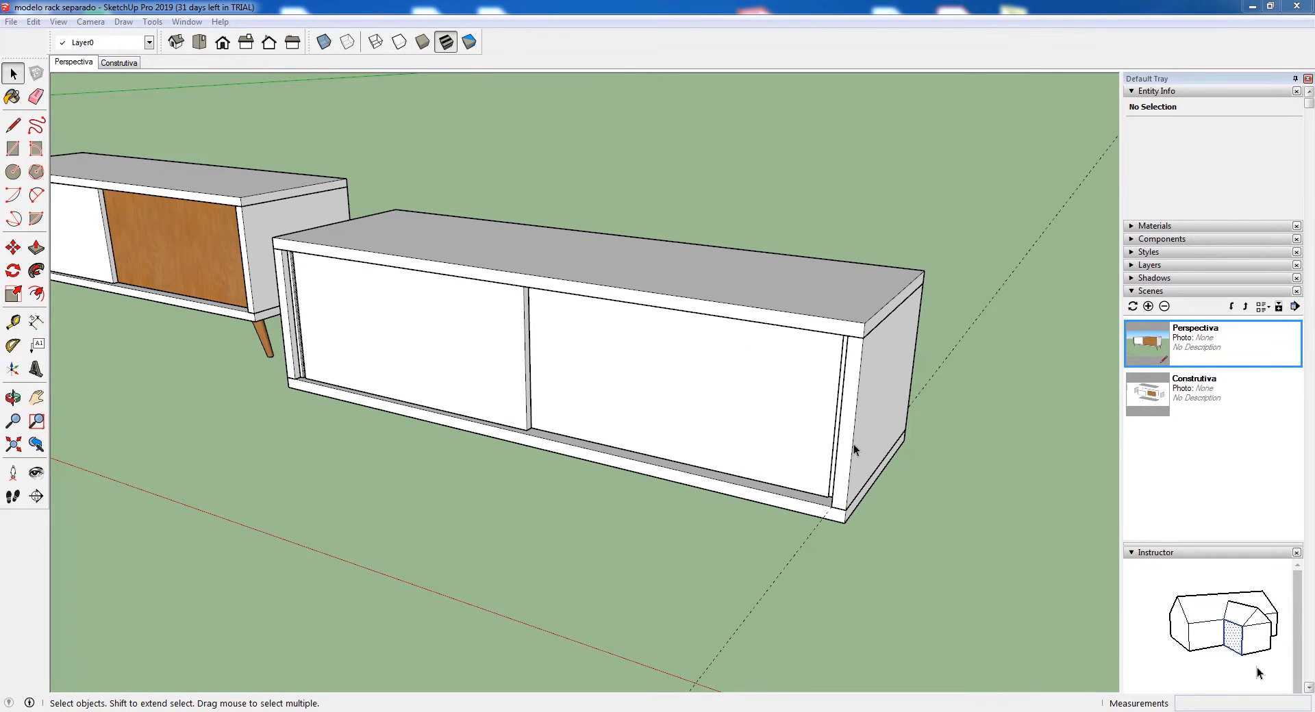
left_click(973, 314)
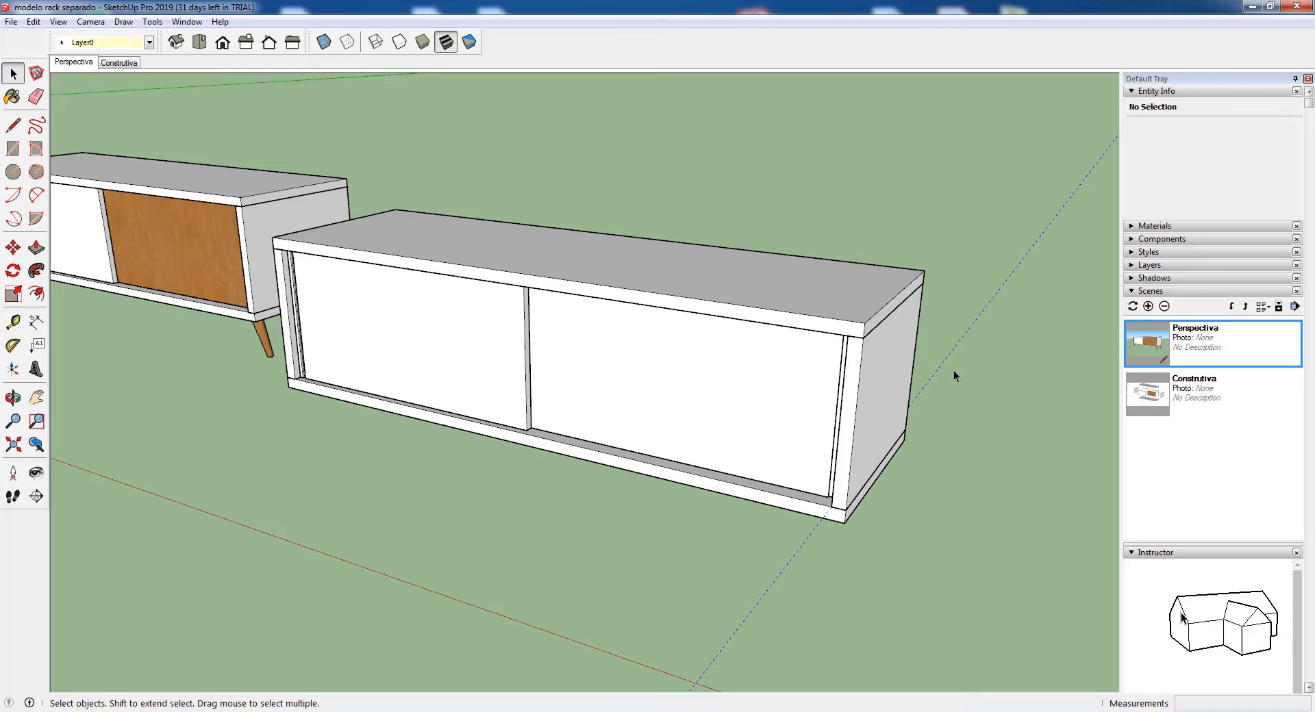
scroll(952, 371, "up", 2)
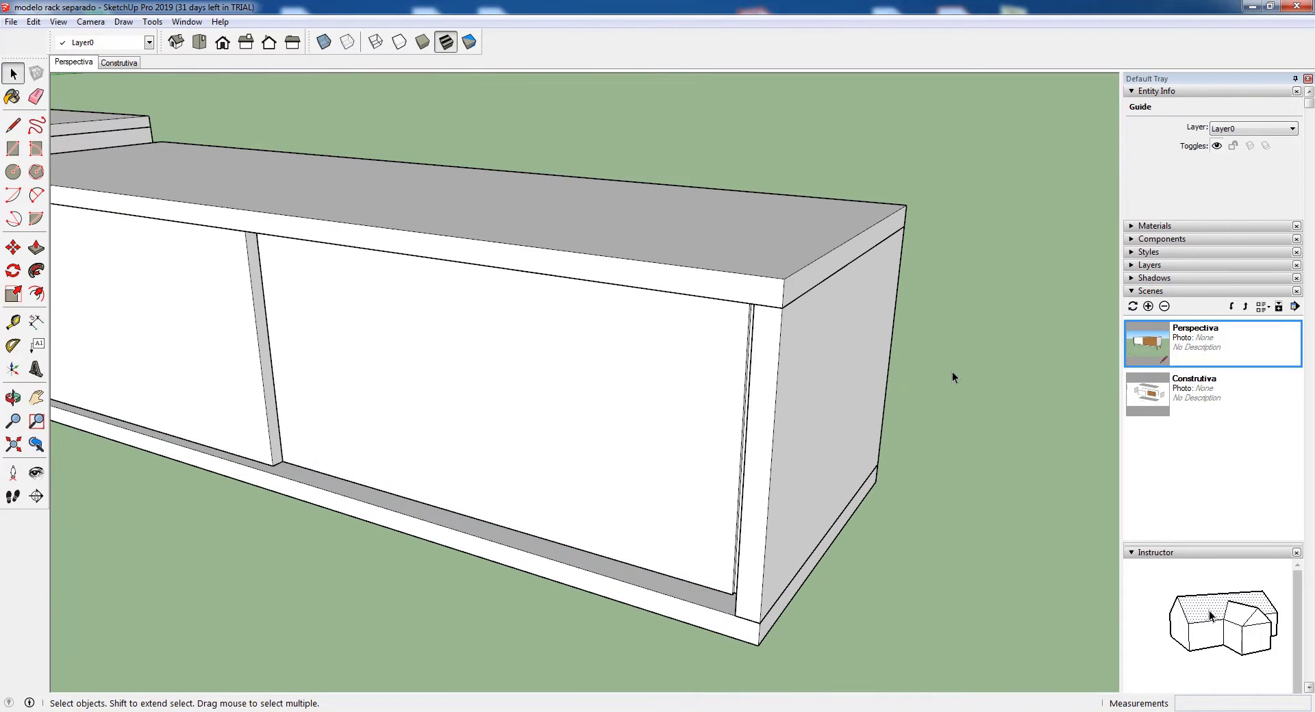
left_click(953, 371)
scroll(948, 335, "down", 3)
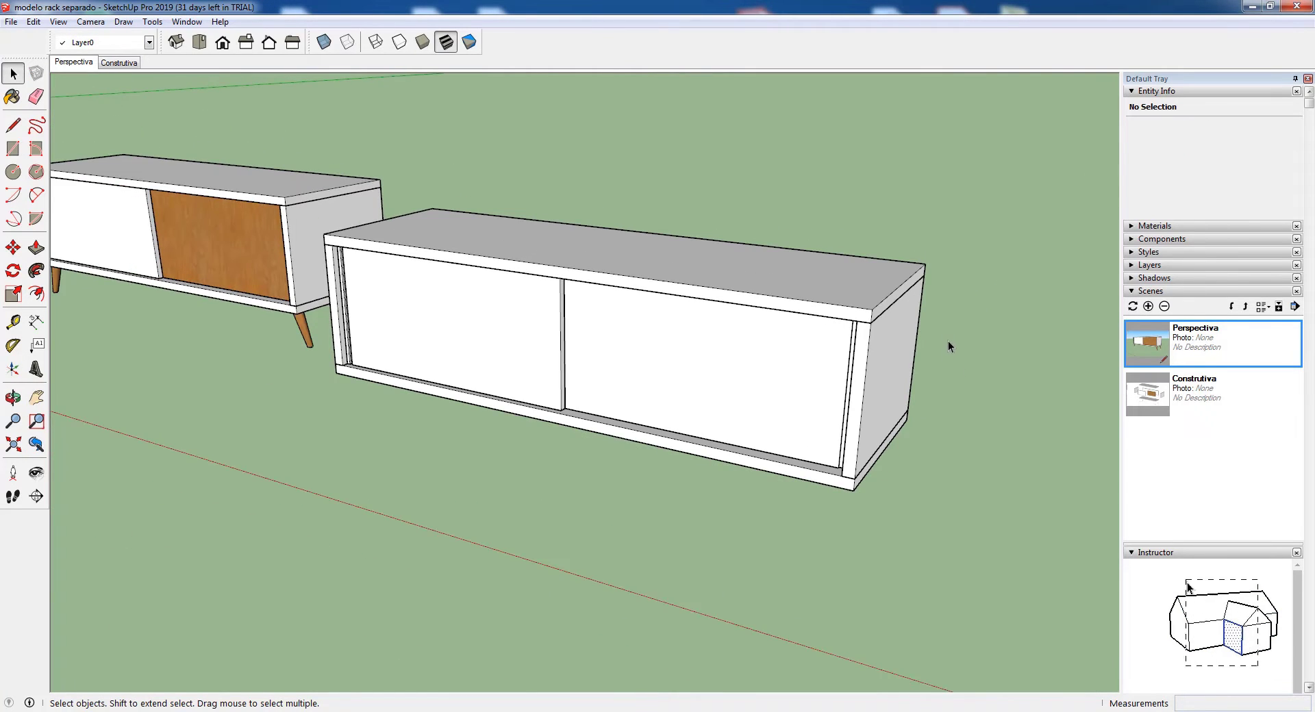
- Place a guide line on the new rack's underside, offset 0,05 m inward from the front edge
middle_click_drag(728, 441, 670, 183)
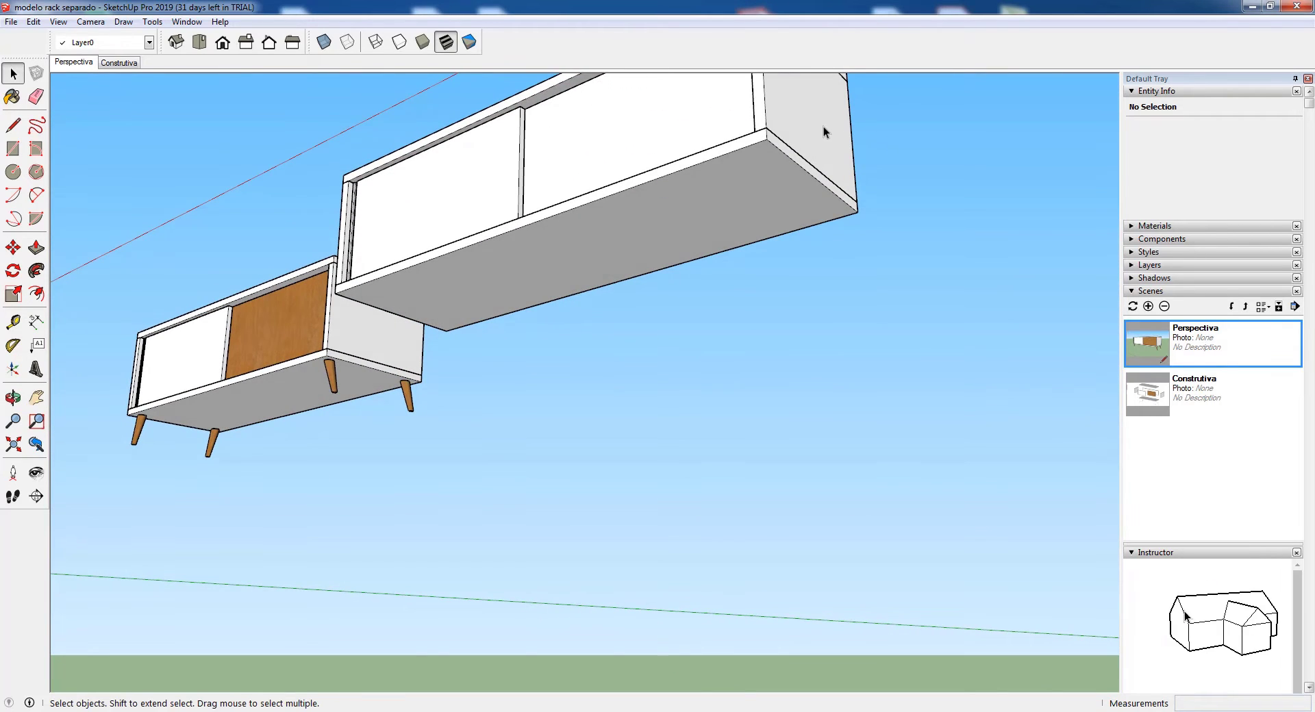
scroll(823, 126, "up", 5)
middle_click_drag(784, 281, 778, 238, "shift")
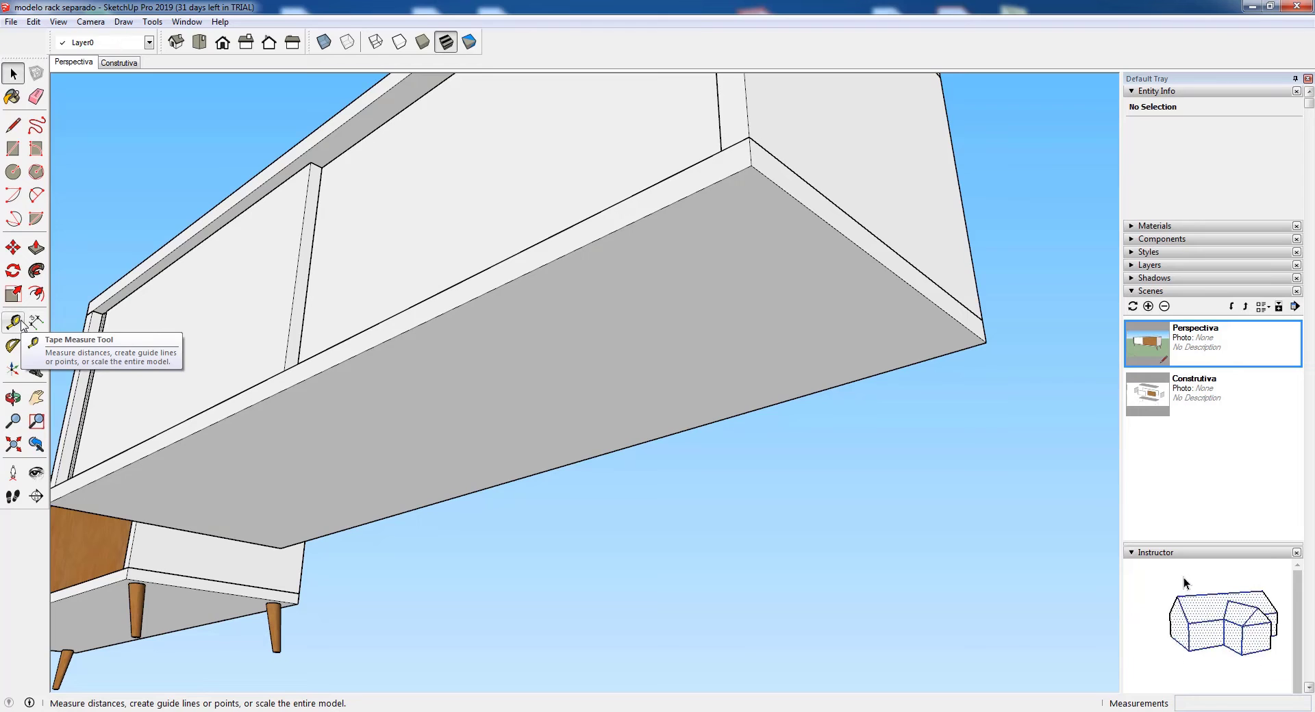
left_click(21, 322)
scroll(831, 164, "up", 2)
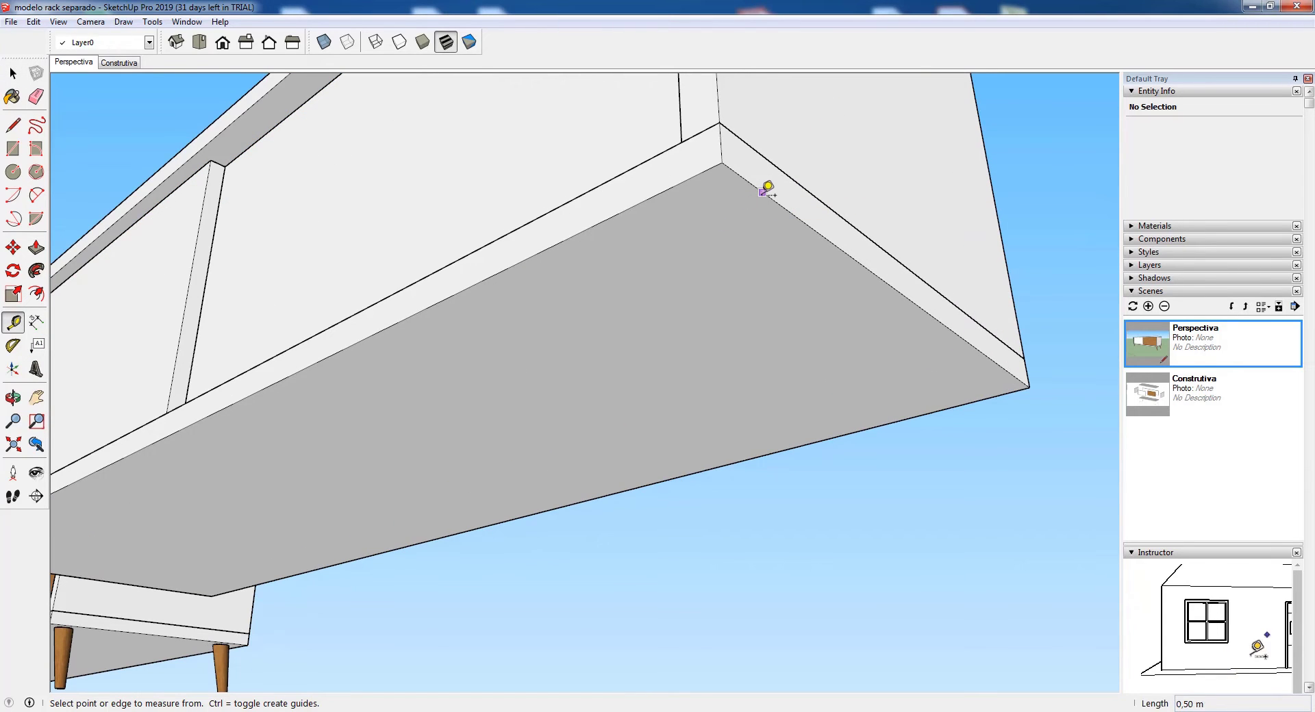
left_click(647, 200)
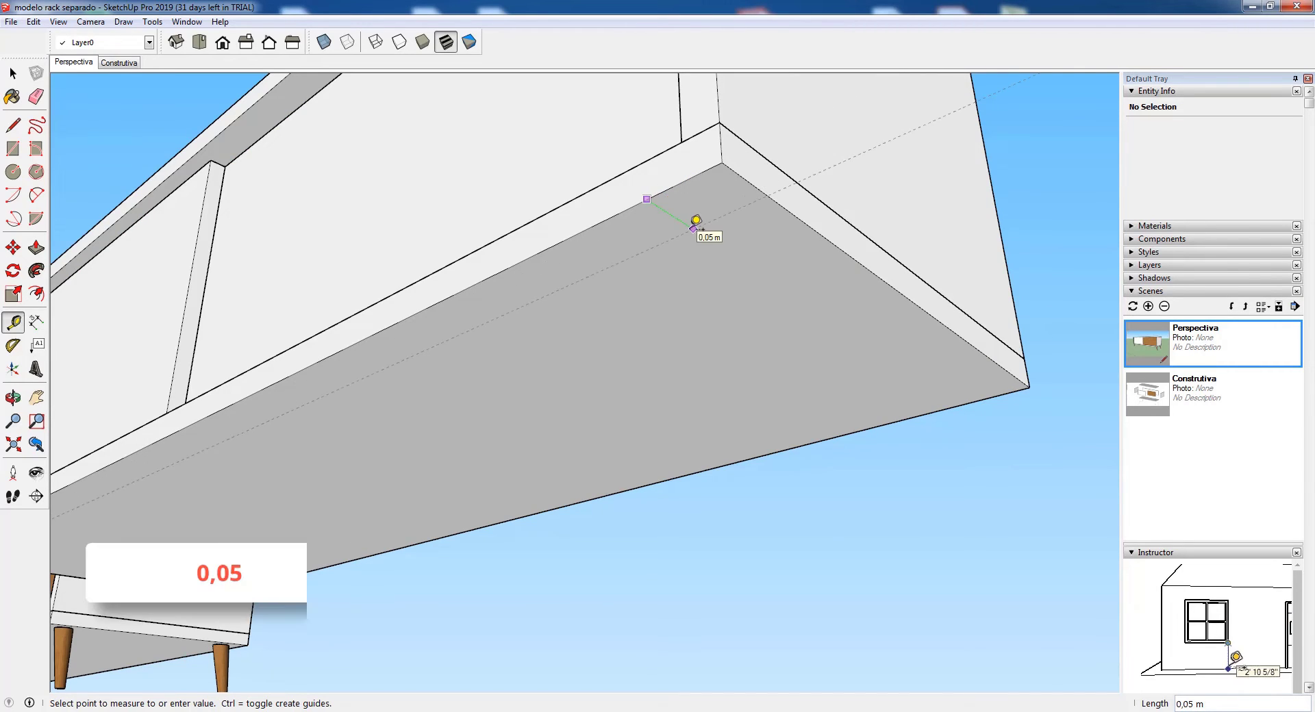
type("0,0")
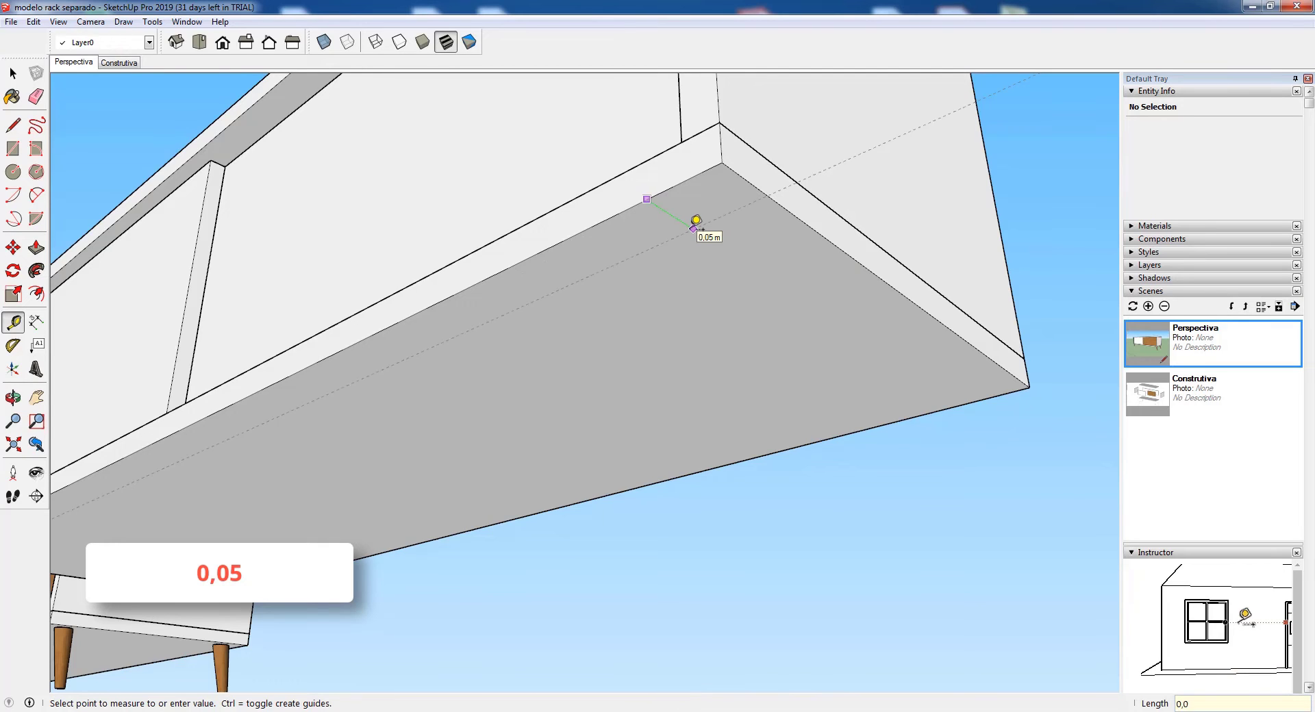
type("5")
key("Return")
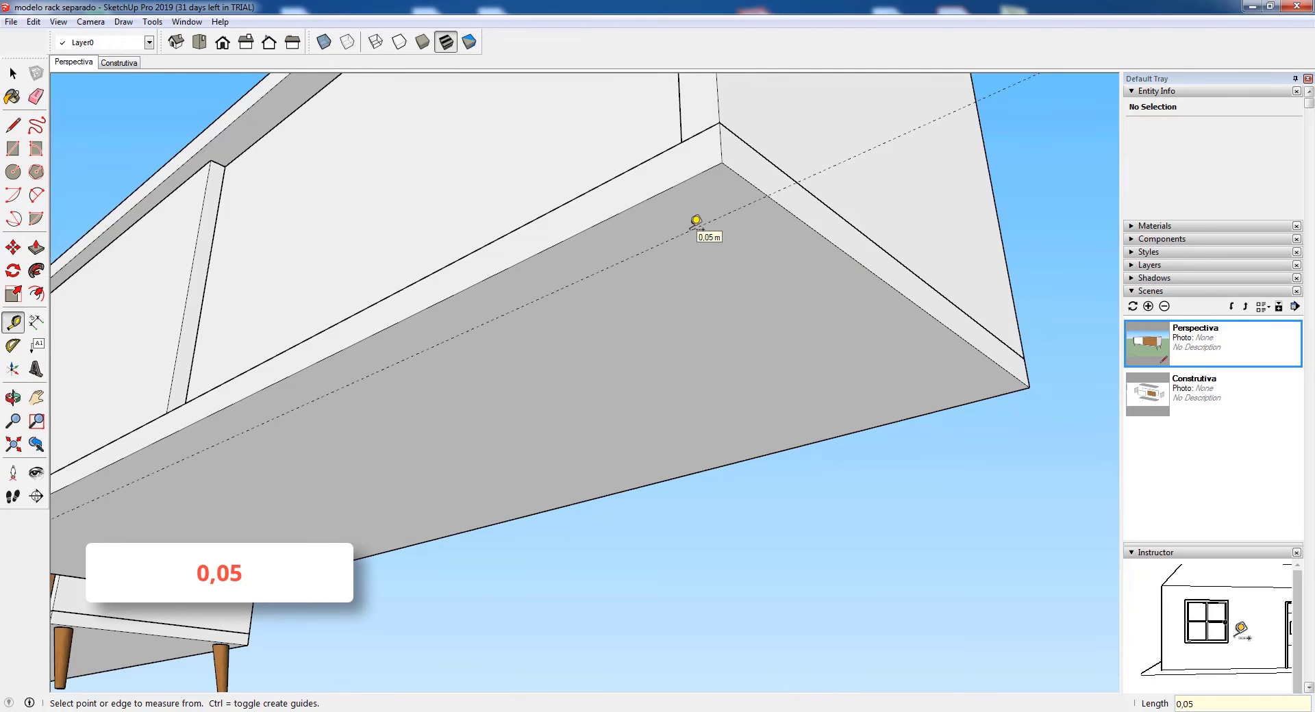
- Place guide lines 0,05 m inward from the underside's end edge nearest the view and from its back edge
left_click(803, 221)
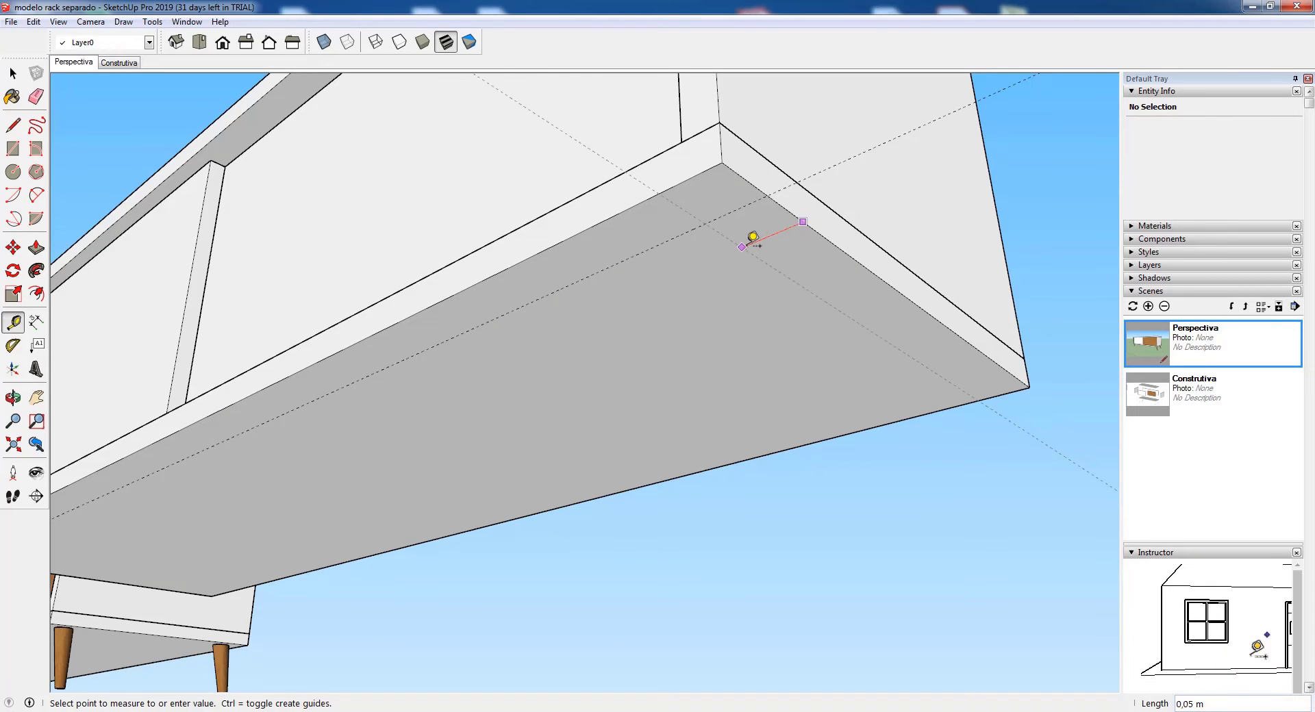
left_click(753, 236)
left_click(890, 423)
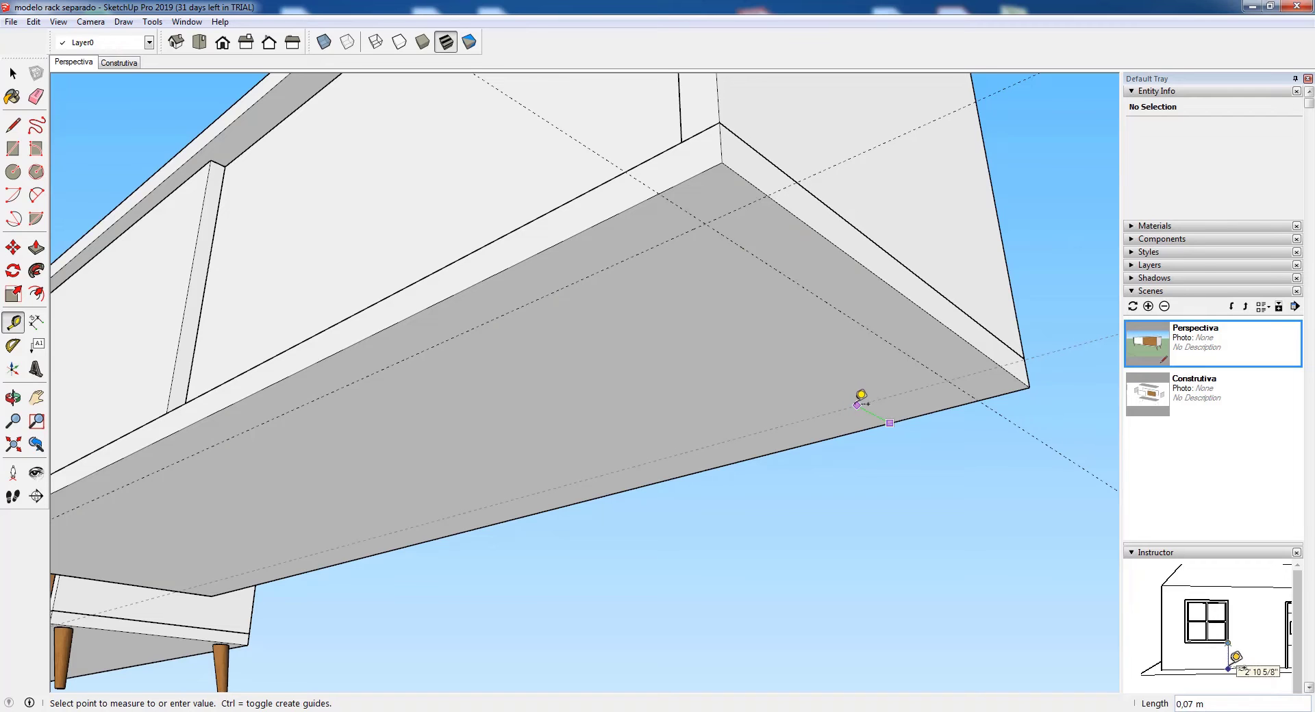
type("0,05")
key("Return")
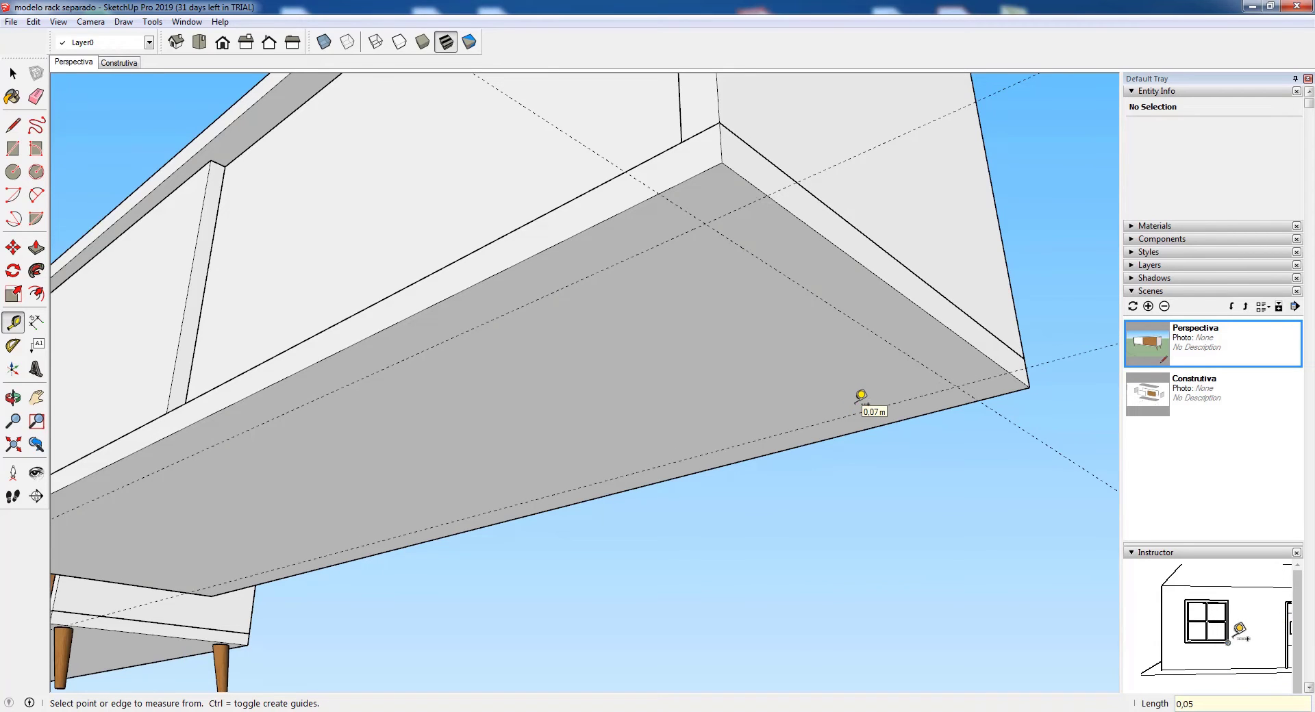
- Place a guide line 0,05 m inward from the underside's opposite end edge, beside the finished rack
scroll(990, 353, "down", 5)
scroll(220, 555, "up", 5)
middle_click_drag(220, 555, 293, 463)
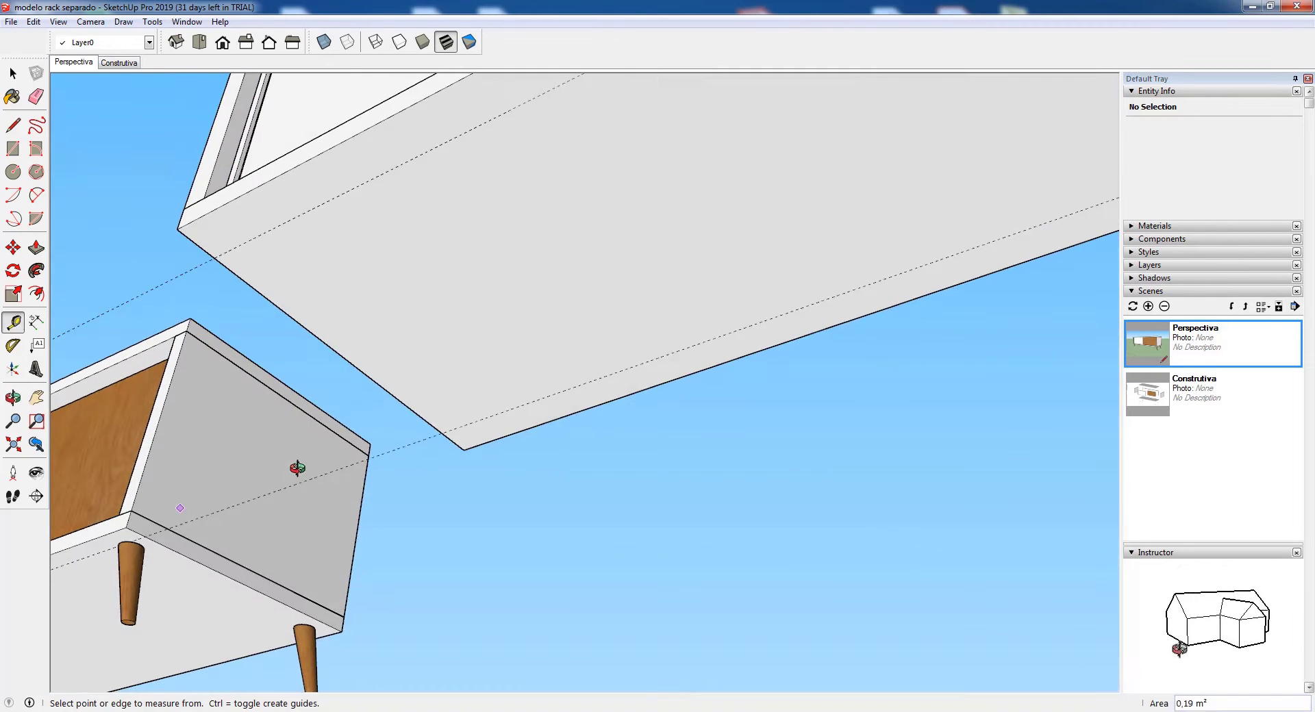
left_click(331, 347)
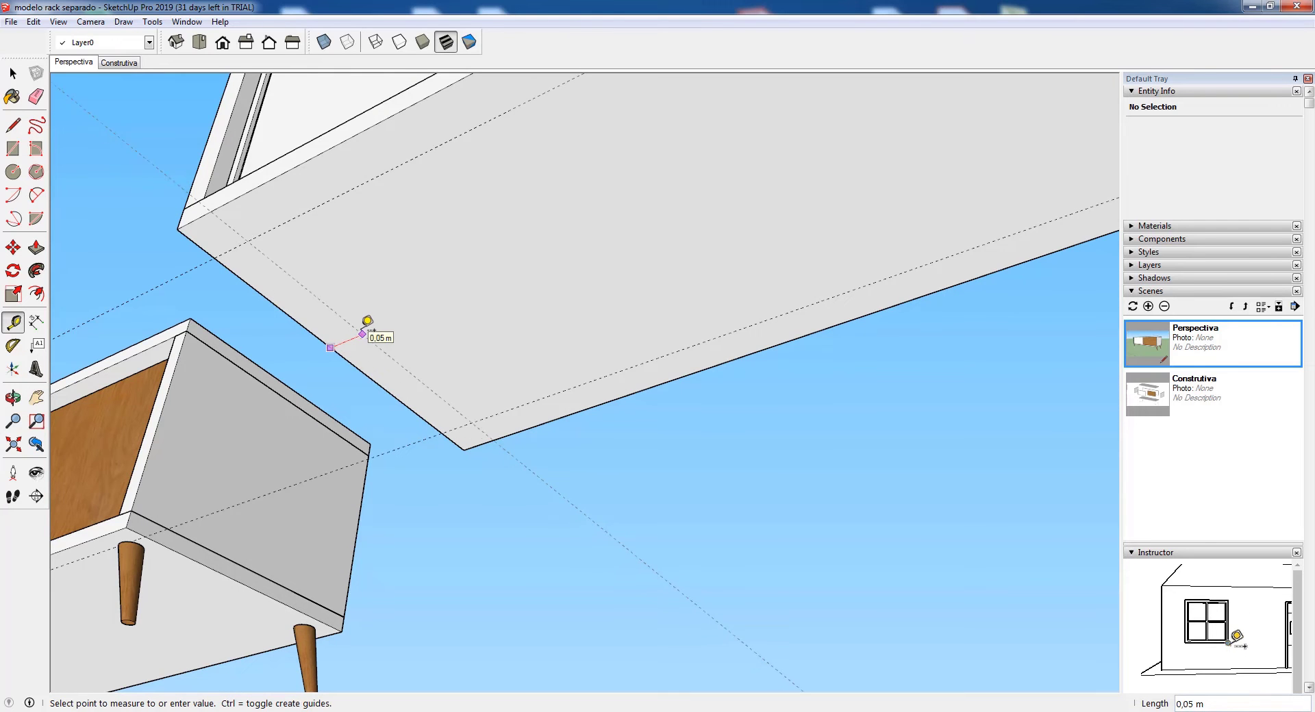
- Draw a circle of radius 0,02 m at the guide intersection in the underside's front corner, away from the finished rack
middle_click_drag(367, 324, 587, 220)
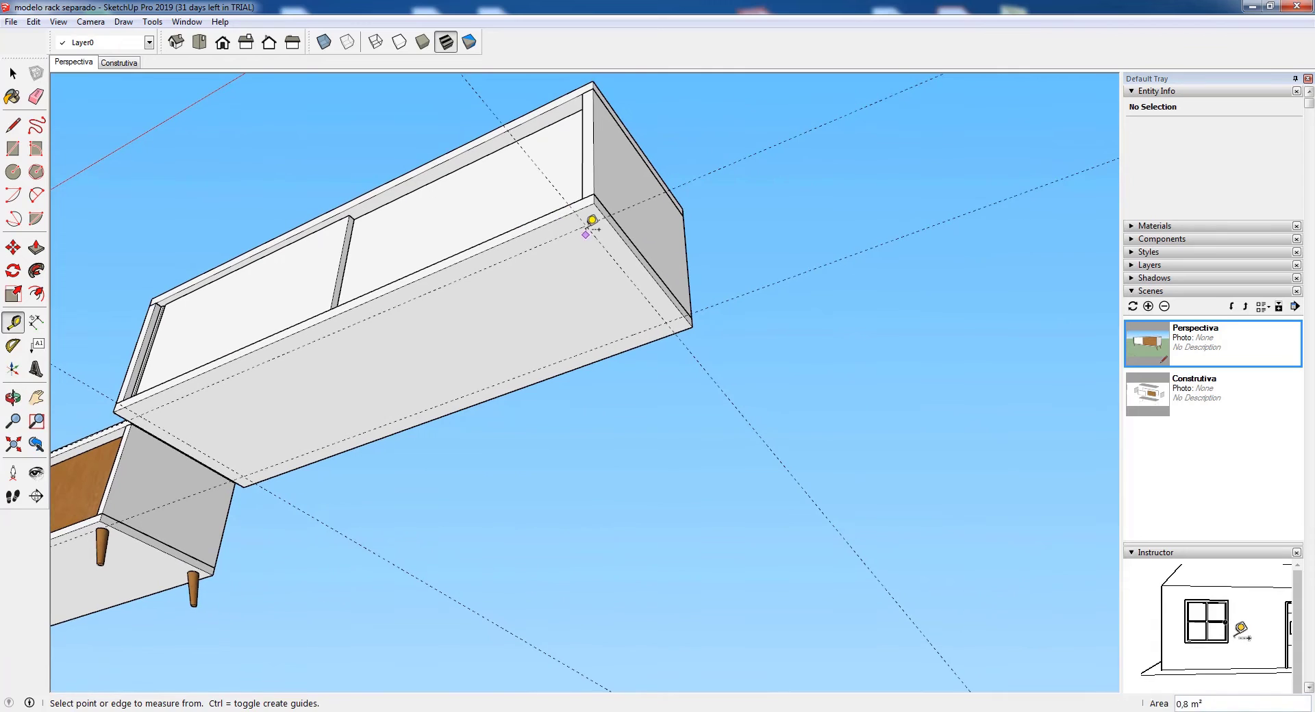
scroll(587, 220, "up", 5)
scroll(598, 171, "up", 2)
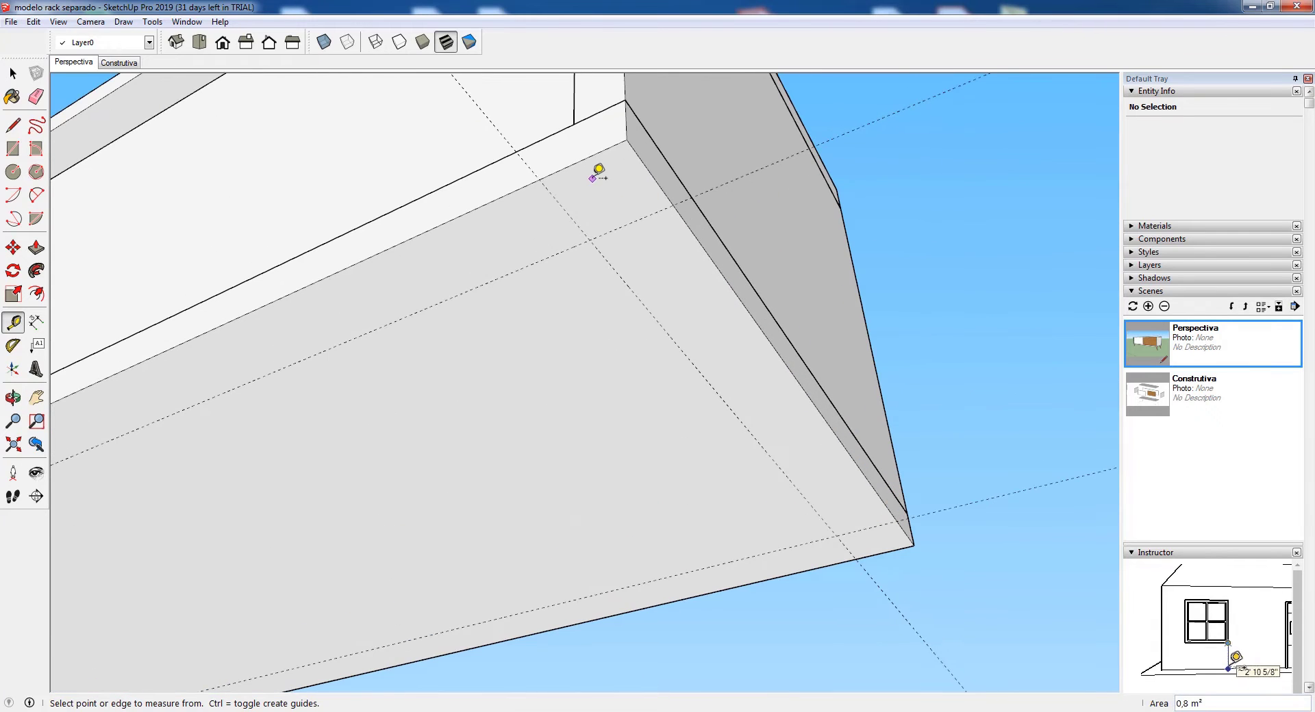
left_click(13, 171)
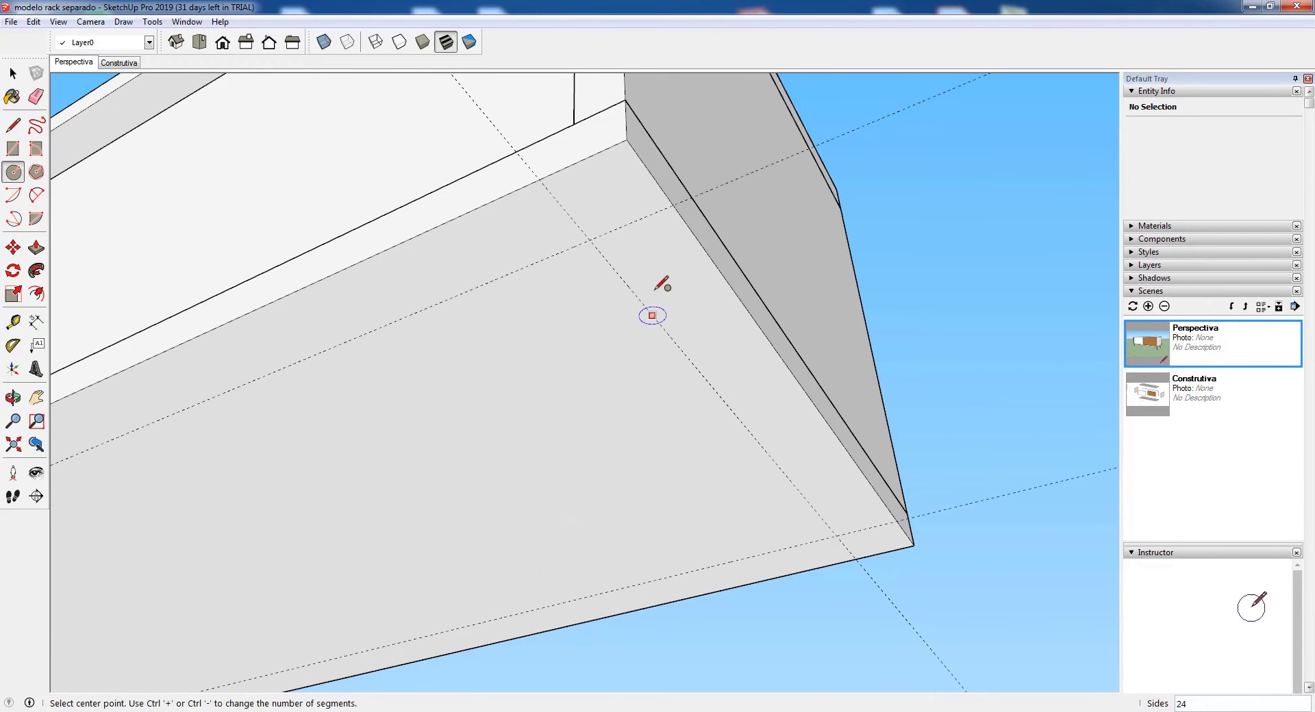
left_click(590, 240)
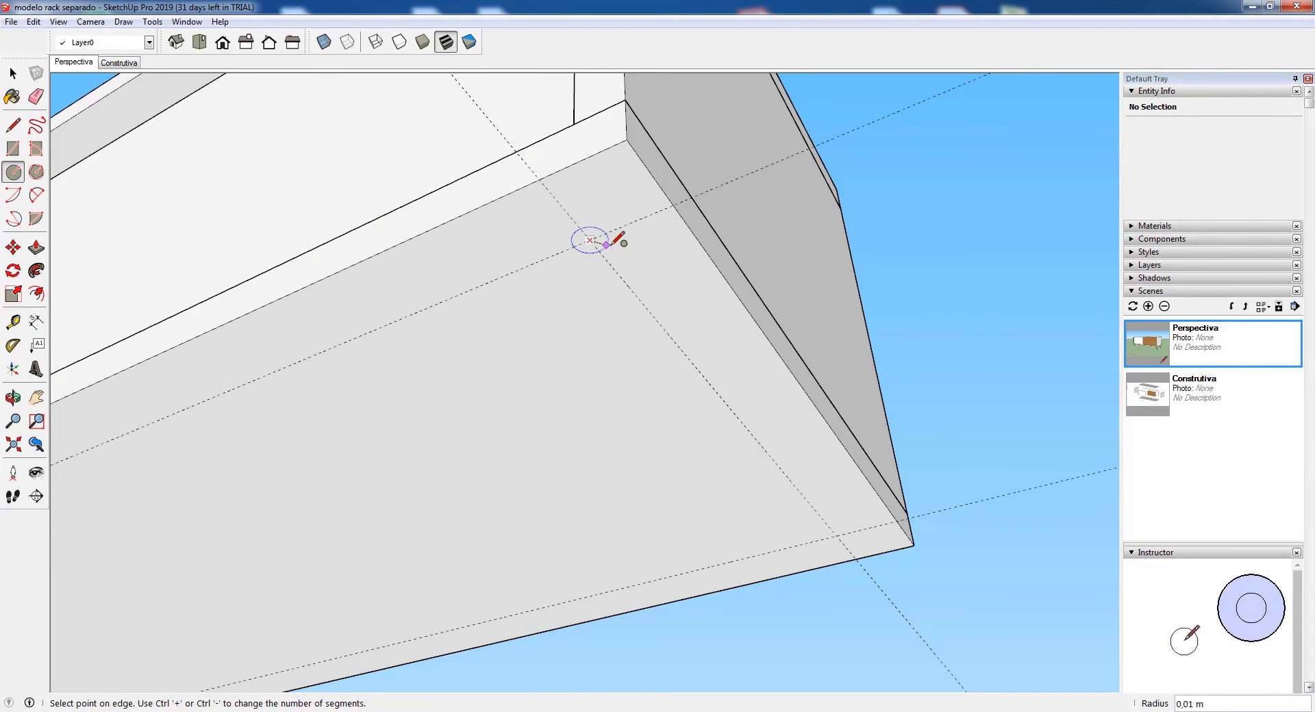
type("0,")
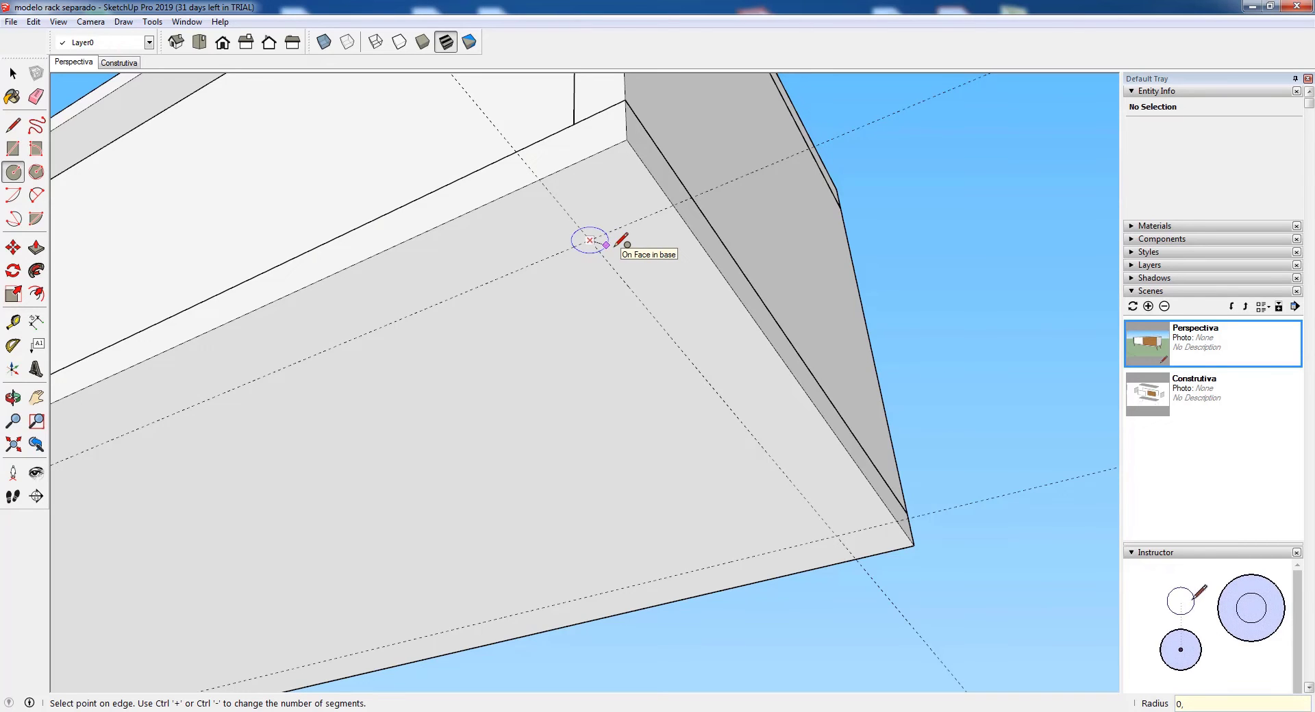
type("02")
key("Return")
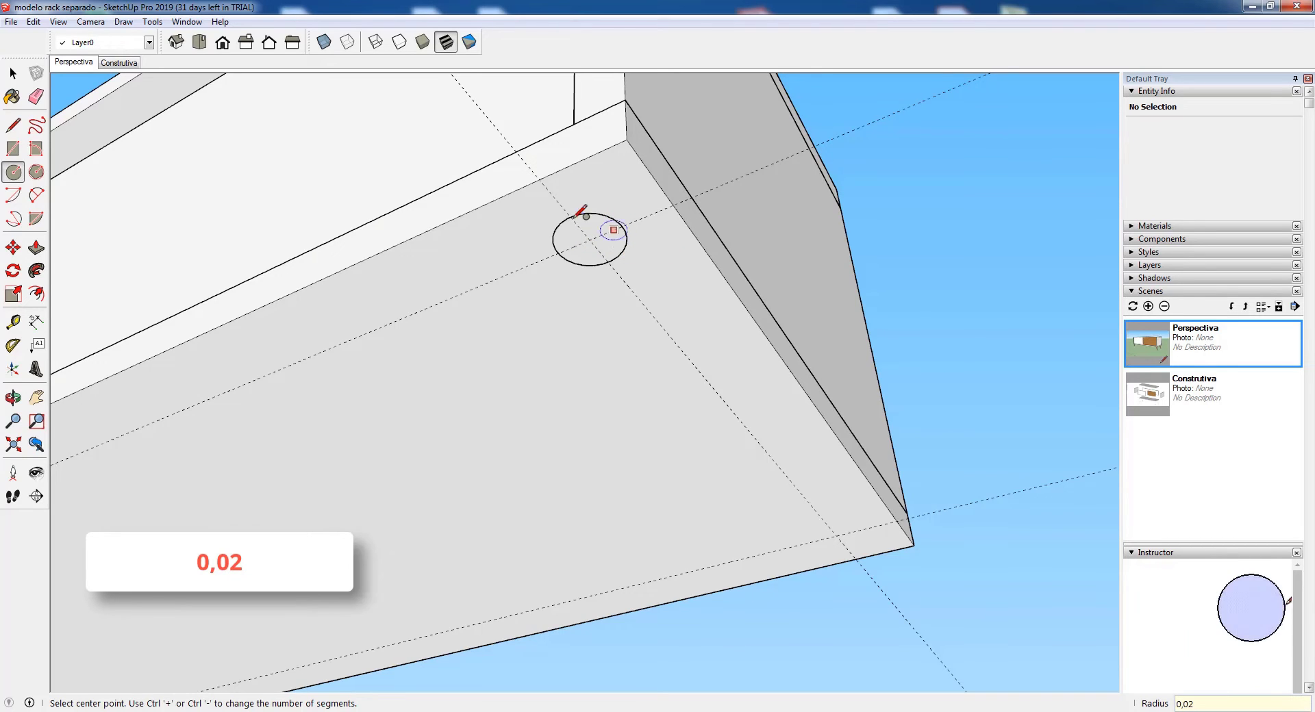
- Push/Pull the circle 0,12 m downward from the underside to form a cylindrical leg
scroll(675, 299, "down", 2)
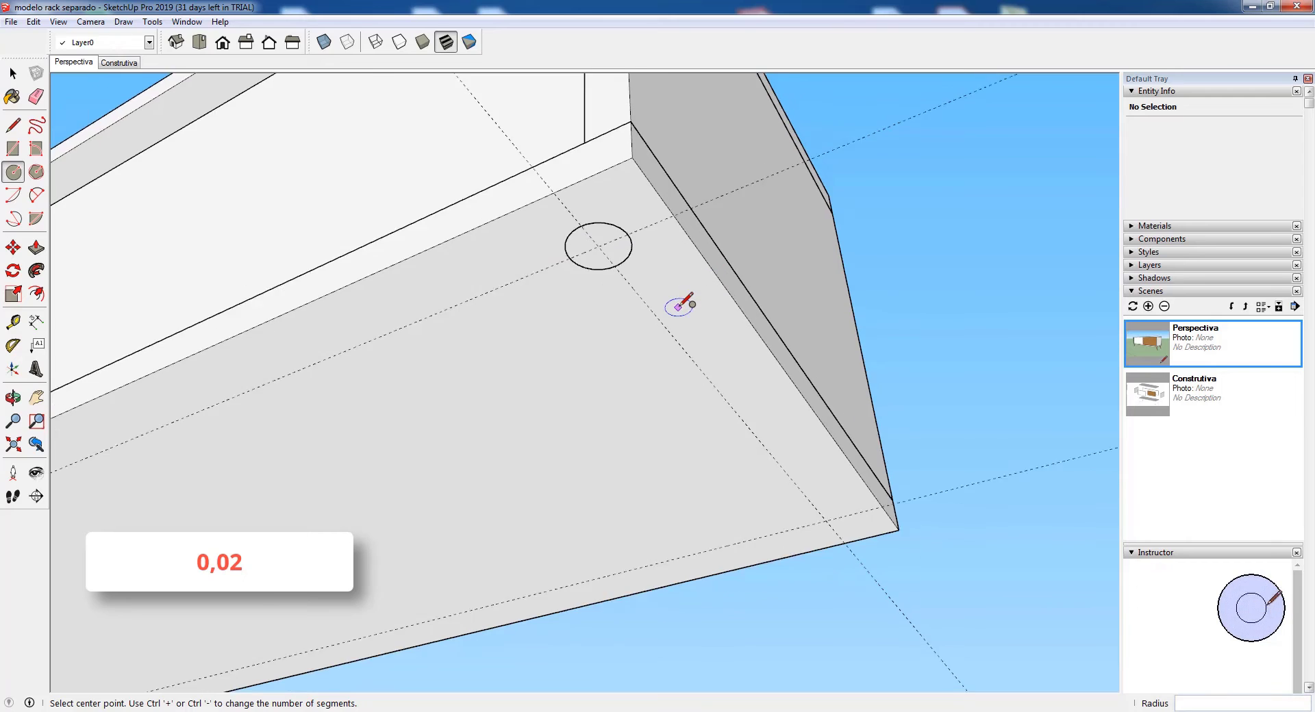
left_click(36, 248)
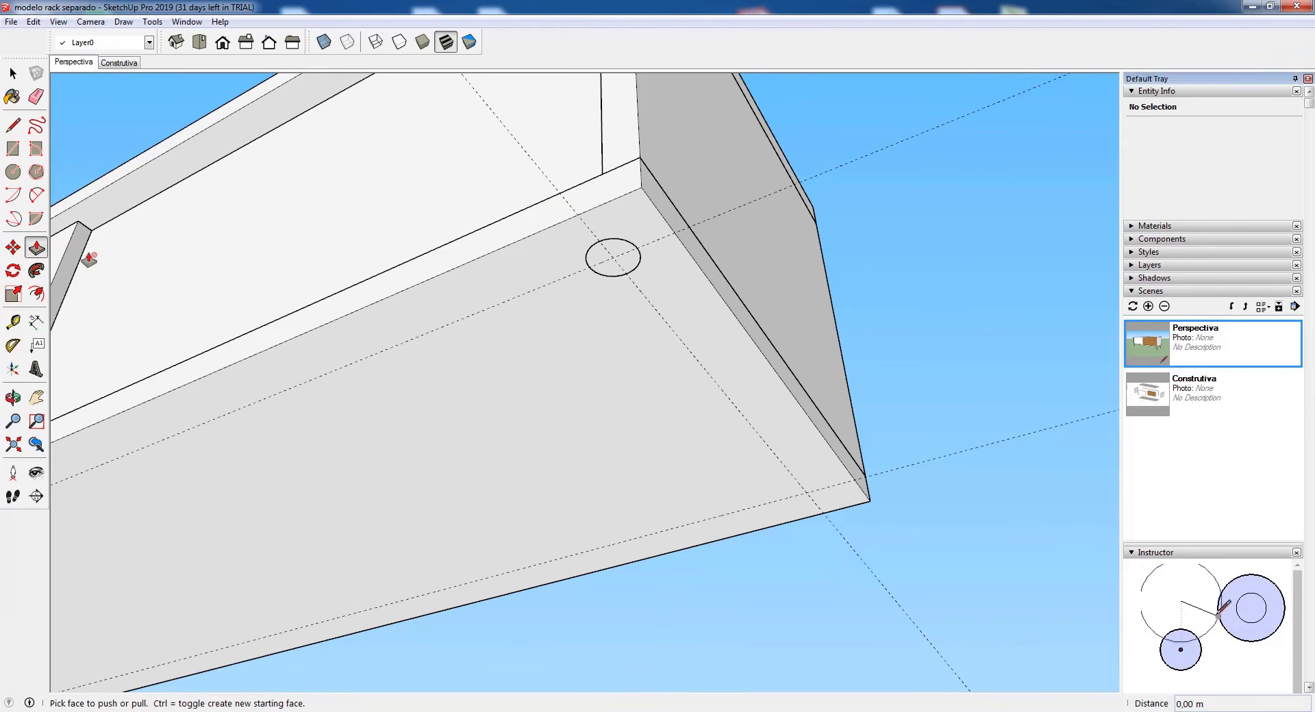
left_click(612, 257)
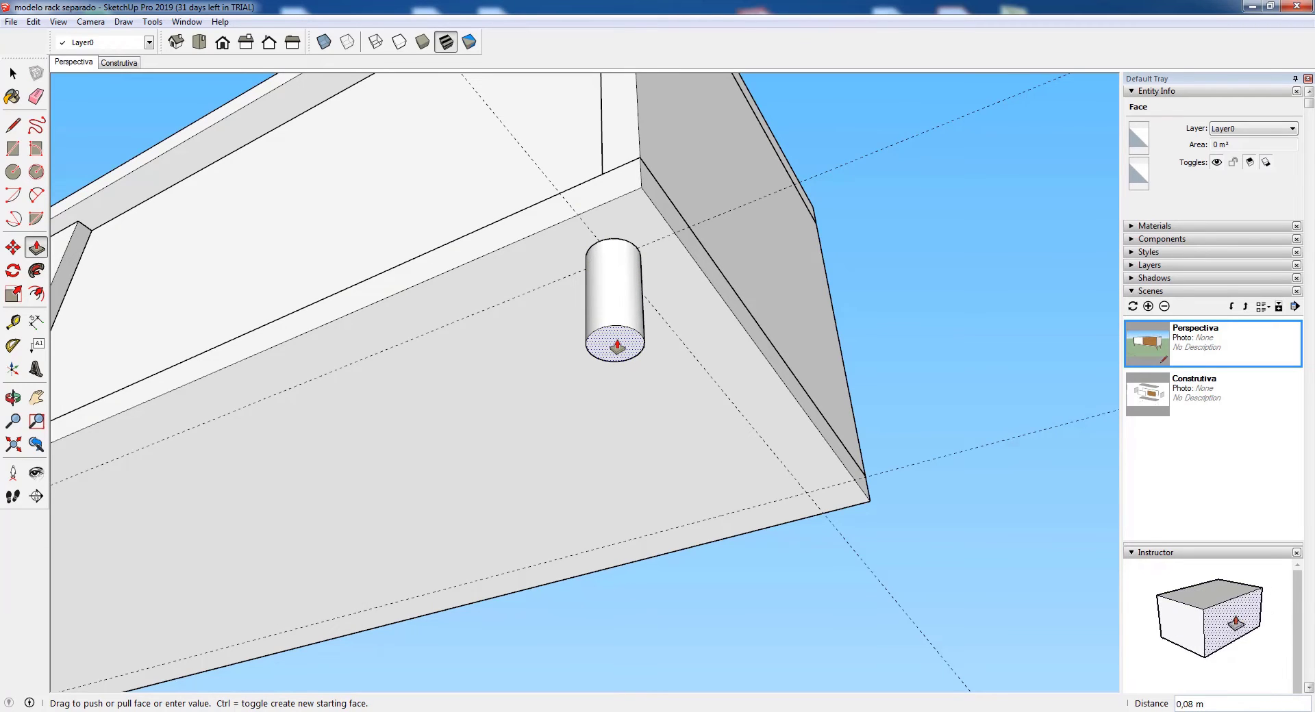
type("0,12")
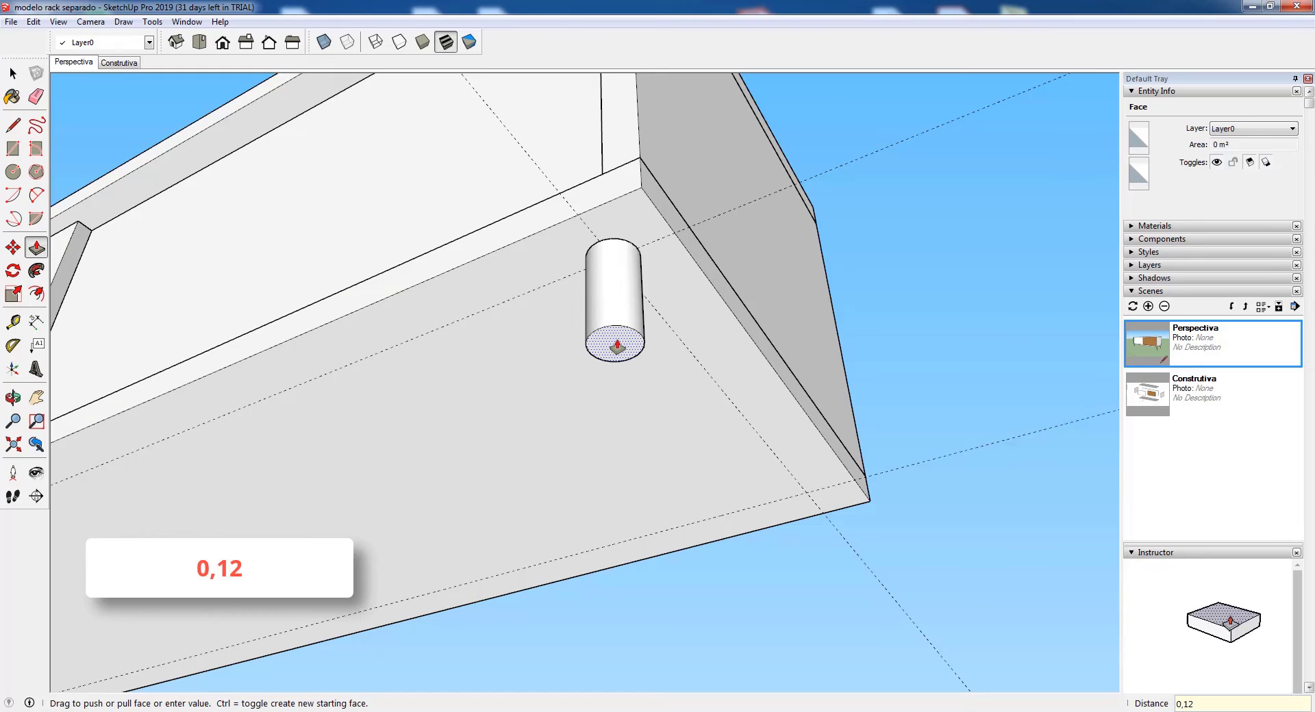
key("Return")
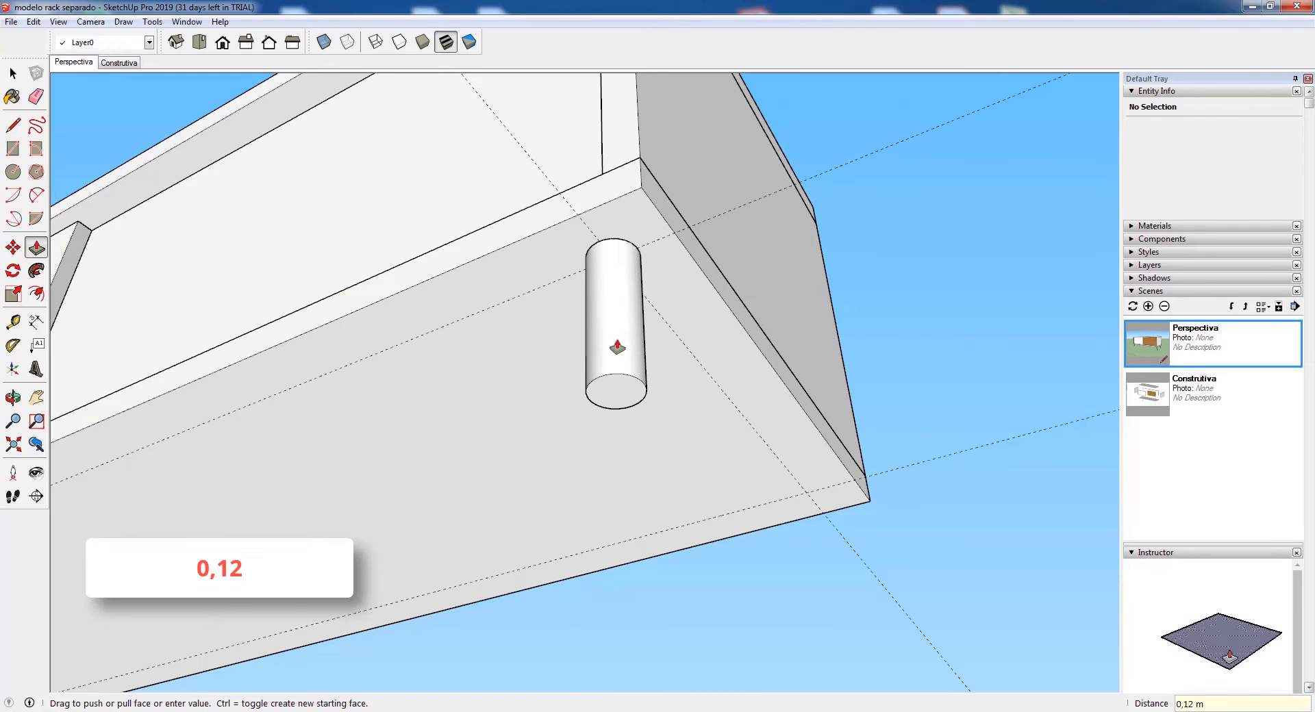
- Scale the leg's bottom face uniformly about its centre to 0,50 so the leg tapers
scroll(631, 386, "up", 2)
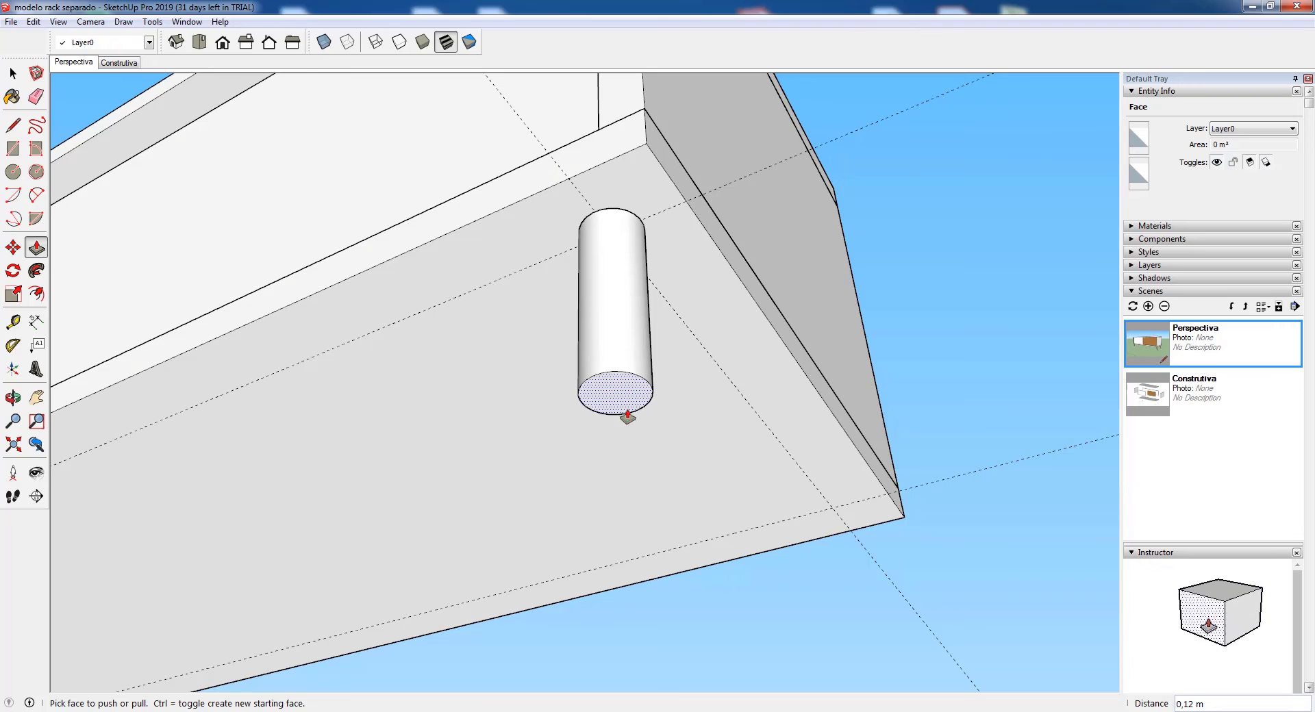
key("space")
left_click(602, 386)
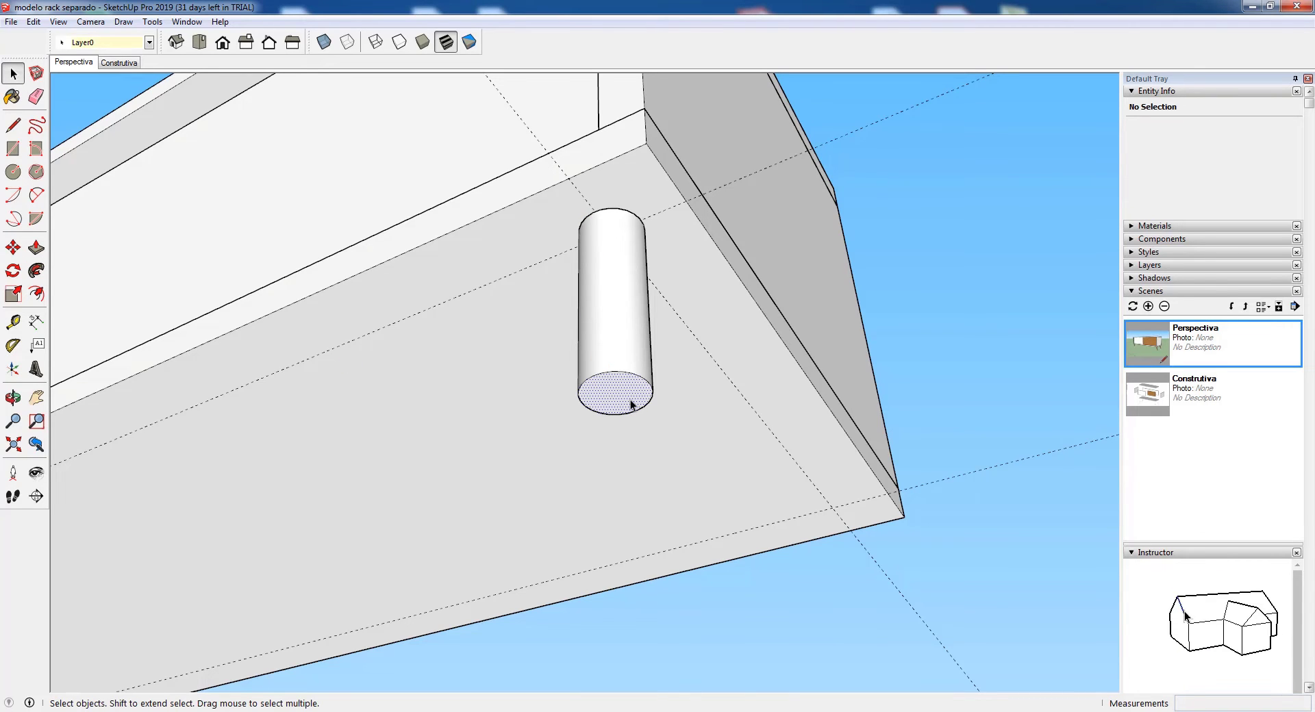
scroll(616, 394, "up", 1)
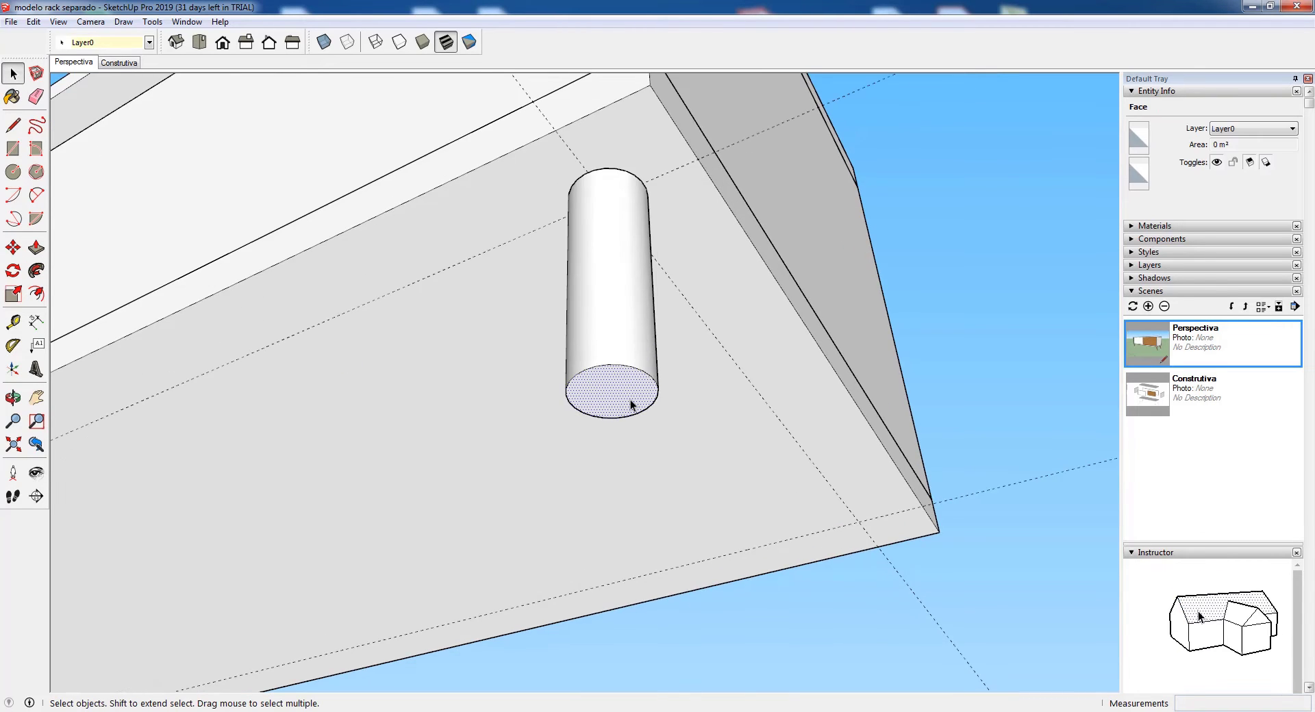
left_click(21, 298)
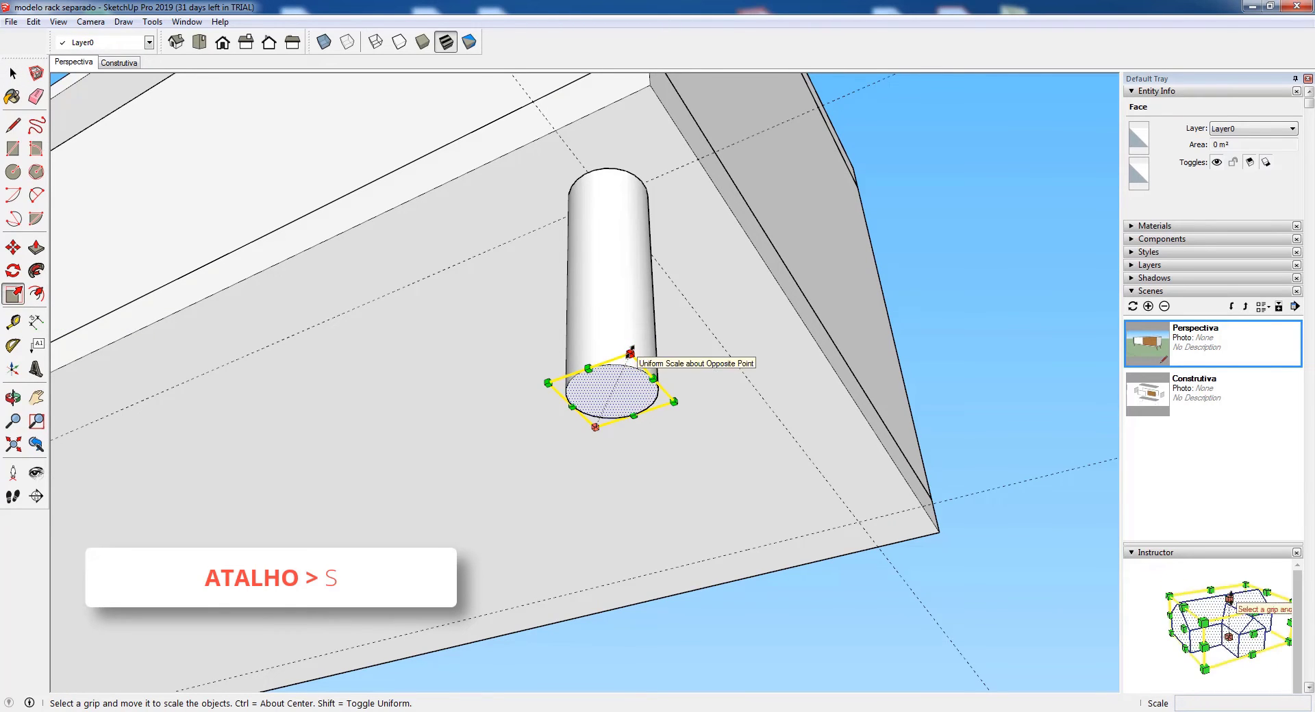
left_click_drag(631, 352, 620, 373)
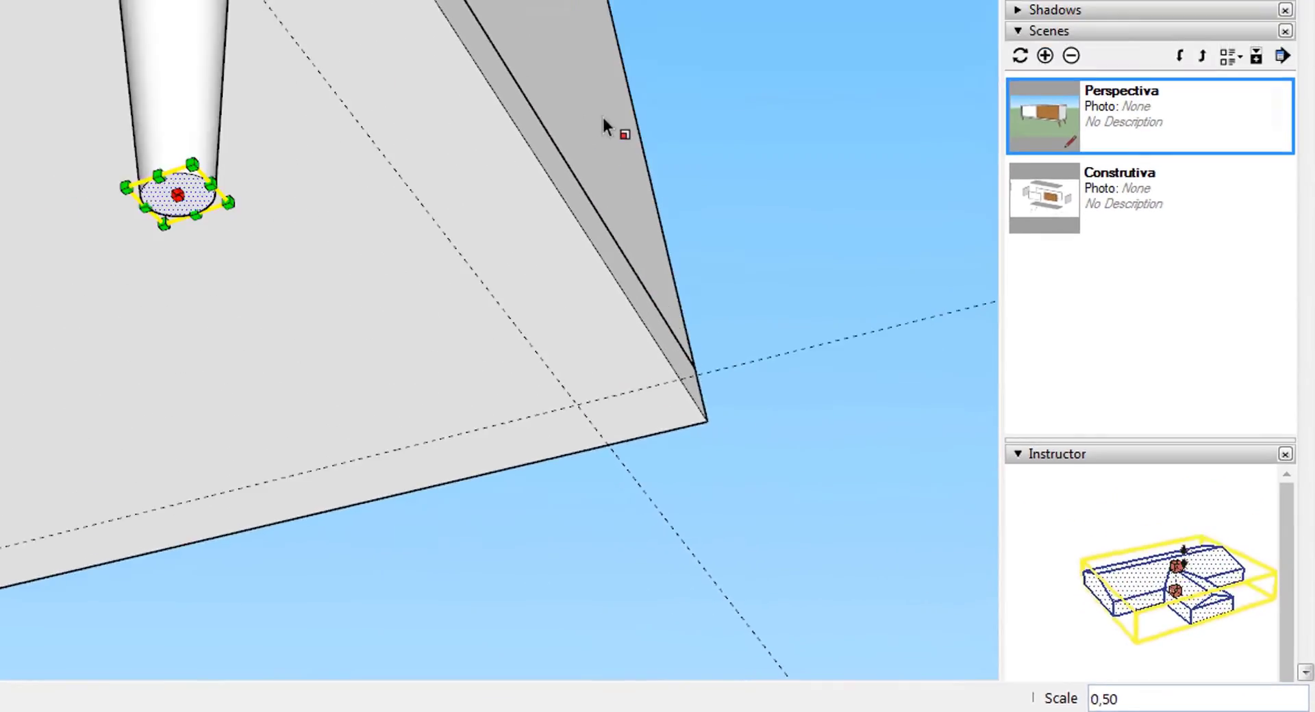
scroll(690, 35, "down", 2)
key("space")
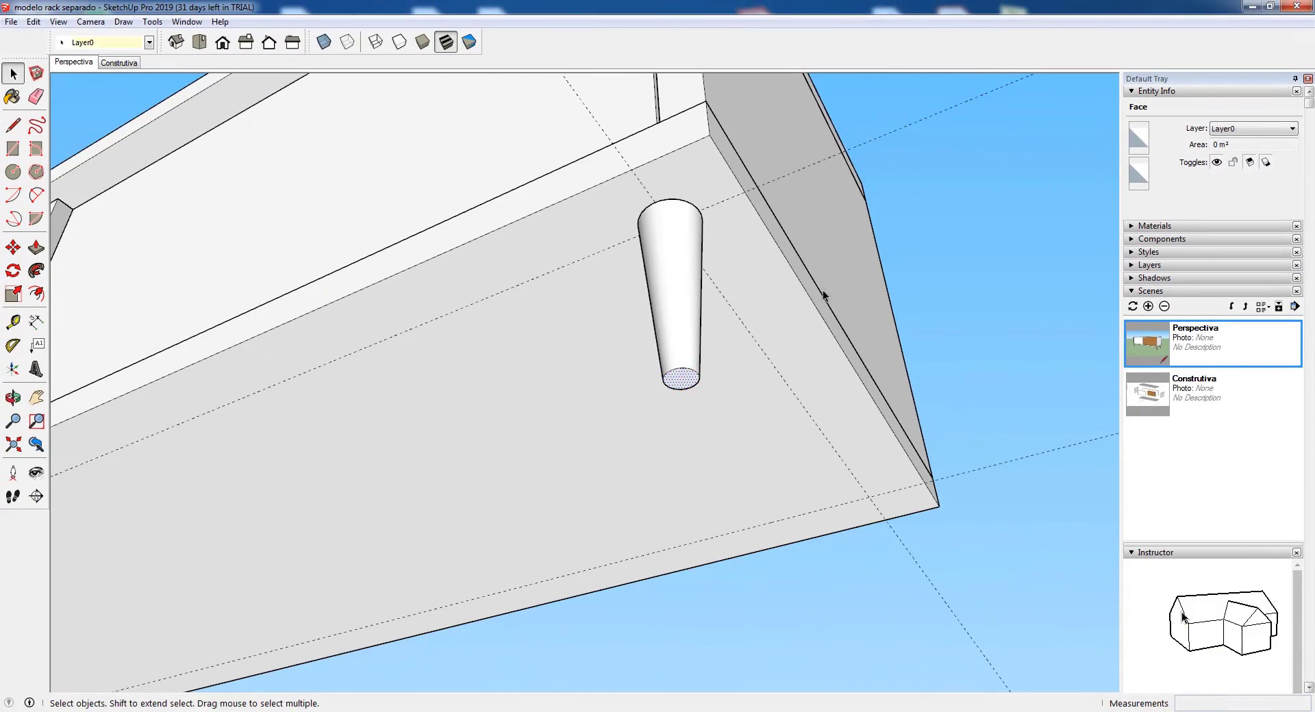
- Move the leg's bottom face 0,05 m outward along the rack's length so the leg splays toward the nearby end
scroll(709, 302, "down", 2)
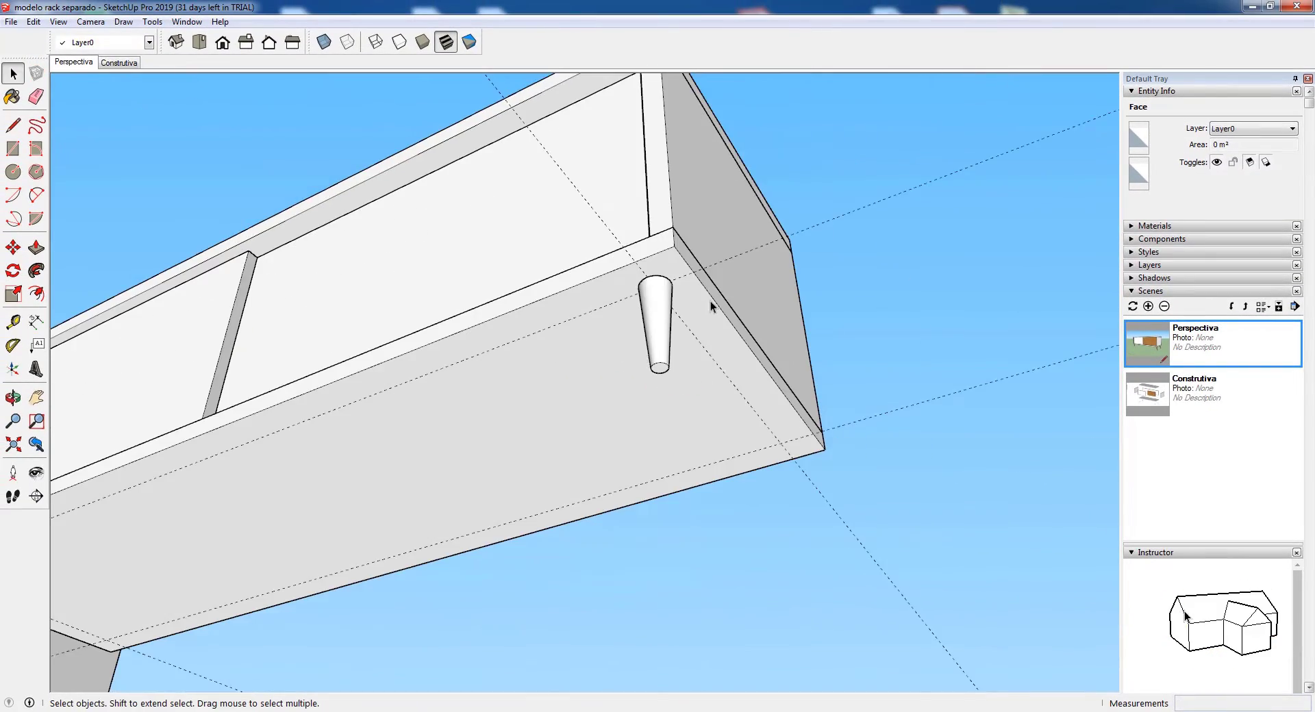
middle_click_drag(710, 301, 702, 379)
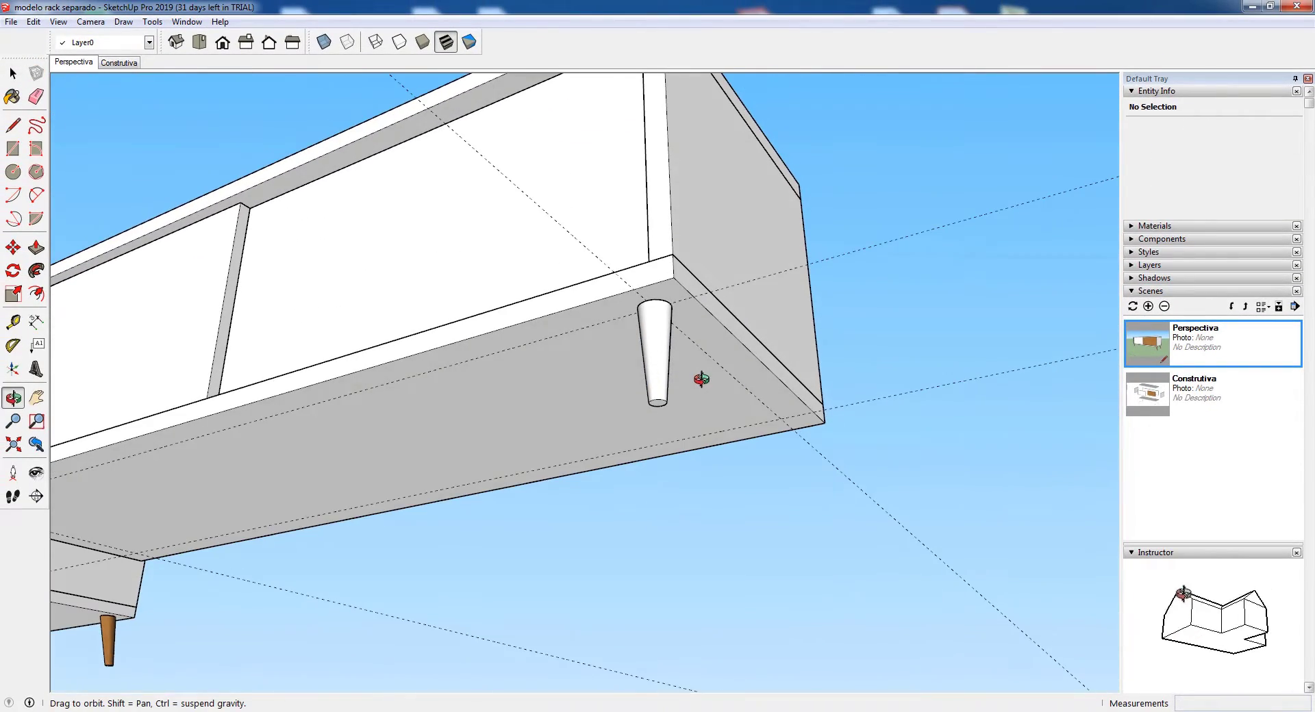
scroll(702, 389, "up", 2)
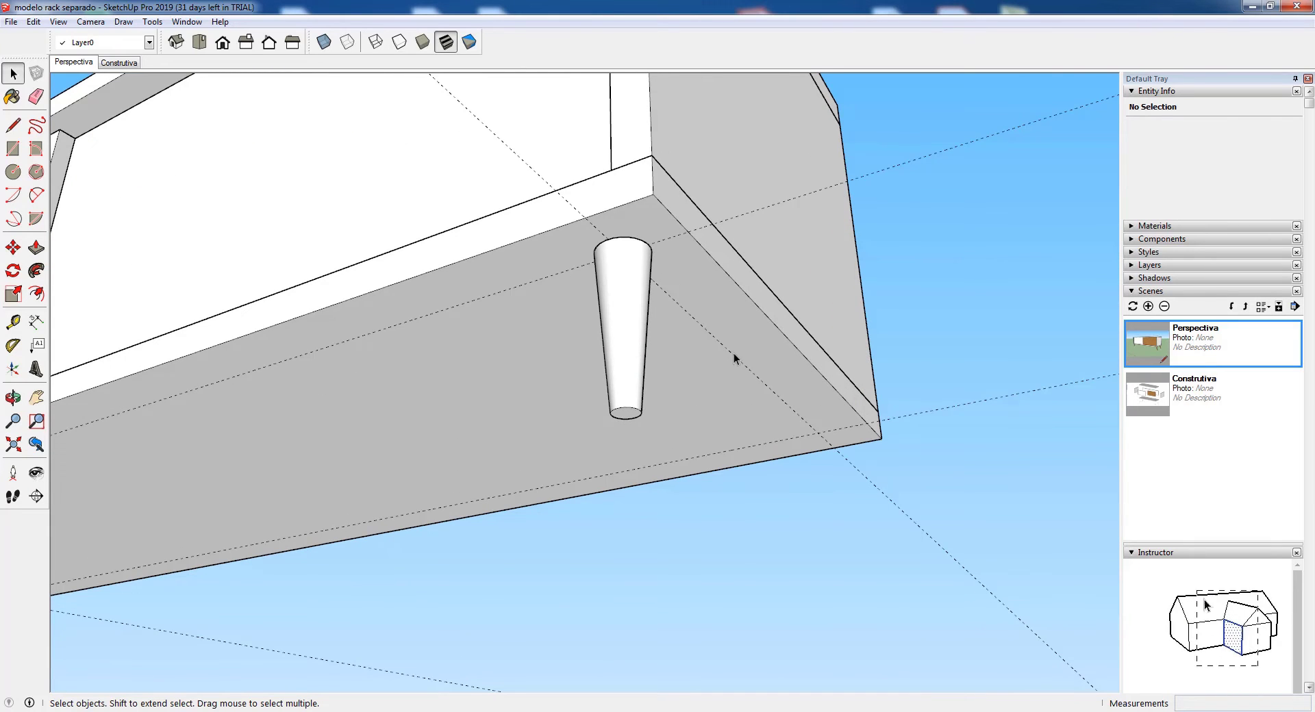
left_click(627, 417)
scroll(627, 417, "up", 1)
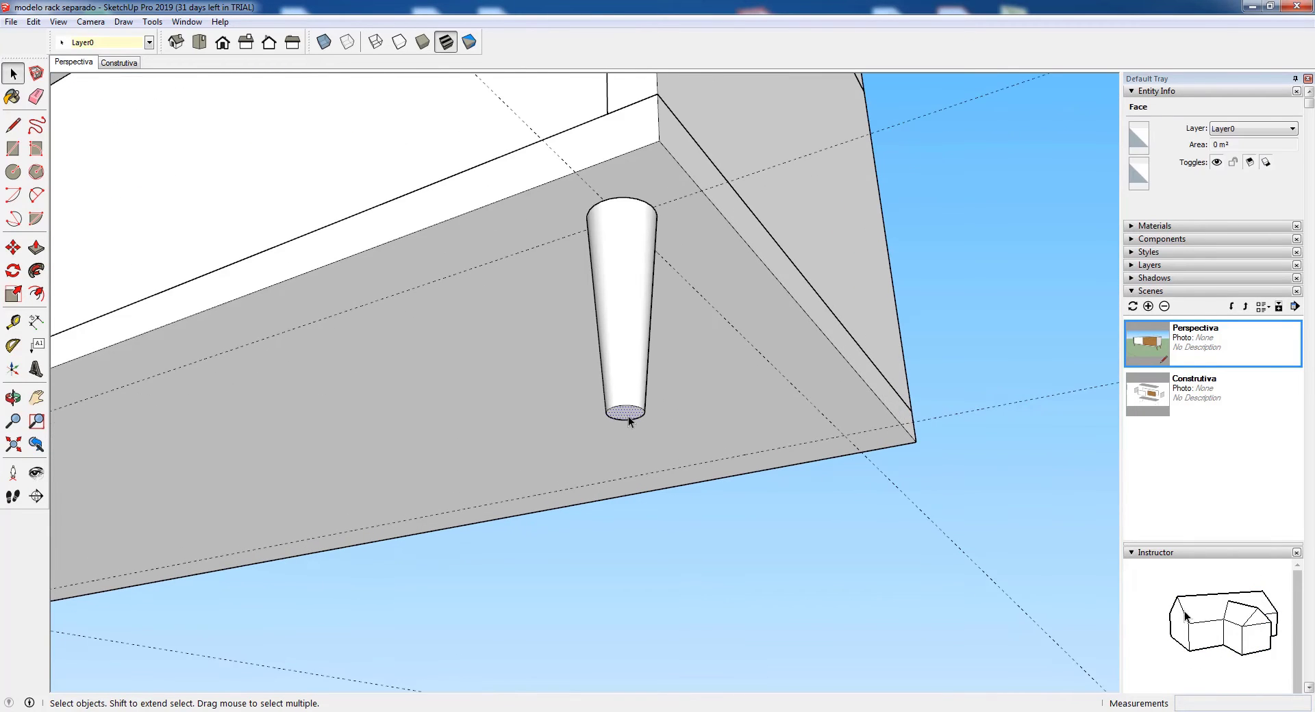
left_click(13, 247)
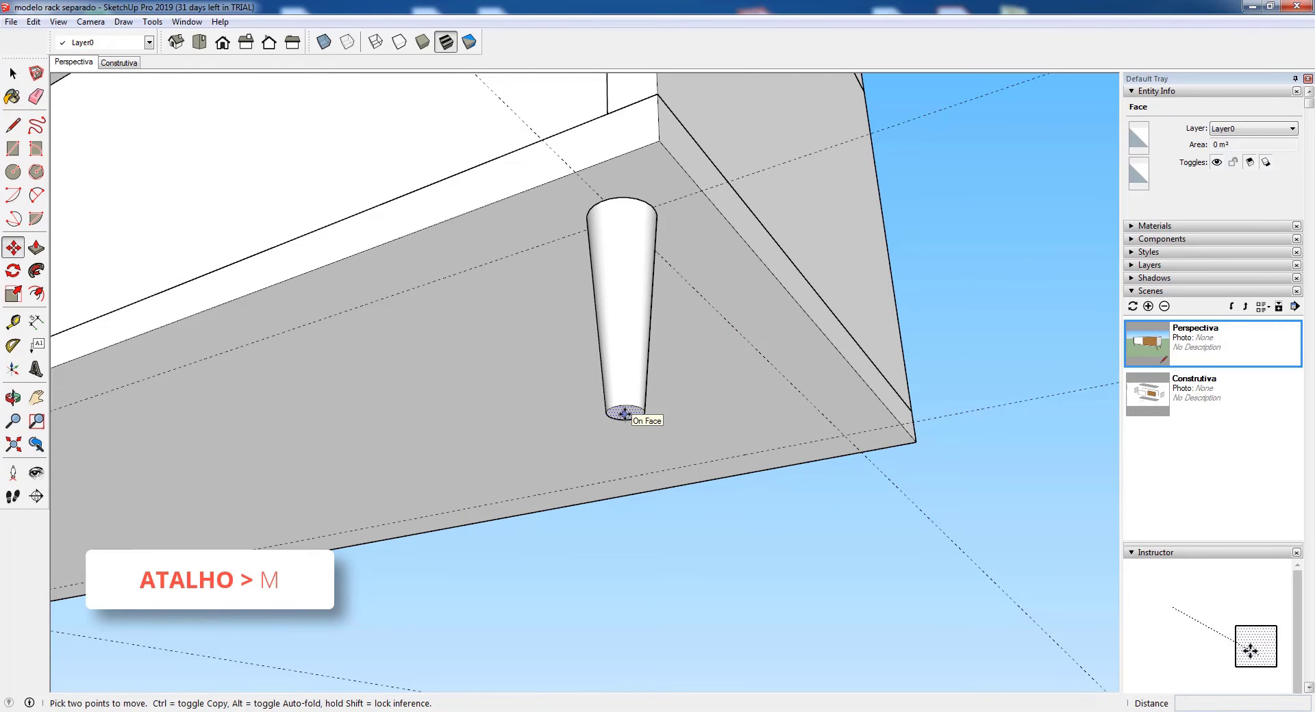
left_click(646, 403)
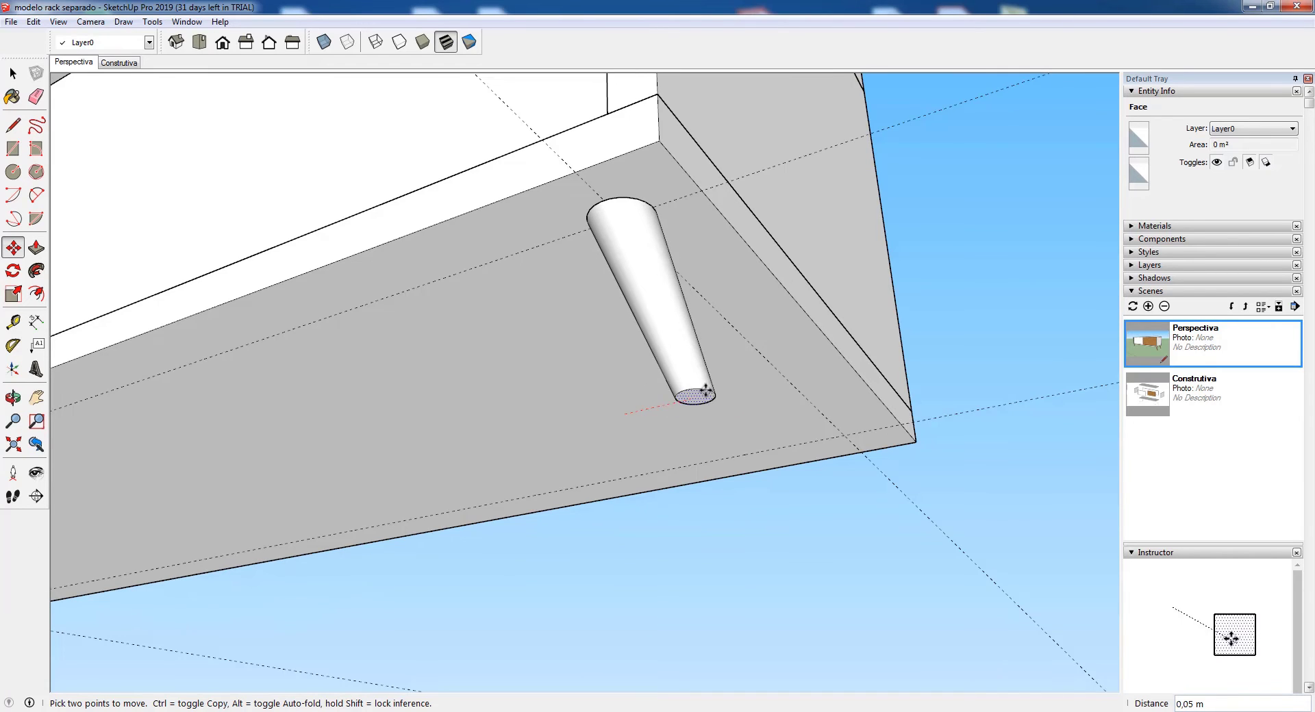
type(",05")
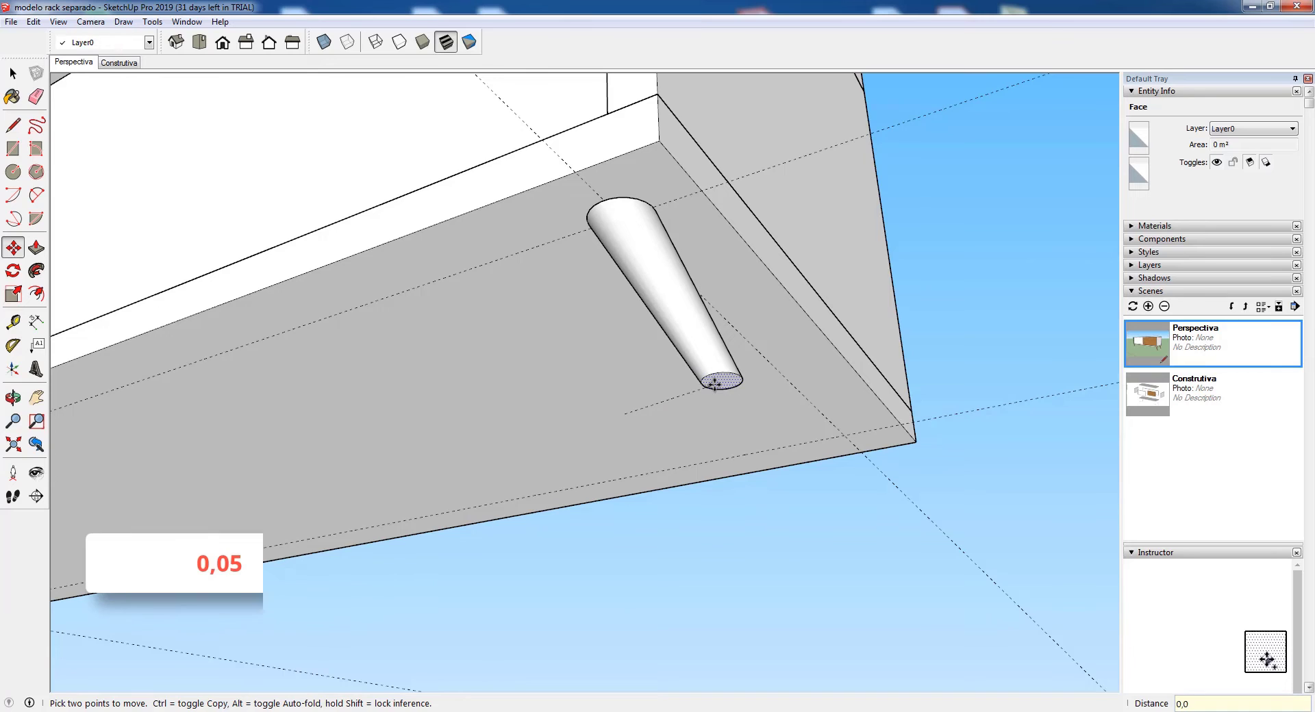
key("Return")
scroll(714, 384, "down", 1)
scroll(714, 385, "down", 4)
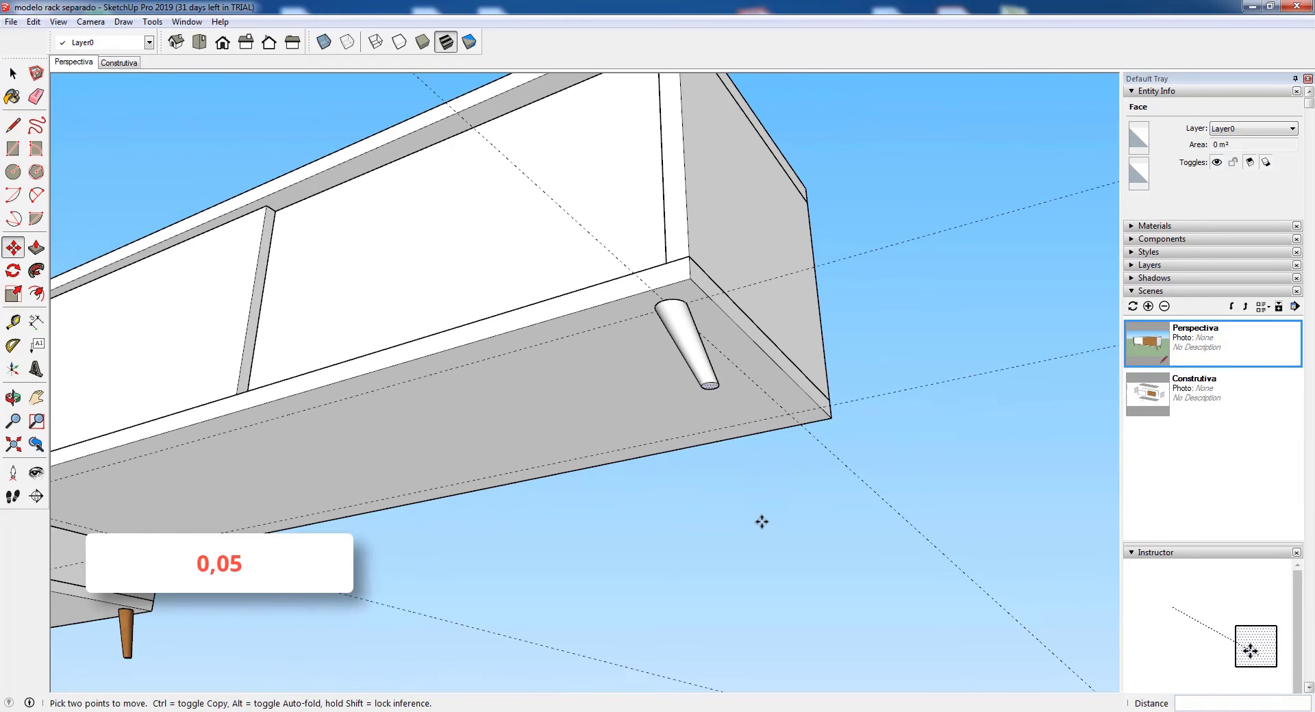
key("space")
middle_click_drag(828, 431, 850, 367)
left_click(850, 367)
- Make the whole splayed leg into a component with the definition name "pe rack"
scroll(791, 361, "up", 2)
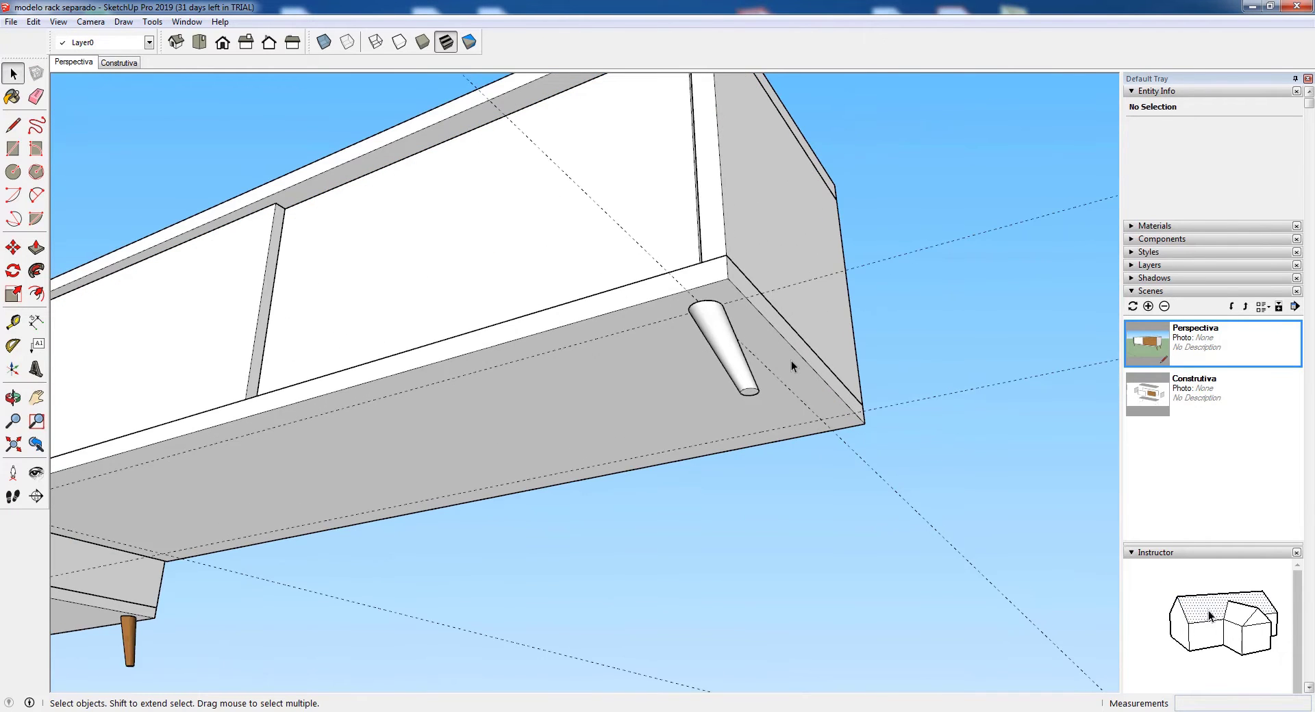
scroll(789, 369, "up", 2)
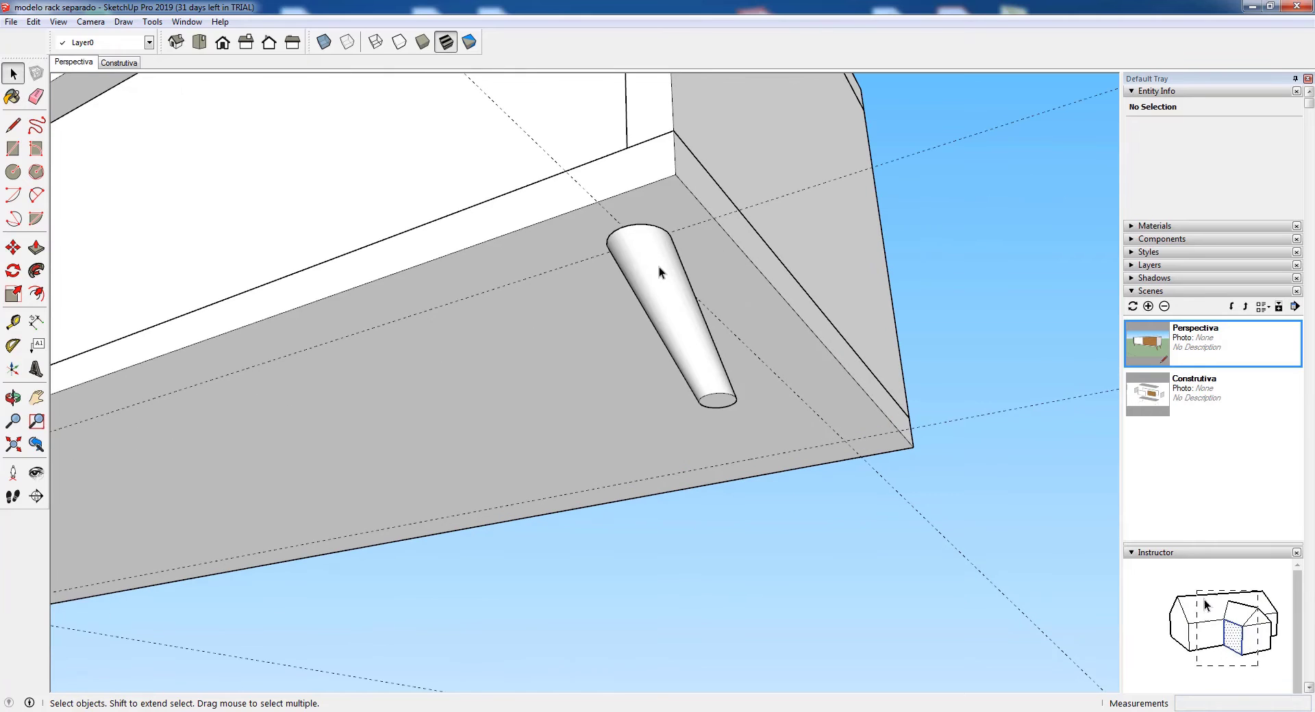
triple_click(667, 290)
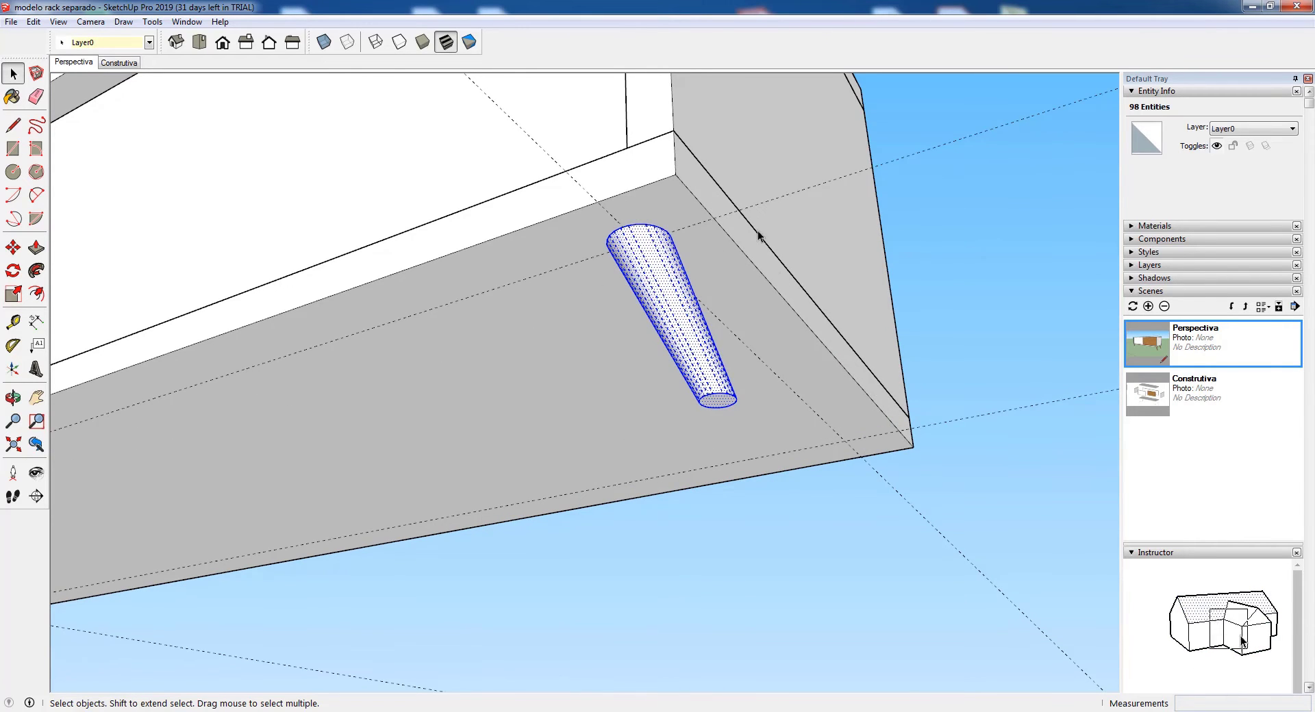
right_click(659, 275)
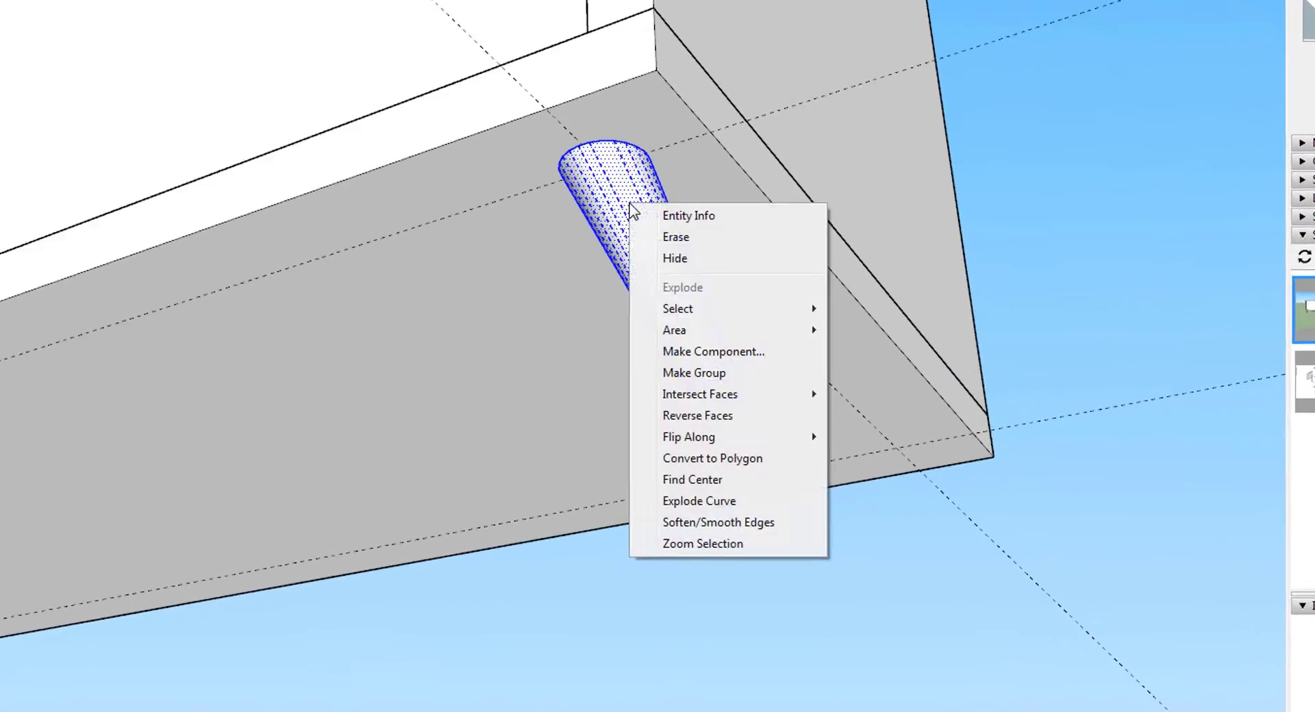
left_click(723, 352)
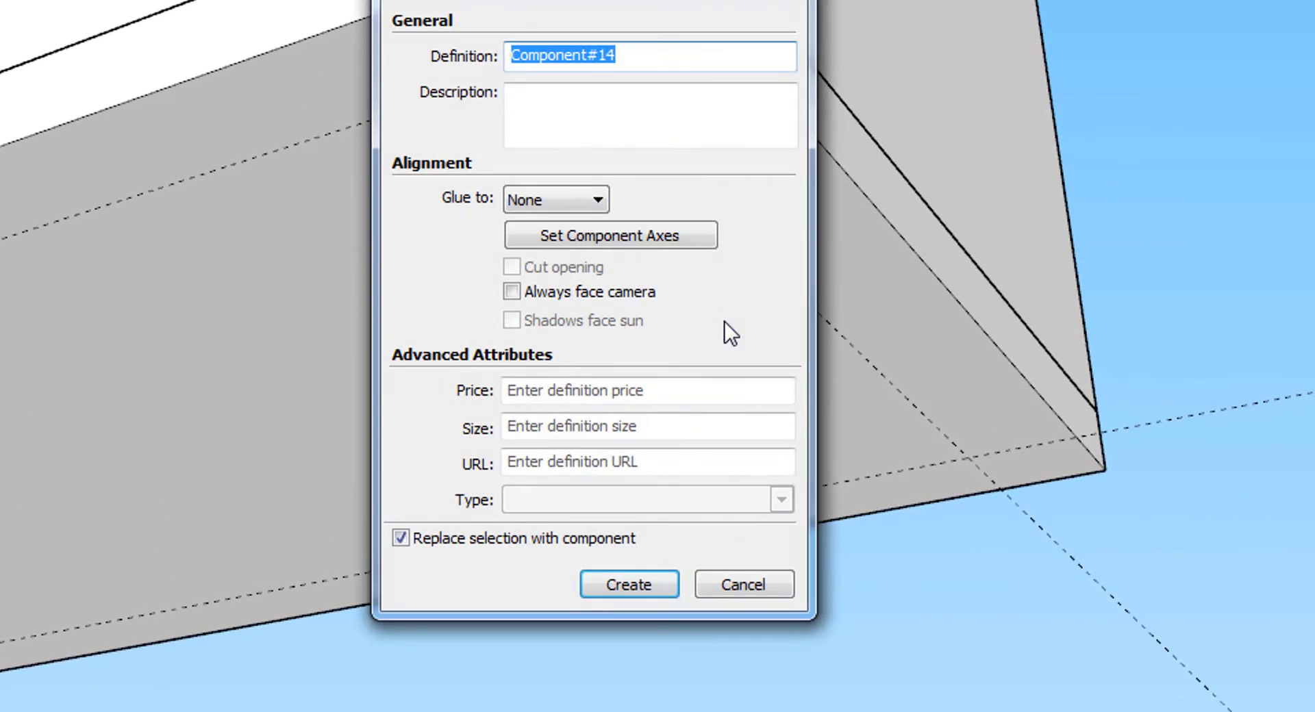
type("pe rack")
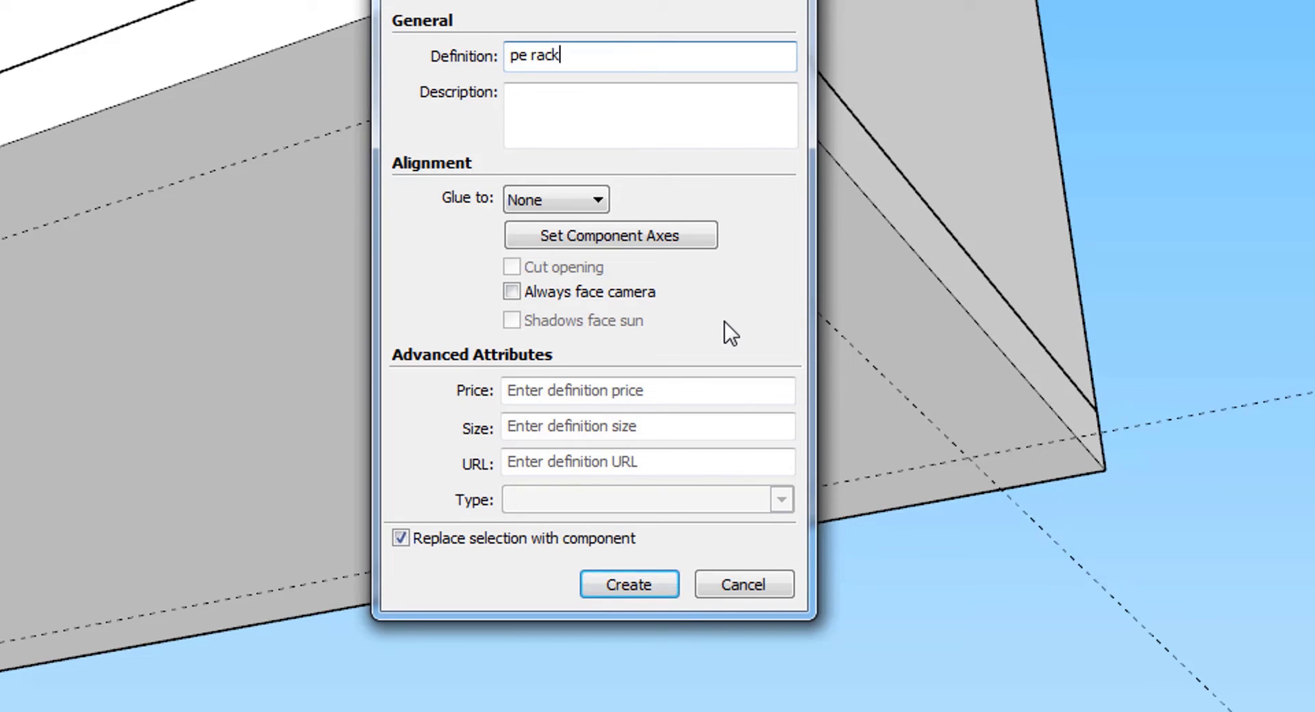
left_click(644, 589)
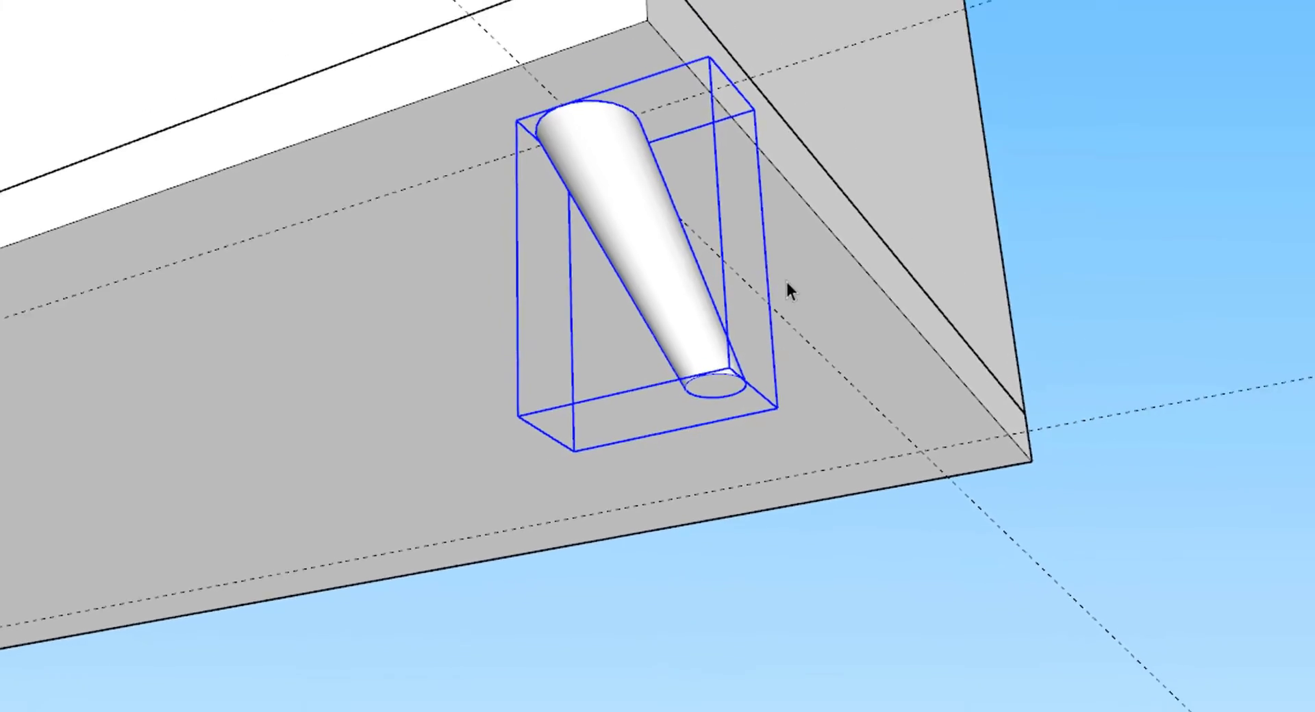
- Turn on X-Ray display so the guide intersection at the leg's top centre can be picked
middle_click_drag(800, 242, 783, 266)
mouse_move(750, 324)
middle_mouse_down()
mouse_move(676, 307)
mouse_move(593, 206)
middle_mouse_up()
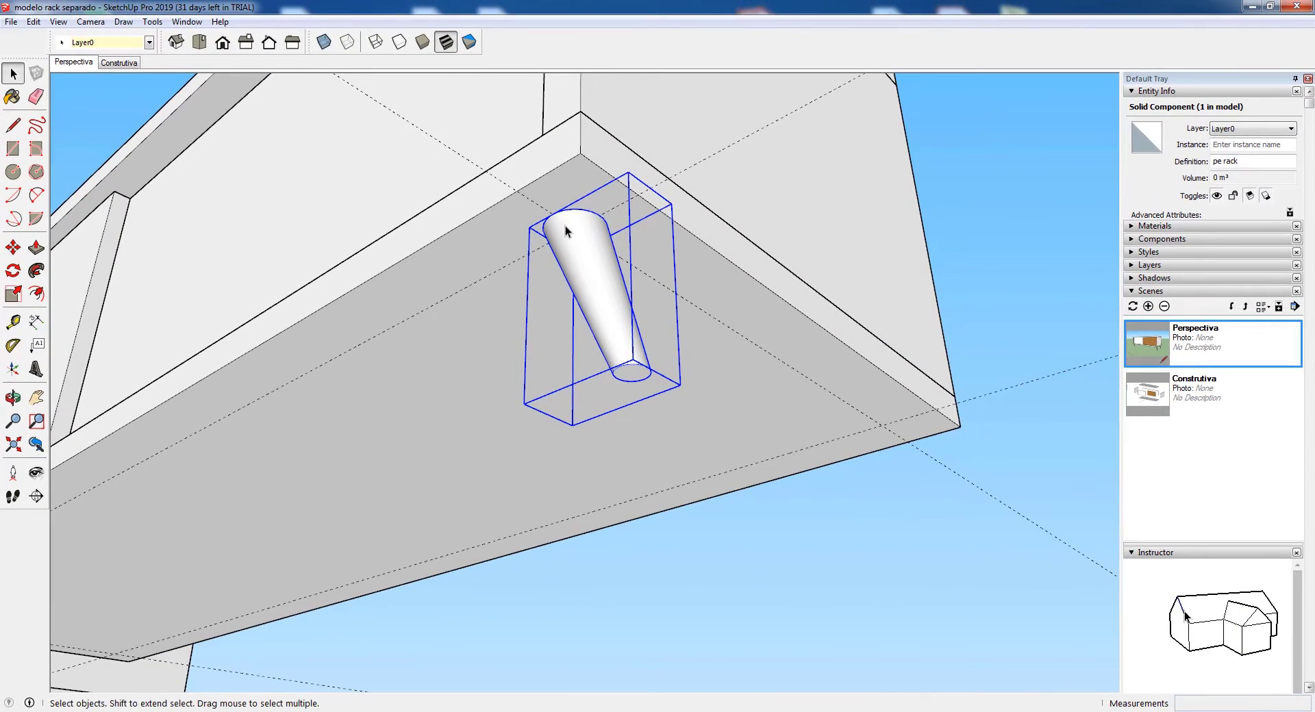
scroll(892, 413, "up", 2)
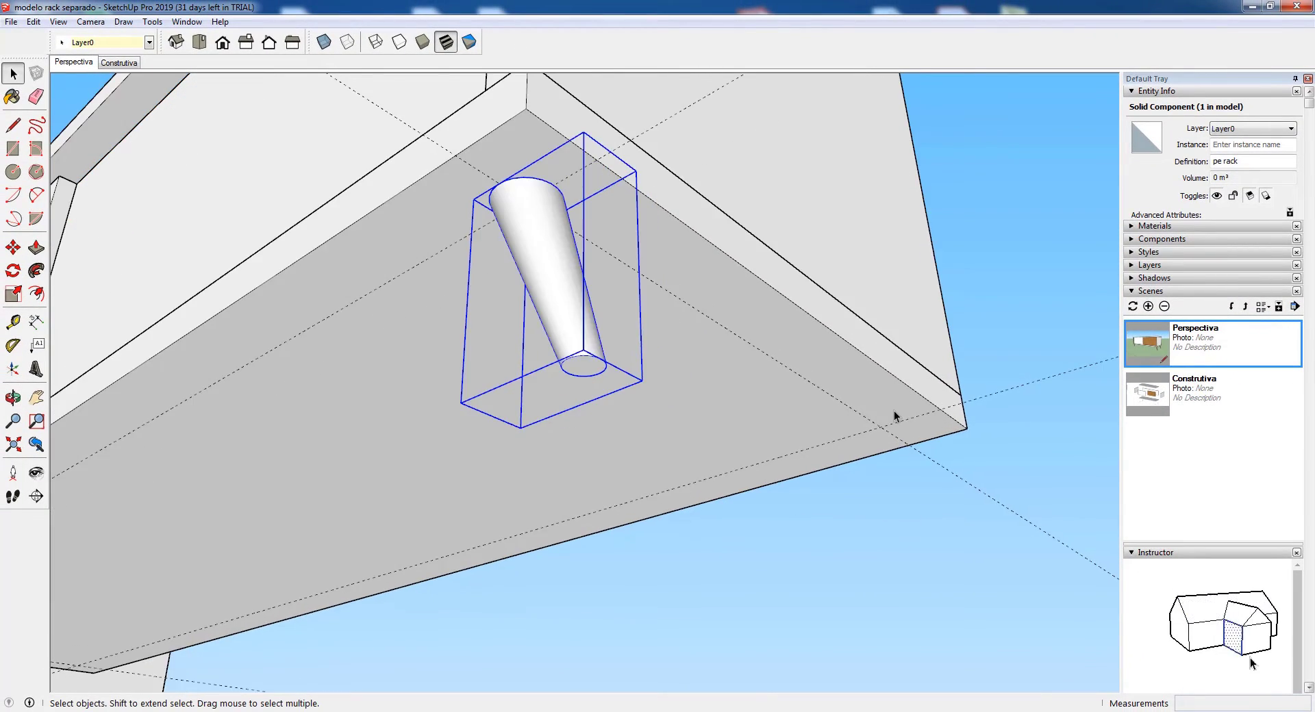
middle_click_drag(893, 412, 772, 377)
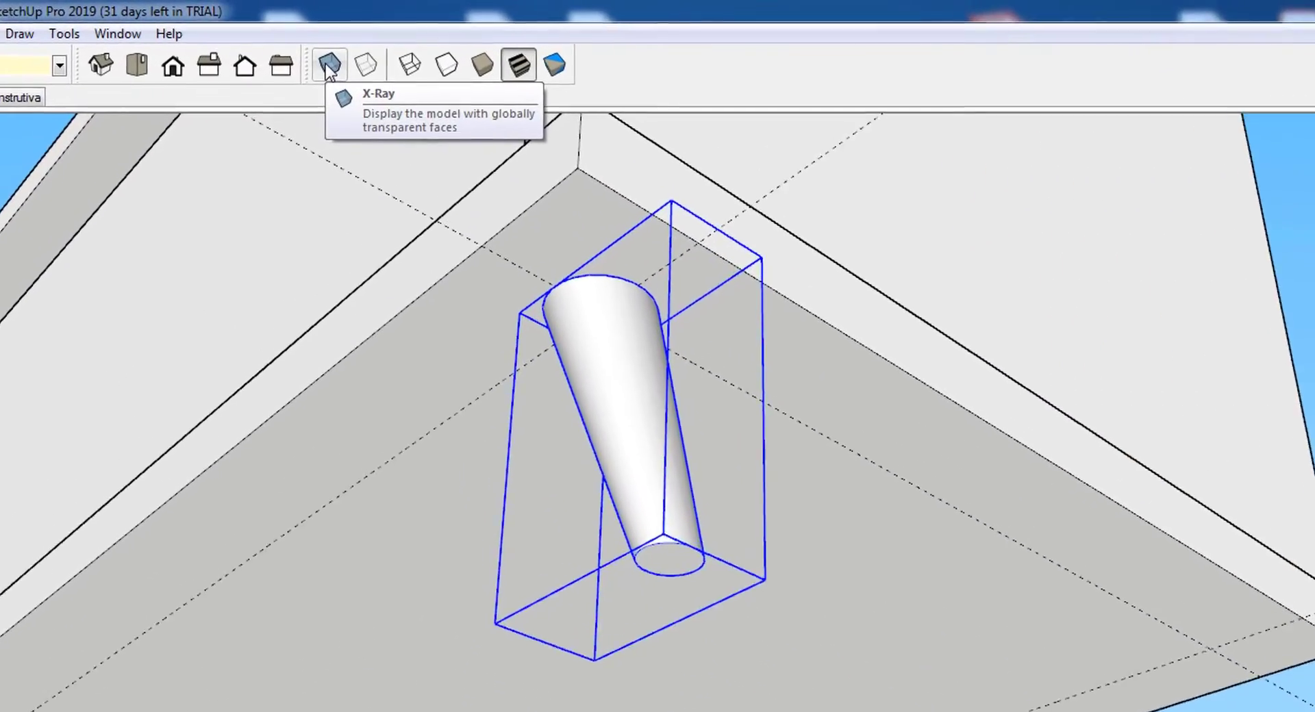
left_click(330, 65)
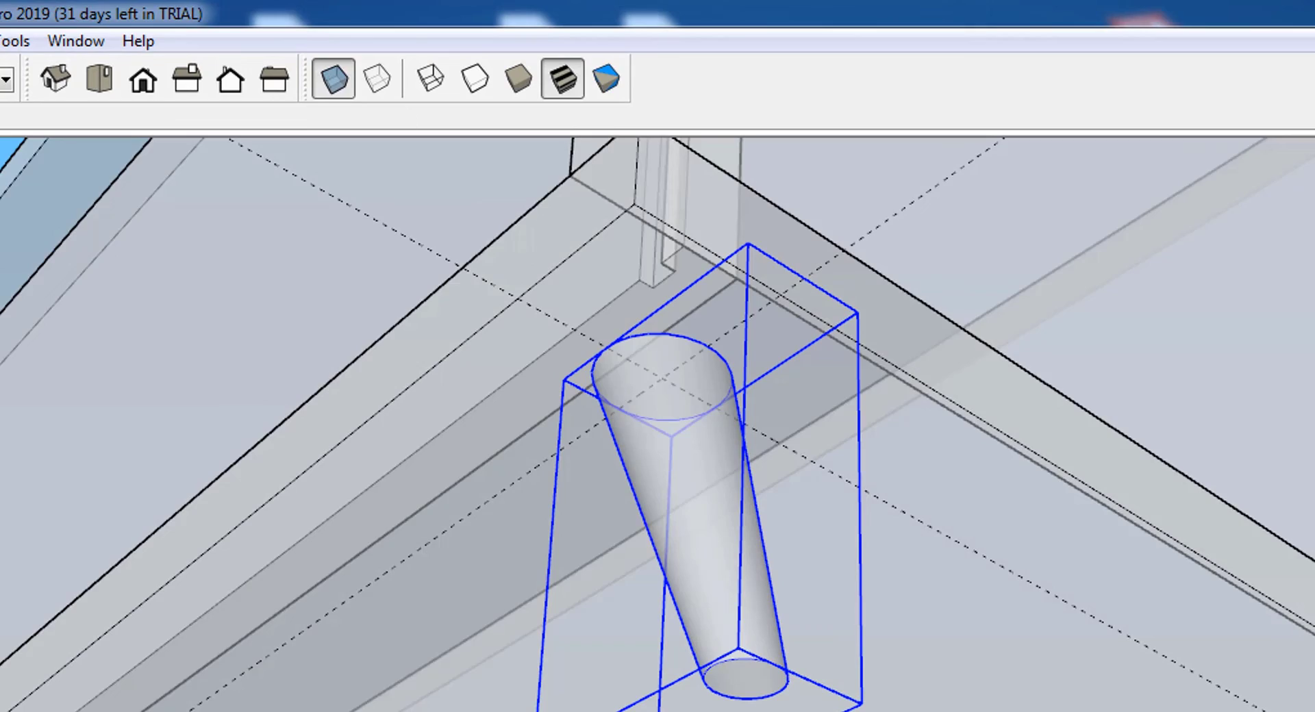
scroll(1200, 604, "down", 3)
scroll(1014, 555, "up", 2)
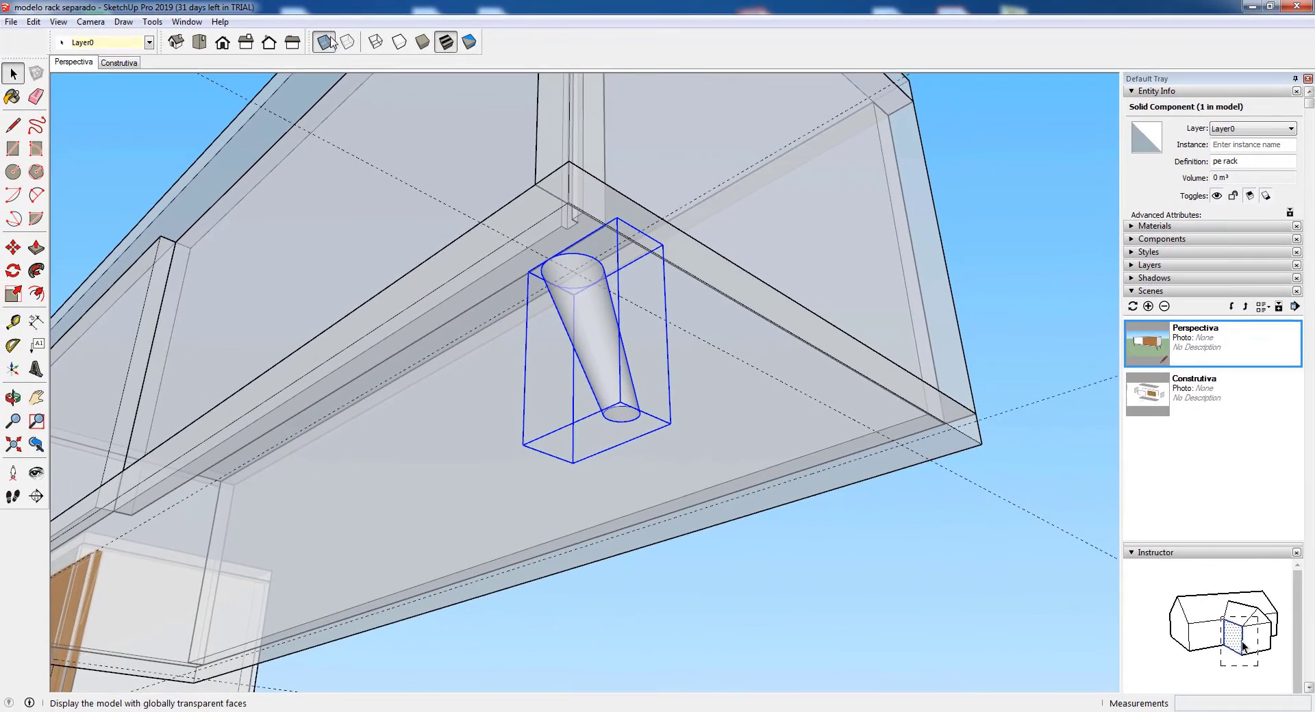
right_click(550, 52)
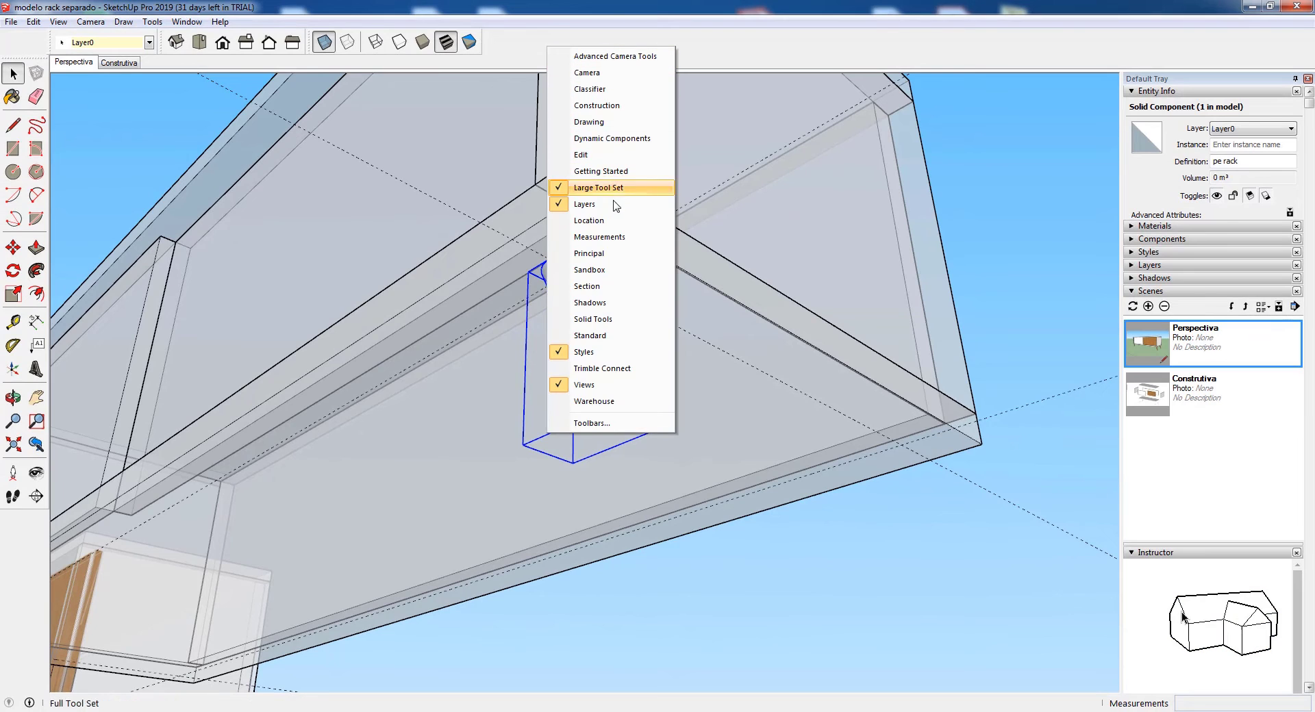
left_click(518, 50)
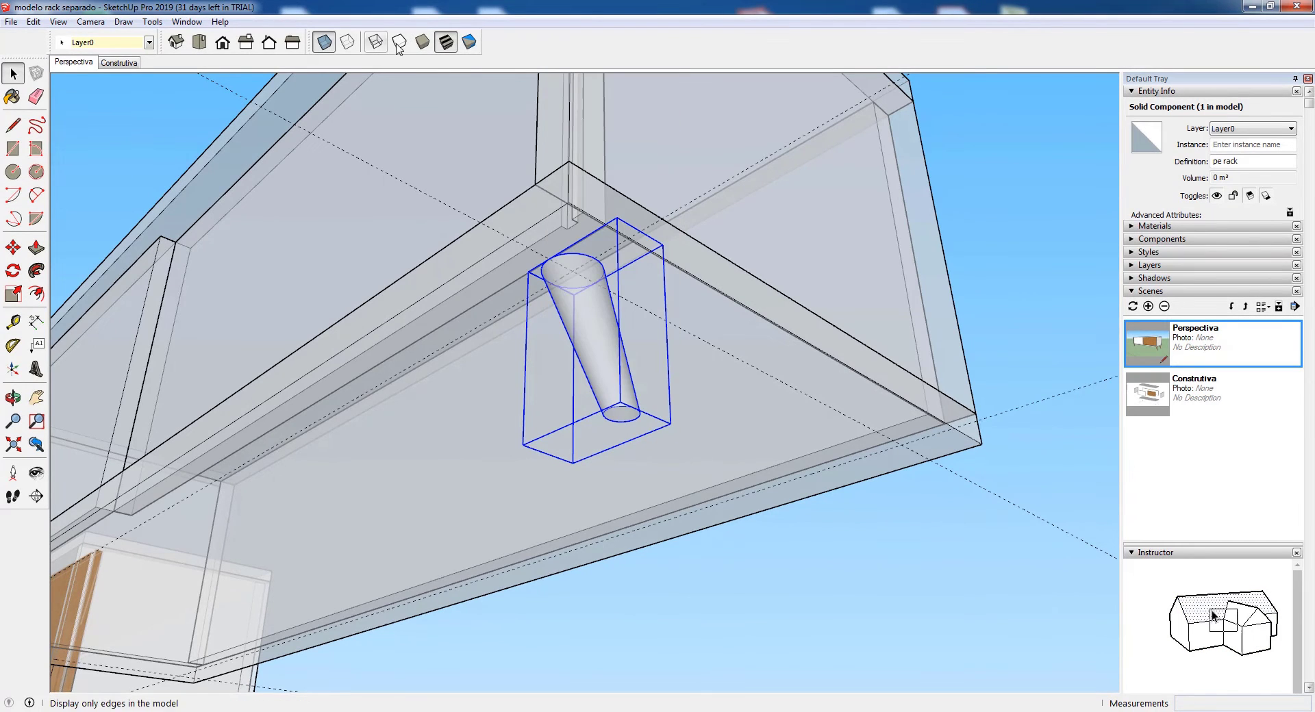
left_click(325, 42)
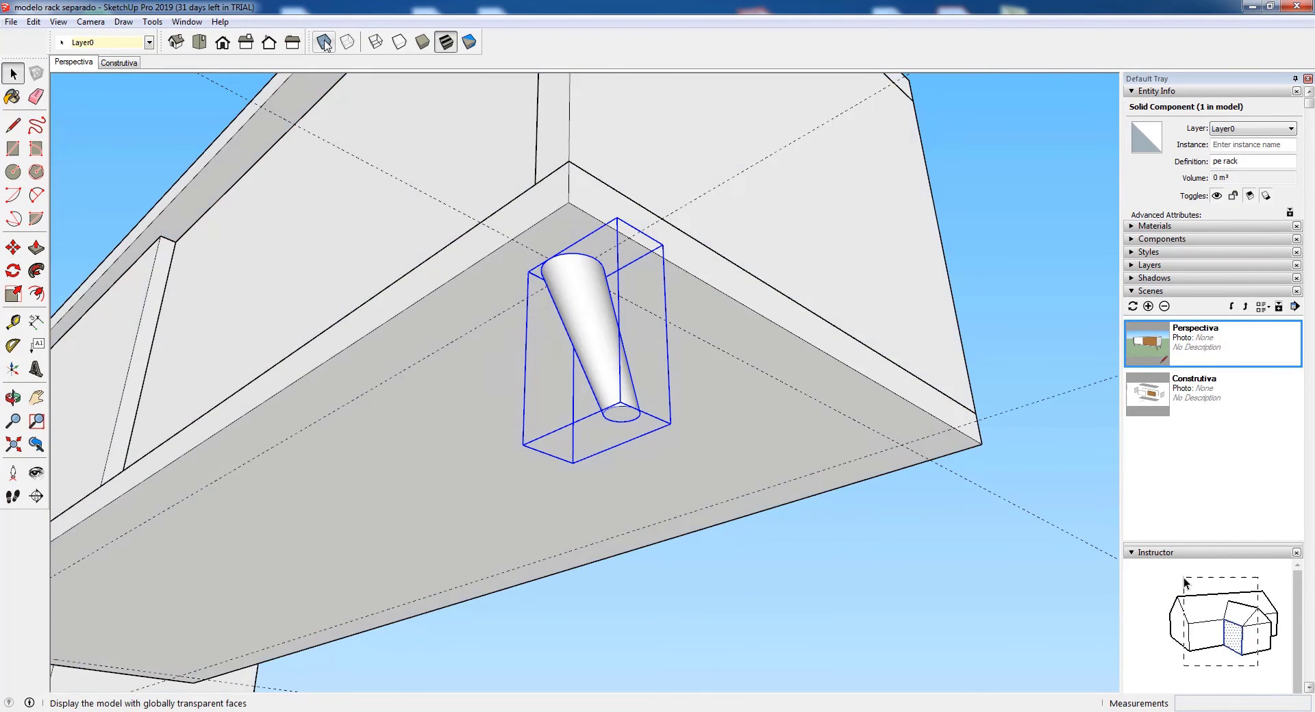
left_click(324, 42)
left_click(325, 43)
left_click(324, 43)
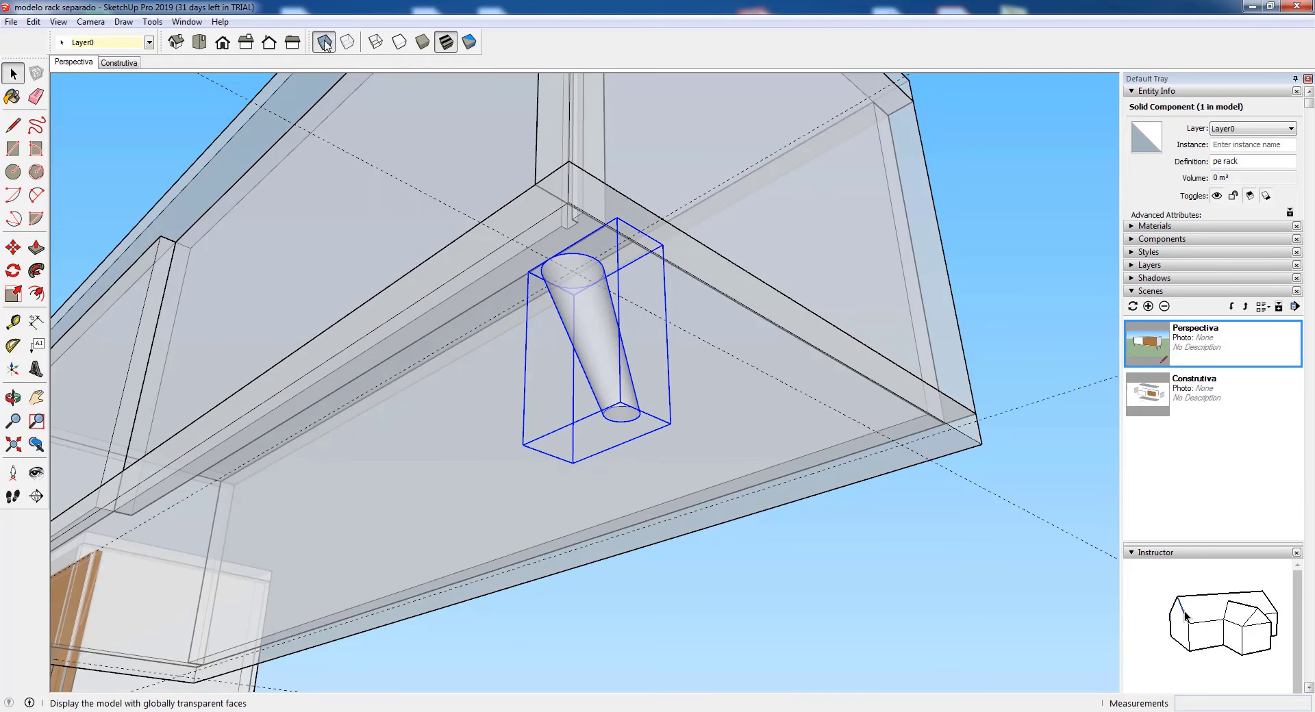
- Copy the leg component from the guide intersection at its top centre to the guide intersection in the rear corner of the same end
left_click(850, 556)
left_click(602, 315)
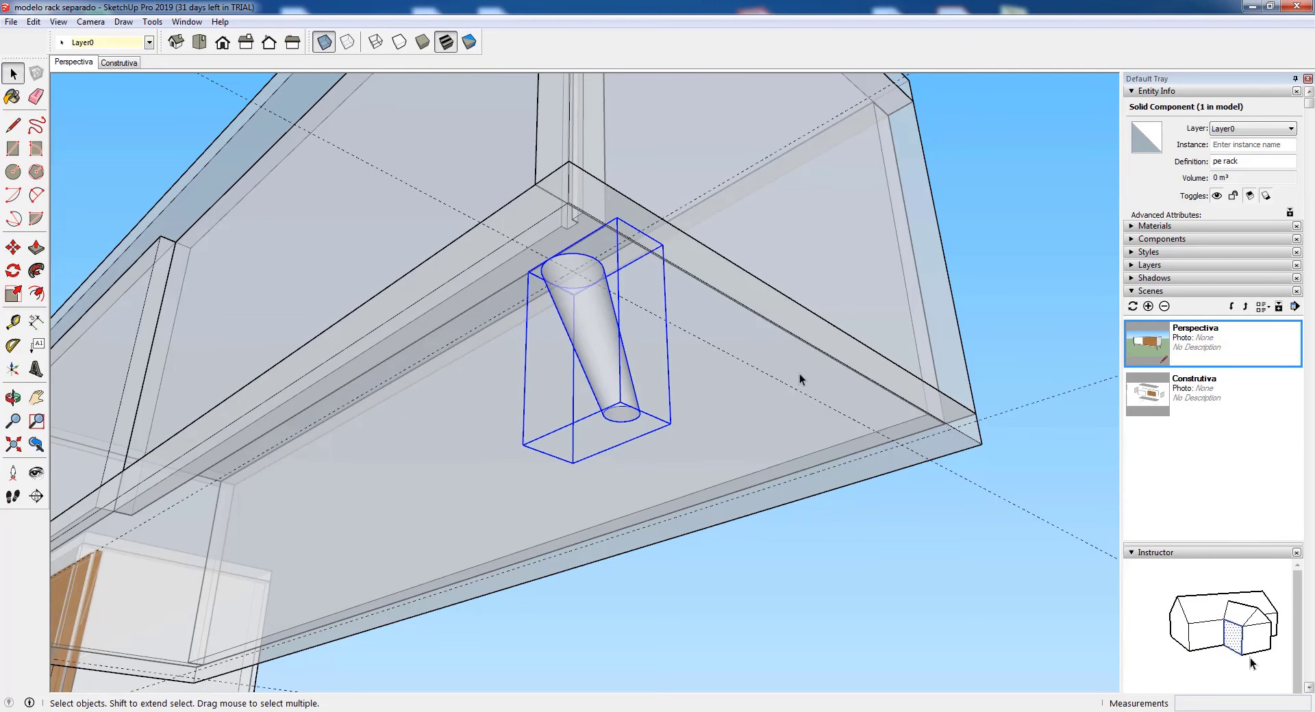
scroll(799, 373, "up", 2)
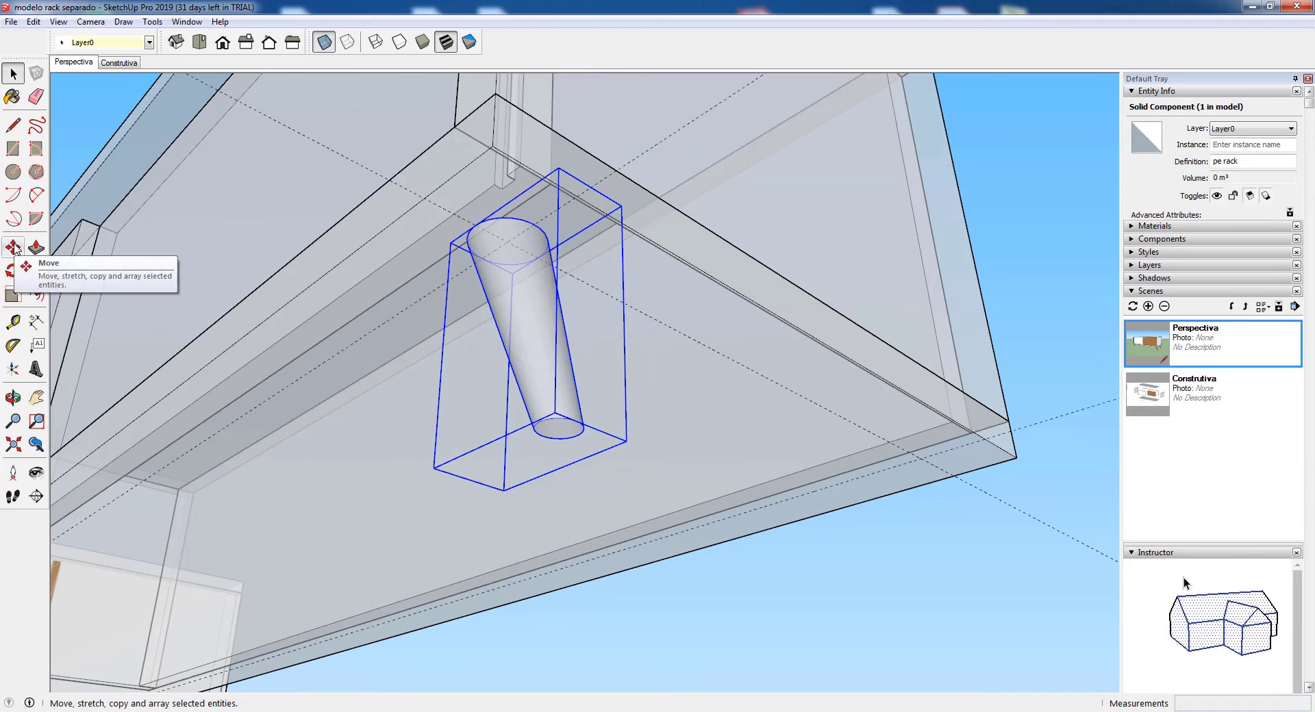
left_click(14, 248)
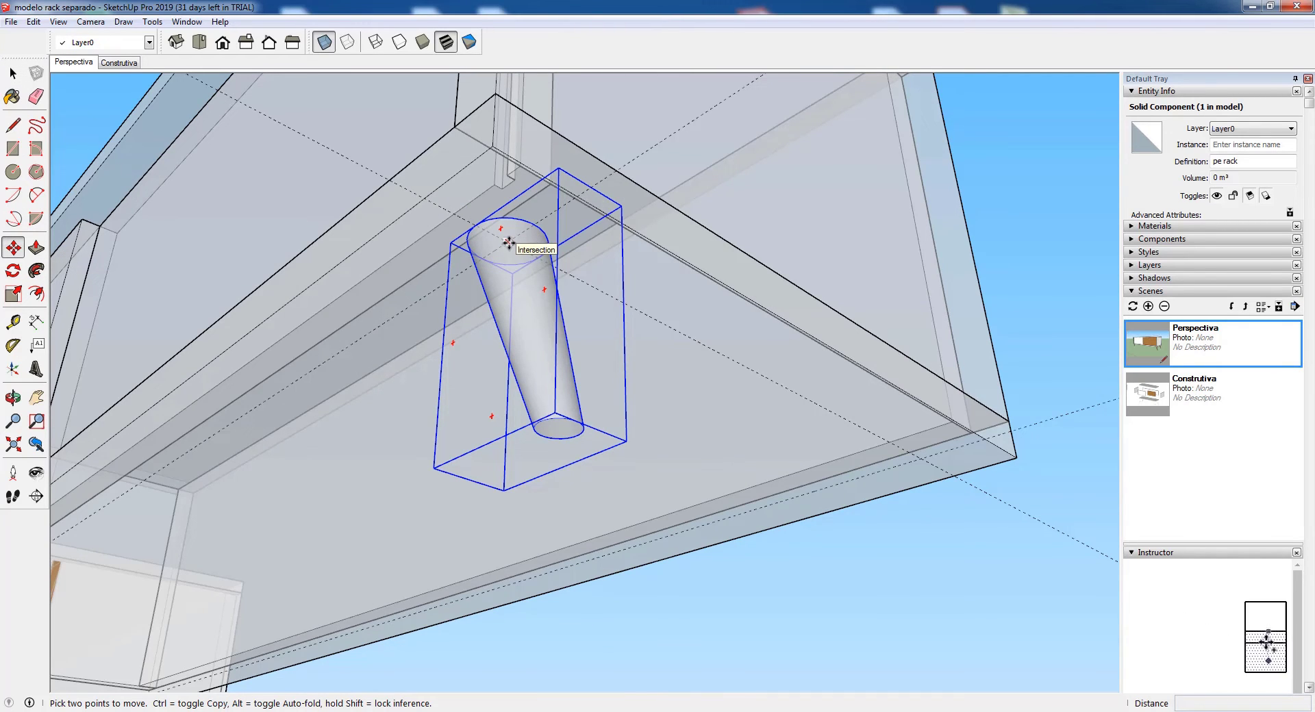
left_click(510, 244)
key("ctrl")
scroll(946, 464, "up", 4)
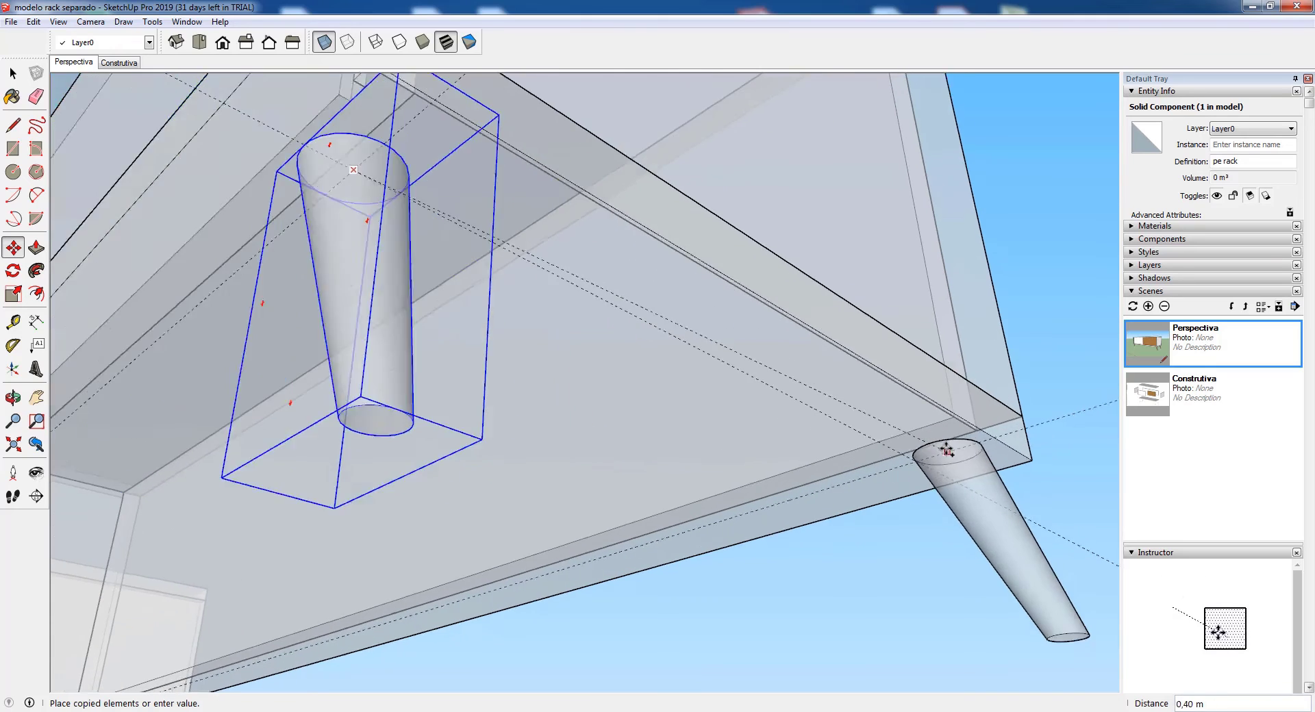
left_click(917, 463)
scroll(872, 409, "down", 5)
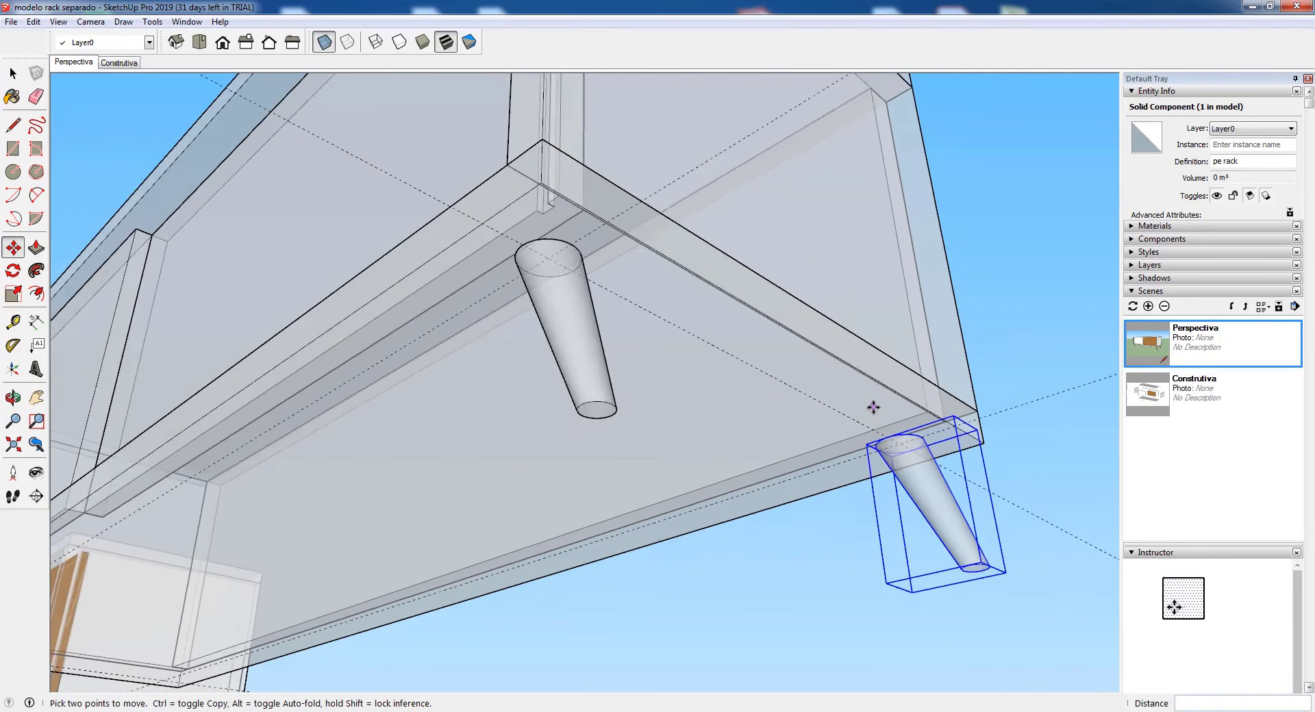
- Turn off X-Ray display and clear the selection of the copied leg
left_click(325, 42)
scroll(825, 352, "down", 1)
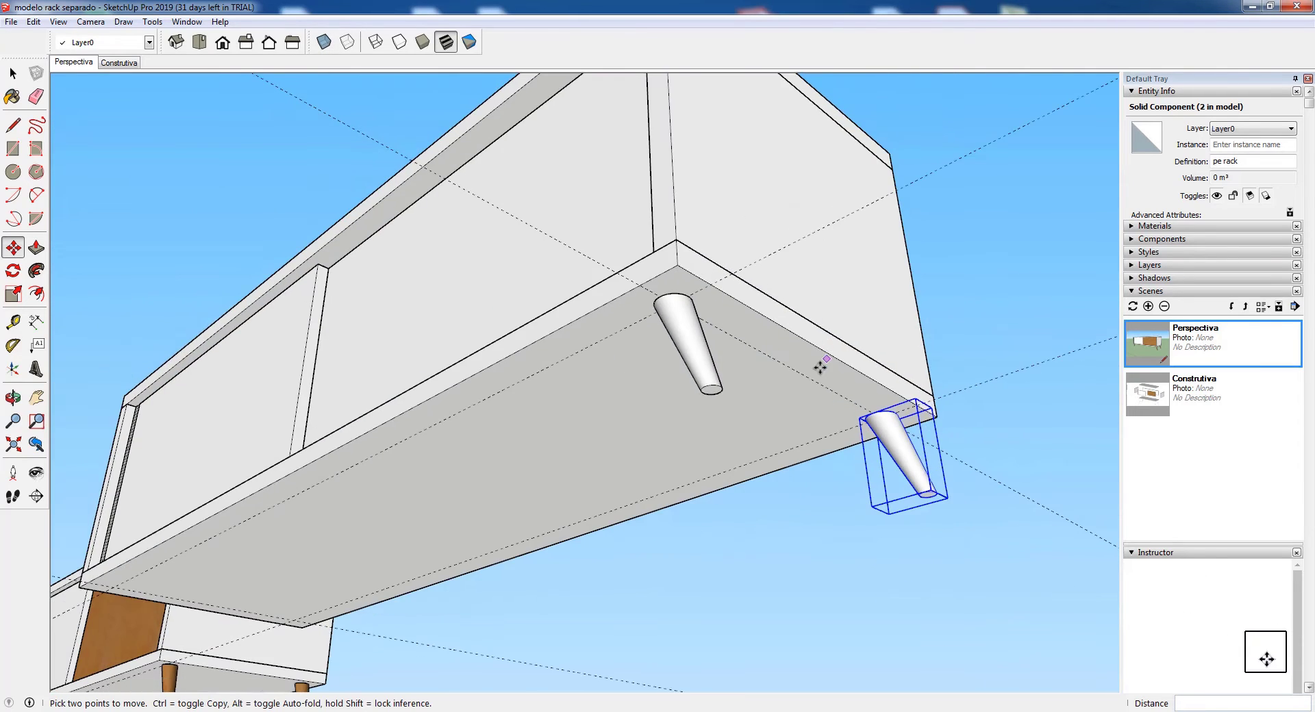
scroll(755, 390, "down", 4)
key("space")
scroll(971, 363, "down", 2)
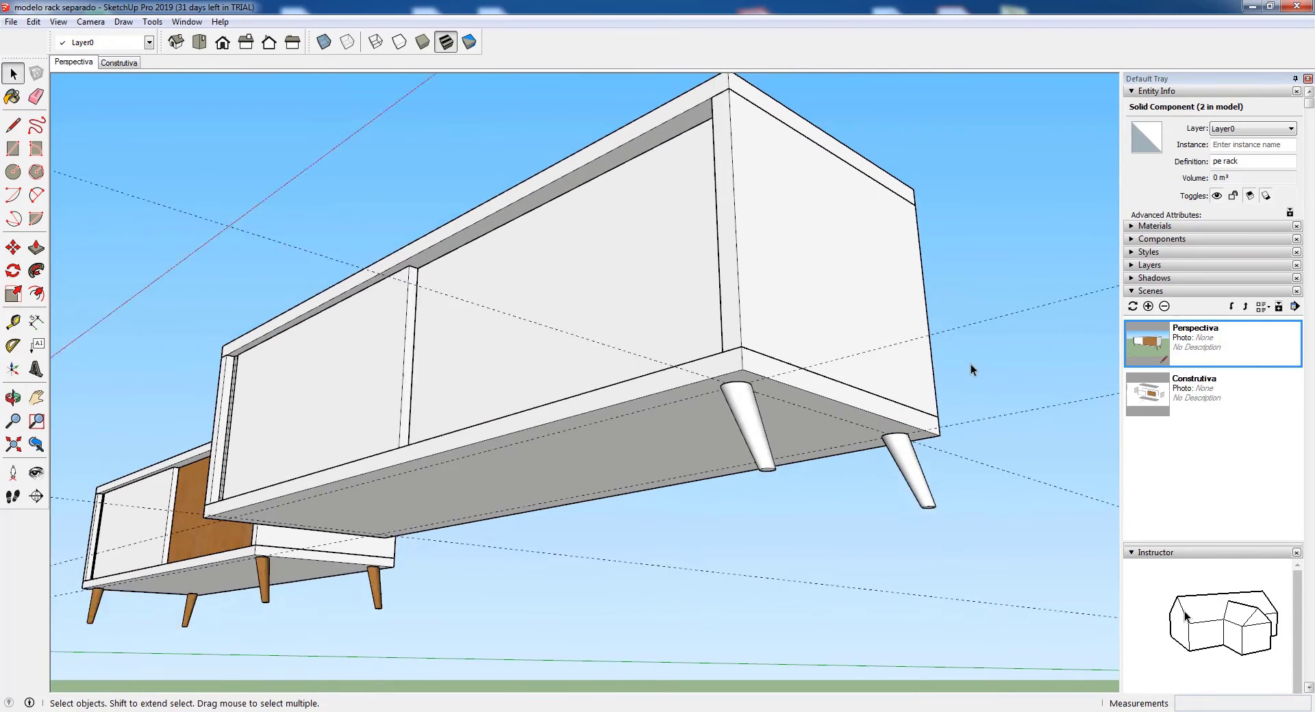
left_click(966, 419)
- Copy both leg components from the finished end along the rack's underside to near the opposite end
middle_click_drag(845, 499, 930, 409)
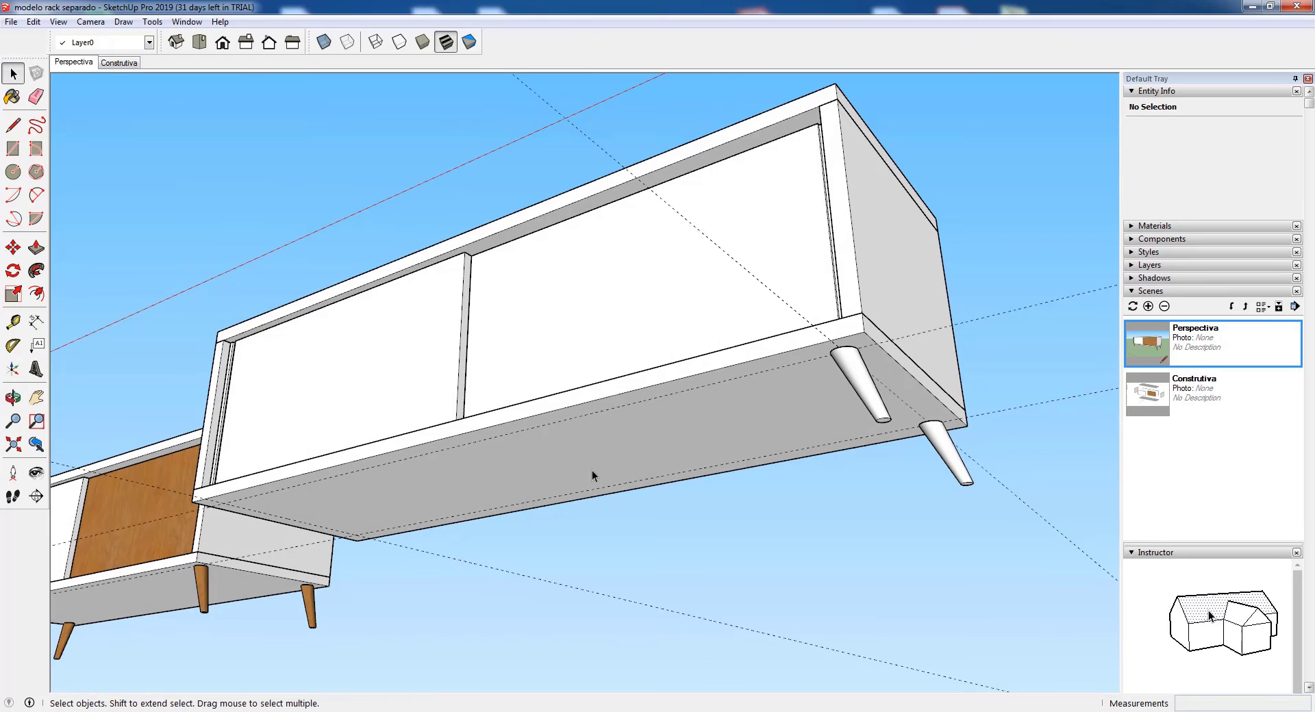
scroll(1008, 453, "up", 3)
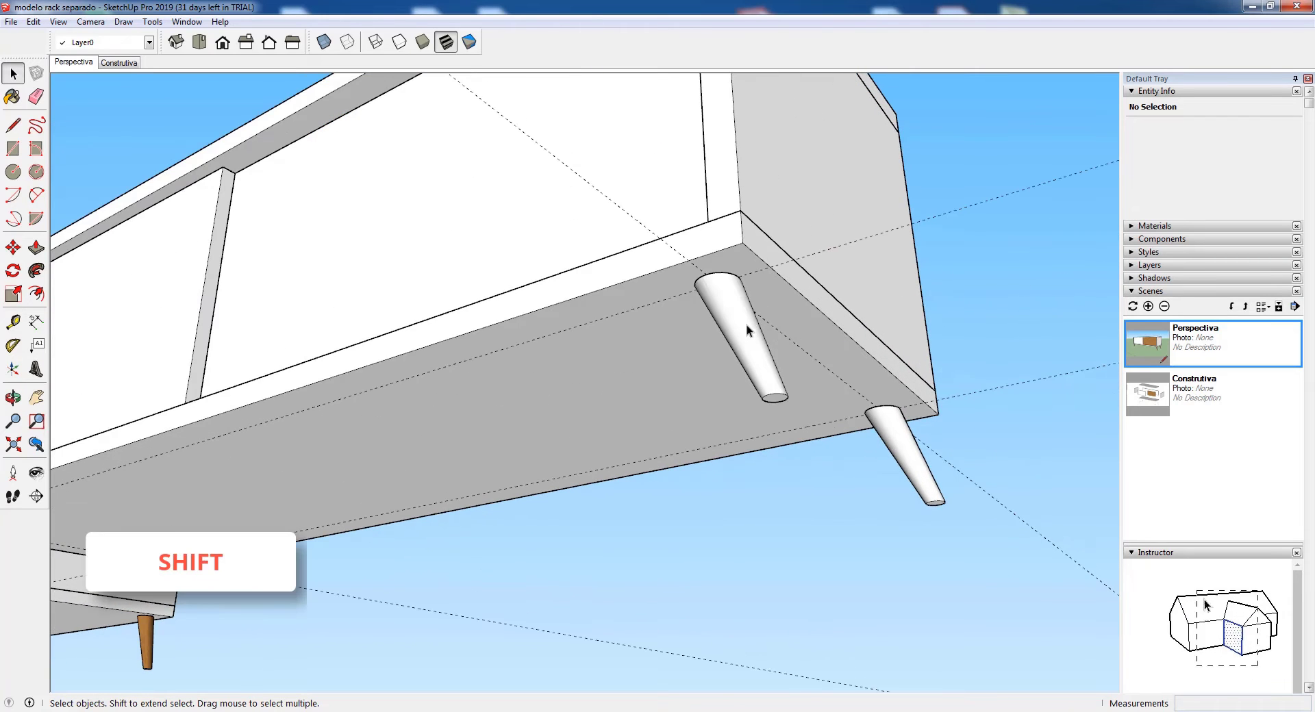
left_click(747, 325, "shift")
left_click(903, 441, "shift")
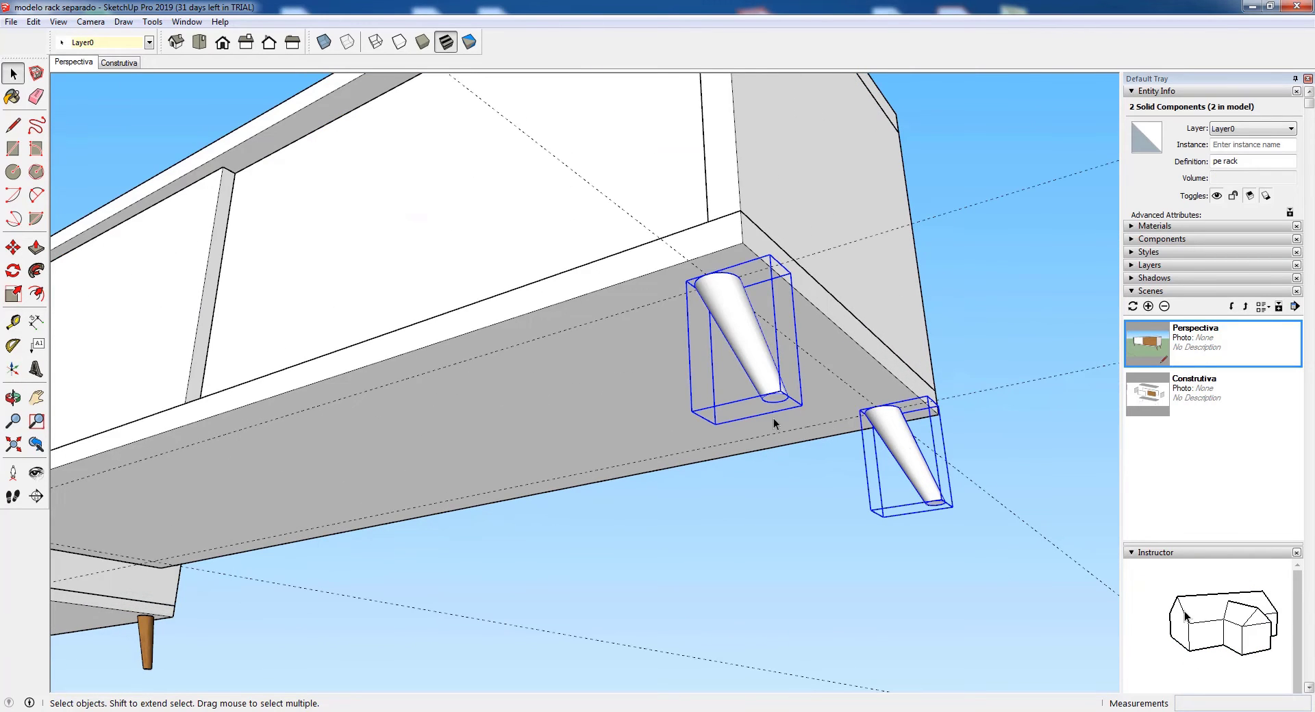
key("m")
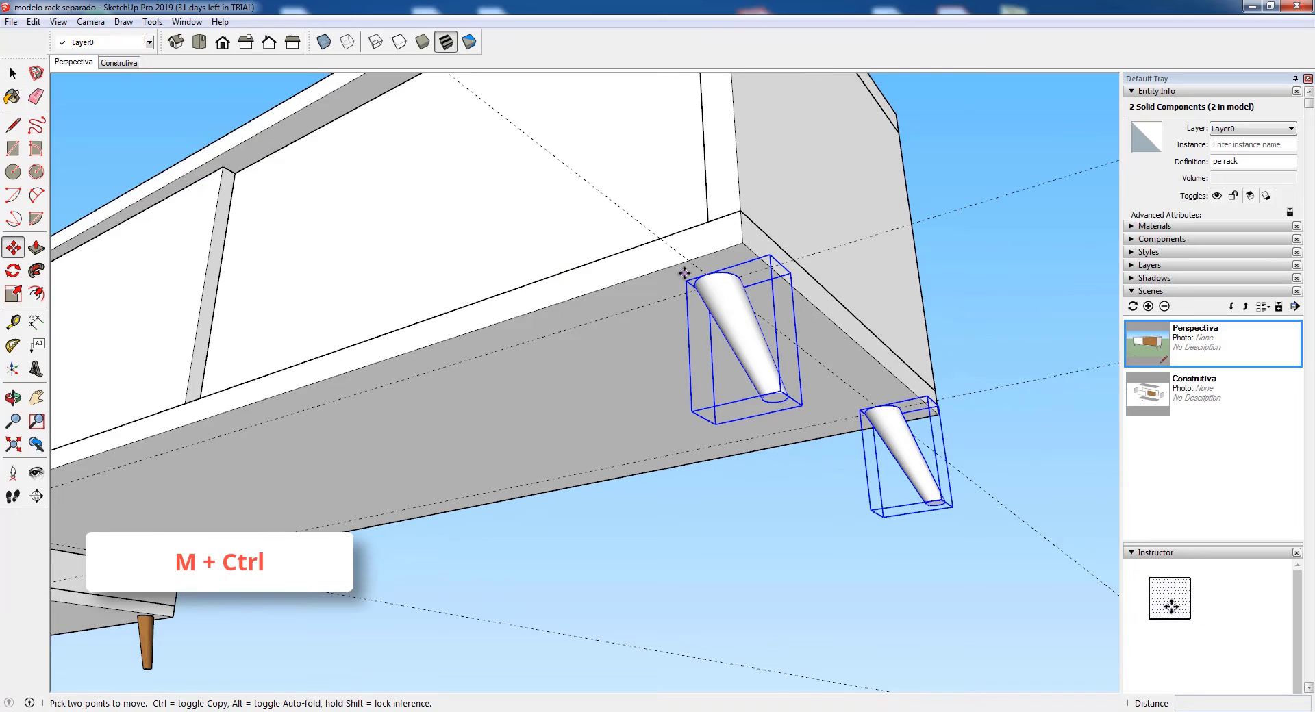
key("ctrl")
left_click(730, 290)
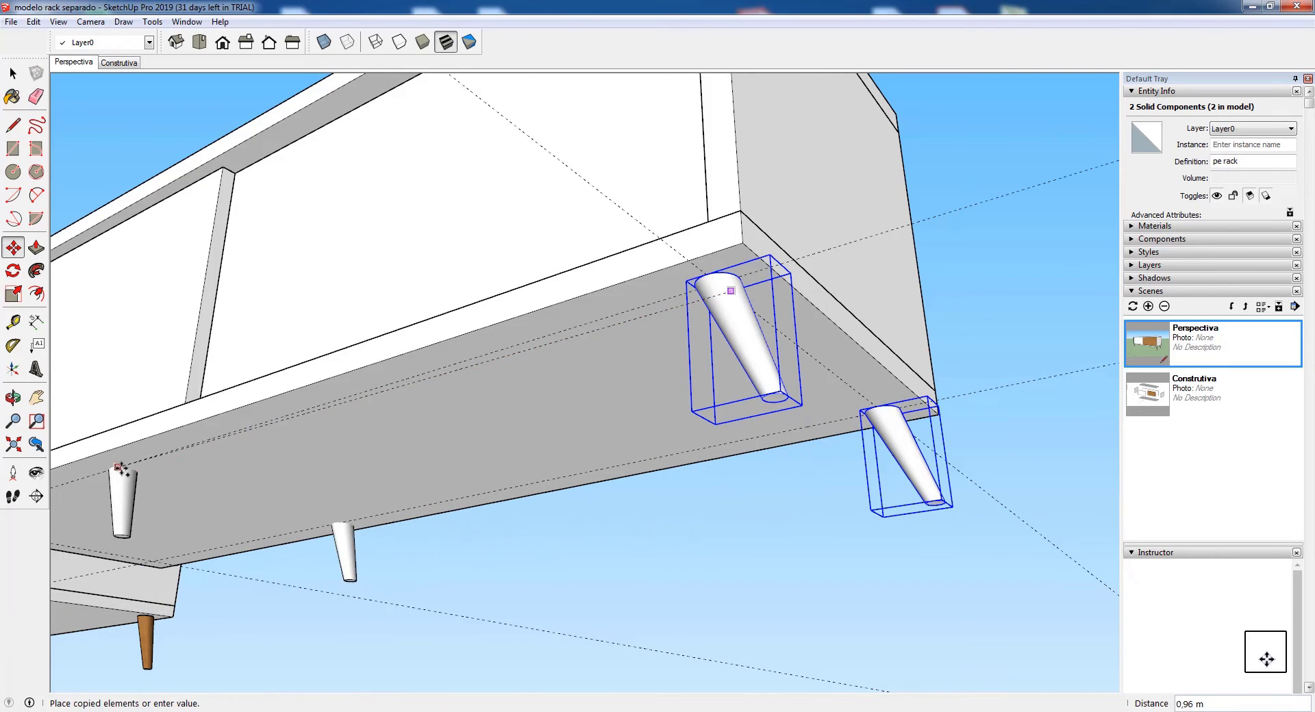
scroll(302, 434, "down", 5)
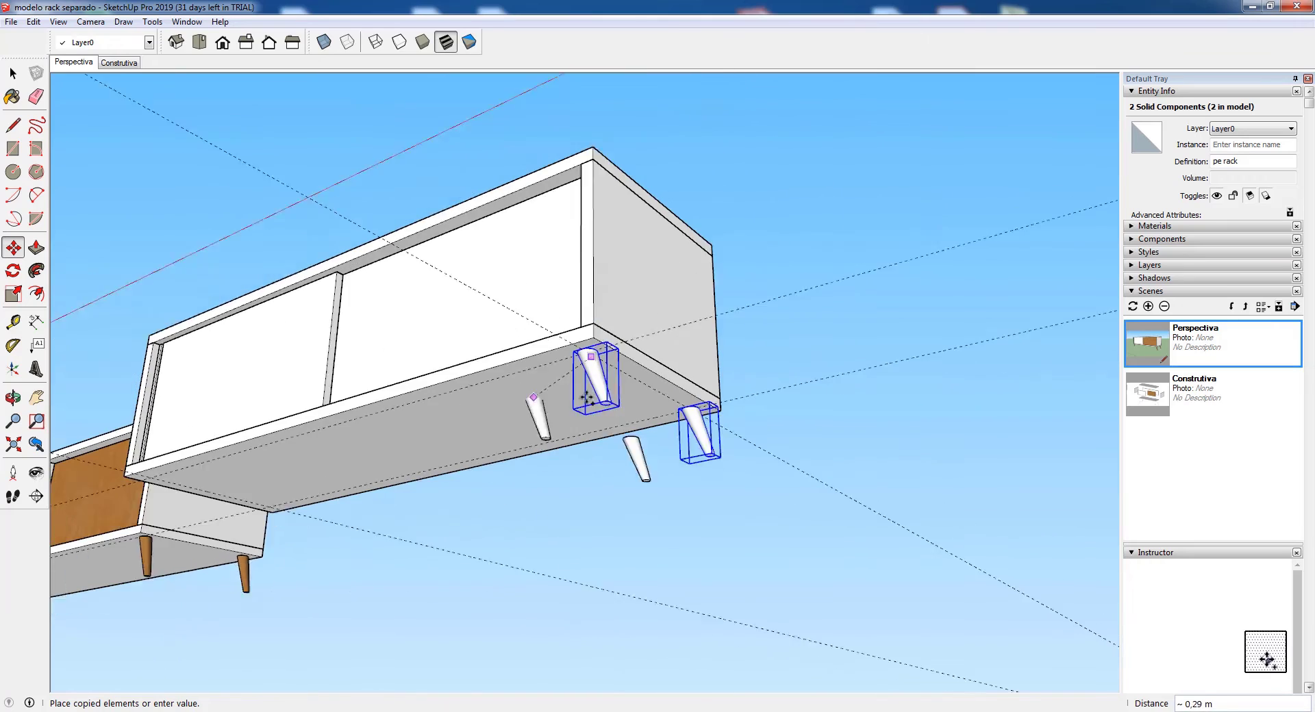
left_click(263, 457)
- Flip the two copied legs along the rack's length so they splay outward towards their own end
scroll(161, 505, "up", 5)
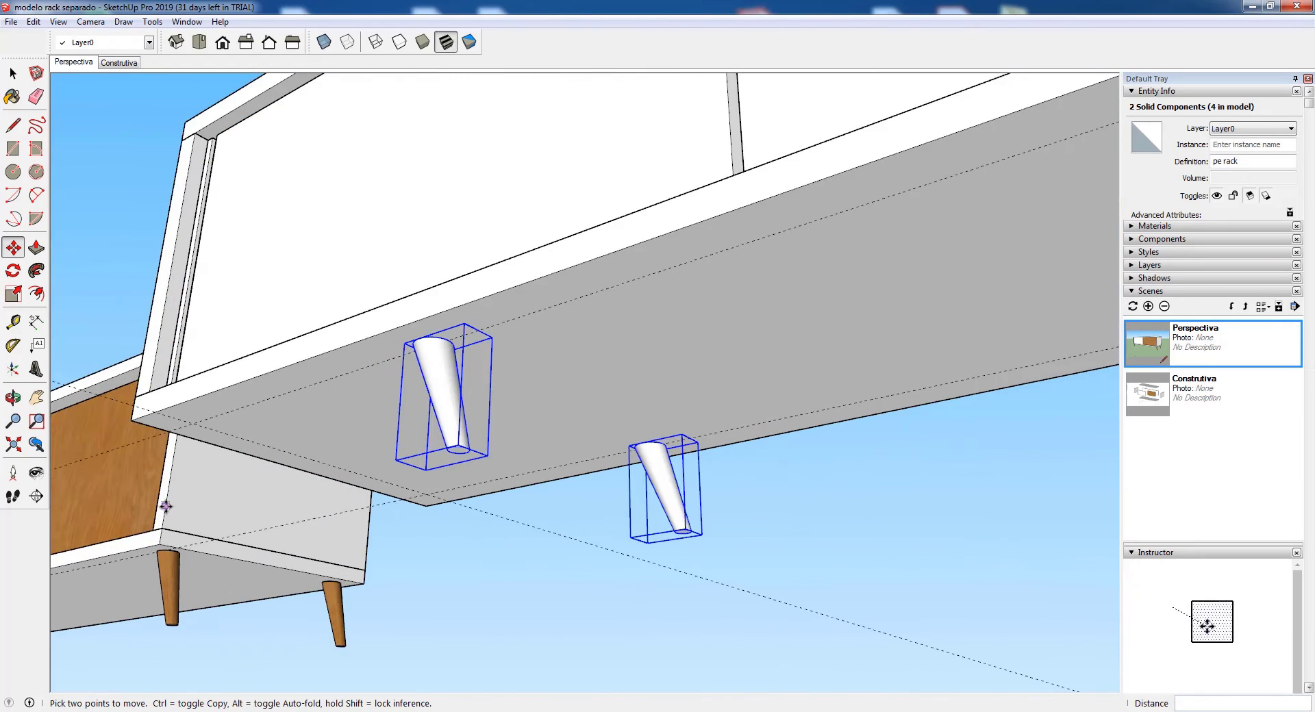
middle_click_drag(458, 520, 977, 507)
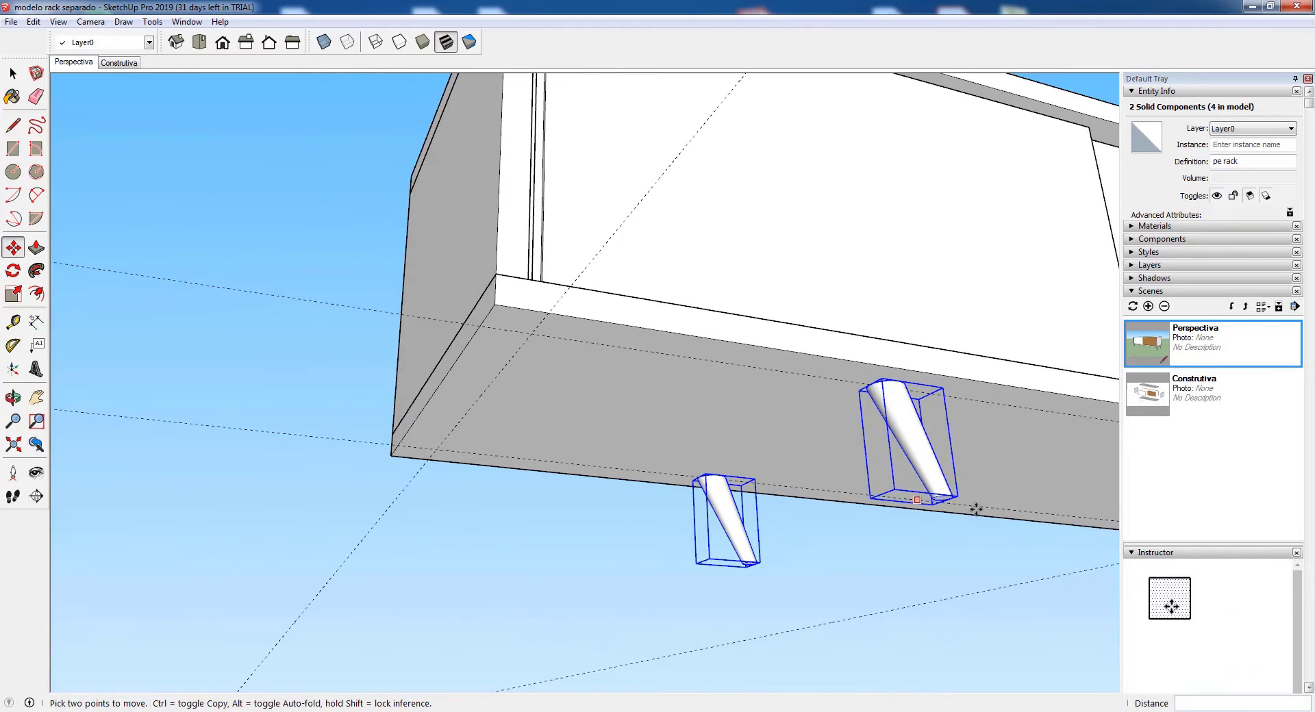
scroll(1023, 510, "up", 4)
scroll(742, 388, "down", 3)
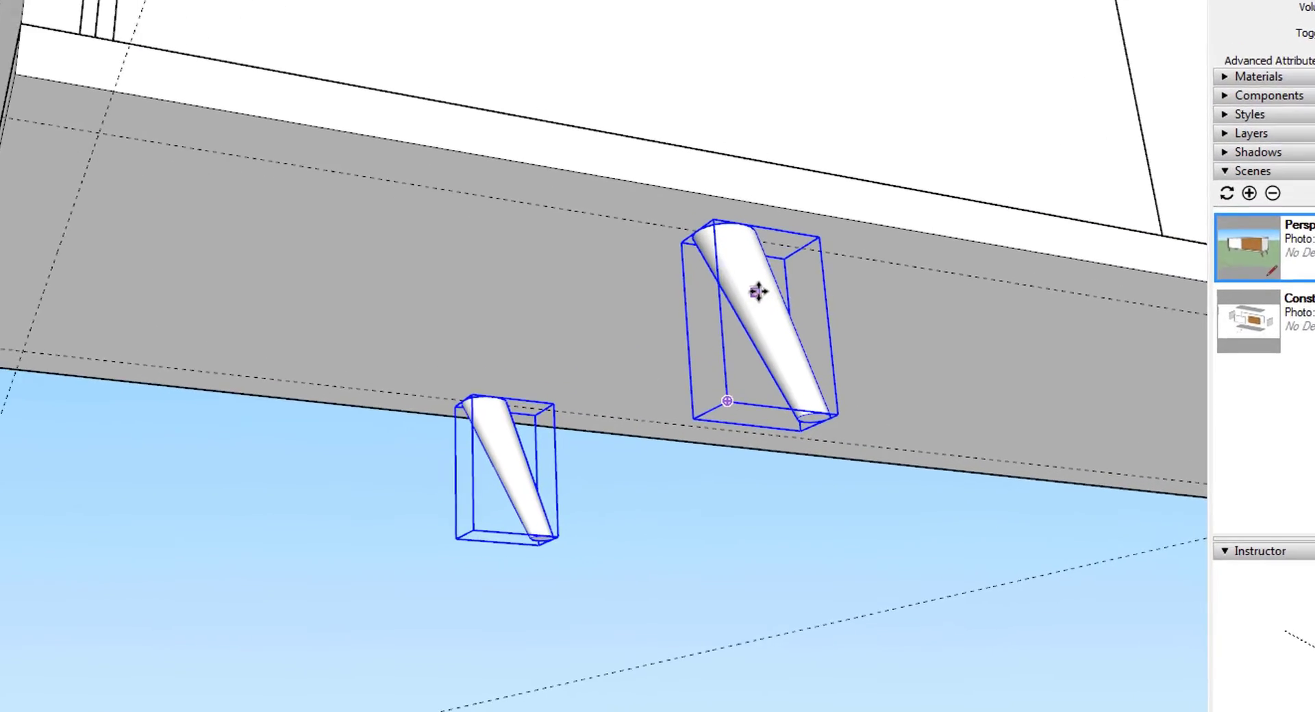
right_click(757, 292)
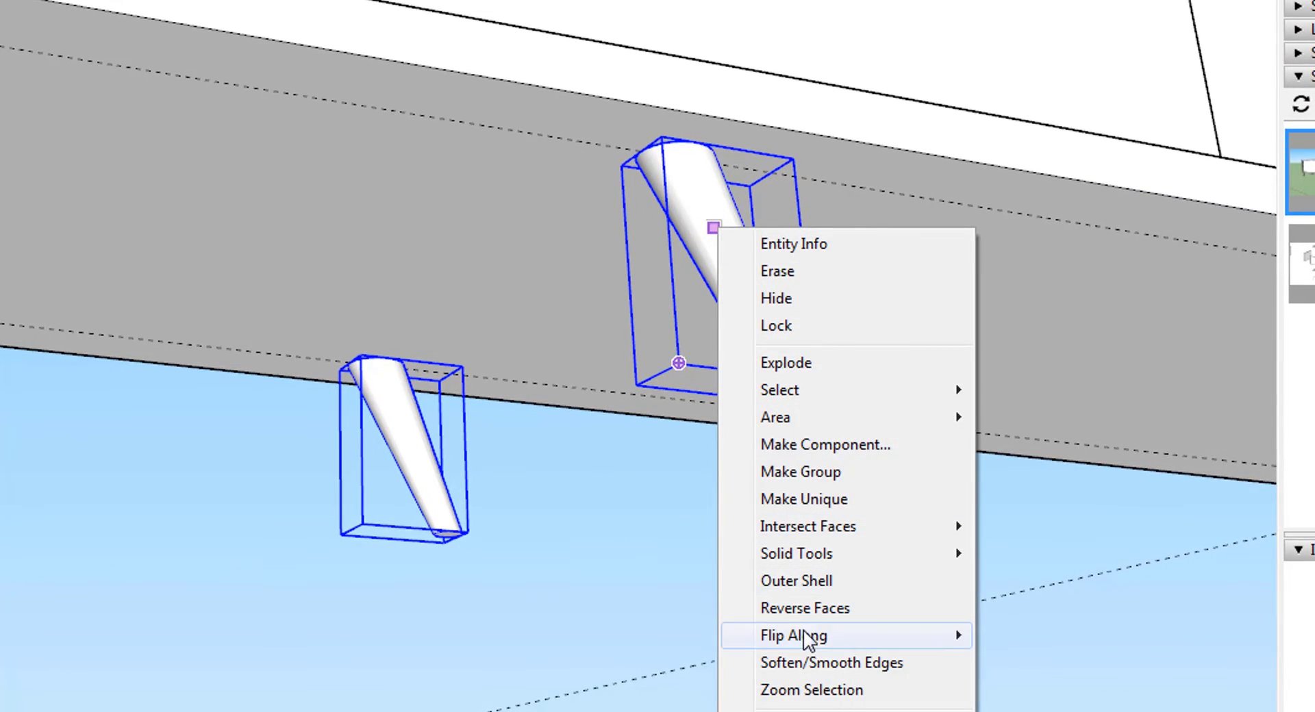
mouse_move(758, 636)
left_click(1041, 636)
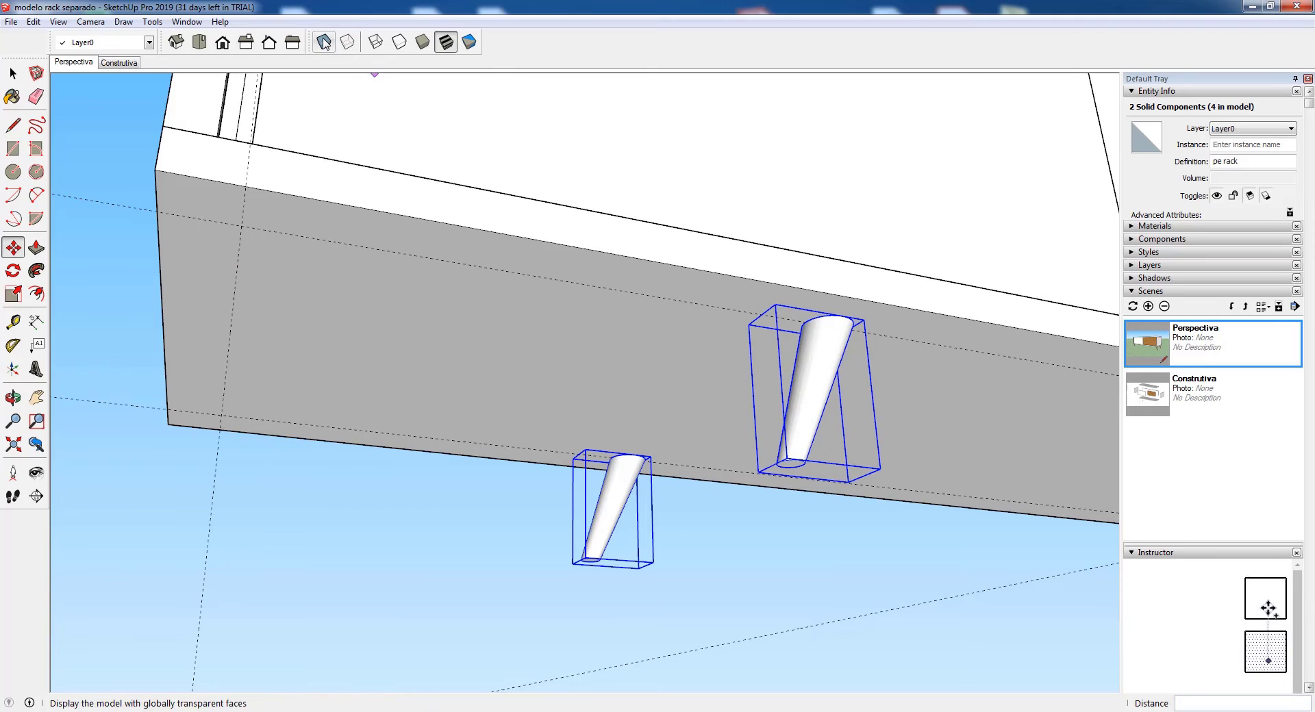
- With X-Ray display on, move the flipped legs from the front leg's top centre to the guide intersection in the front corner
left_click(324, 43)
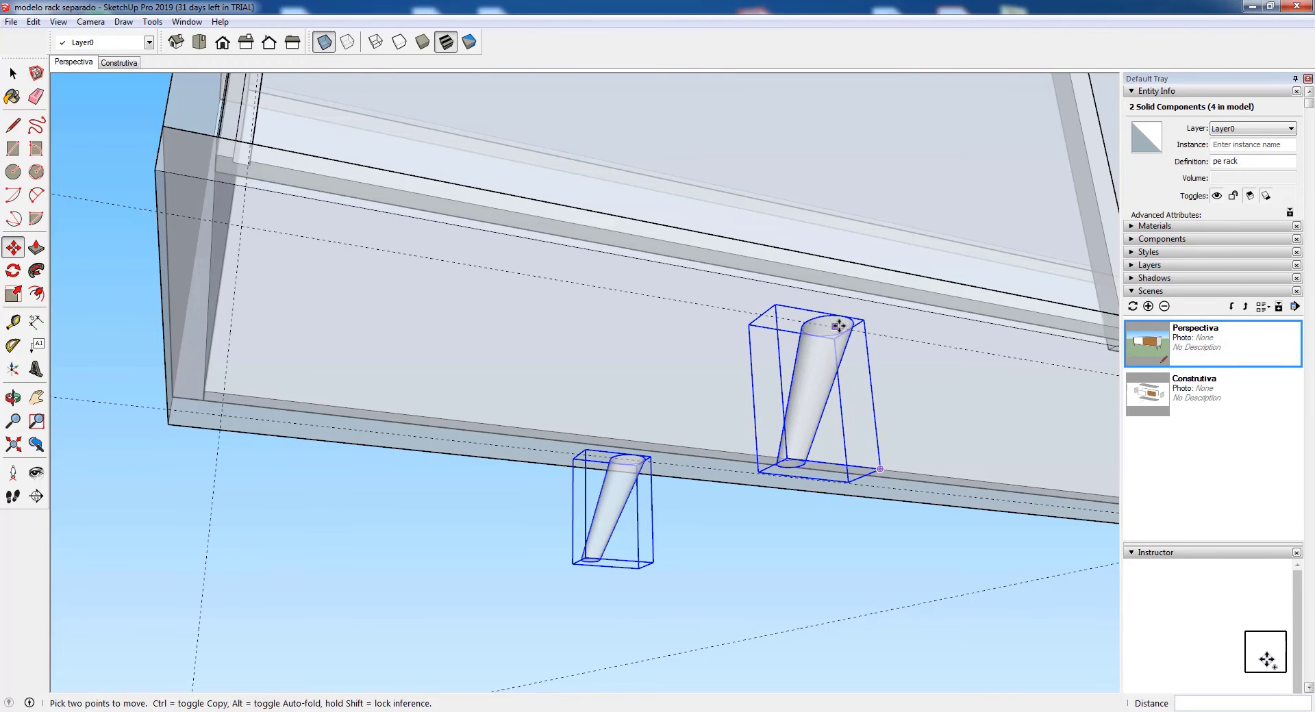
scroll(838, 321, "up", 2)
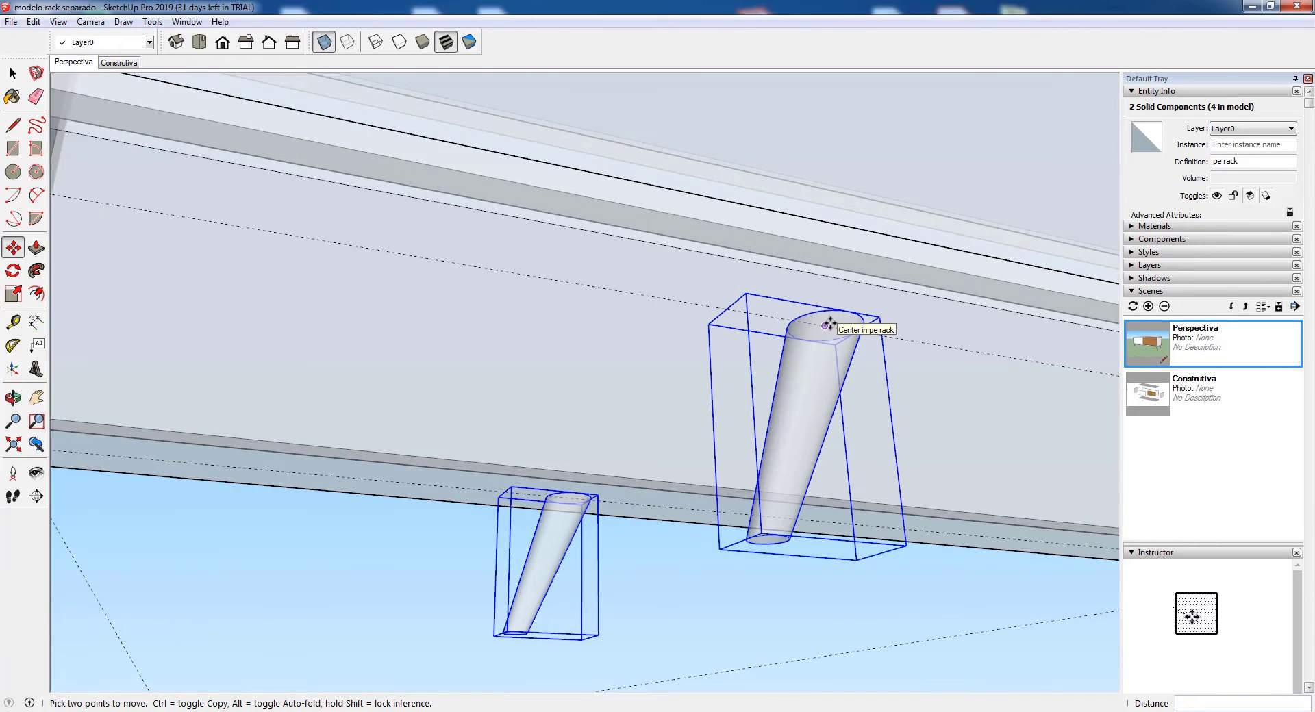
scroll(844, 319, "up", 1)
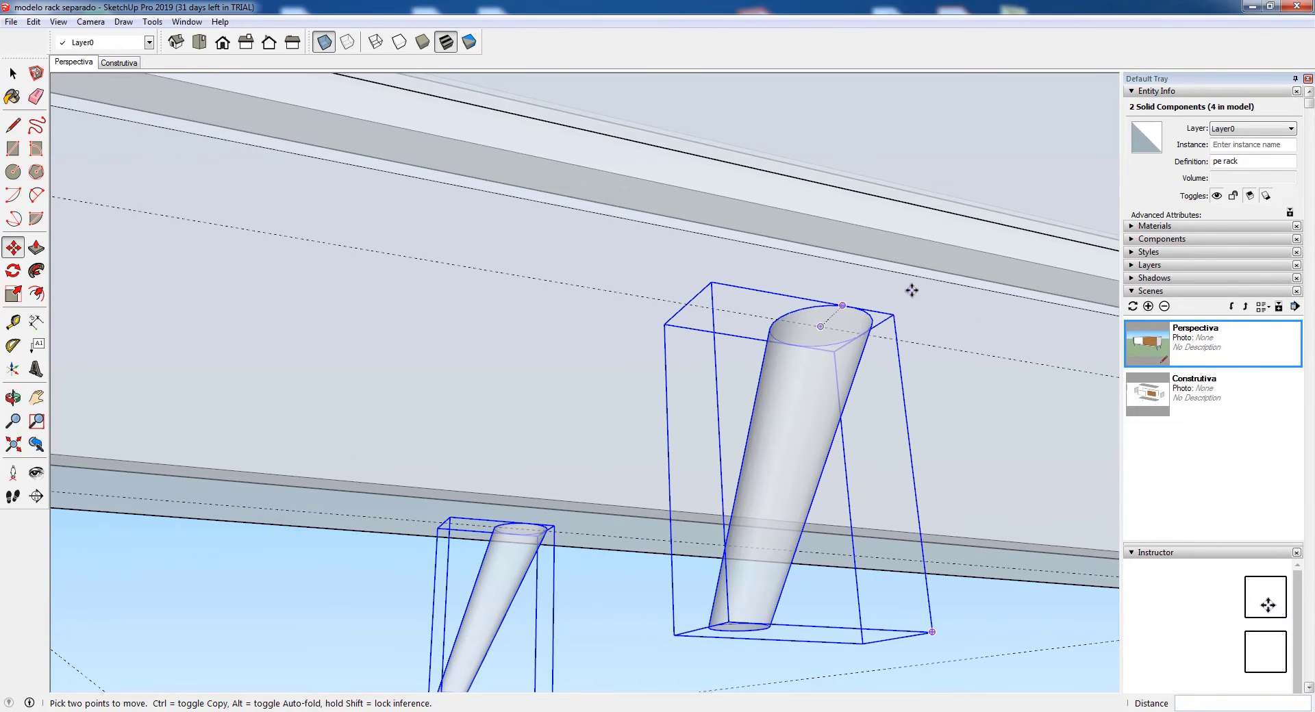
scroll(910, 287, "down", 2)
scroll(916, 296, "up", 1)
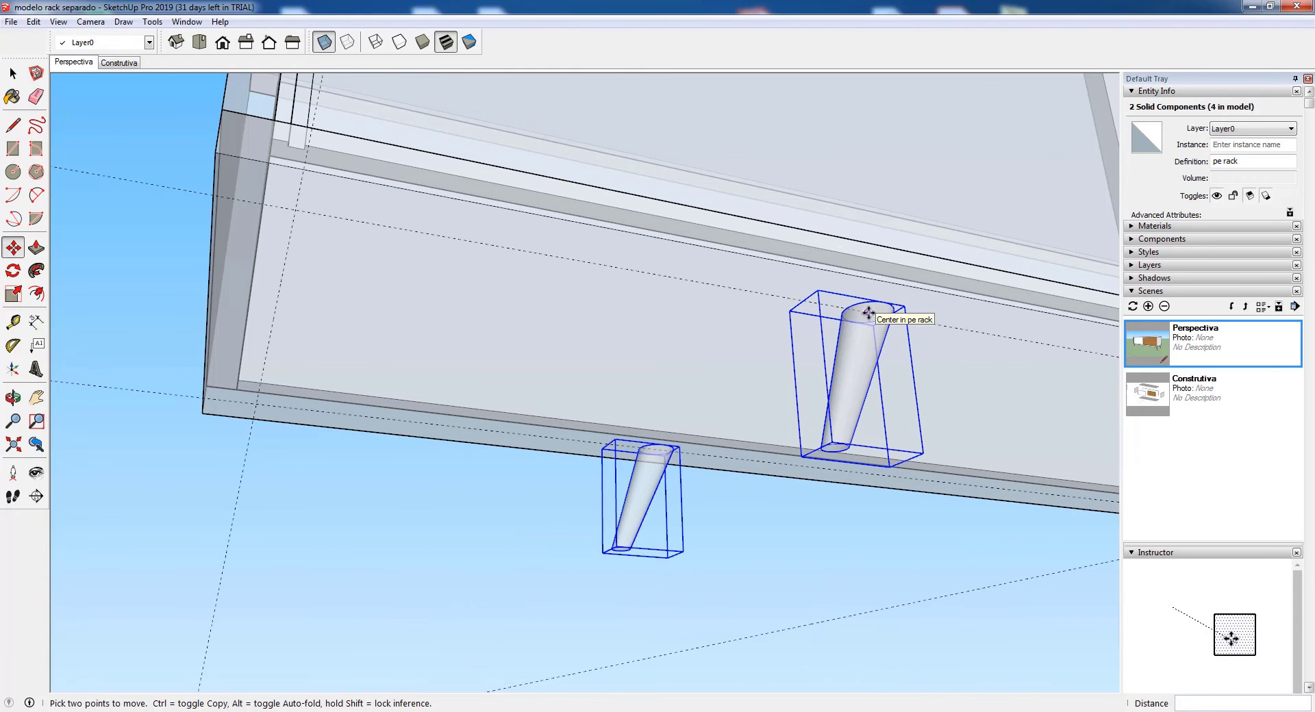
left_click(894, 307)
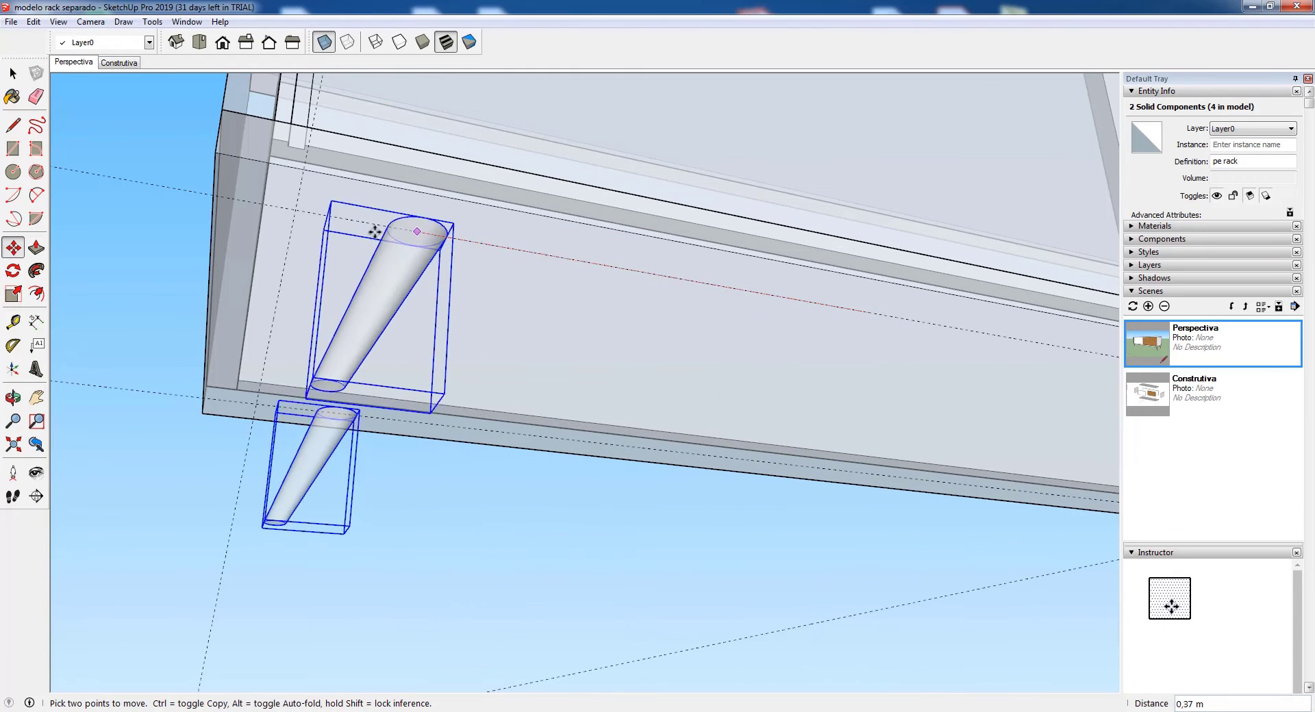
left_click(296, 212)
- Turn off X-Ray display and delete all guides from the model, leaving nothing selected
scroll(286, 316, "down", 1)
scroll(286, 317, "down", 2)
middle_click_drag(623, 305, 754, 404)
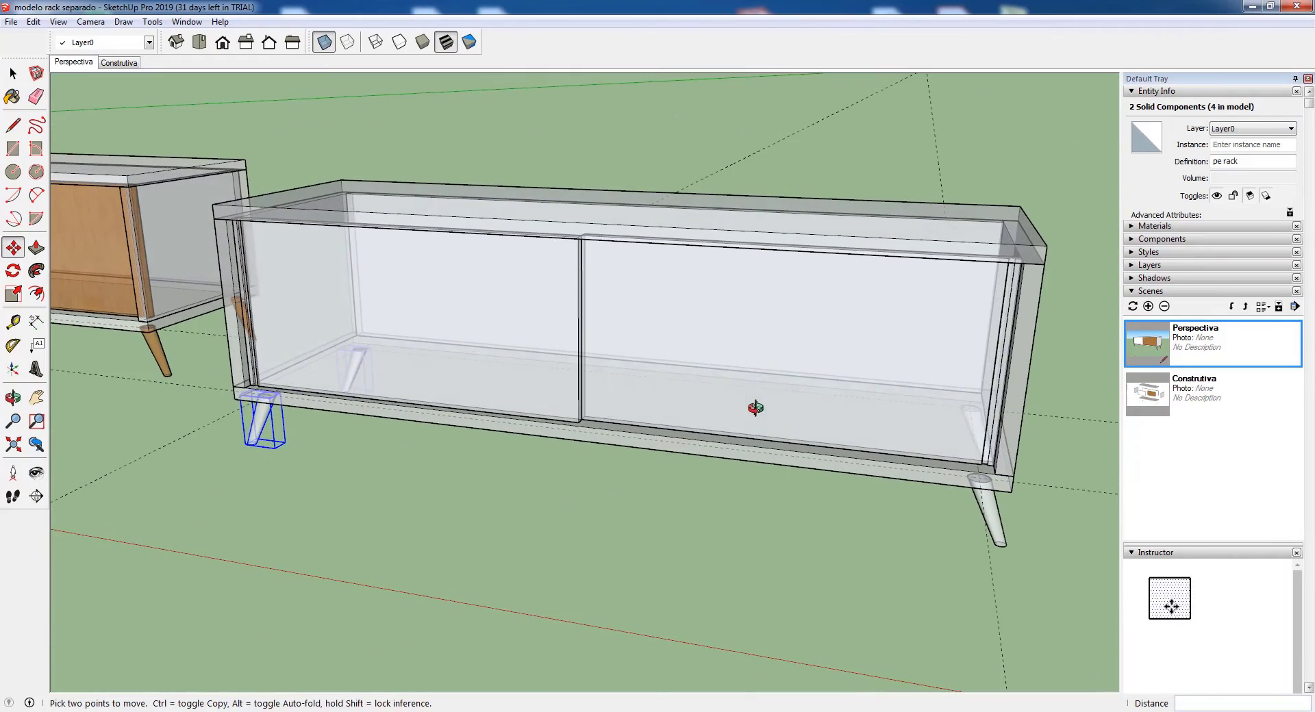
left_click(329, 45)
middle_click_drag(734, 320, 1068, 413)
key("space")
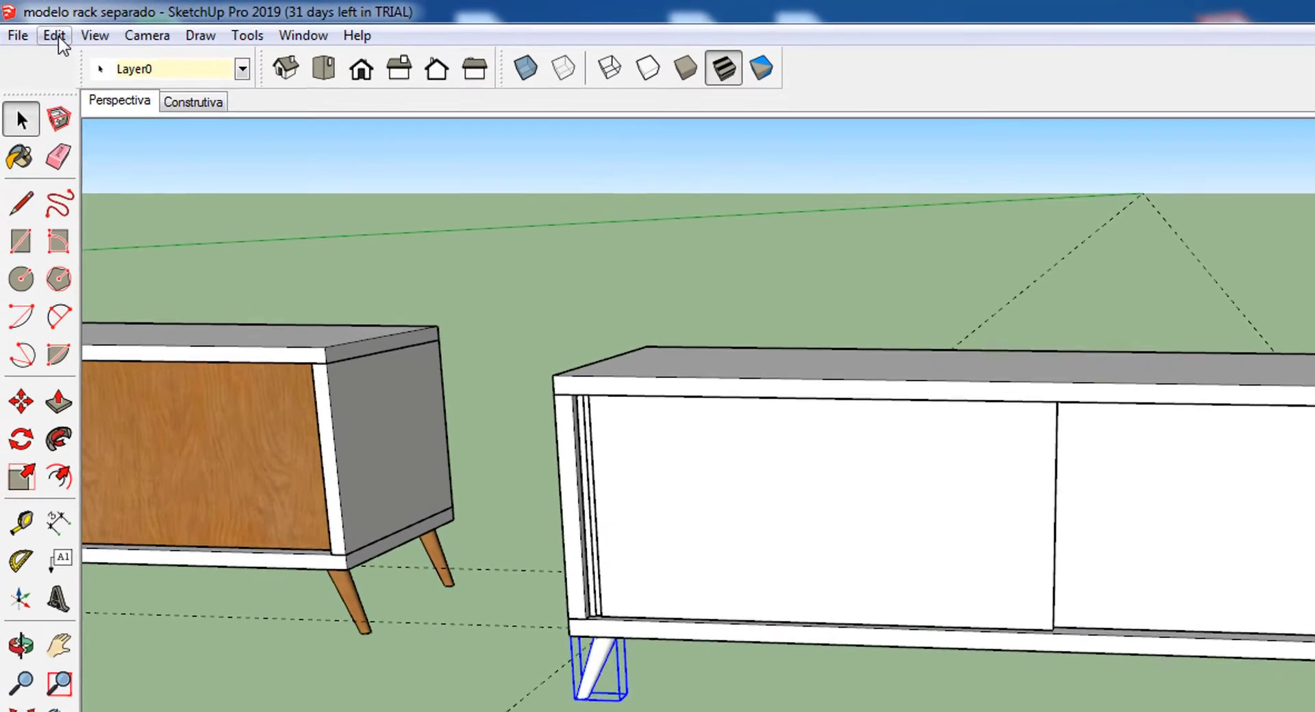
left_click(33, 22)
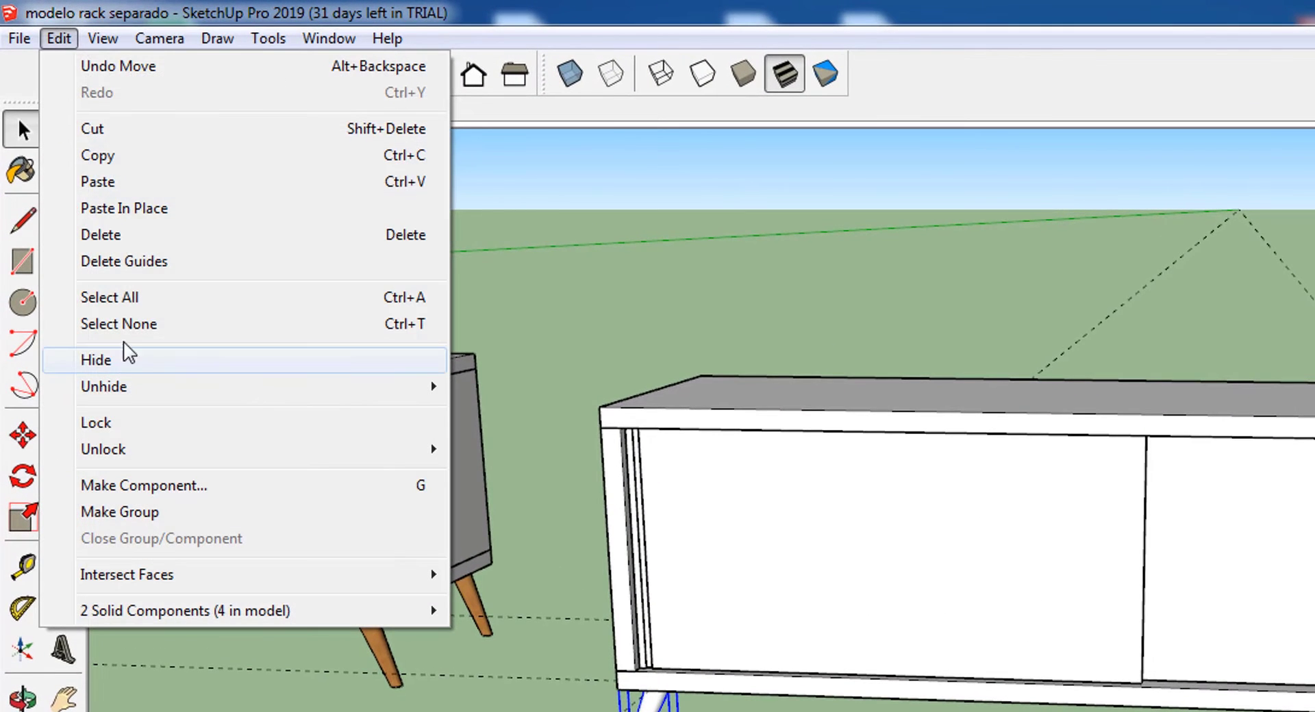
left_click(128, 264)
middle_click_drag(1205, 583, 905, 325)
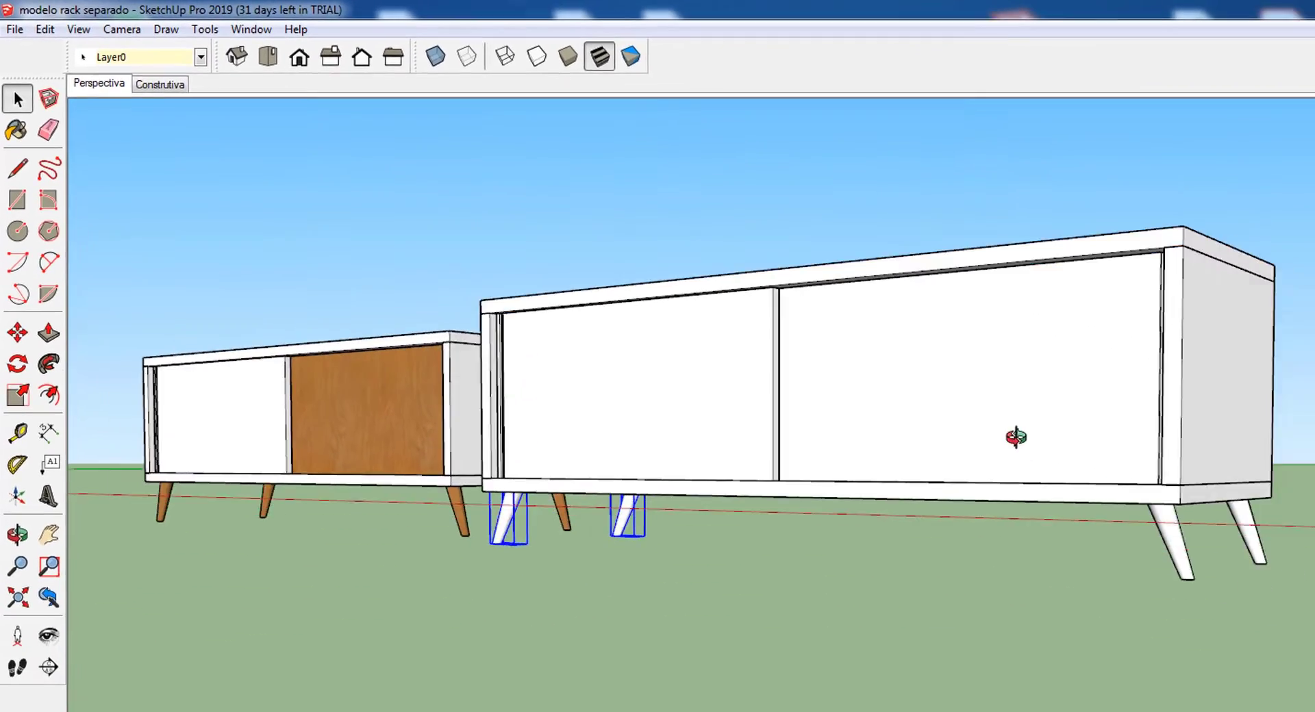
left_click(708, 154)
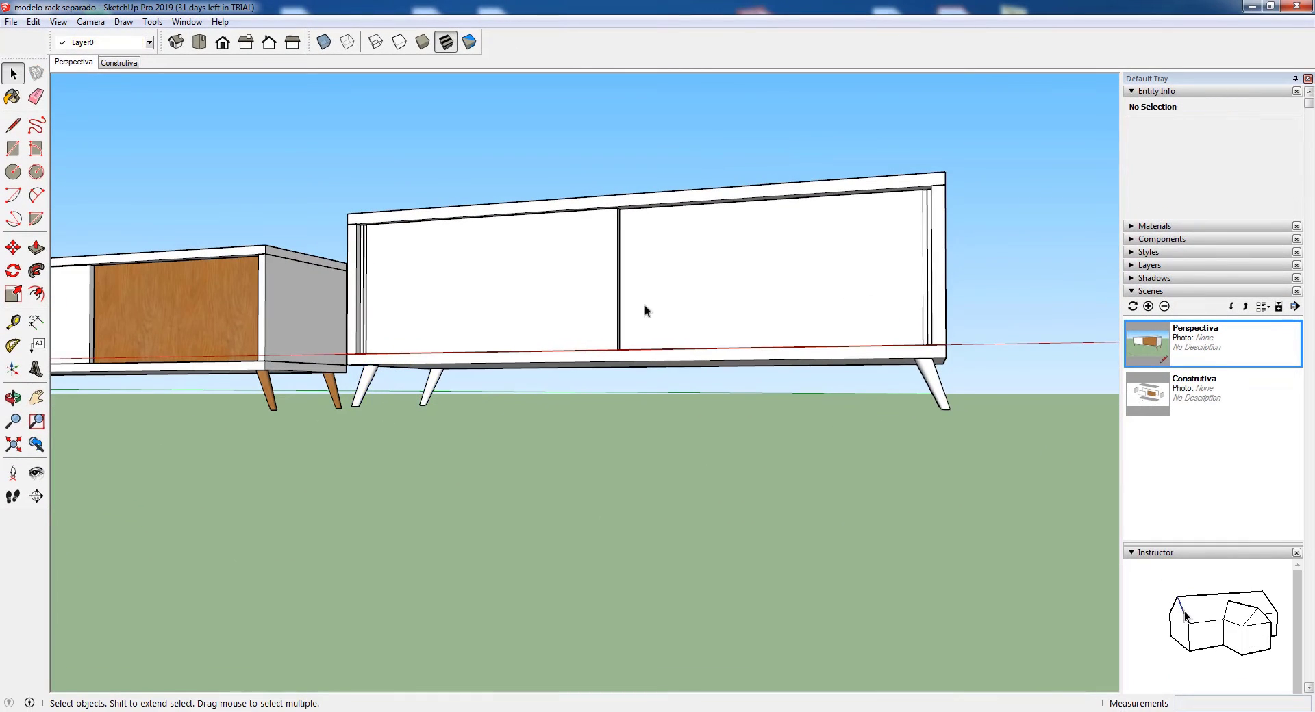
- Examine the assembled rack from several angles, including its legs, sliding door and side panel components
middle_click_drag(791, 362, 778, 461)
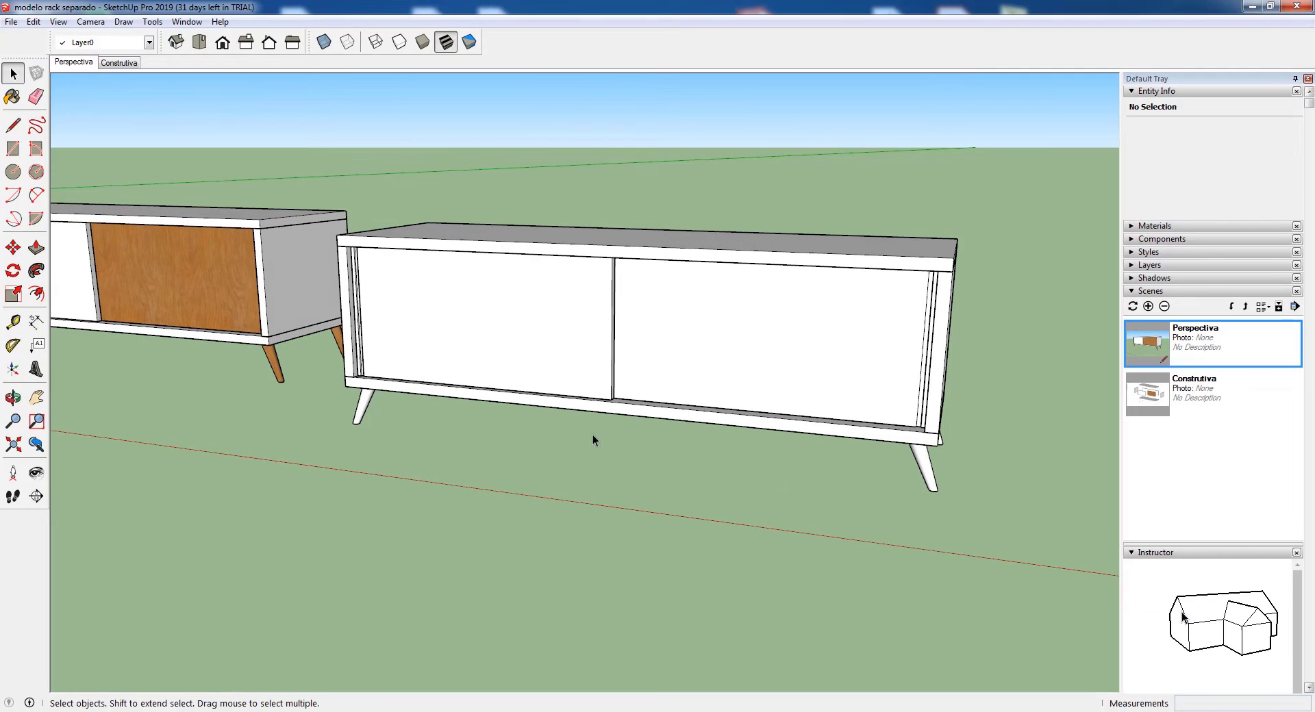
middle_click_drag(593, 440, 505, 405)
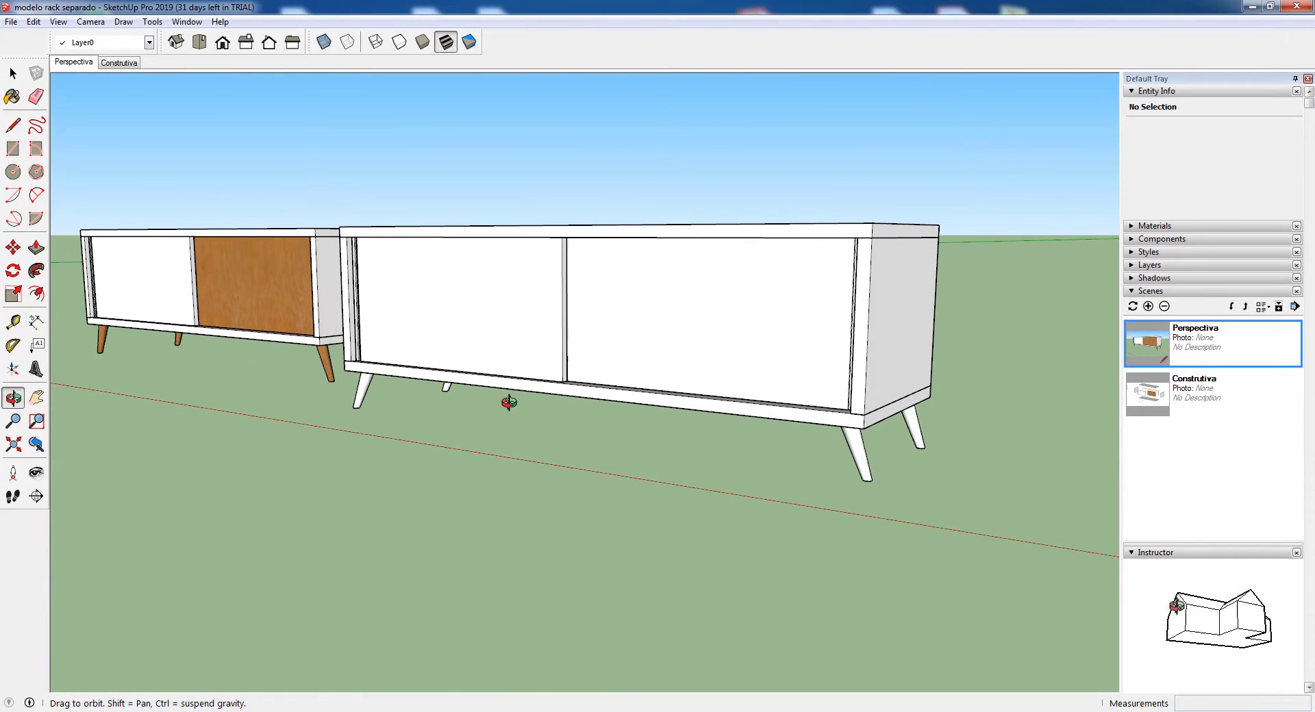
scroll(634, 392, "up", 3)
middle_click_drag(634, 392, 795, 378)
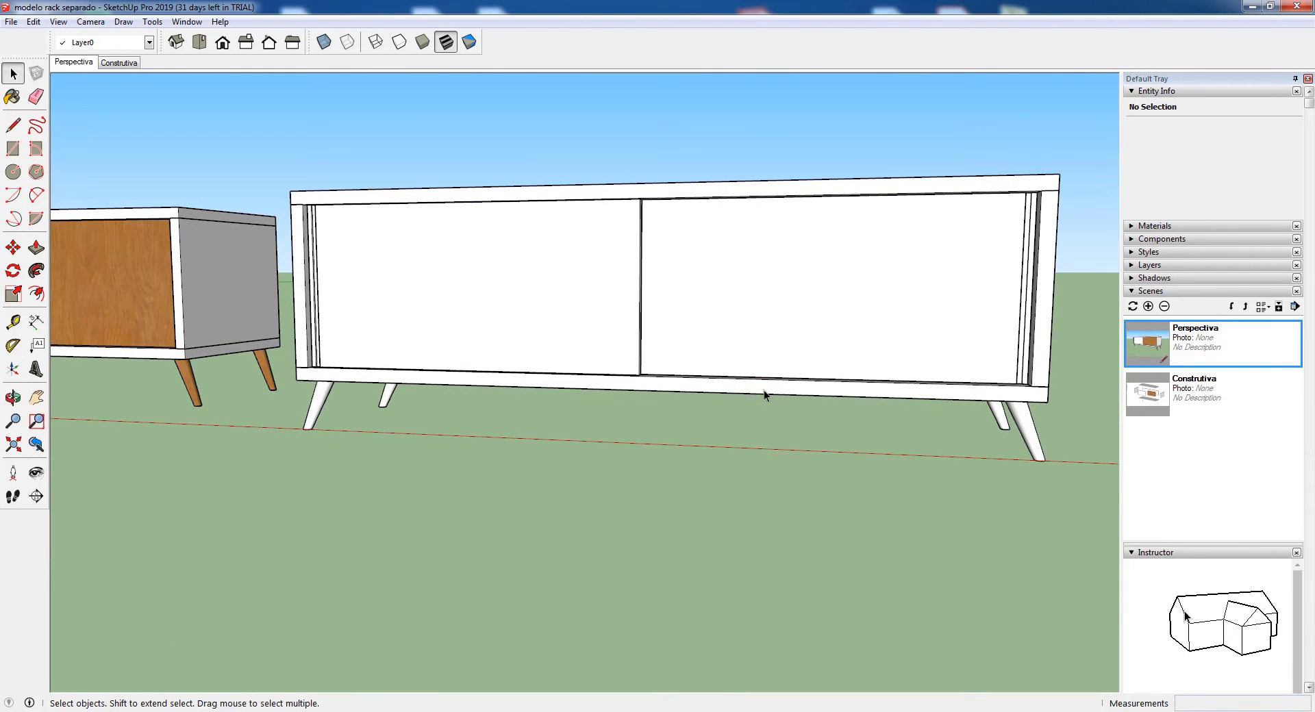
left_click(765, 355)
left_click(626, 195)
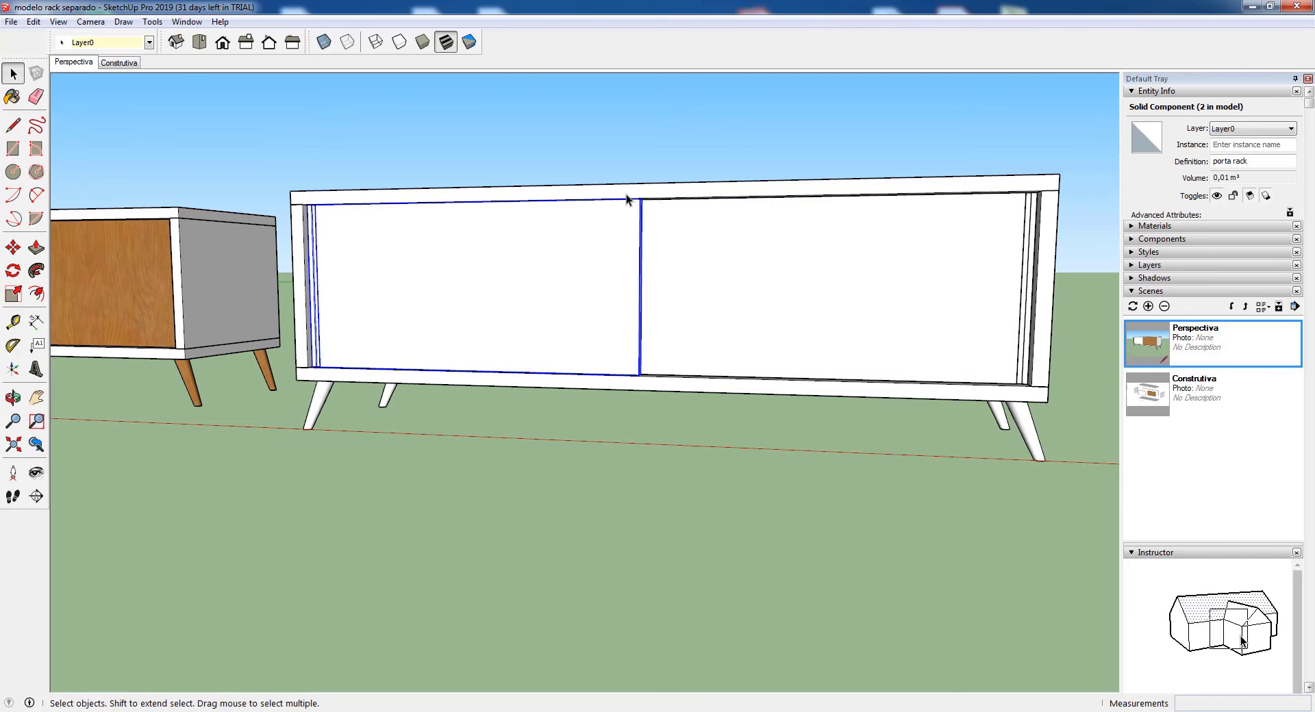
left_click(1044, 270)
middle_click_drag(987, 377, 877, 411)
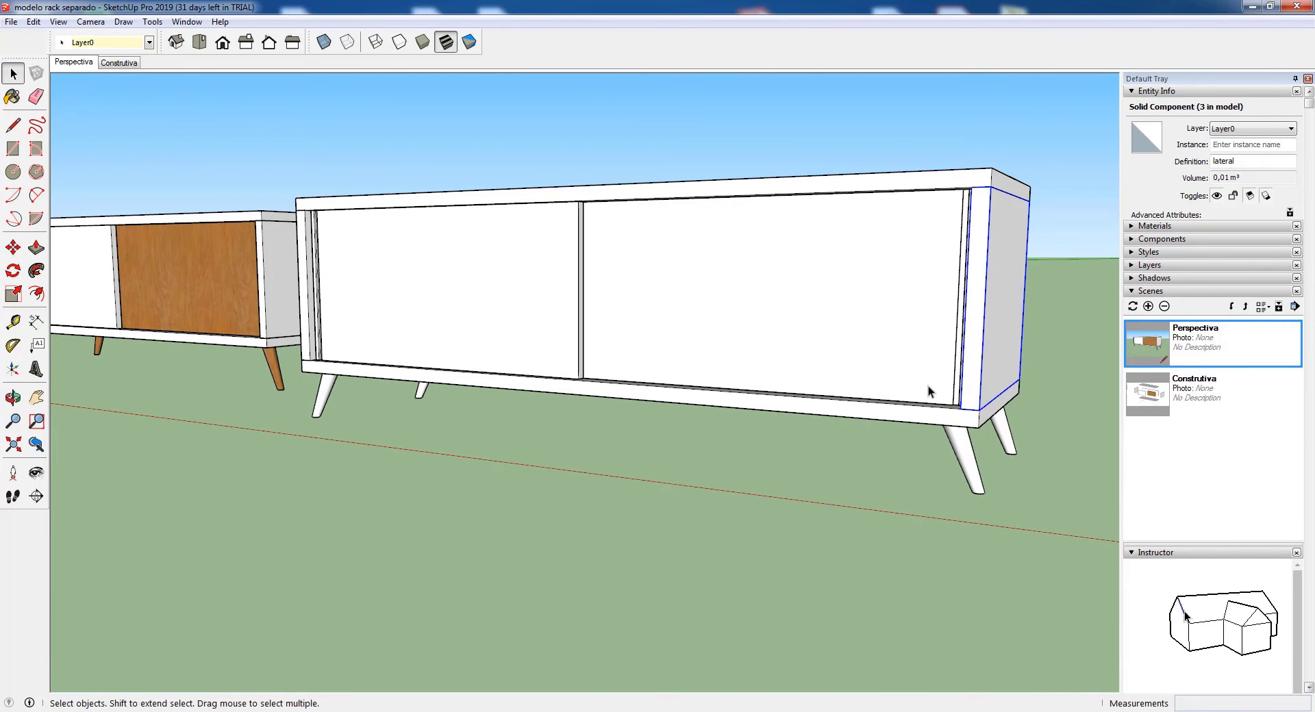
middle_click_drag(729, 324, 918, 299)
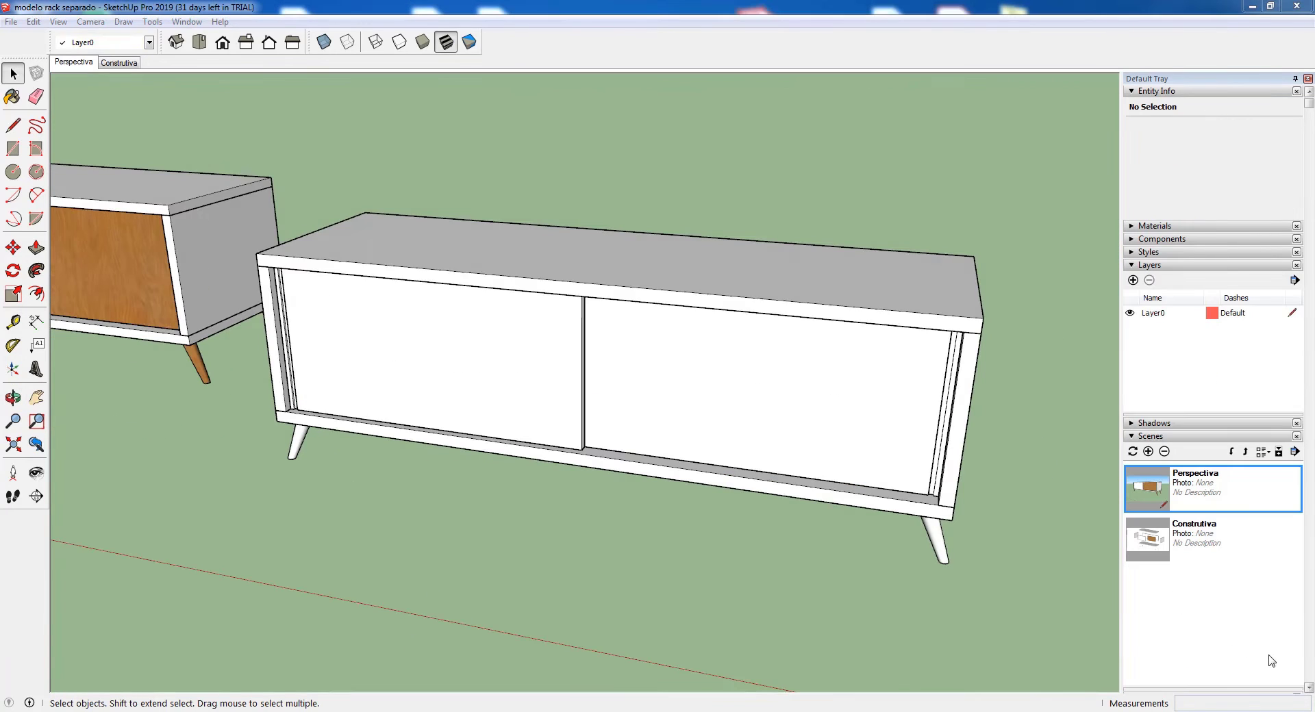
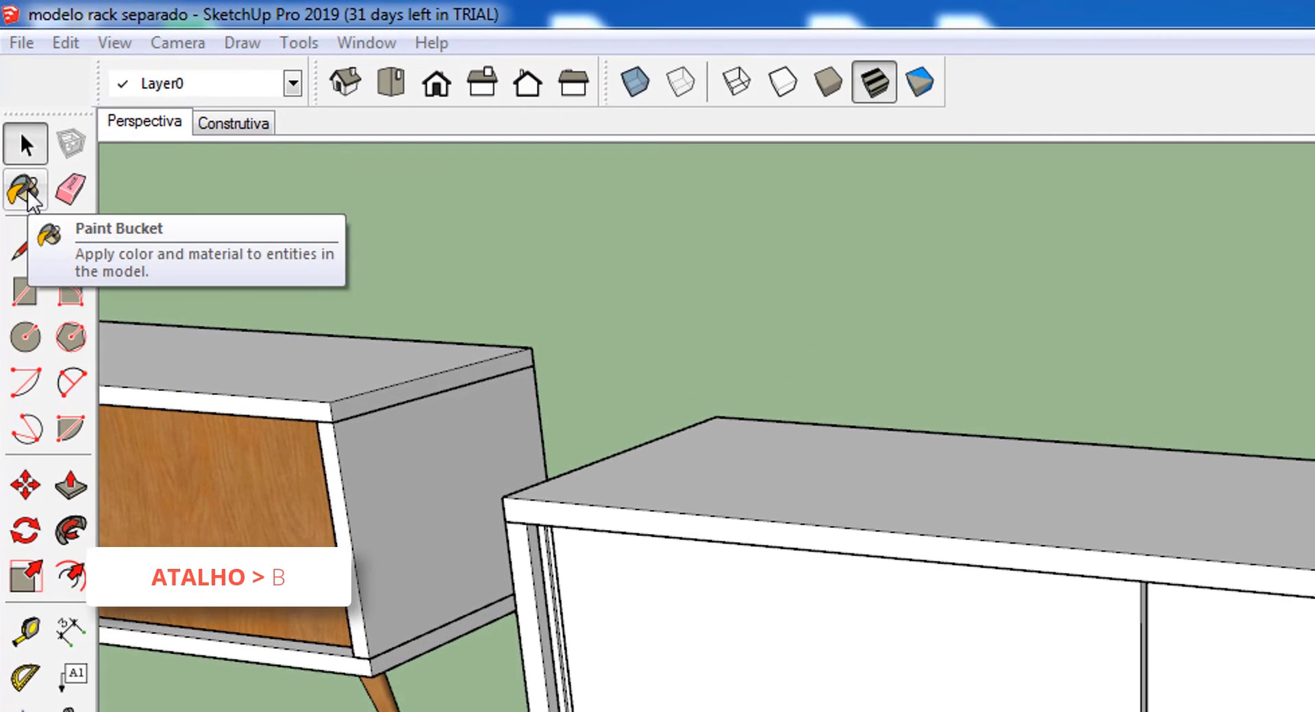
- Paint the rack's right-hand sliding door with the Wood Cherry Original material from the Wood collection
left_click(25, 191)
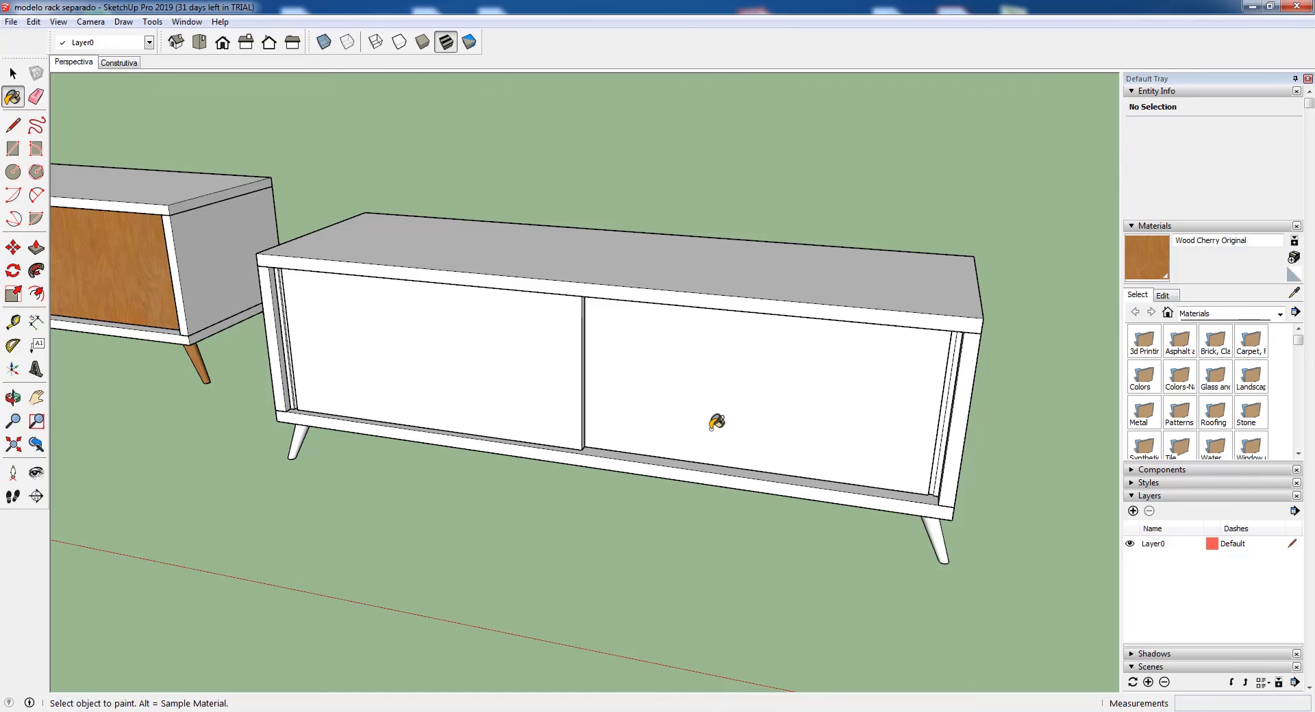
scroll(716, 423, "up", 2)
scroll(717, 423, "down", 2)
middle_click_drag(720, 422, 756, 411)
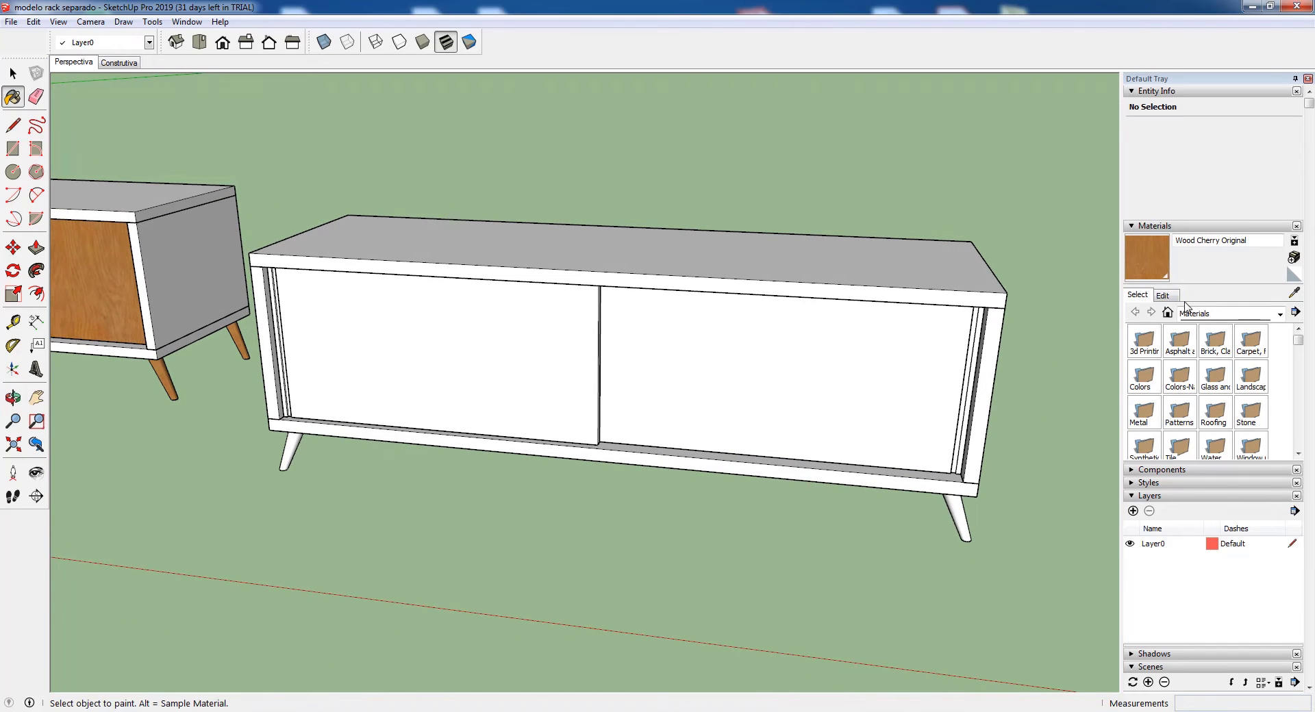
left_click(1280, 314)
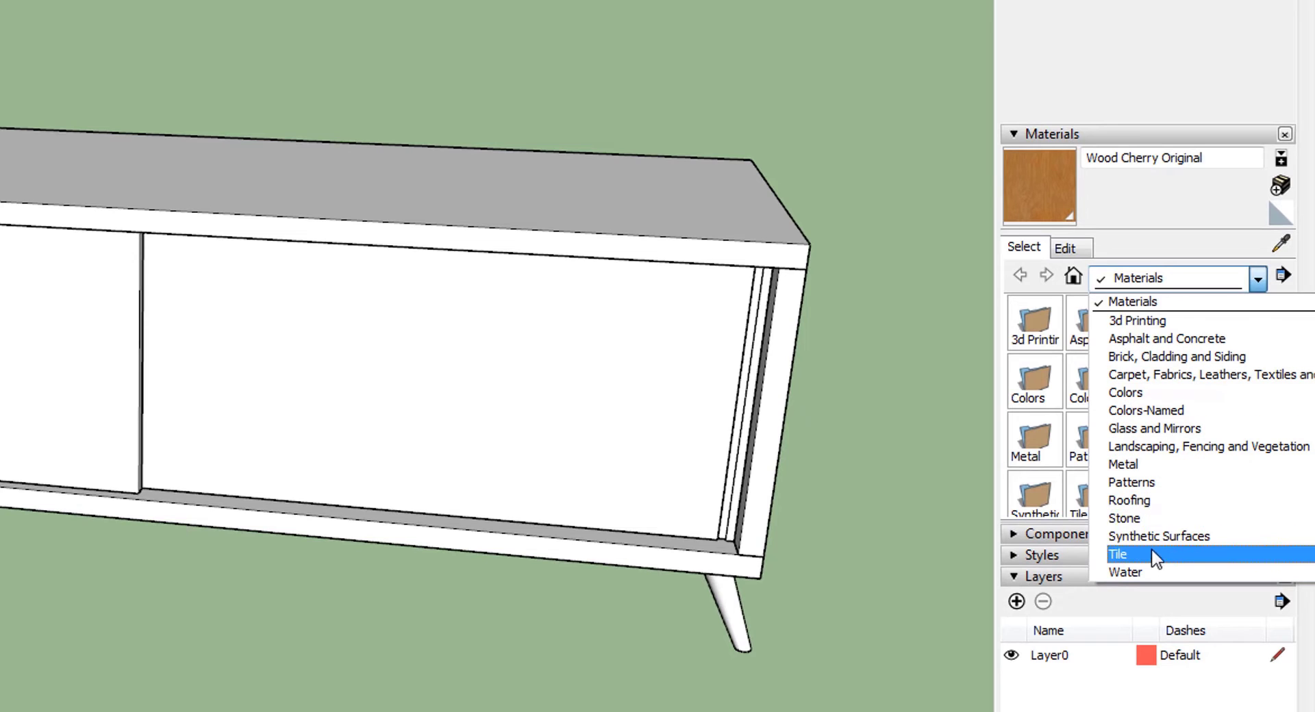
scroll(1137, 575, "down", 1)
scroll(1139, 583, "down", 1)
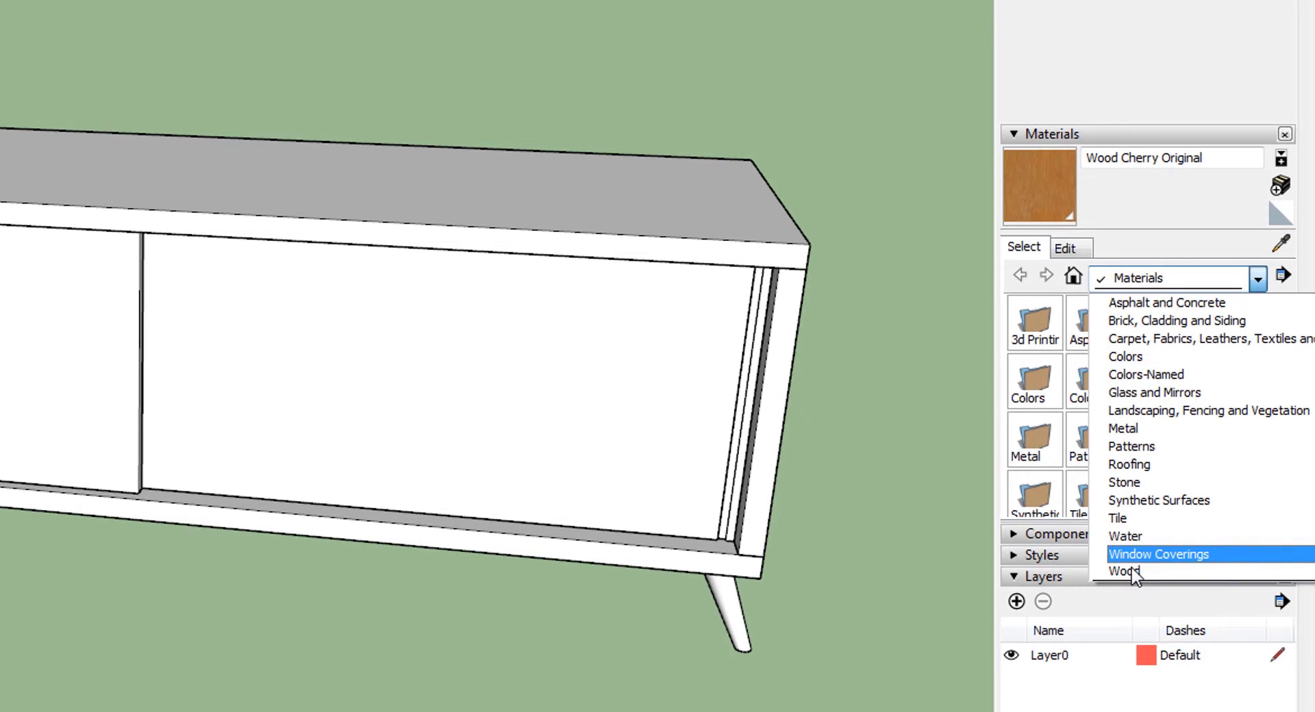
left_click(1137, 571)
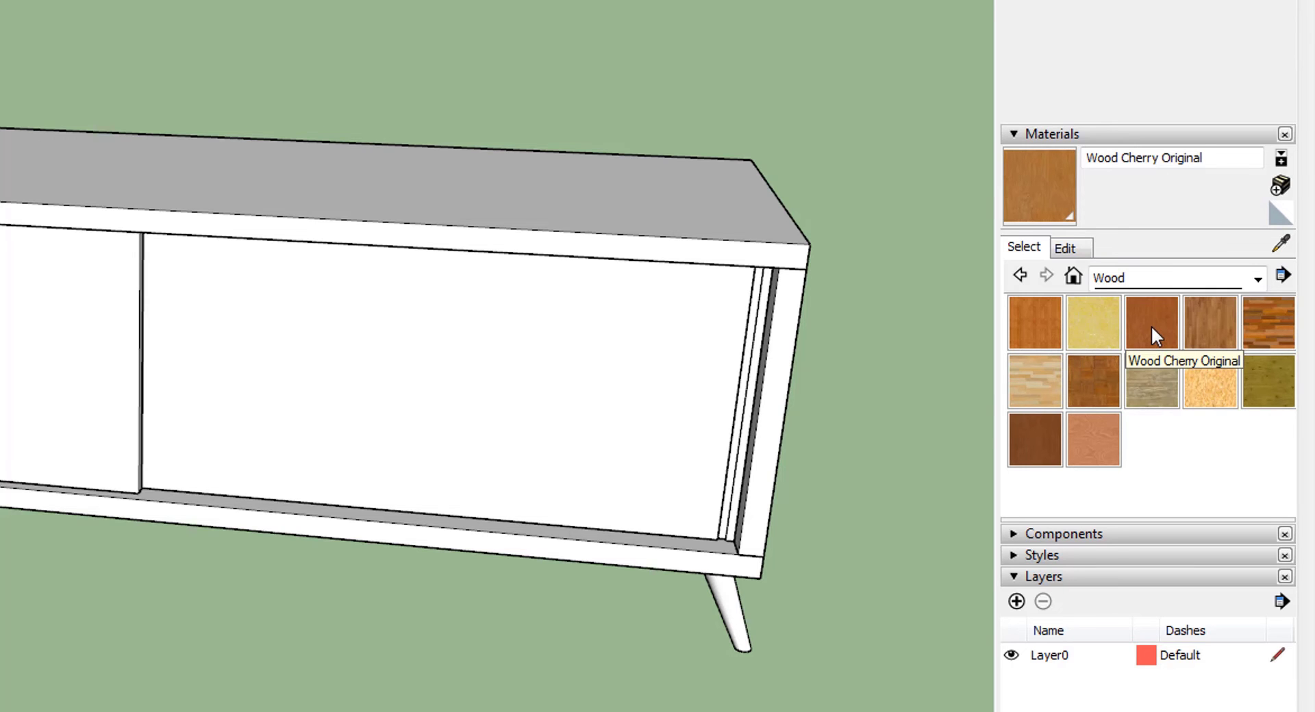
left_click(1150, 325)
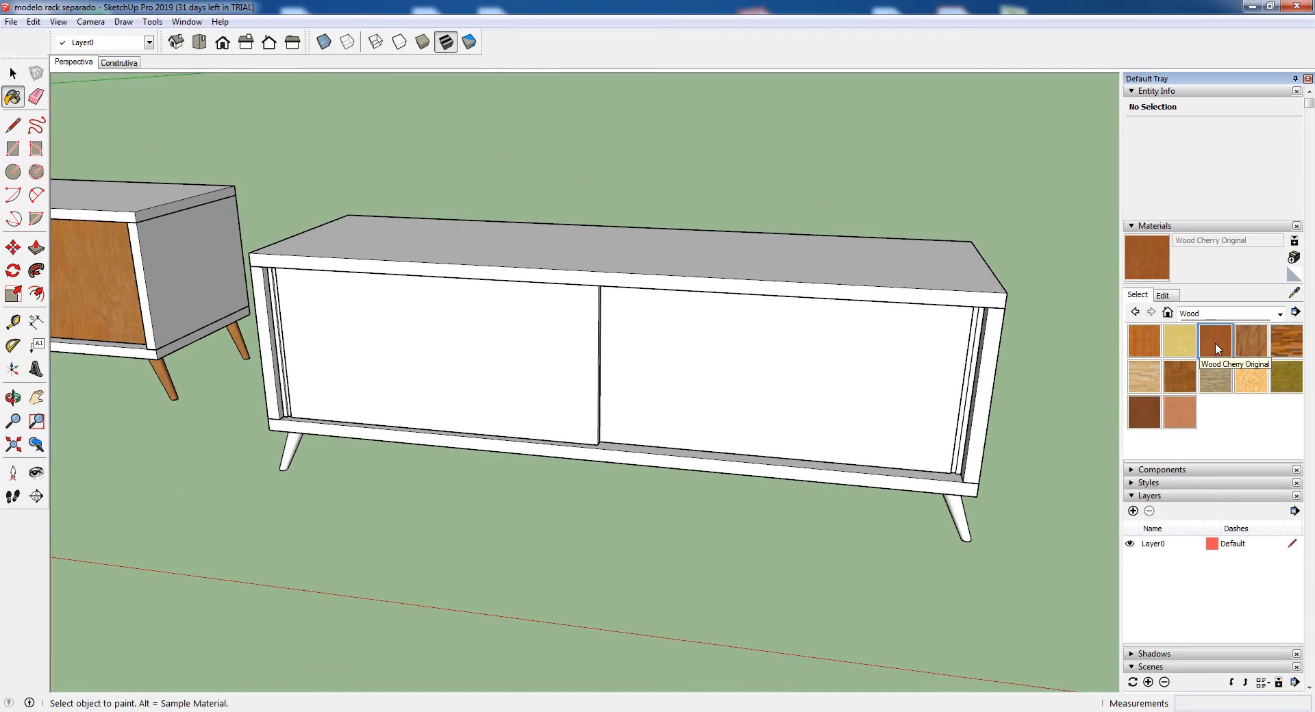
left_click(772, 368)
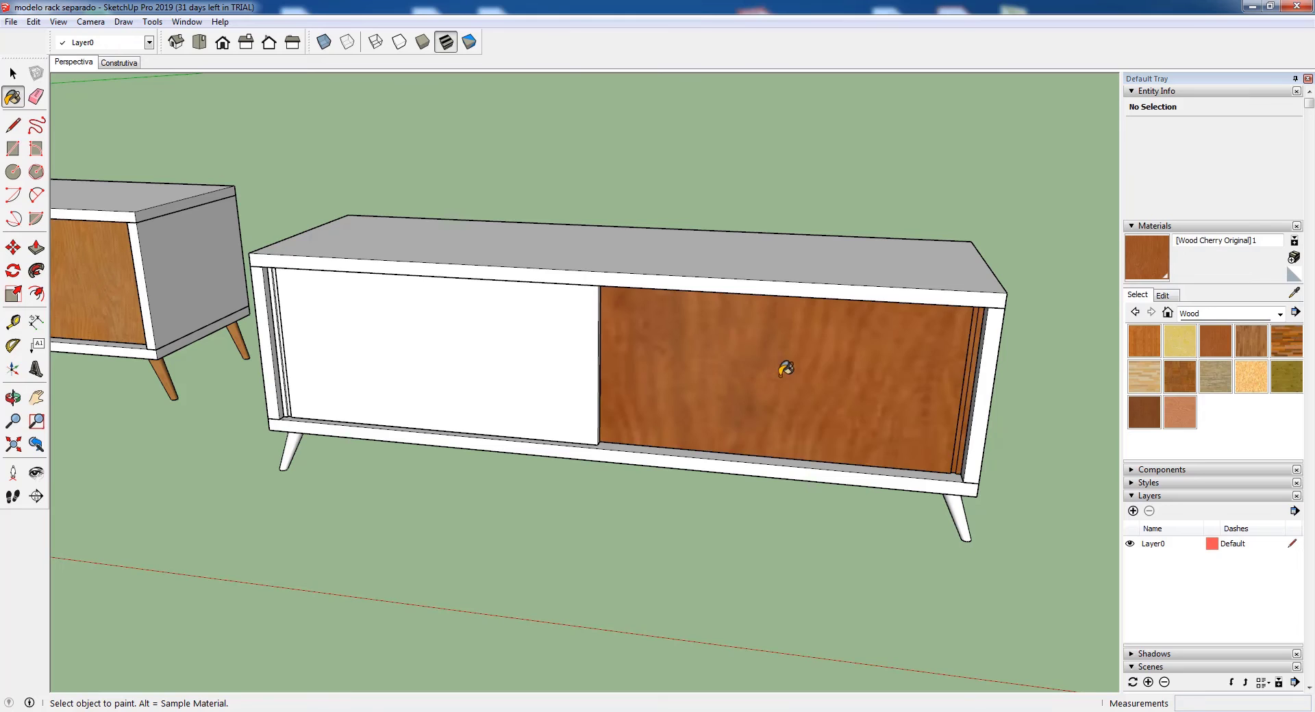
- Paint all four of the new rack's legs with the Wood Cherry Original material
middle_click_drag(748, 320, 770, 250)
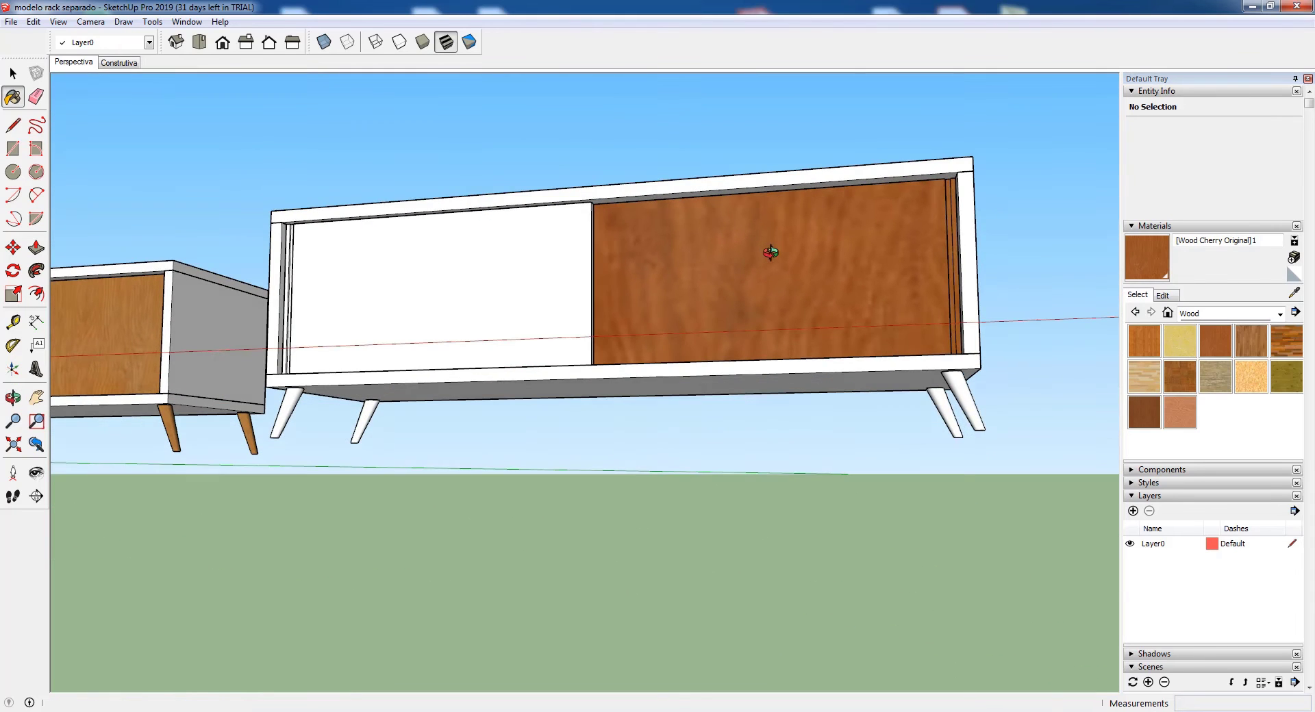
left_click(368, 425)
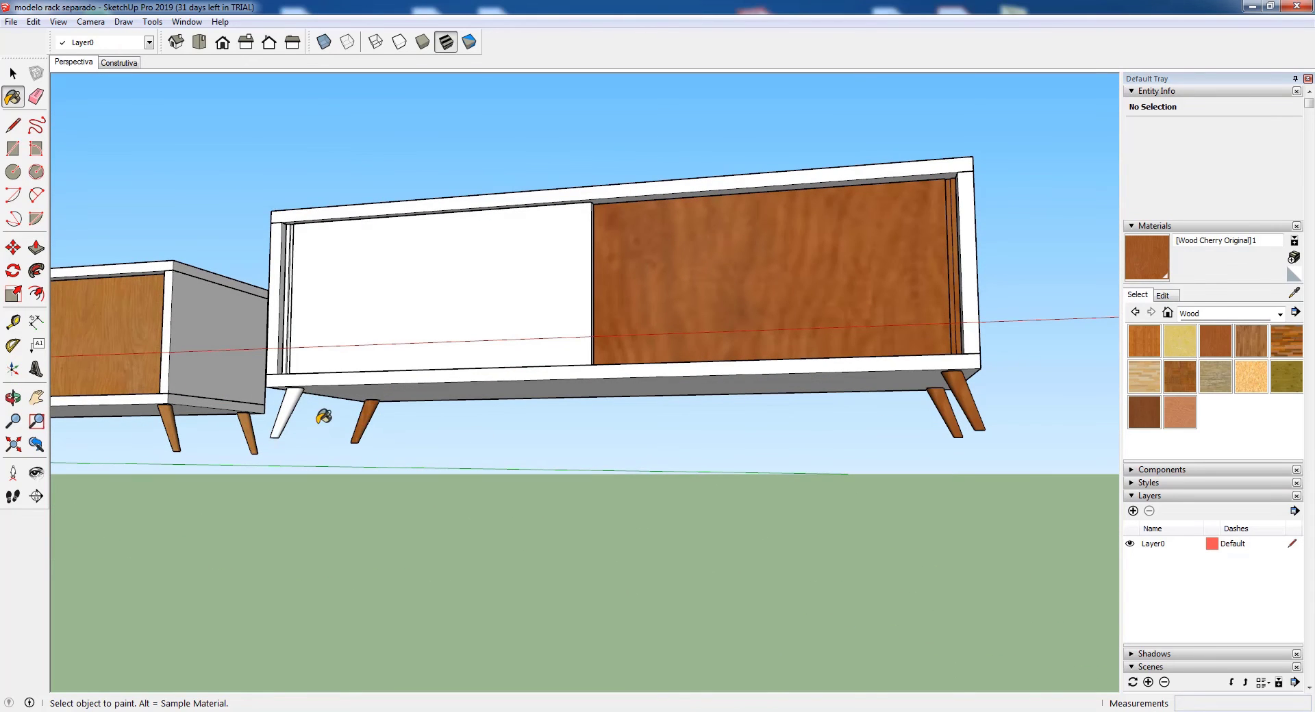
left_click(293, 409)
middle_click_drag(873, 423, 834, 538)
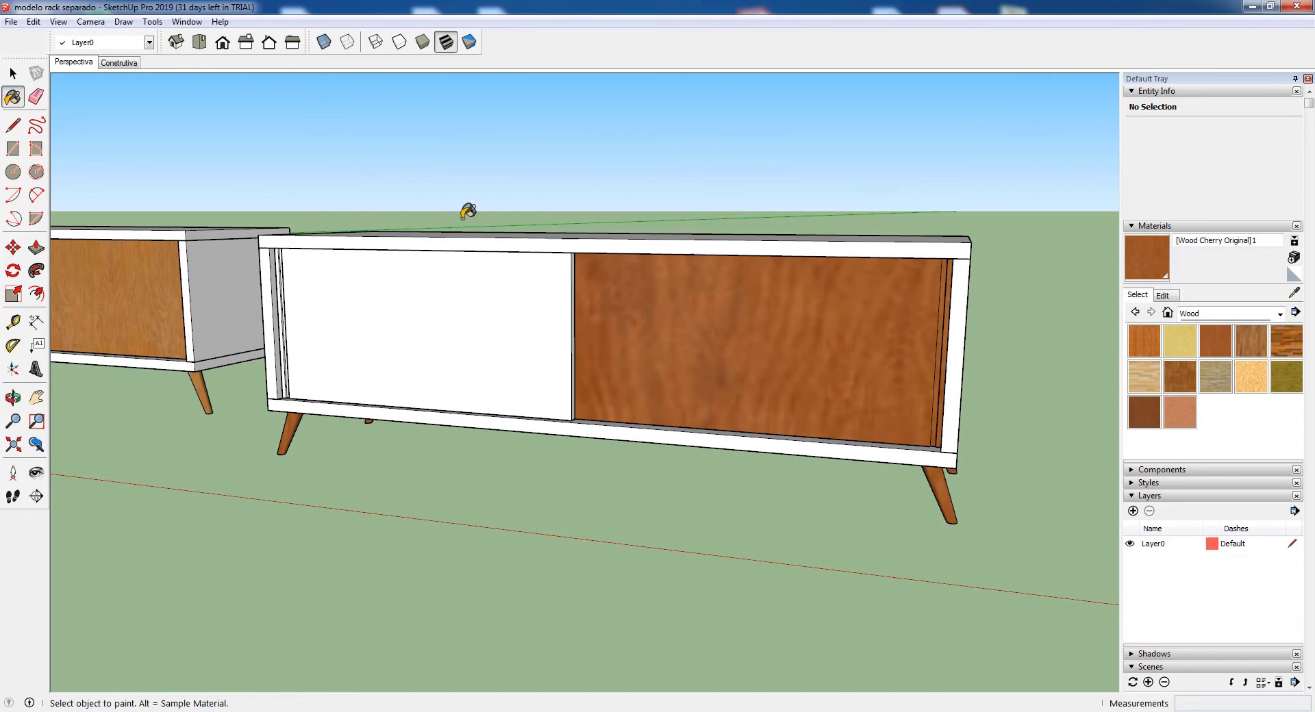
scroll(971, 350, "up", 1)
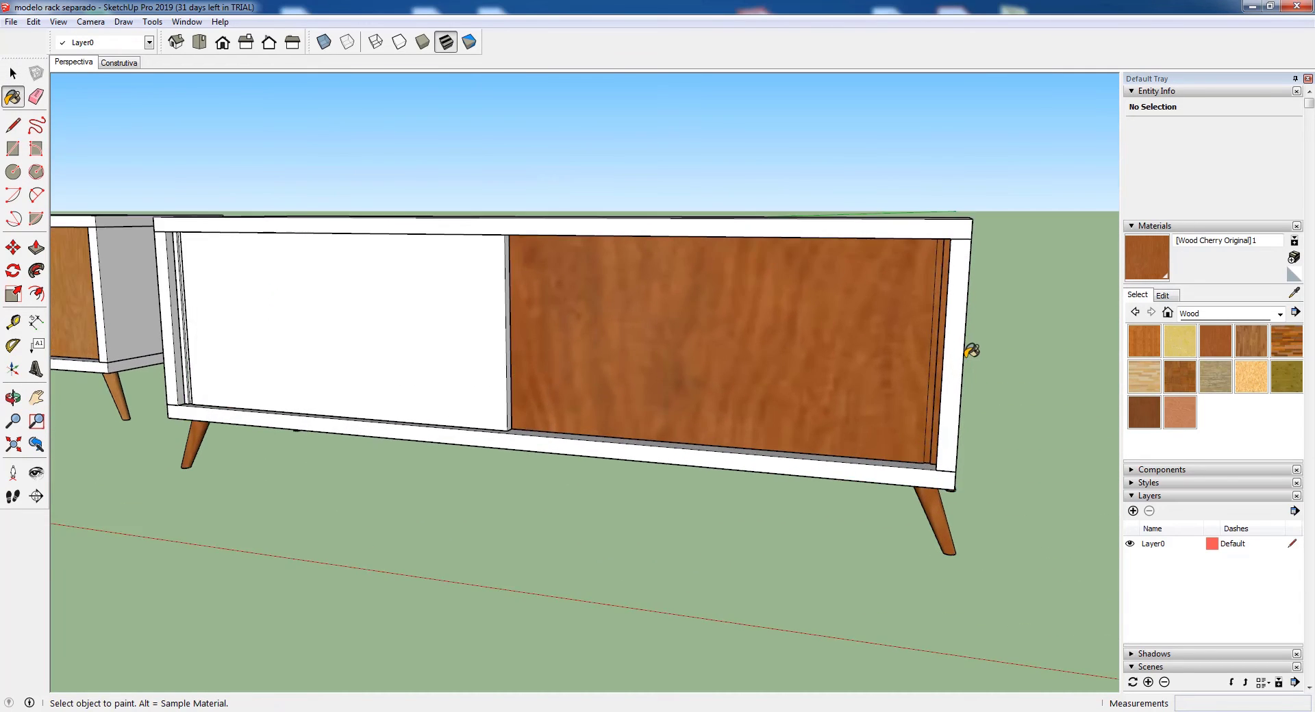
- Reduce the Wood Cherry Original material's texture size to 0,50 m by 0,50 m
left_click(1162, 295)
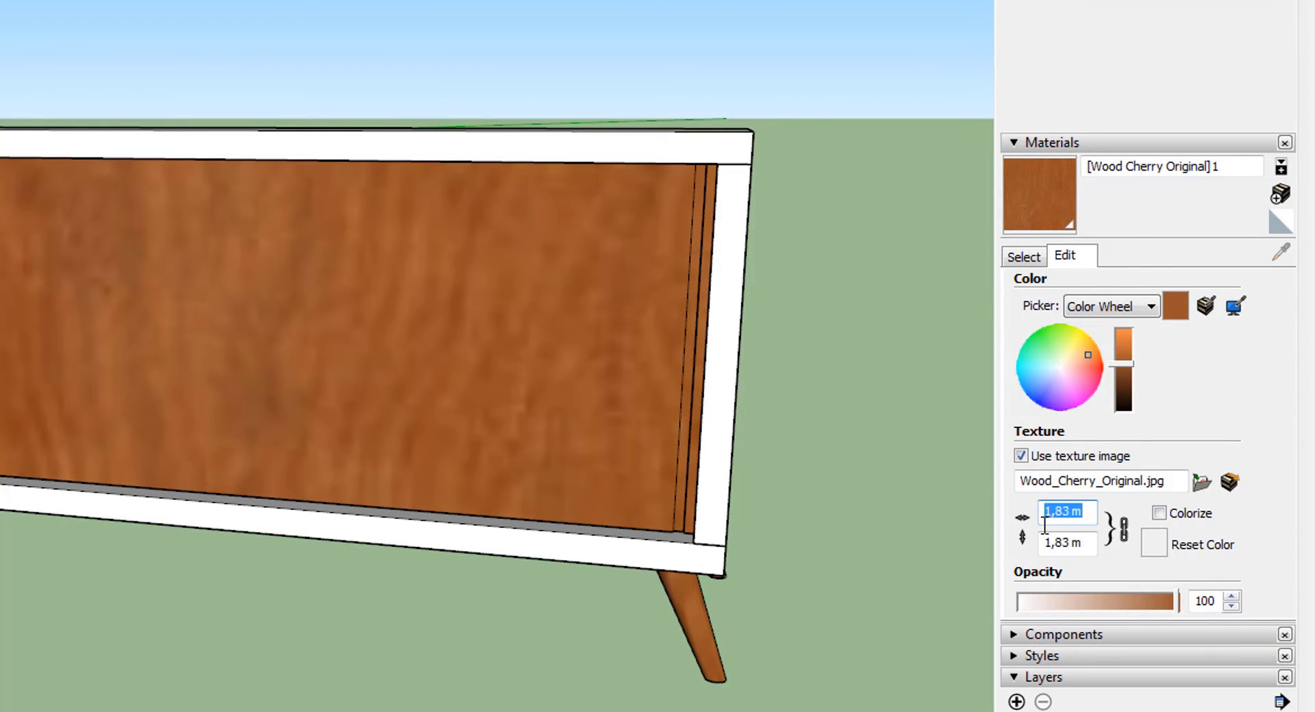
type("1")
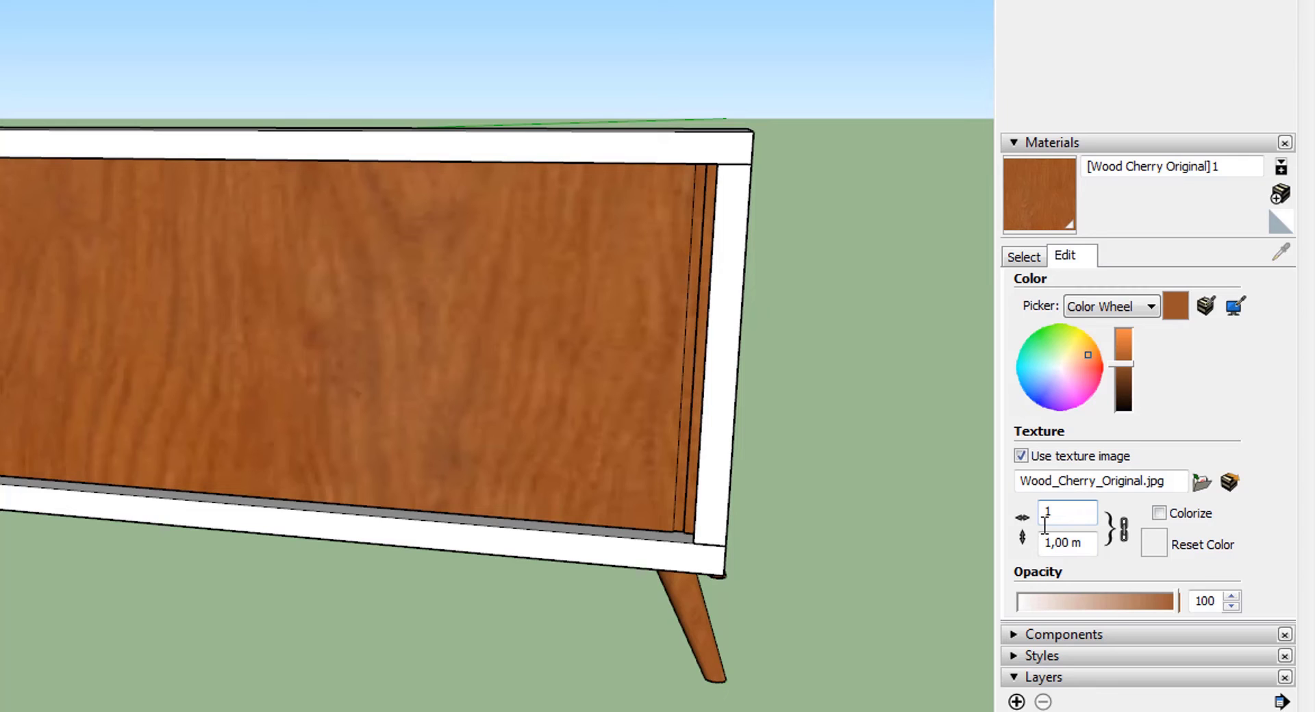
left_click(1085, 541)
left_click(1042, 513)
type("0,5")
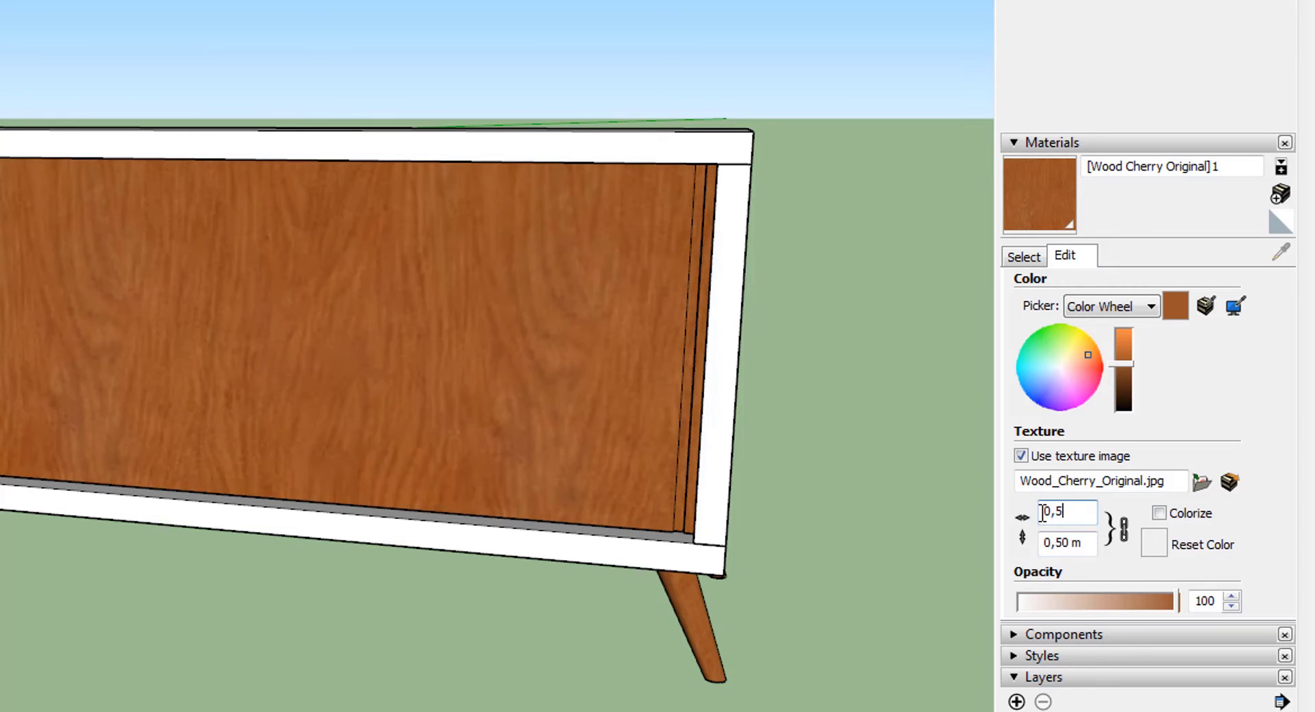
scroll(909, 461, "down", 4)
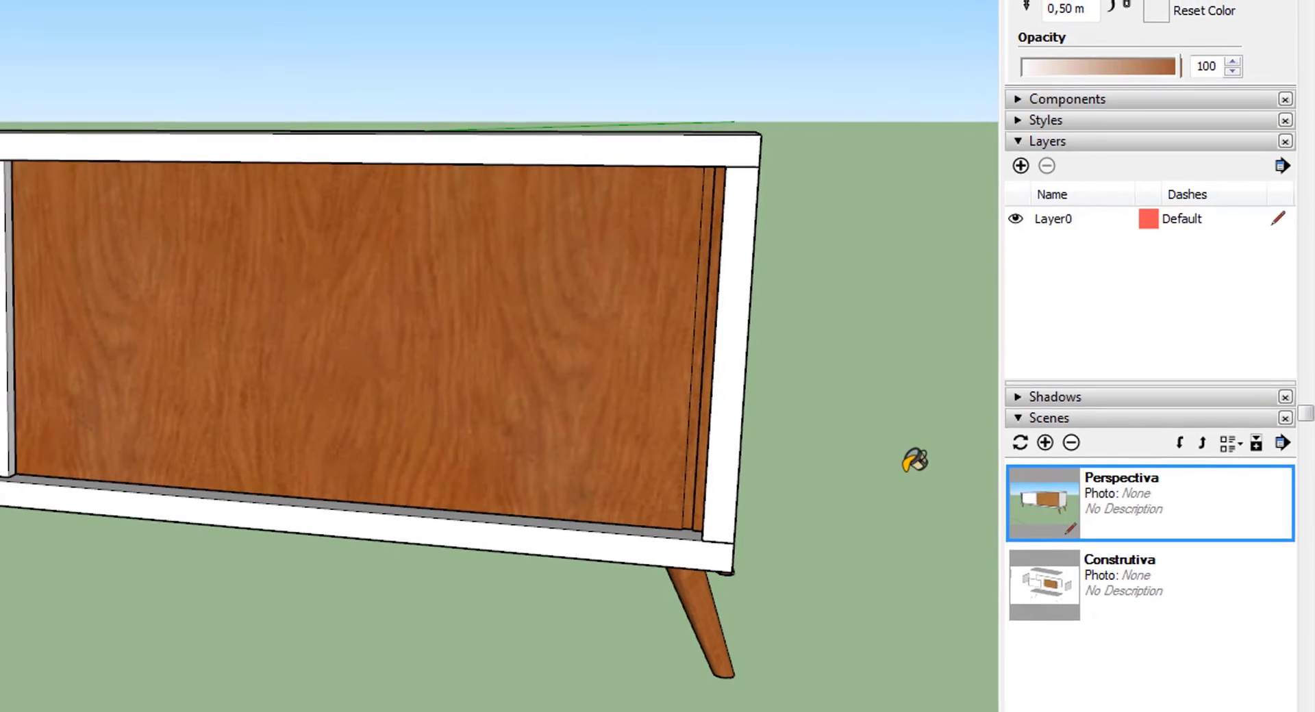
scroll(912, 461, "down", 4)
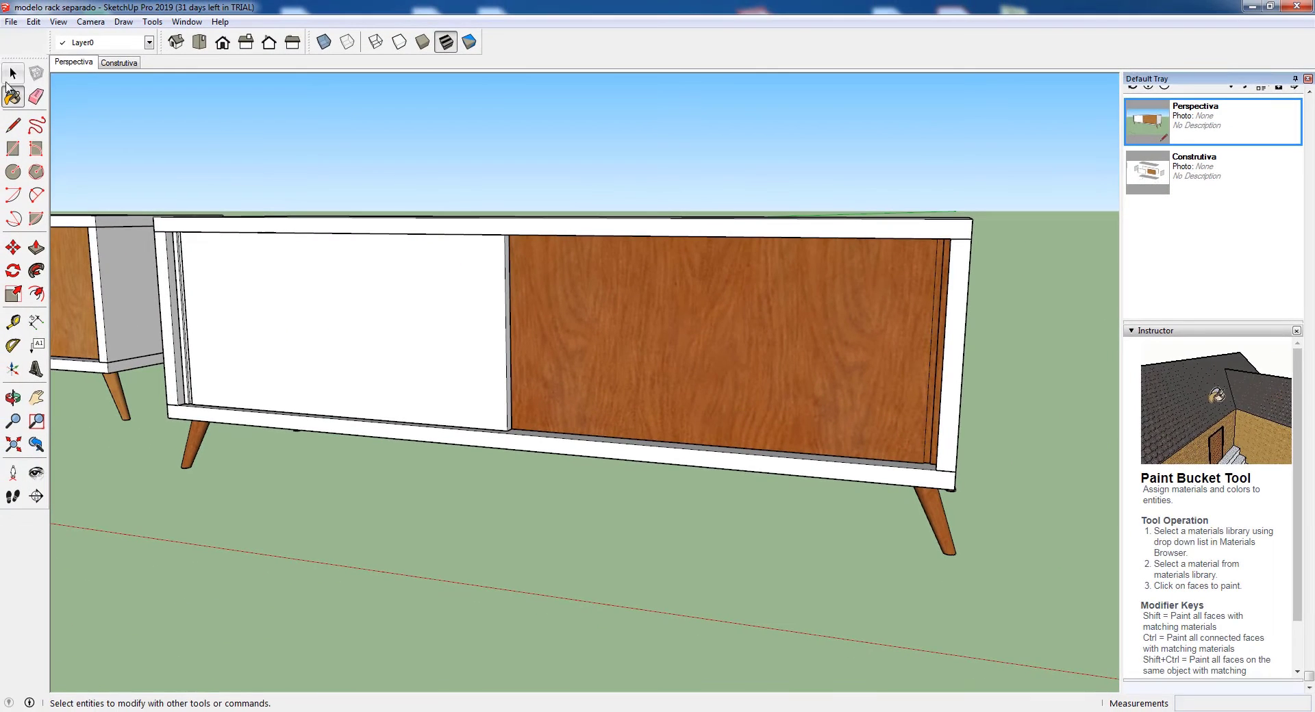
- Shift the cherry wood material's colour to a lighter, yellower orange-brown on the wooden door and legs
left_click(12, 73)
scroll(835, 475, "down", 3)
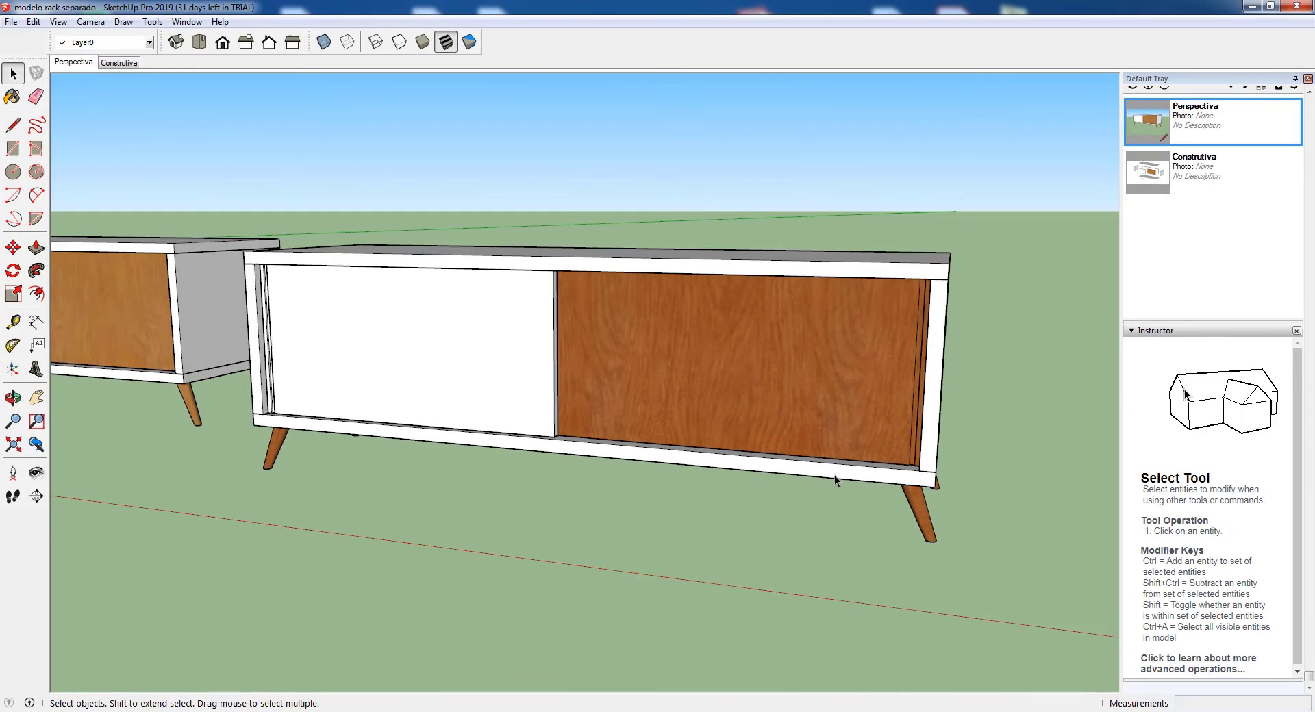
scroll(834, 475, "up", 2)
left_click(790, 401)
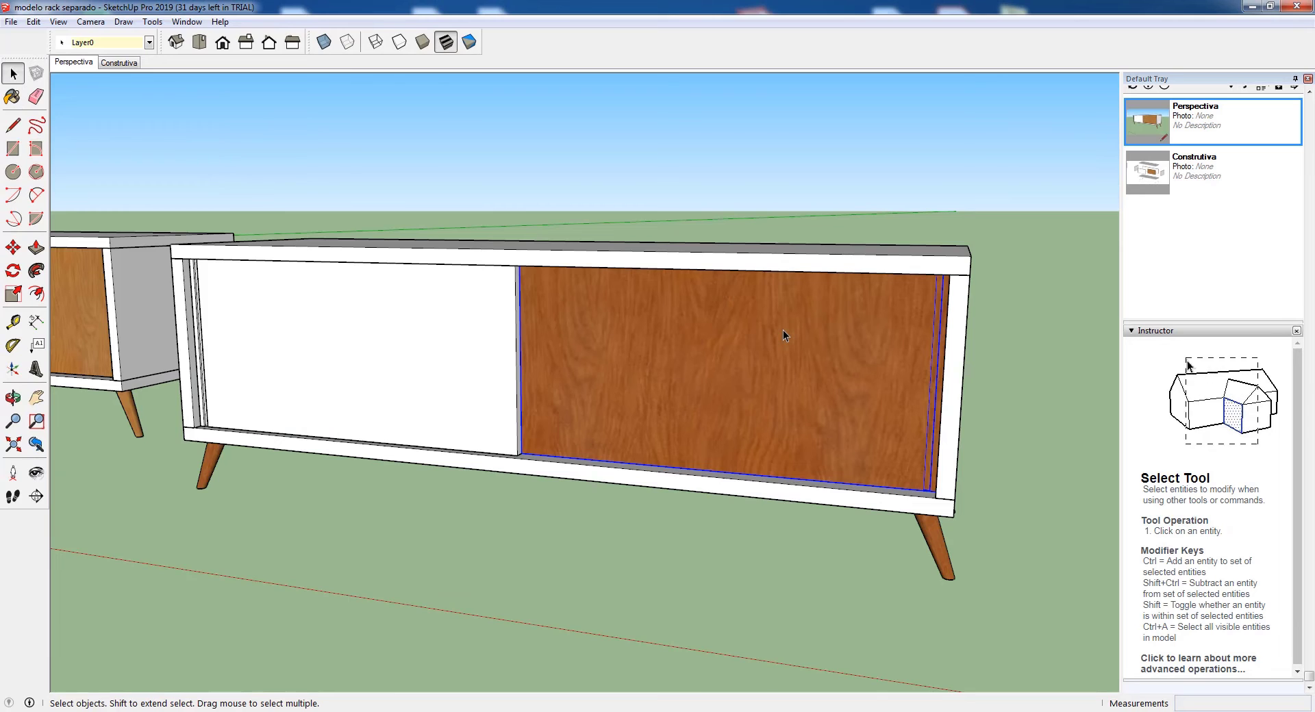
left_click(12, 96)
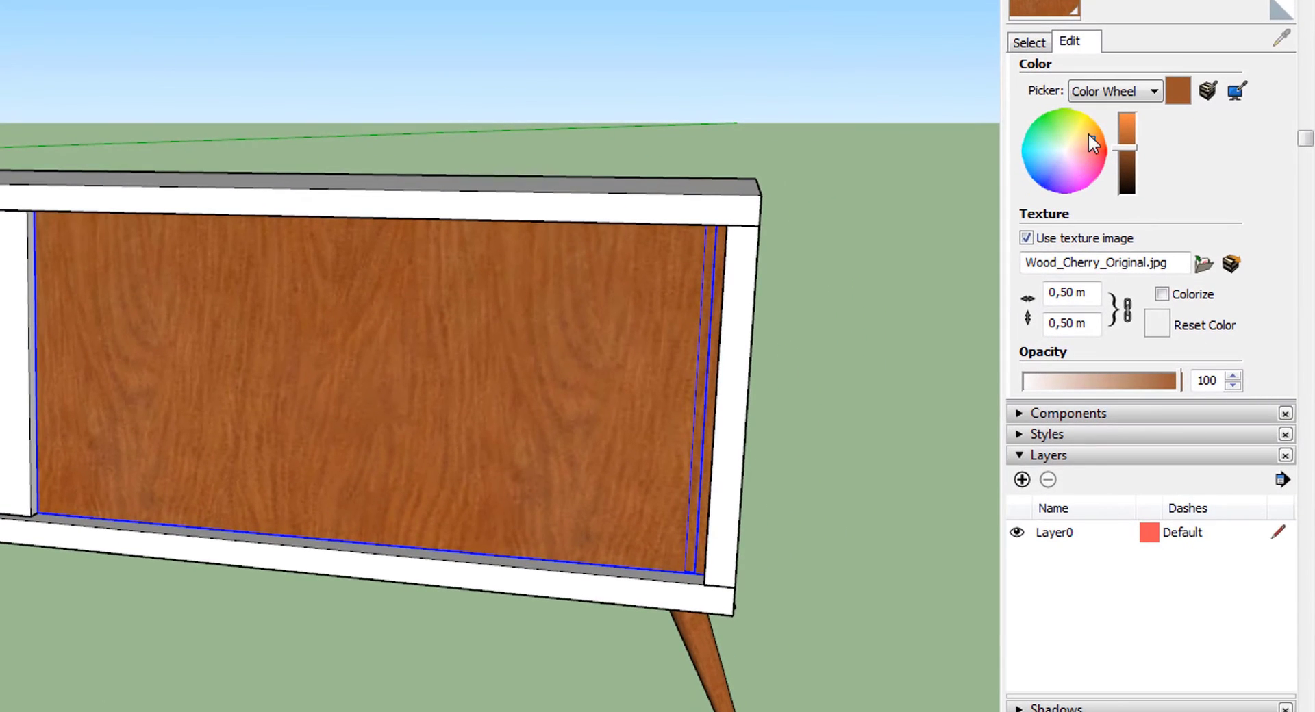
left_click(1090, 137)
left_click_drag(1090, 137, 1088, 138)
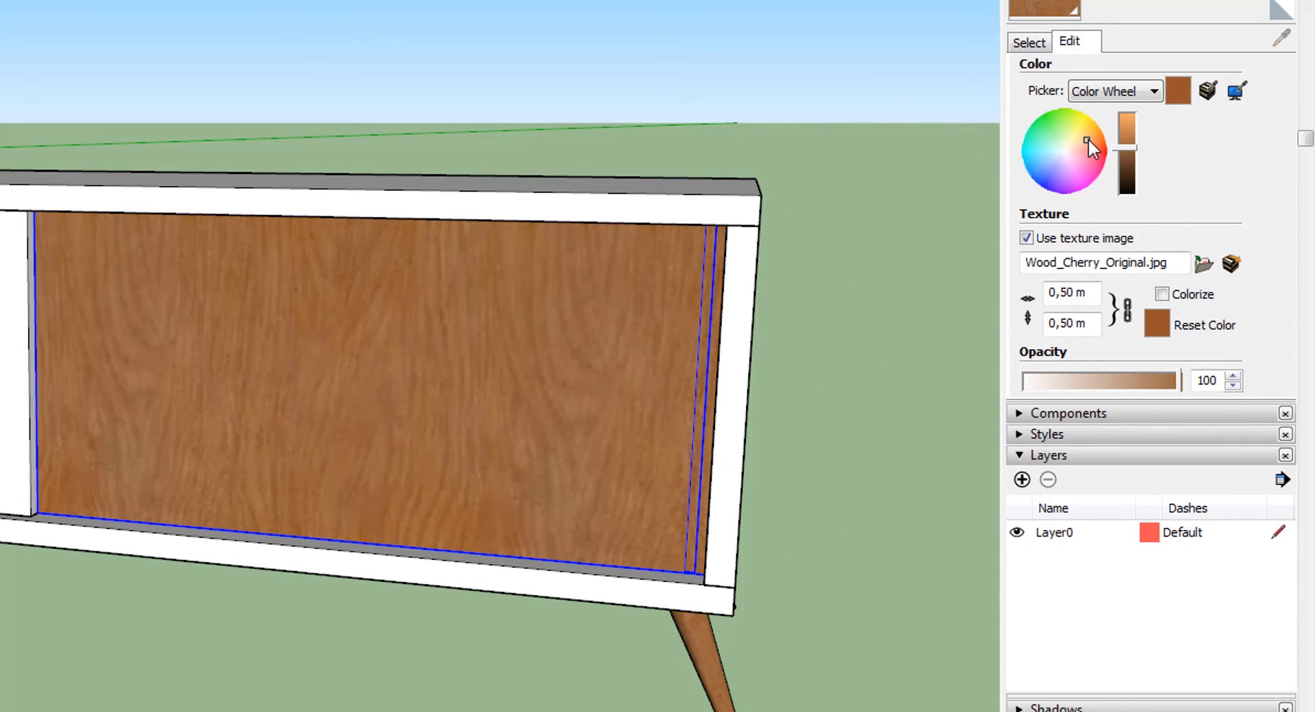
left_click(1123, 143)
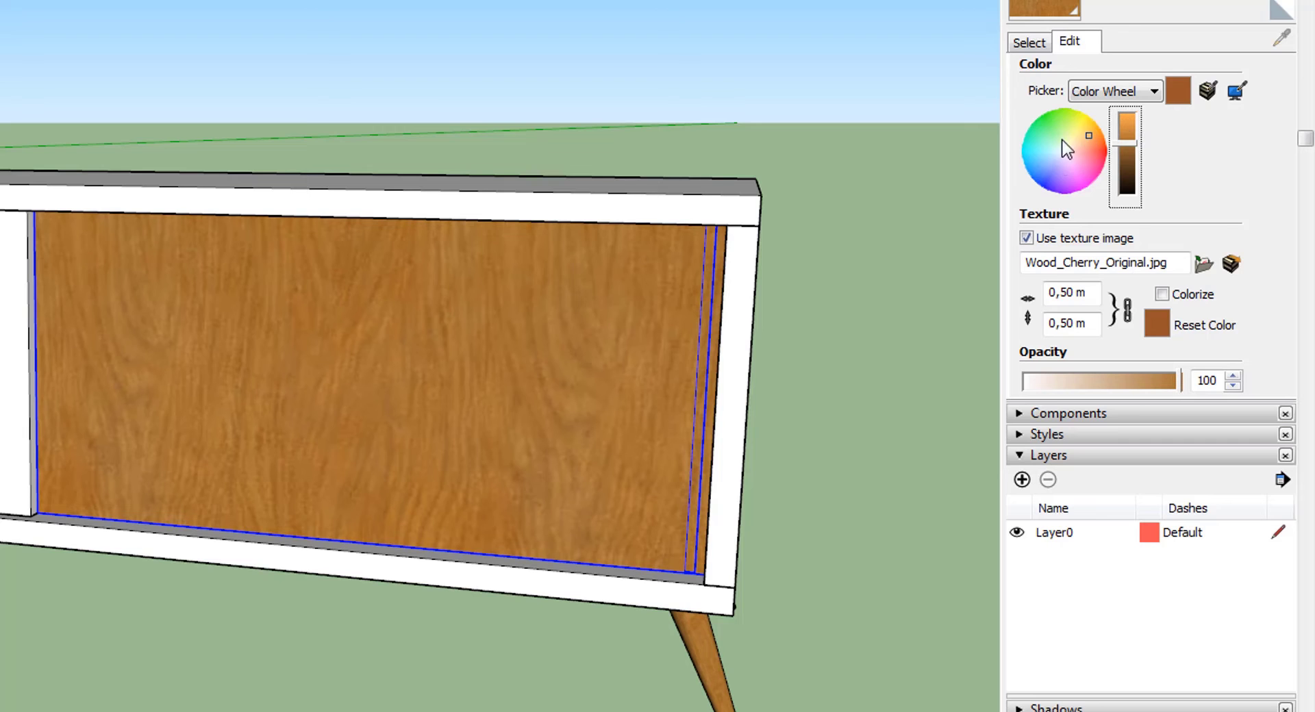
left_click_drag(1124, 143, 1126, 141)
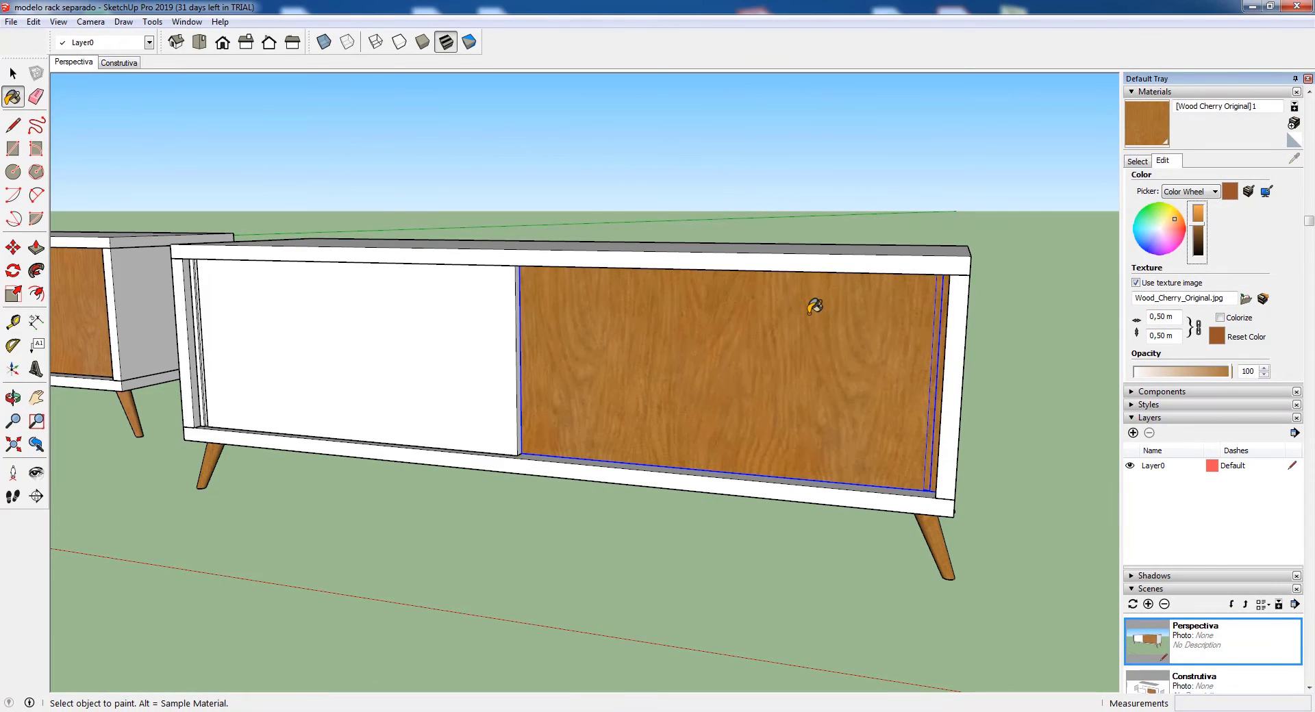
scroll(836, 333, "down", 2)
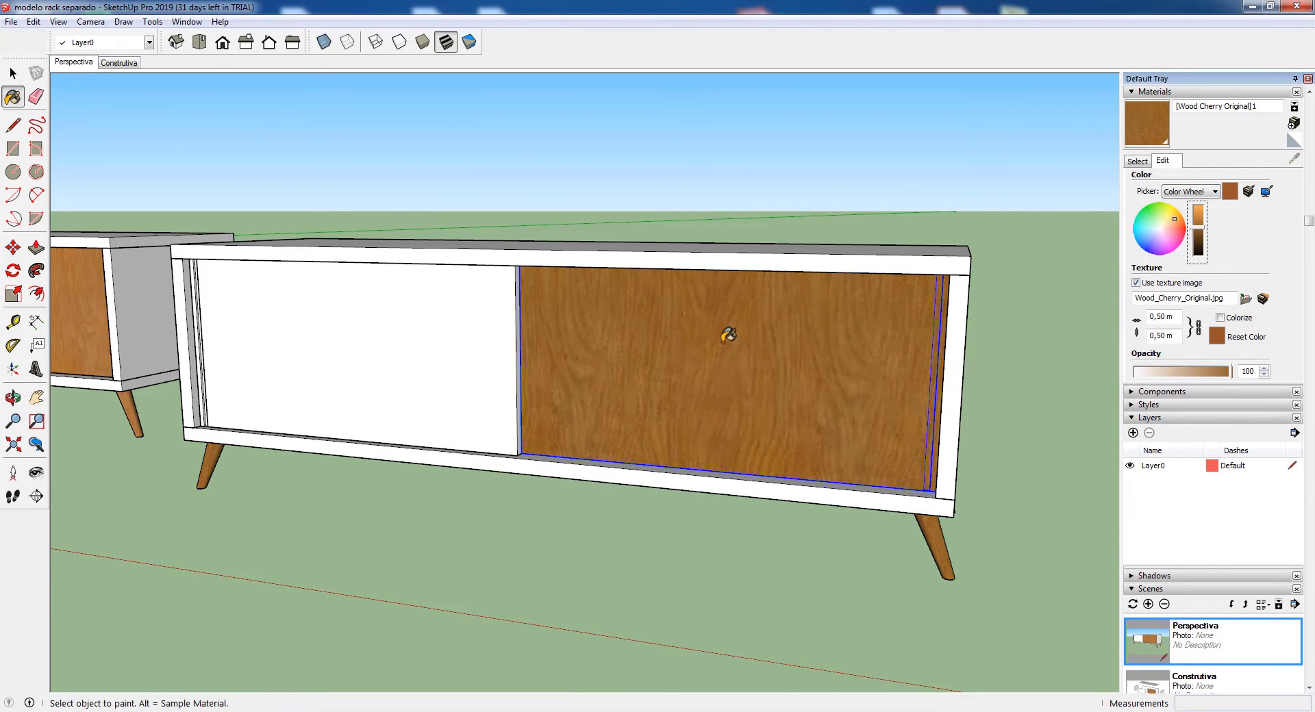
left_click_drag(1206, 232, 1204, 226)
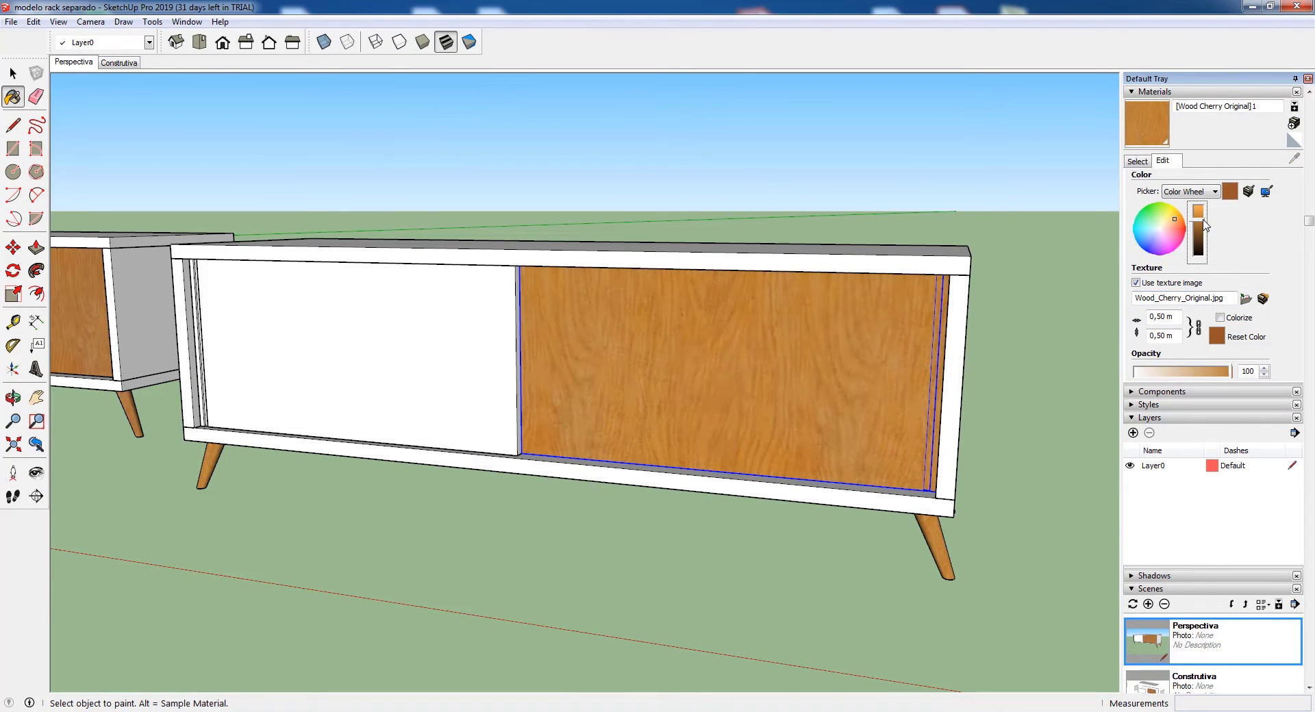
- Delete the old reference rack, including its leftover parts, keeping only the newly modelled rack
left_click(13, 73)
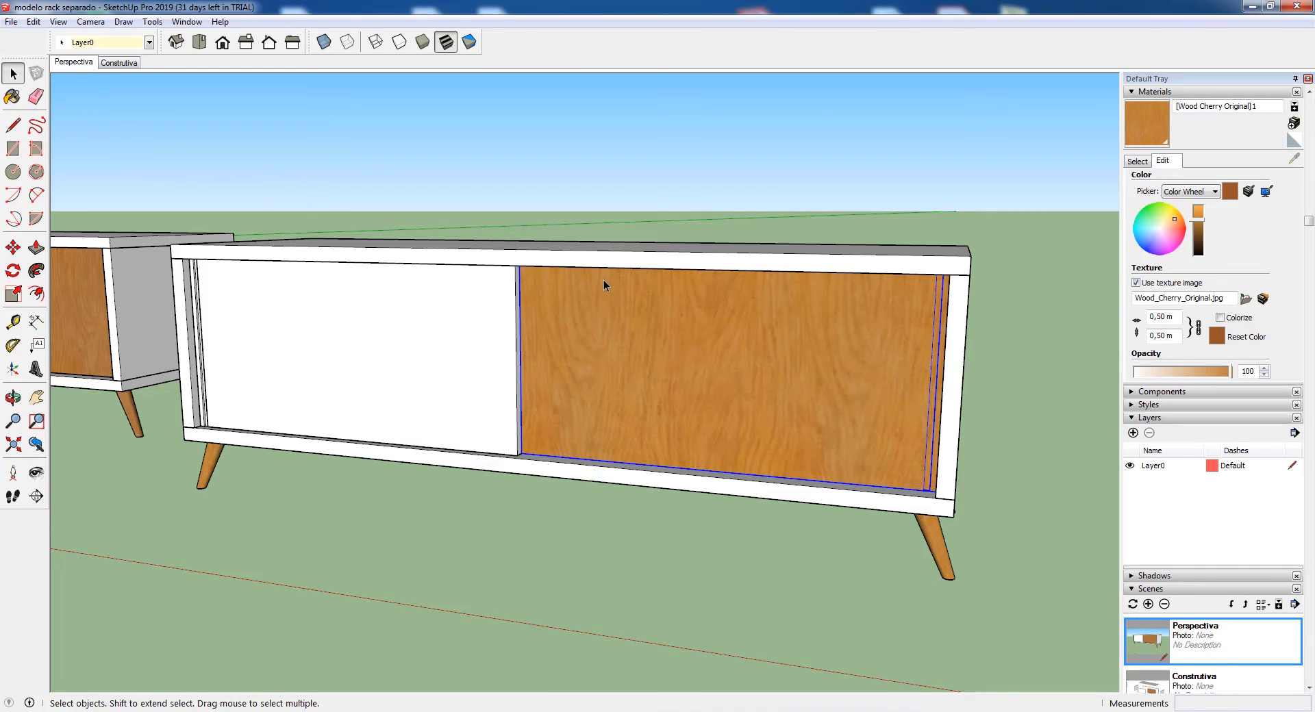
scroll(931, 386, "down", 3)
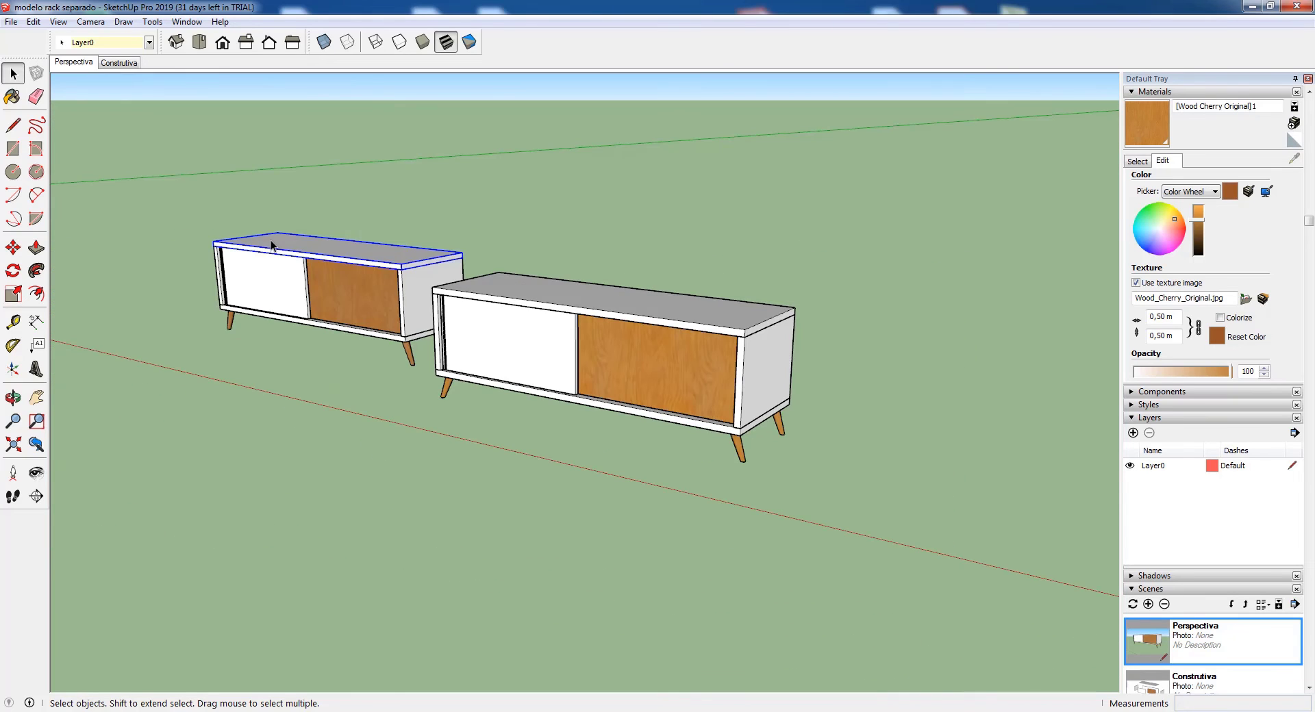
middle_click_drag(293, 332, 238, 274)
left_click_drag(91, 221, 431, 419)
key("Delete")
left_click_drag(336, 352, 308, 368)
key("Delete")
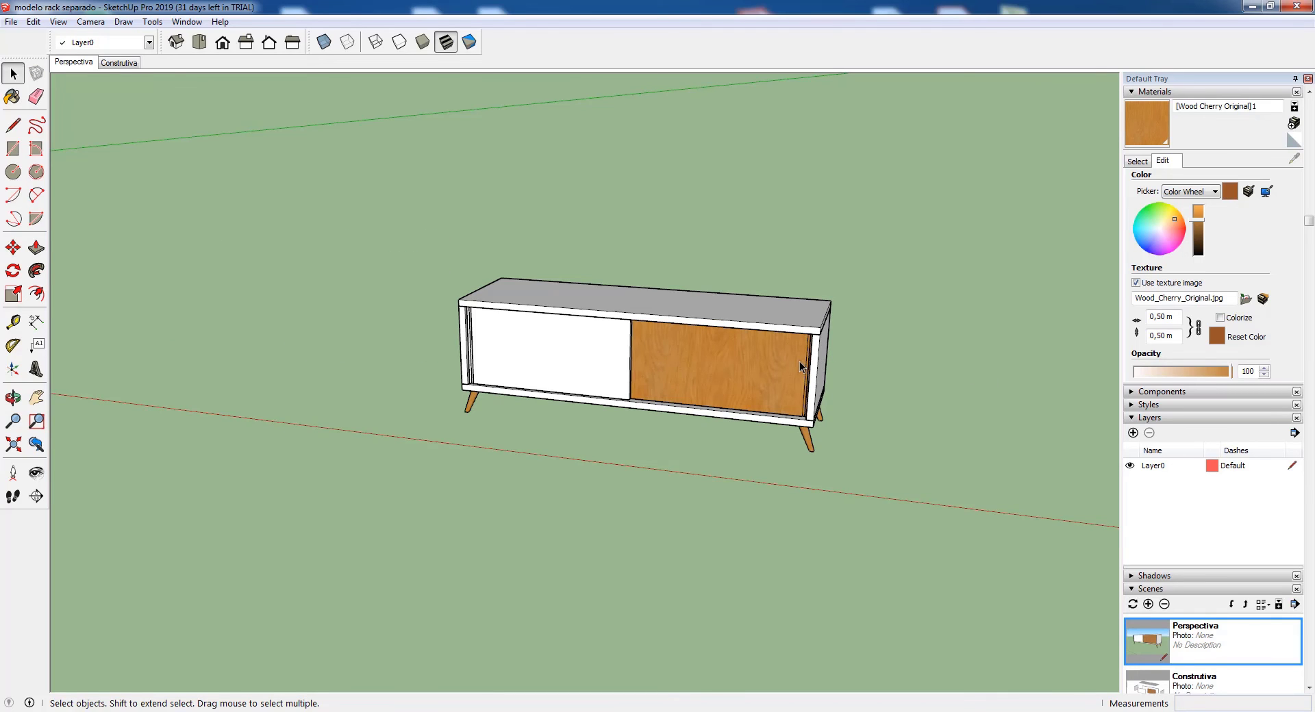
- Switch the camera to parallel projection and view the rack from above at an angle
scroll(800, 367, "up", 2)
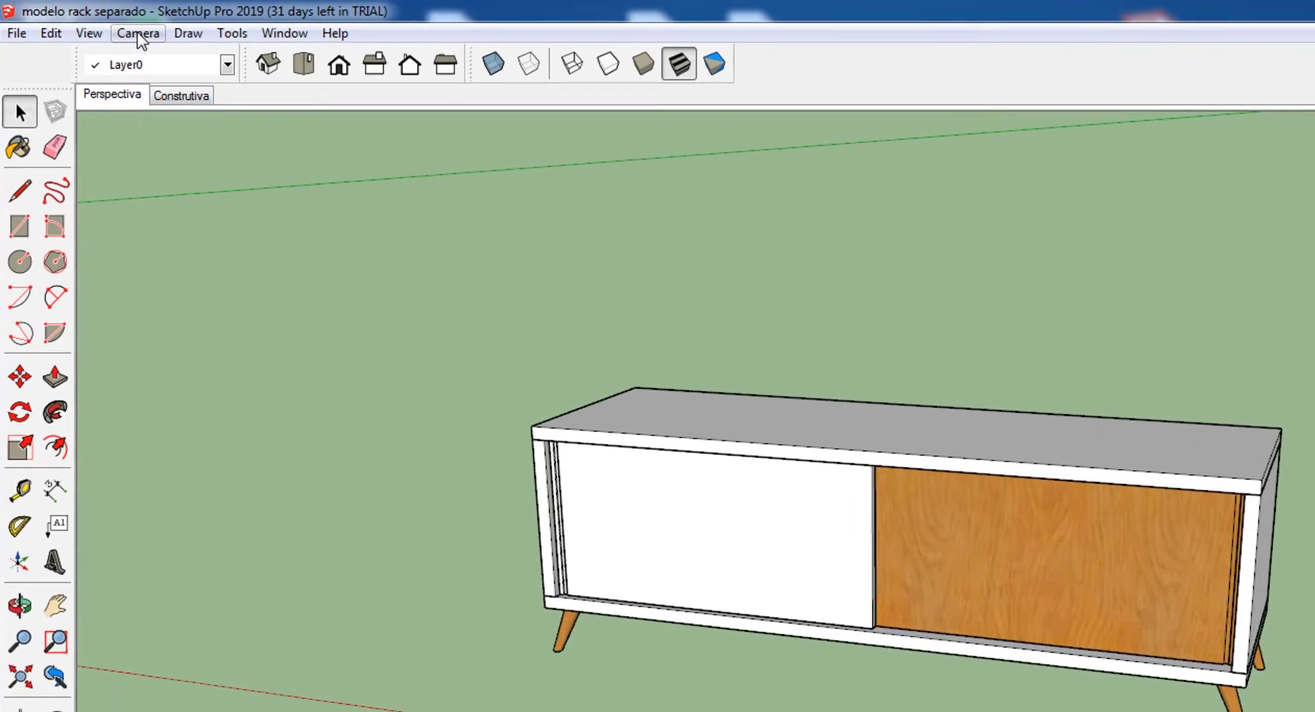
left_click(90, 21)
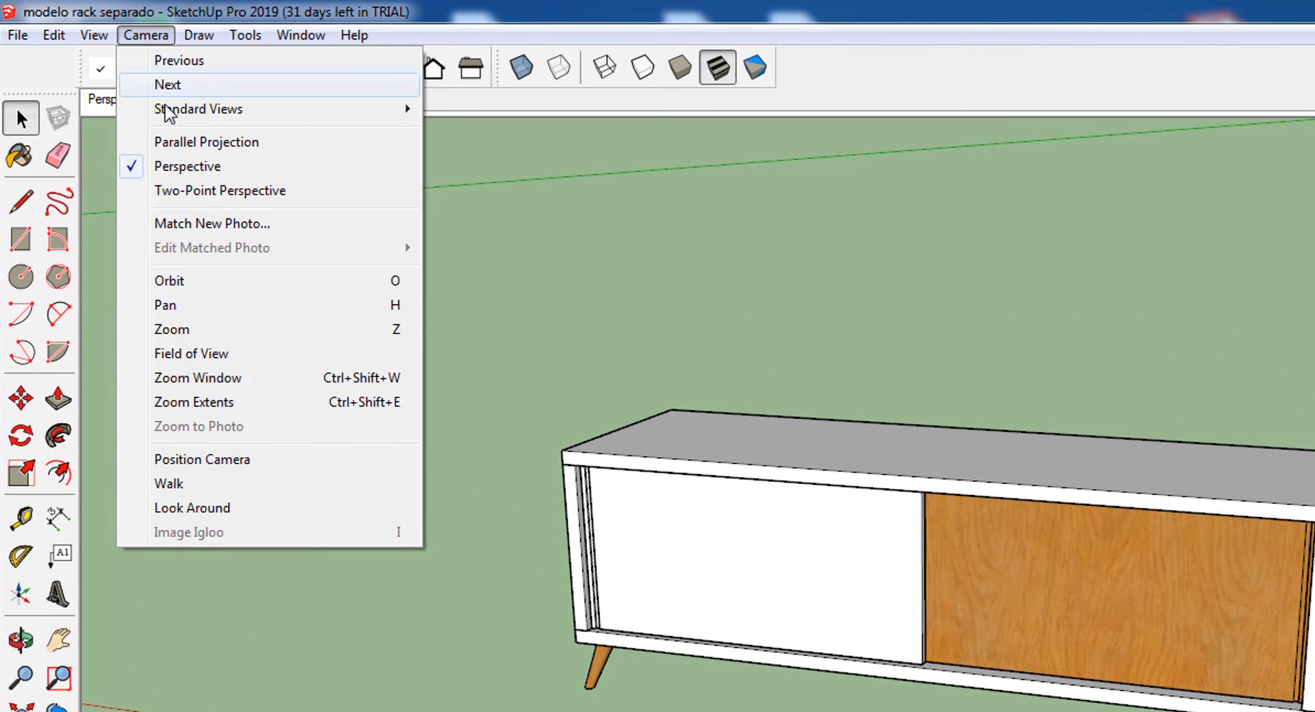
left_click(206, 142)
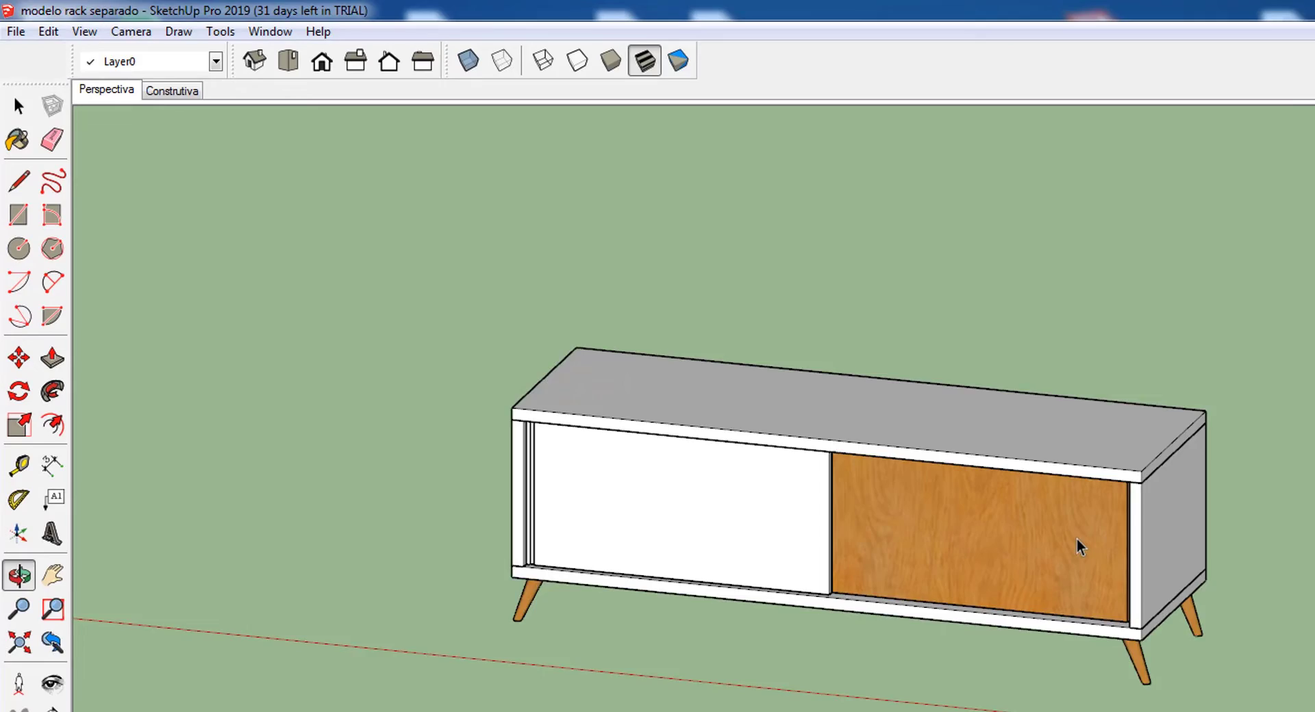
middle_click_drag(1078, 546, 853, 652)
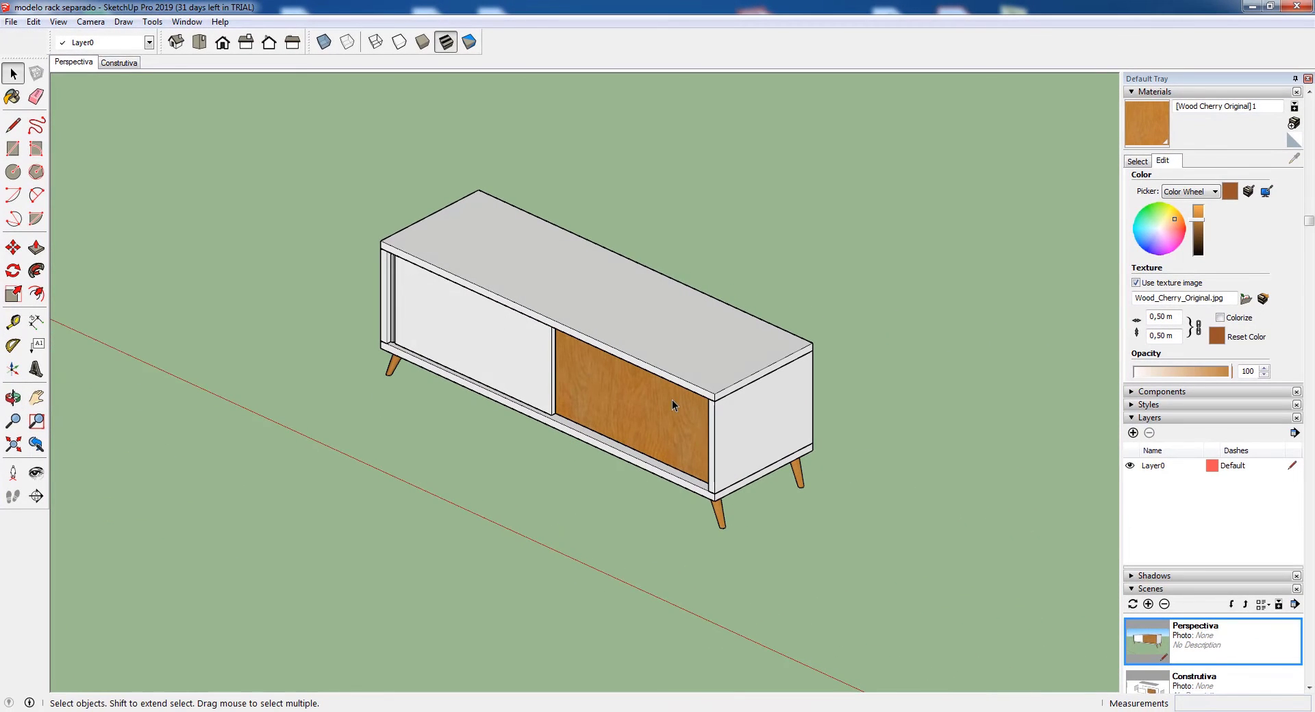
middle_click_drag(430, 407, 699, 425)
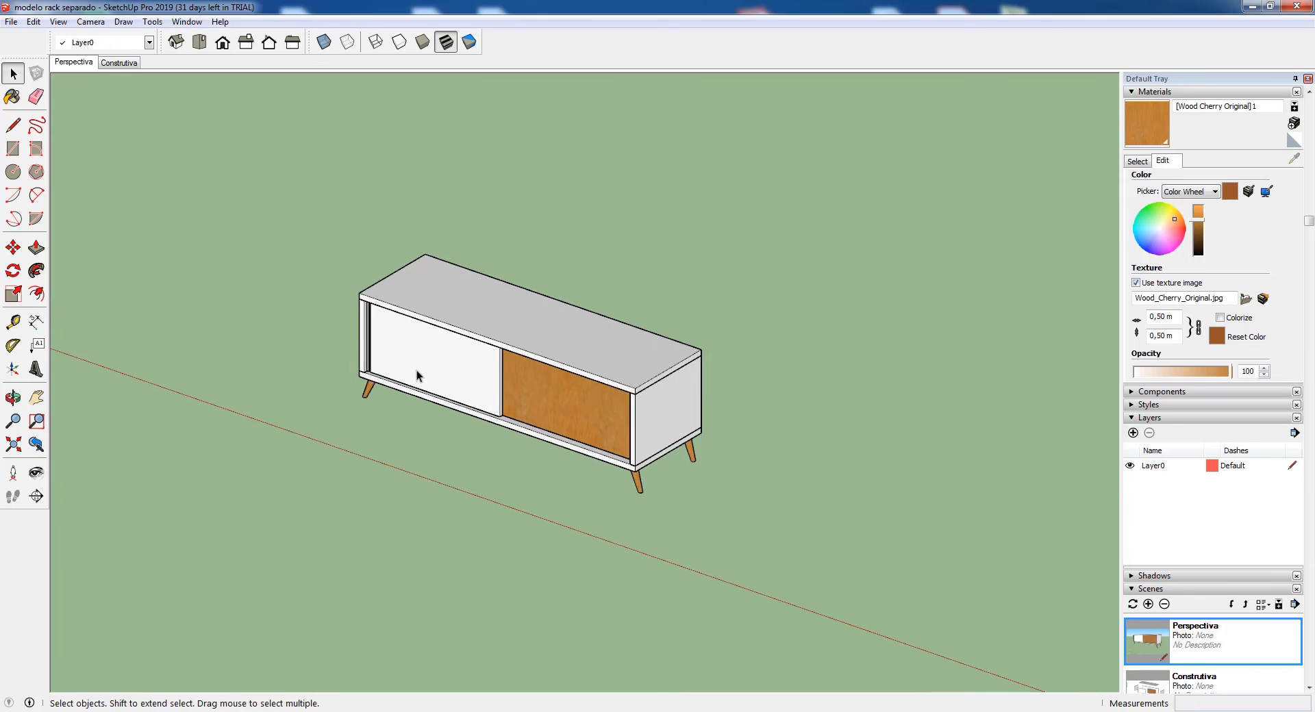
- Copy the complete rack to an empty area behind the original, then clear the selection
scroll(370, 343, "down", 3)
left_click_drag(265, 244, 712, 531)
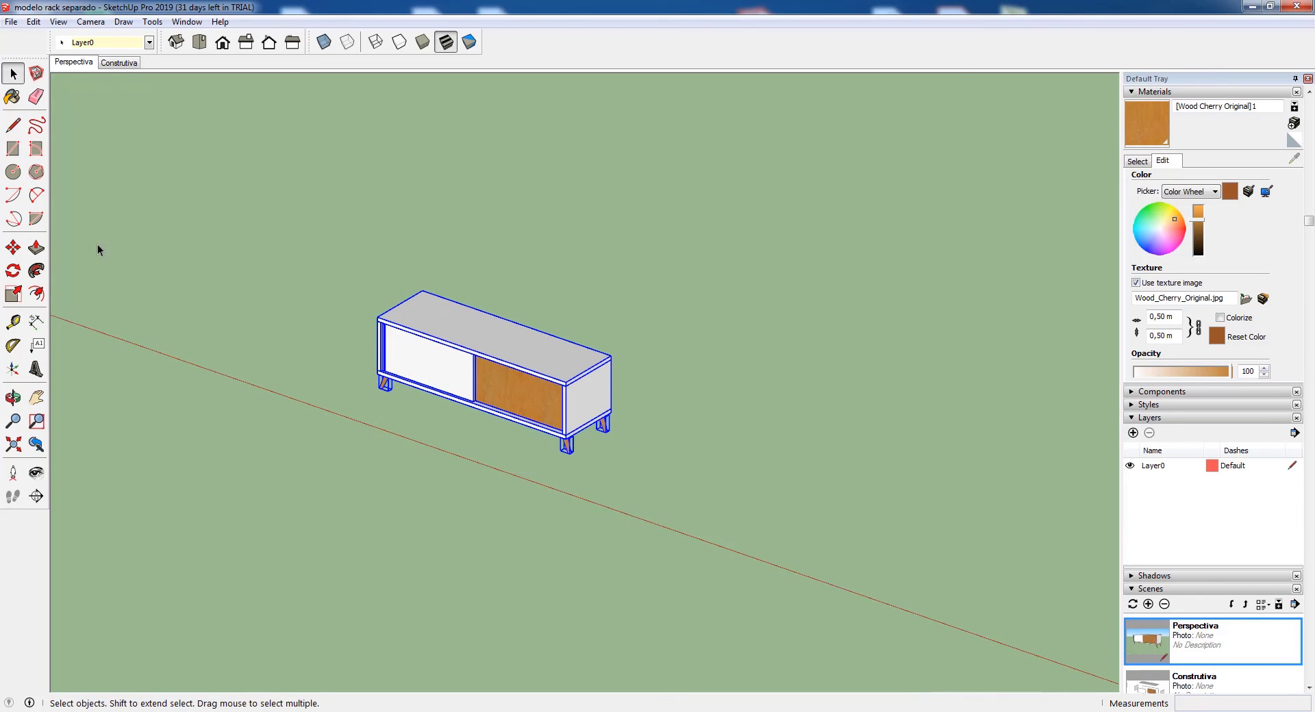
left_click(13, 247)
left_click(321, 395)
key("ctrl")
left_click(562, 267)
scroll(933, 144, "up", 4)
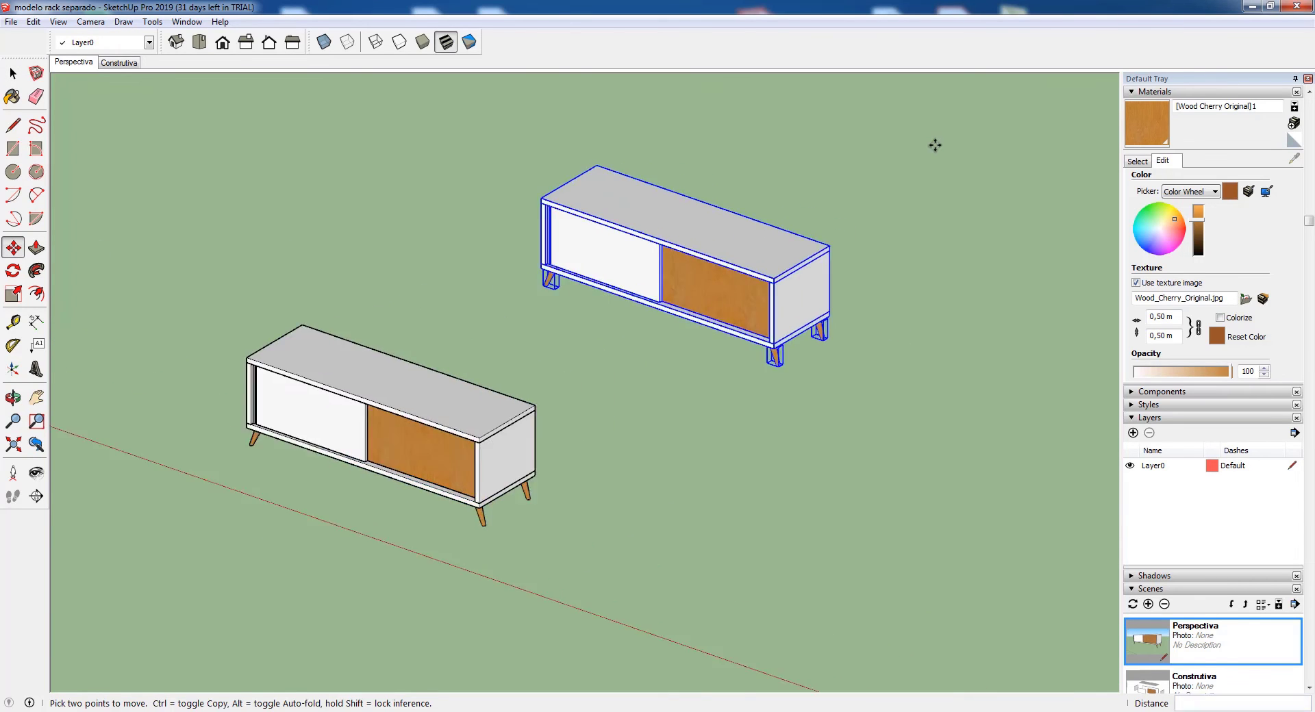
scroll(808, 361, "down", 1)
key("space")
left_click(807, 377)
- Raise the copied rack's top panel about 0,49 m along the blue axis
left_click(622, 304)
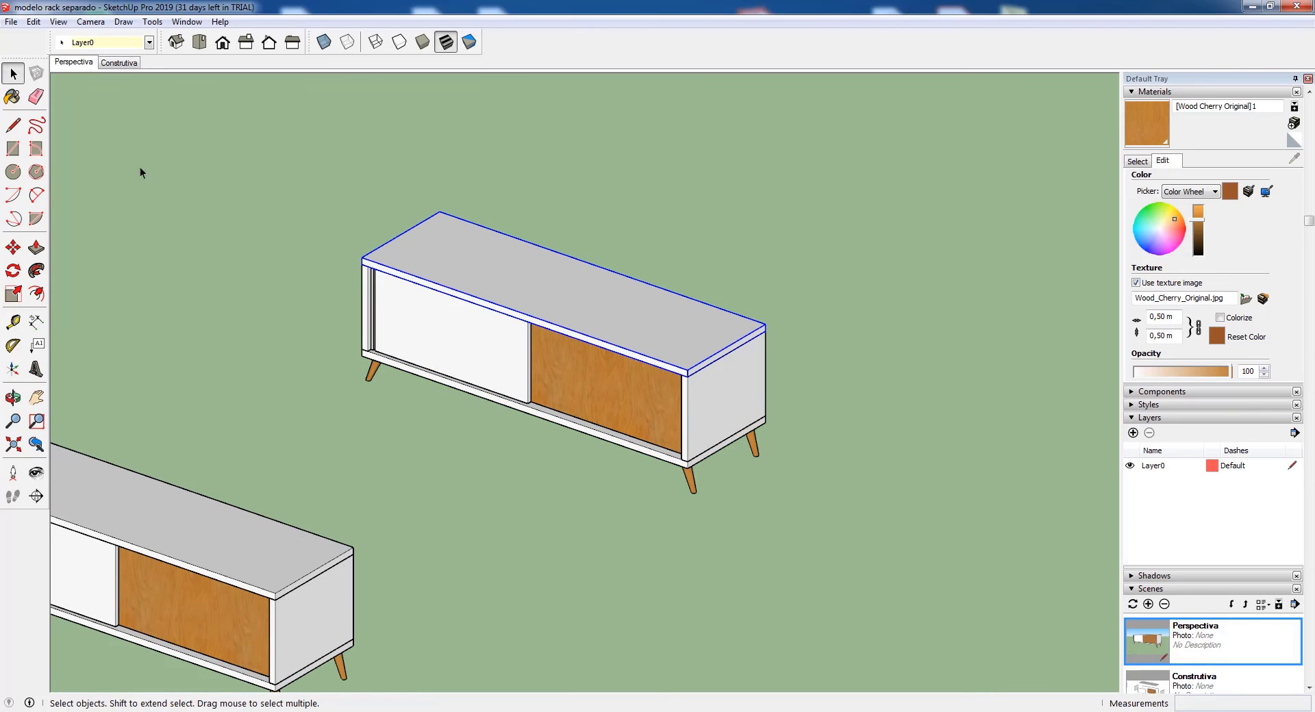
left_click(13, 247)
left_click(523, 277)
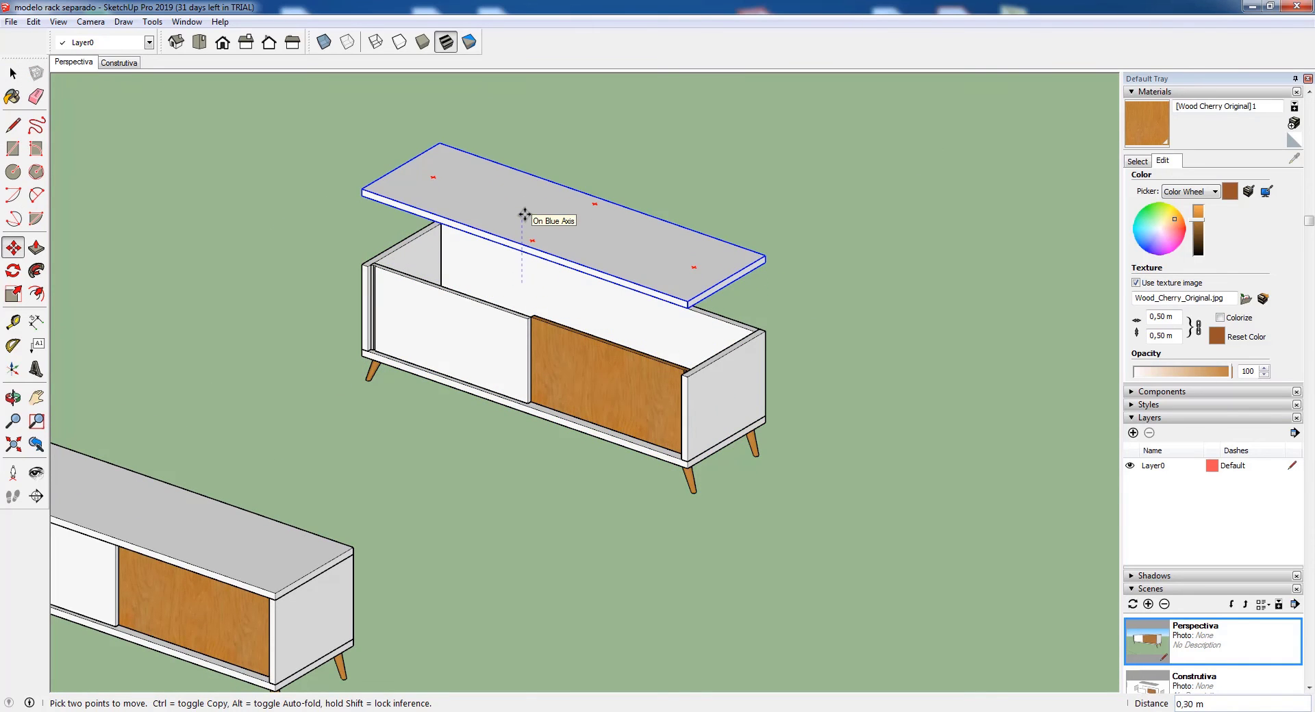
left_click(527, 170)
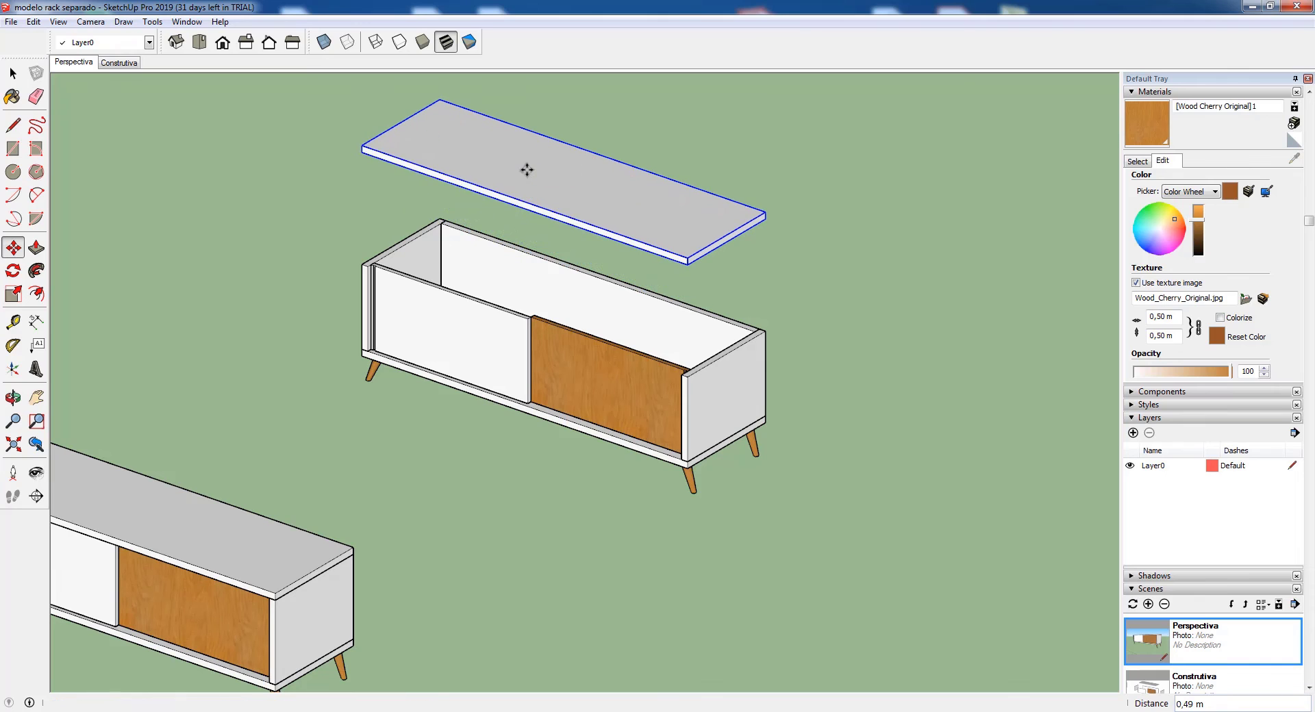
key("space")
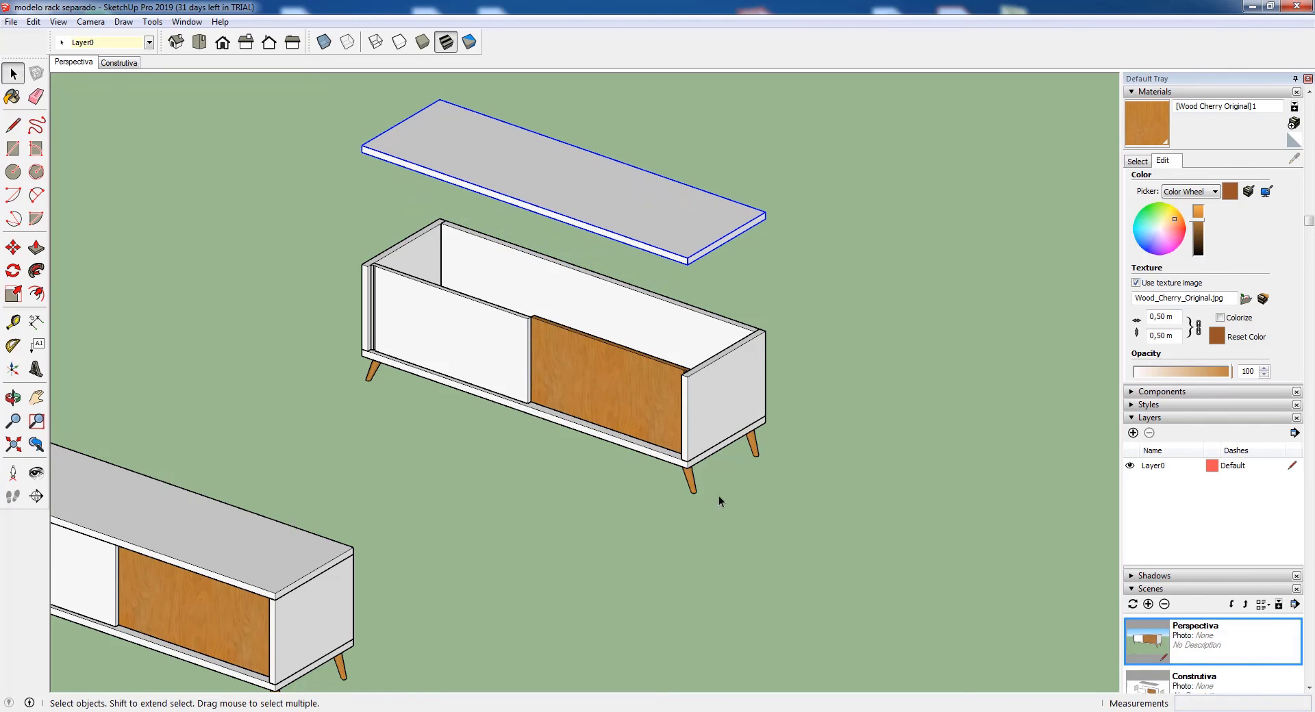
- Move the copied rack's bottom panel and its four legs together straight down, clear of the body
middle_click_drag(720, 501, 661, 335)
left_click_drag(364, 446, 853, 561)
left_click(13, 247)
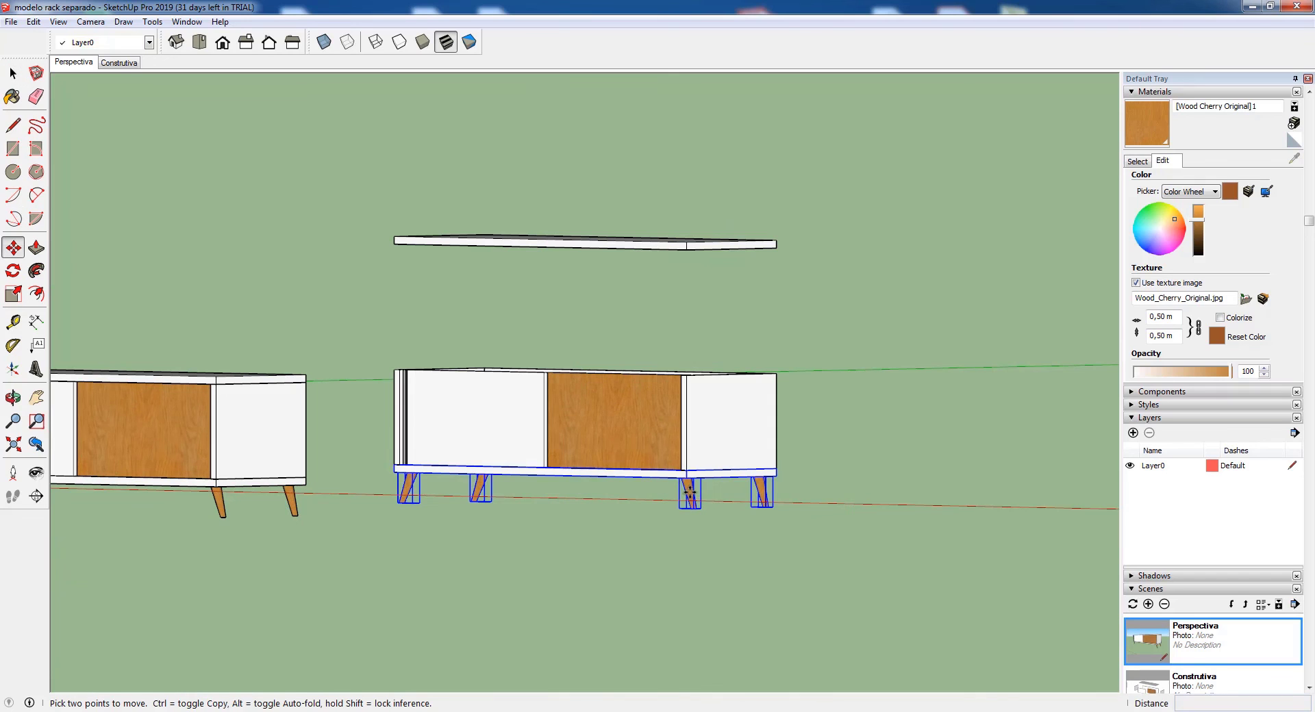
left_click_drag(689, 492, 690, 595)
middle_click_drag(625, 387, 761, 450)
key("space")
- Move the side panel next to the copied rack's wooden door outward along the rack's length
left_click(756, 405)
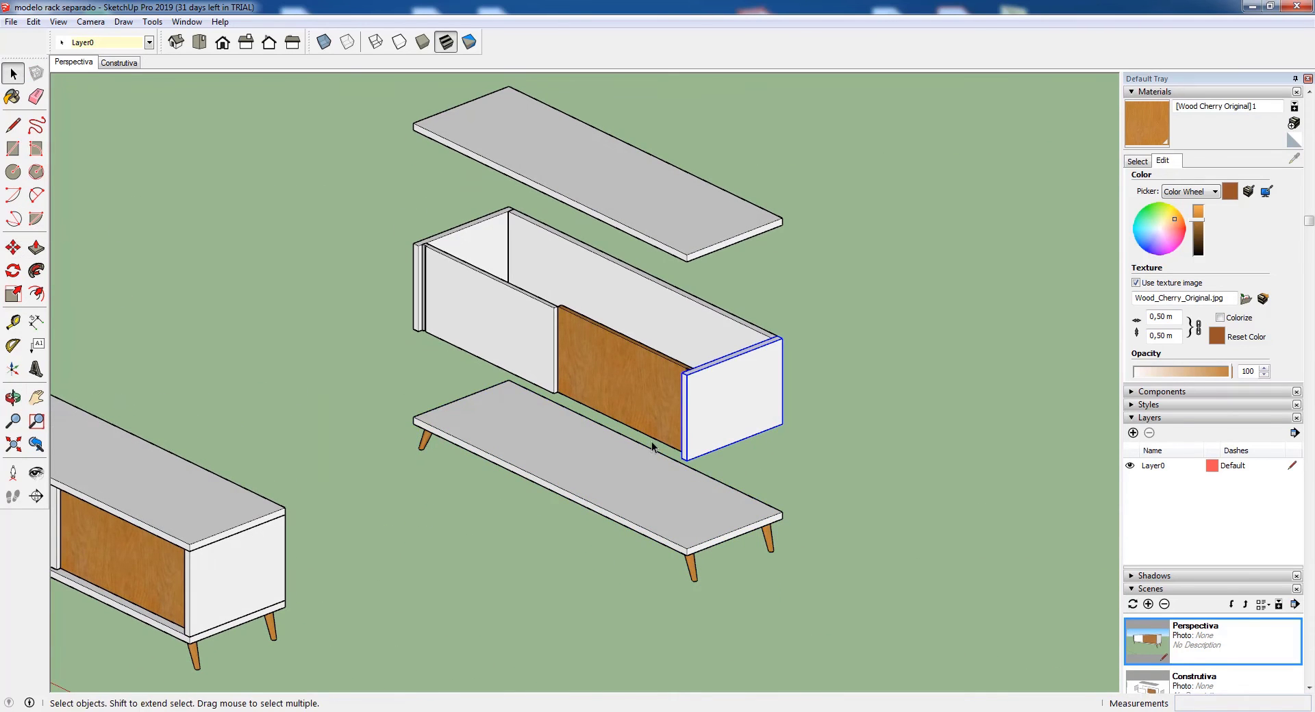
key("m")
left_click(758, 420)
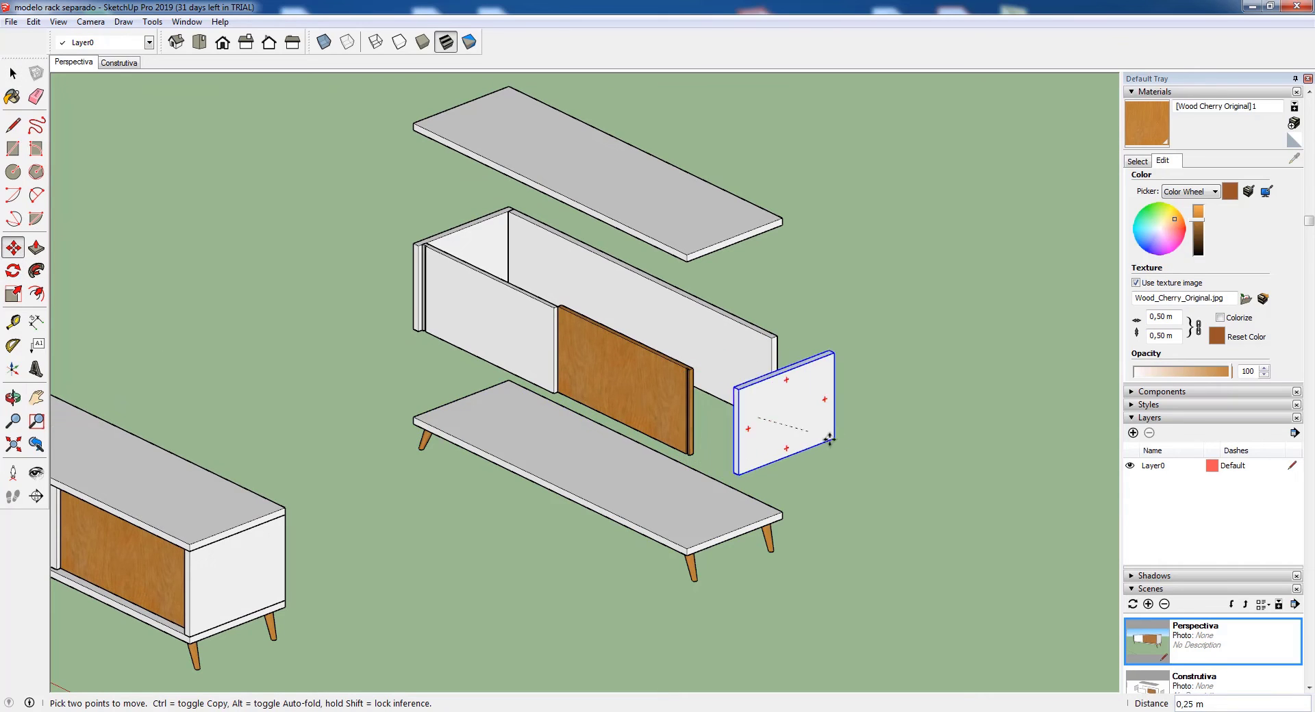
left_click(835, 452)
key("space")
- Move the copied rack's remaining side panel outward about 0,39 m along the red axis, away from the white door
left_click(493, 259)
key("m")
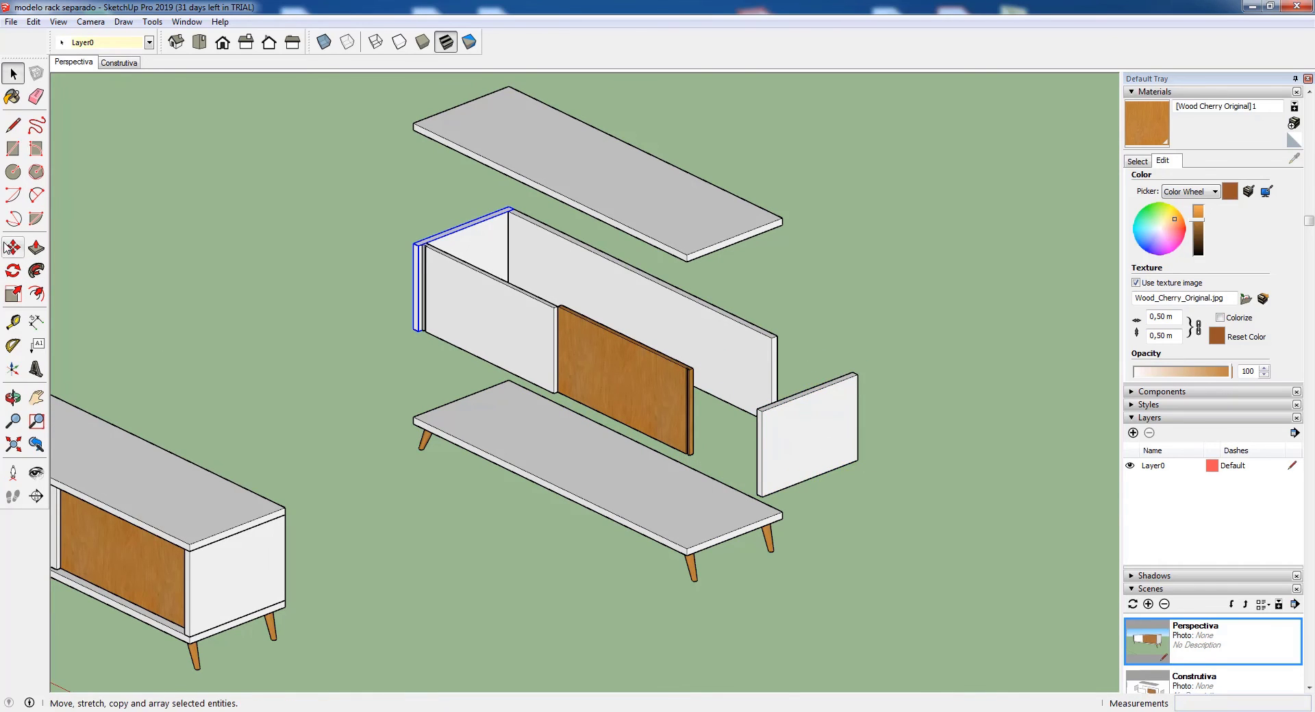
left_click(475, 249)
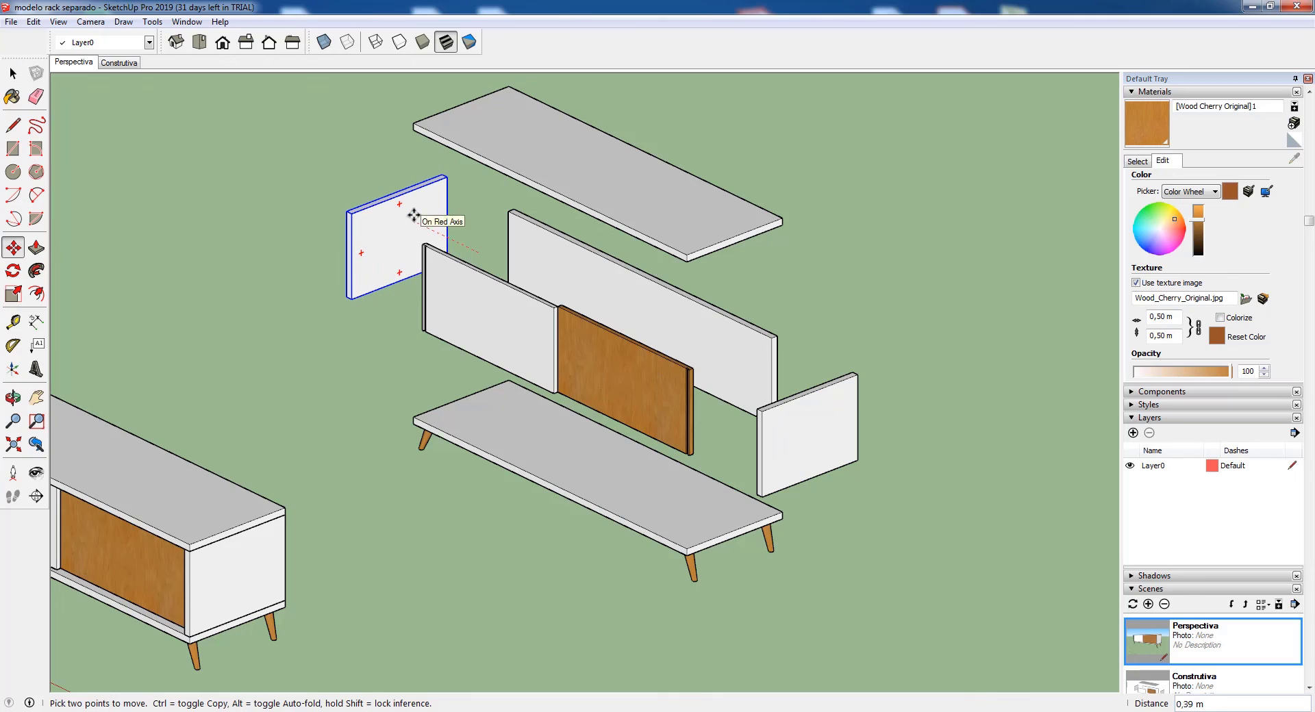
left_click(420, 214)
key("space")
- Pull the copied rack's wooden door forward about 0,24 m along the green axis, clear of the body
left_click(605, 357)
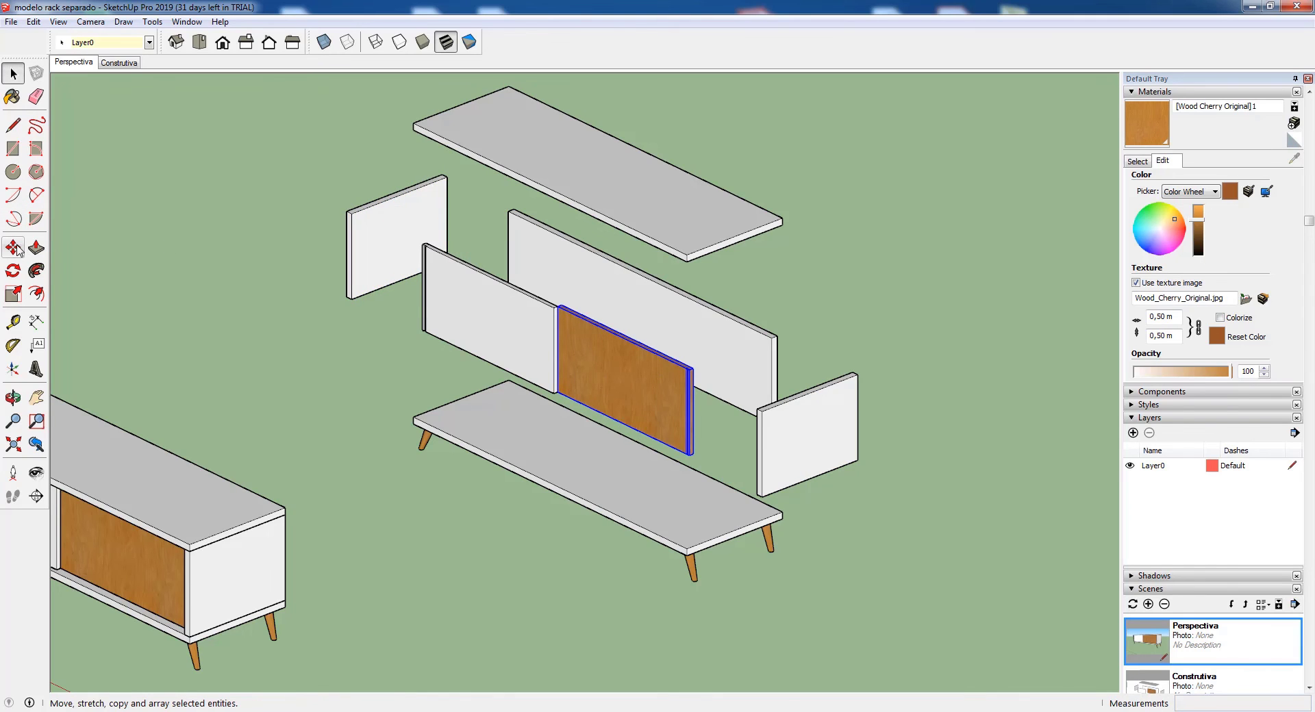
left_click(13, 248)
left_click(604, 357)
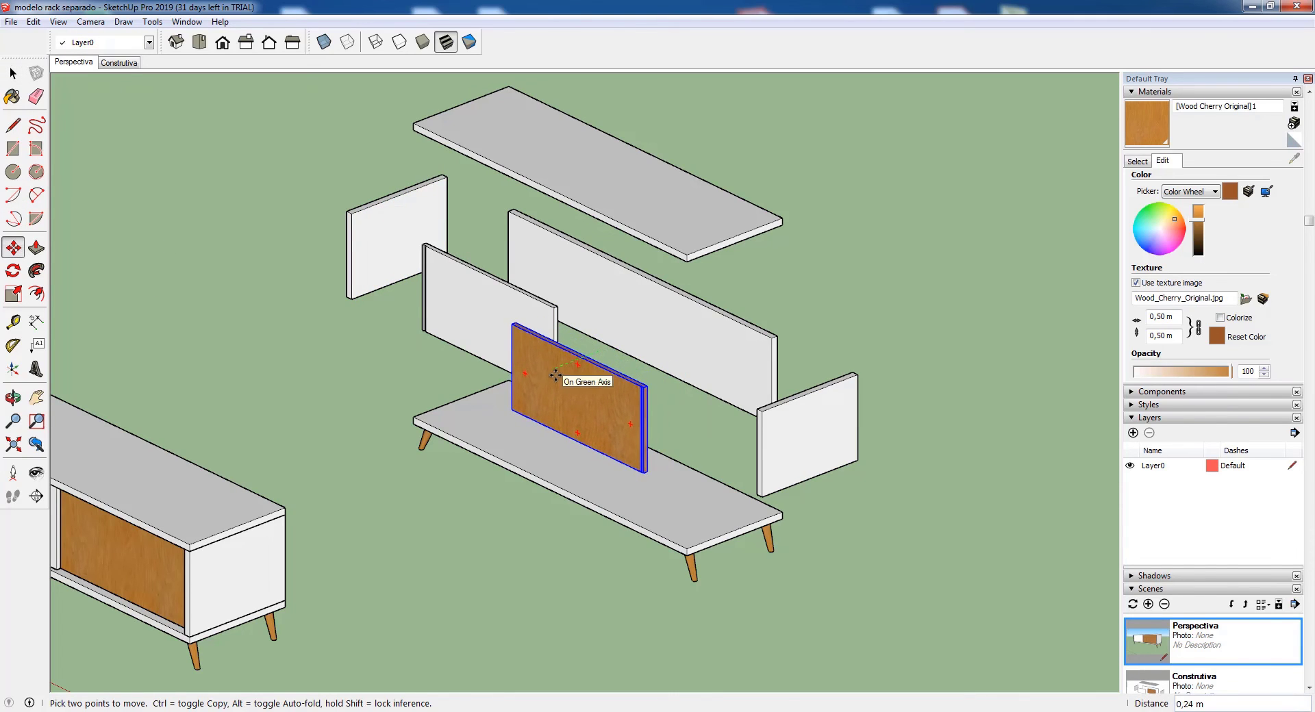
left_click(555, 375)
key("space")
- Pull the copied rack's white door forward about 0,30 m along the green axis, then clear the selection
left_click(494, 293)
left_click(13, 247)
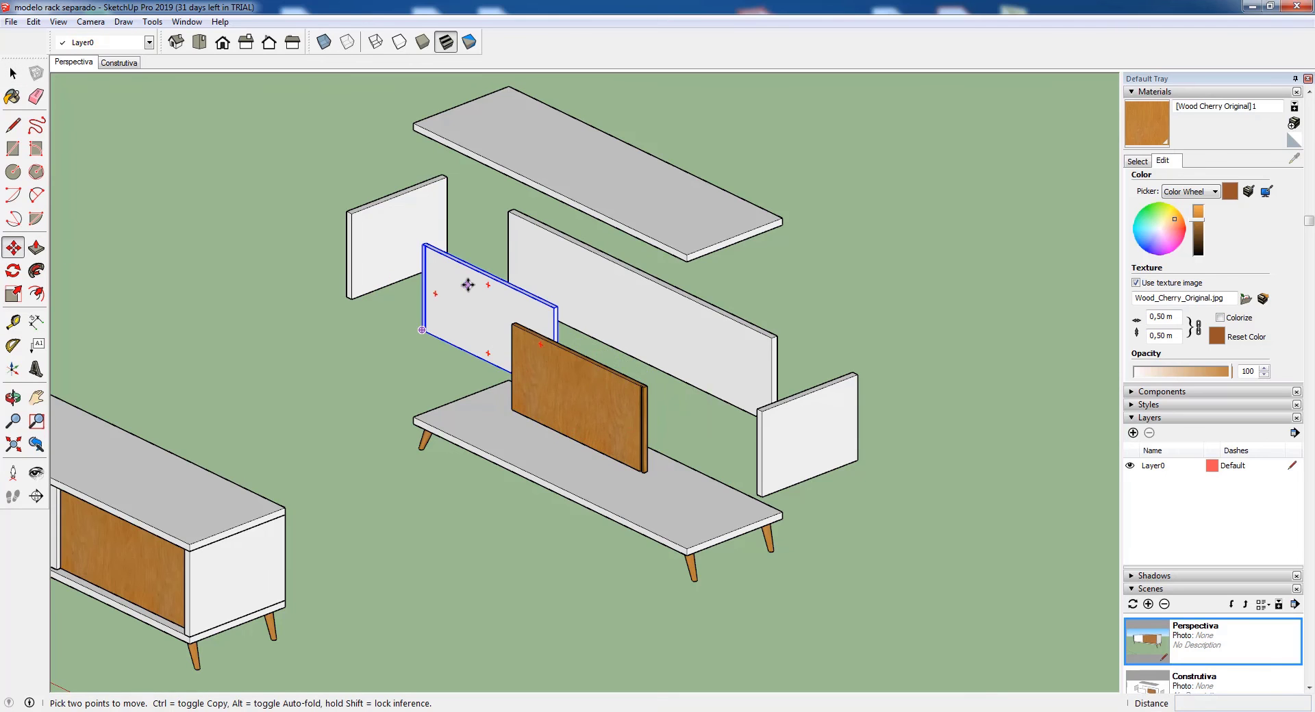
left_click(469, 285)
left_click(411, 309)
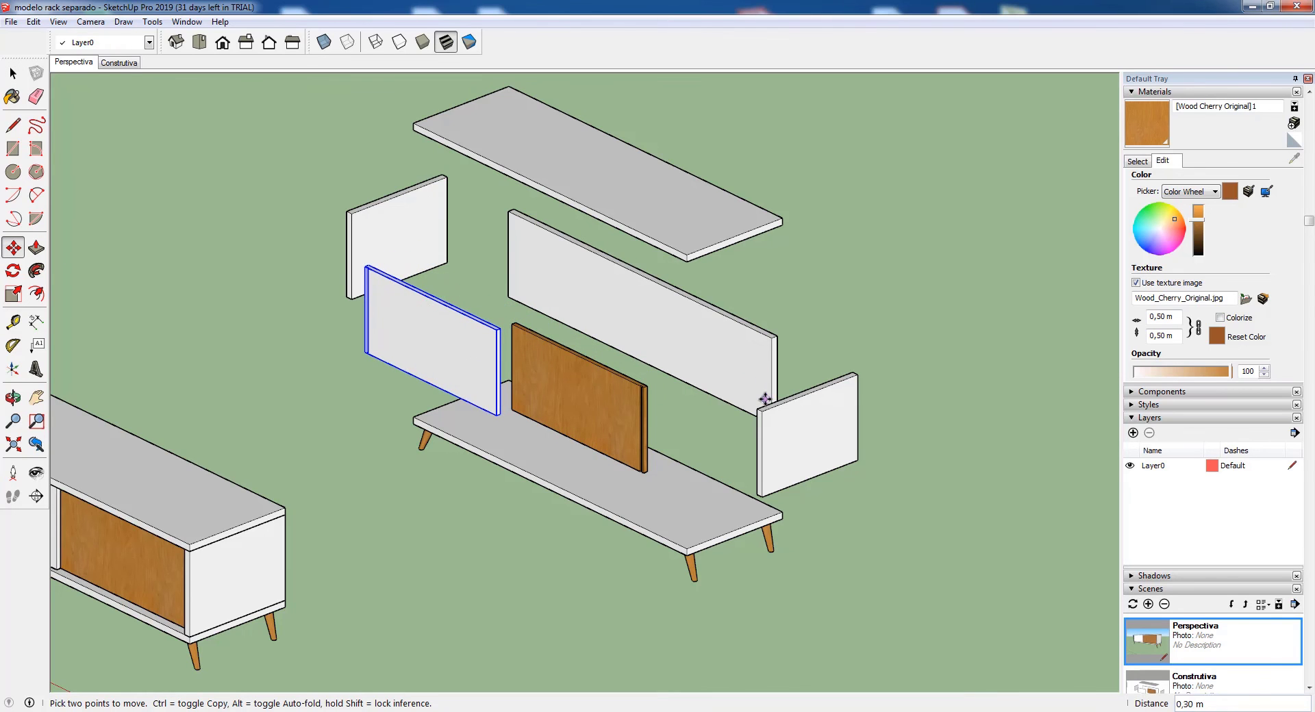
middle_click_drag(765, 398, 798, 384)
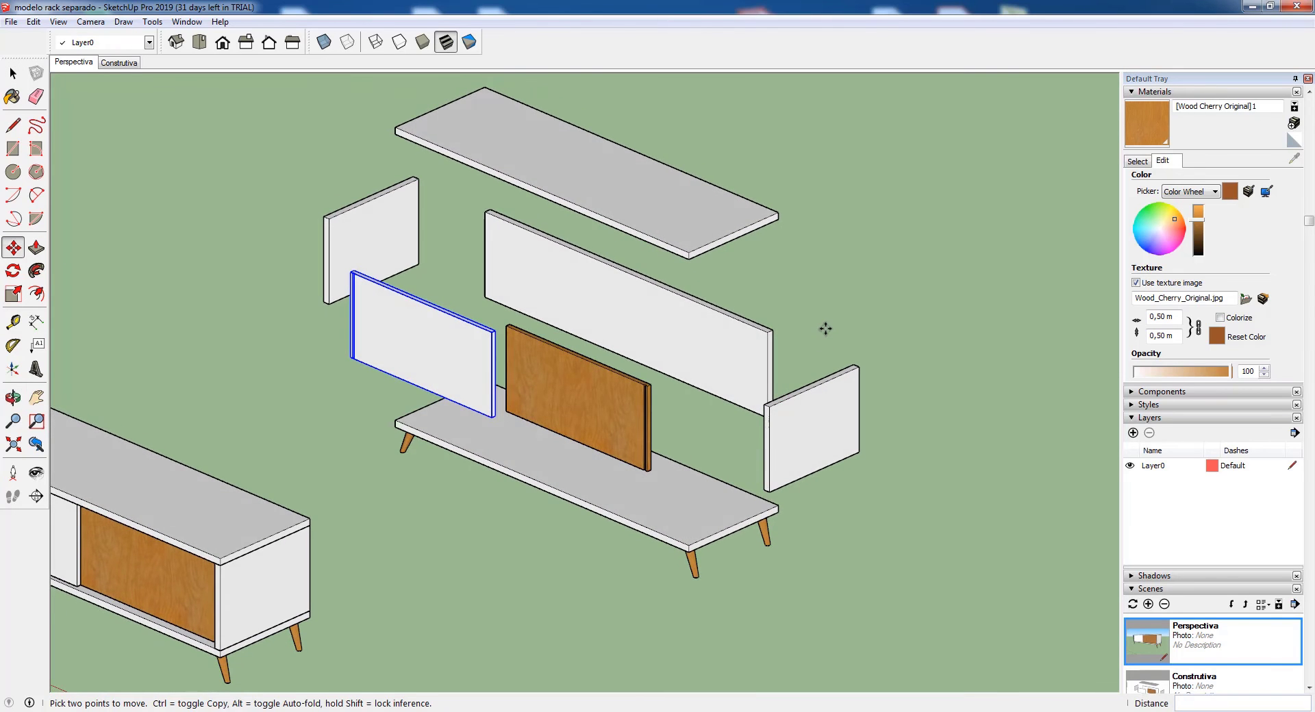
middle_click_drag(825, 329, 798, 358, "shift")
key("space")
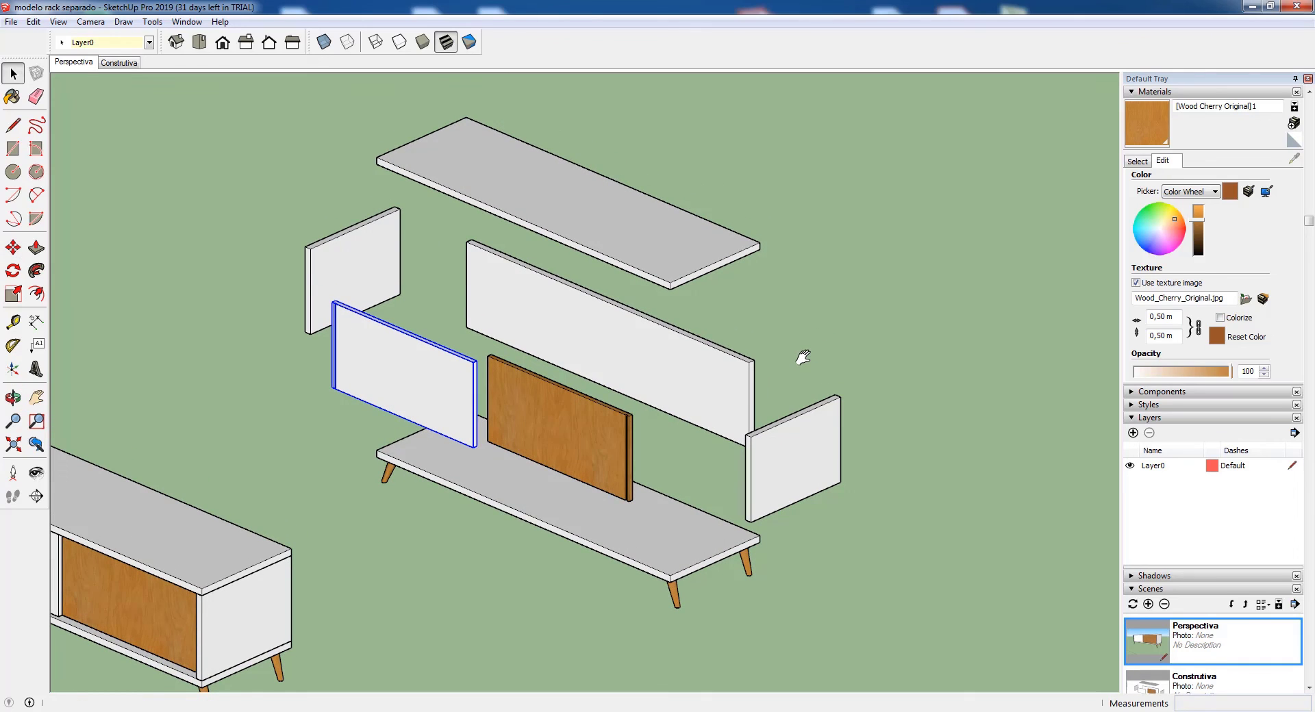
left_click(767, 334)
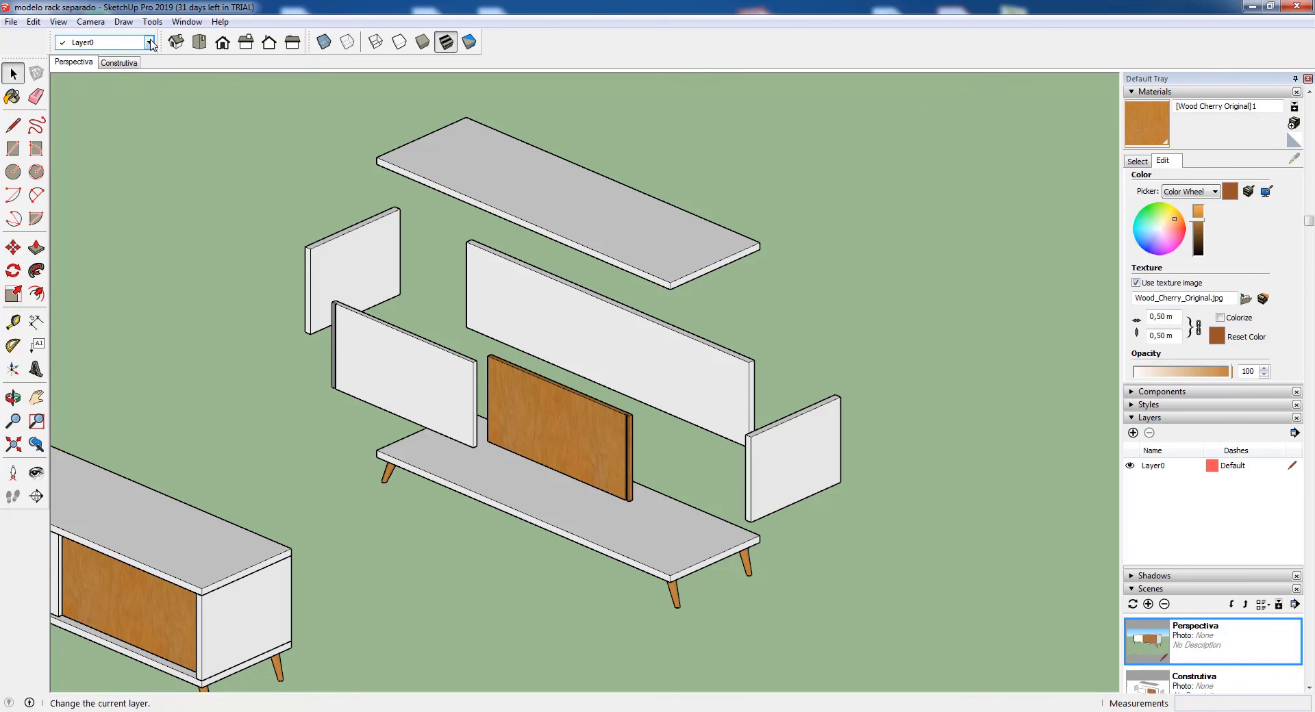
- Add a new layer with the short-dash line style and make it the current drawing layer
left_click(1167, 94)
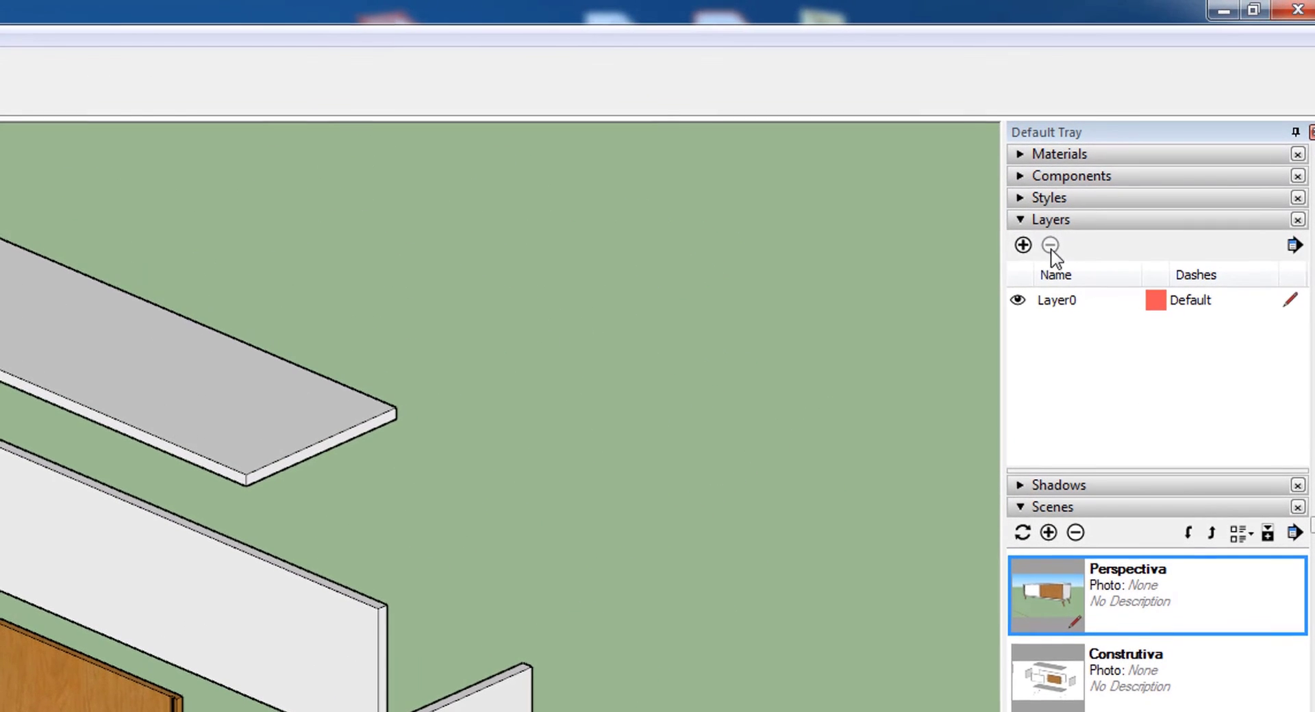
left_click(1022, 245)
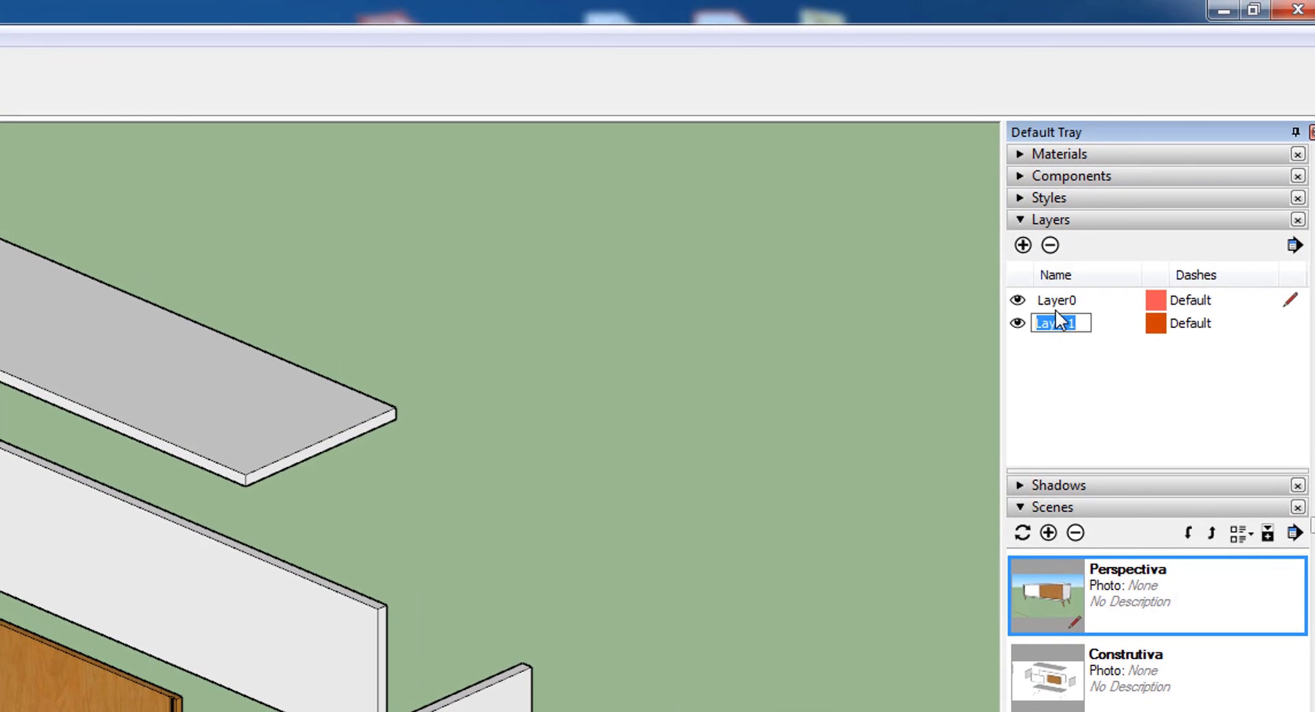
type("linha tracejada")
left_click(1196, 325)
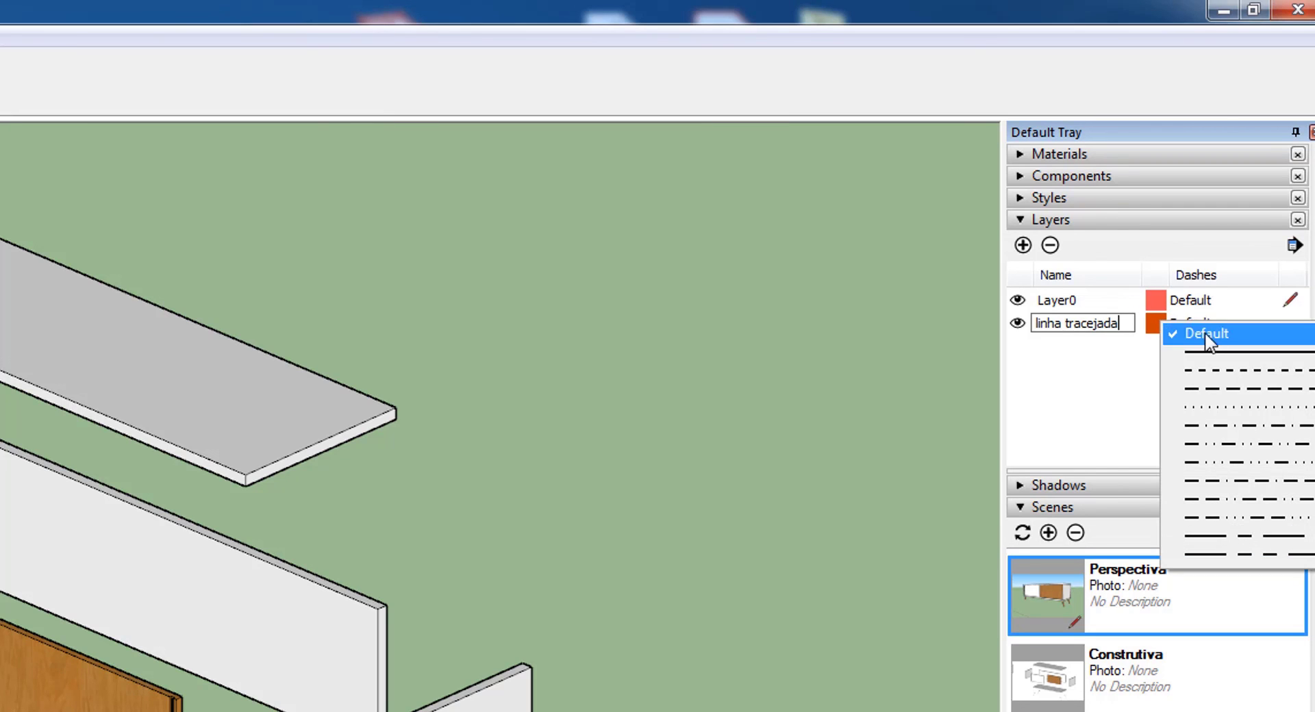
left_click(1219, 370)
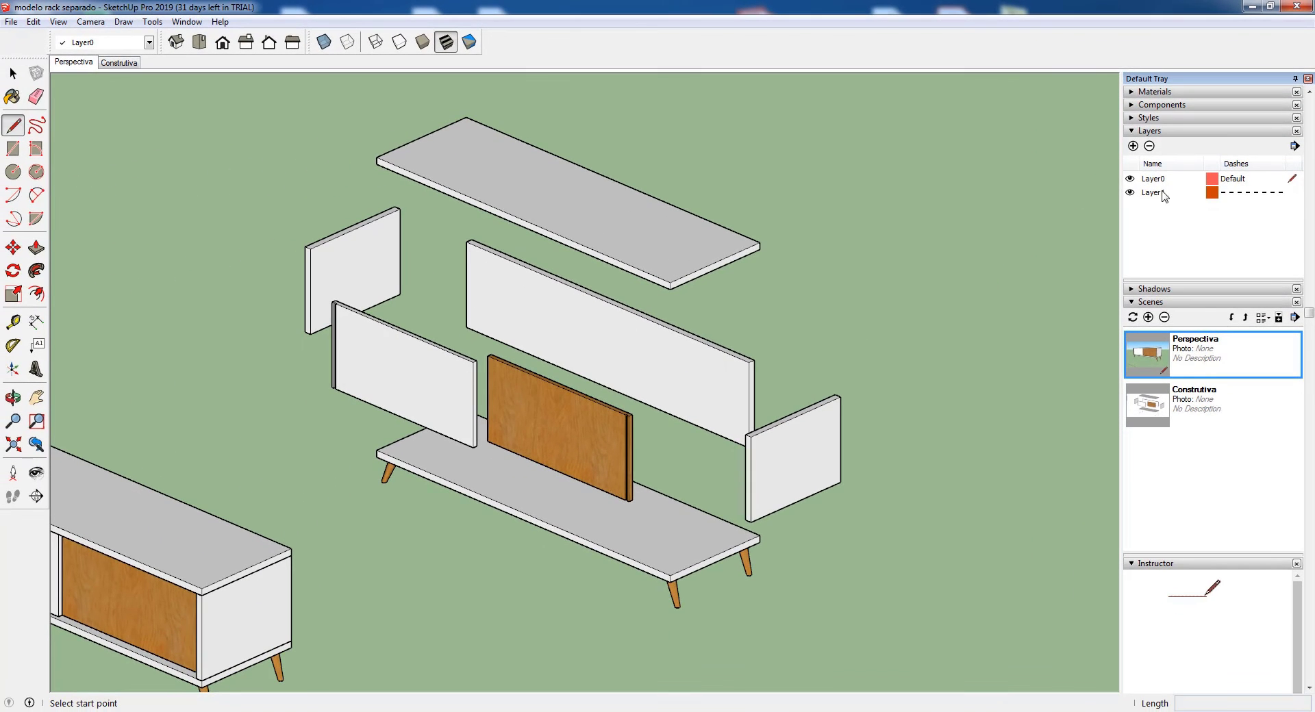
left_click(1061, 326)
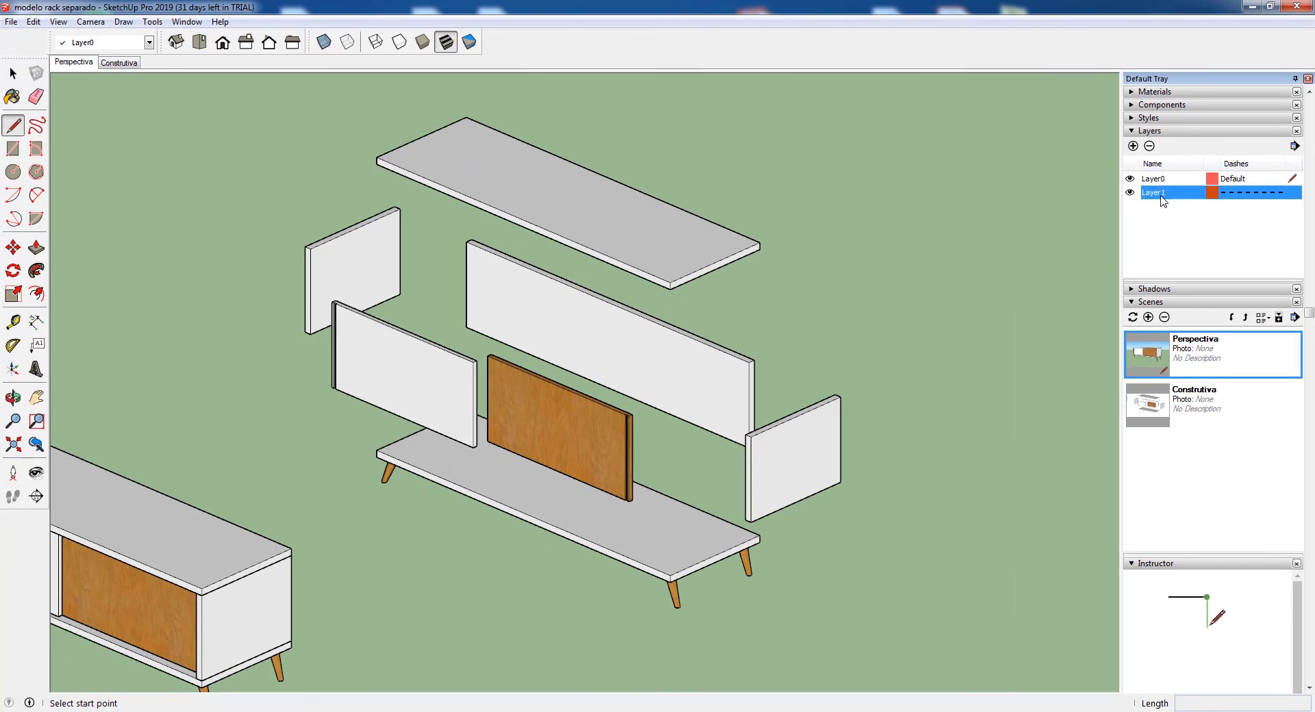
left_click(149, 43)
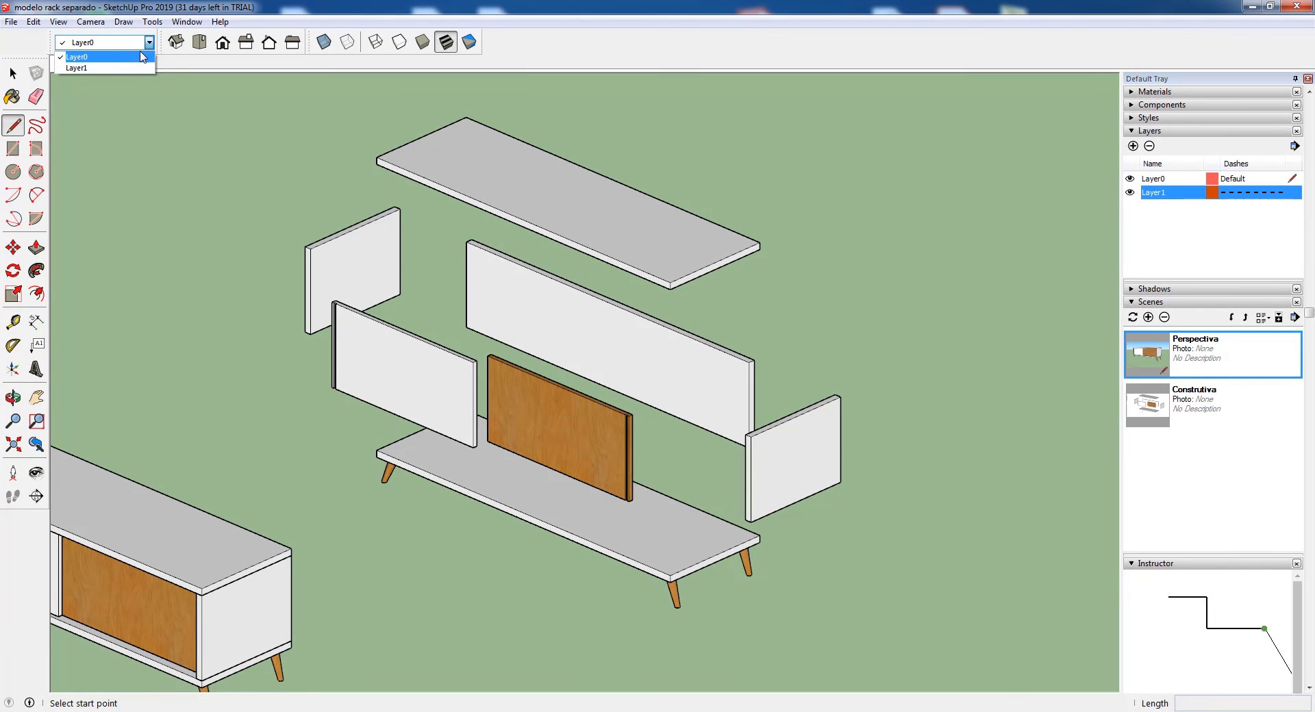
left_click(92, 53)
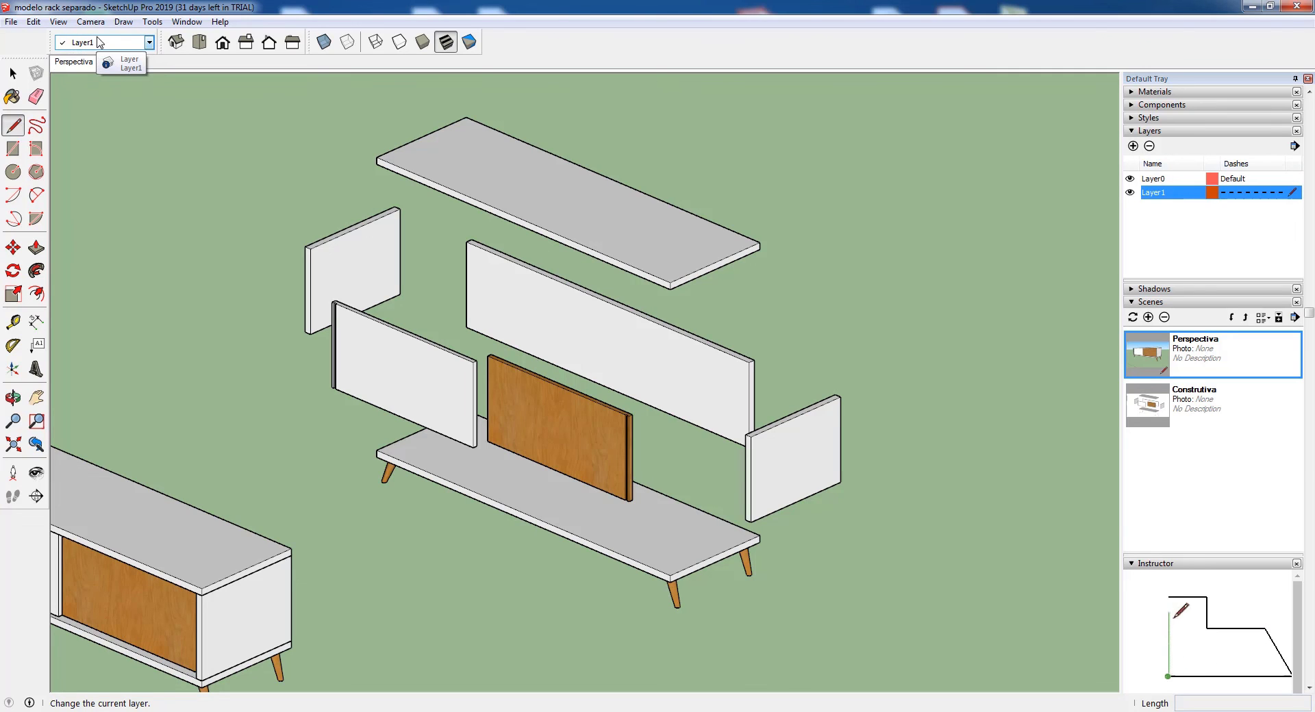
- Draw three vertical dashed lines from the raised top panel's corners down to the matching corners of the bottom panel
scroll(647, 396, "up", 1)
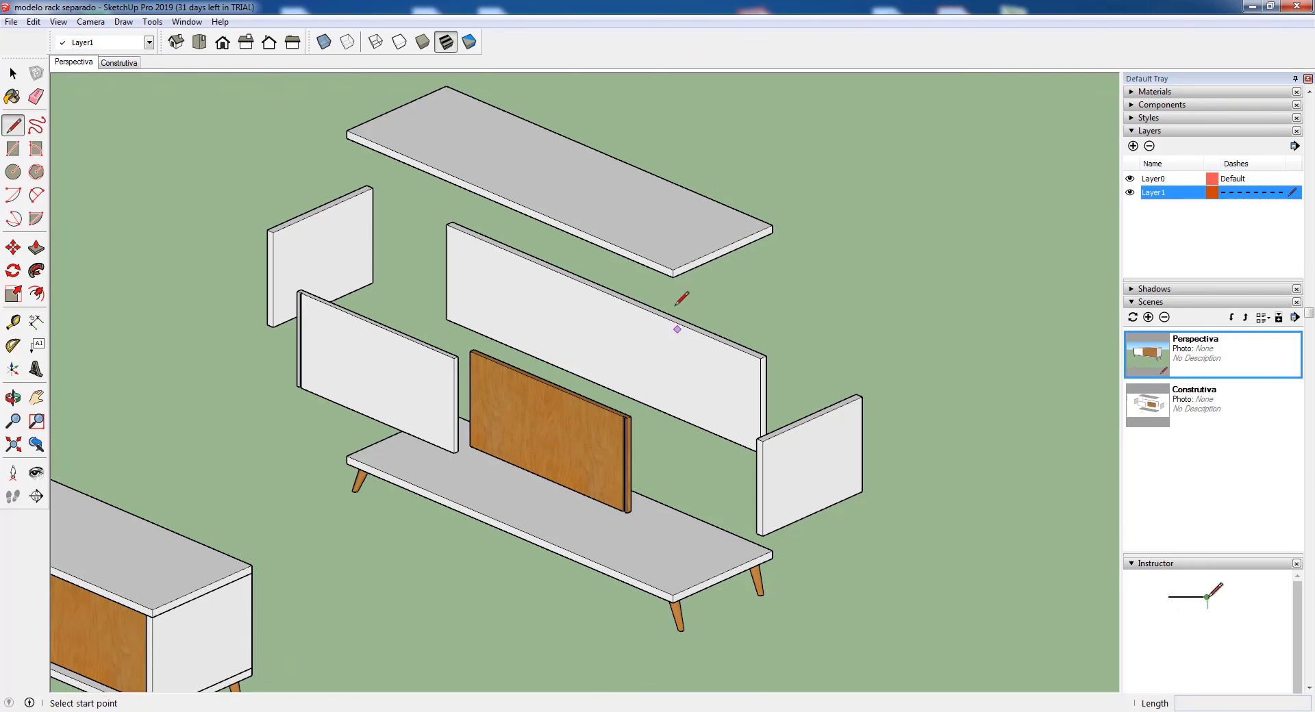
left_click(673, 277)
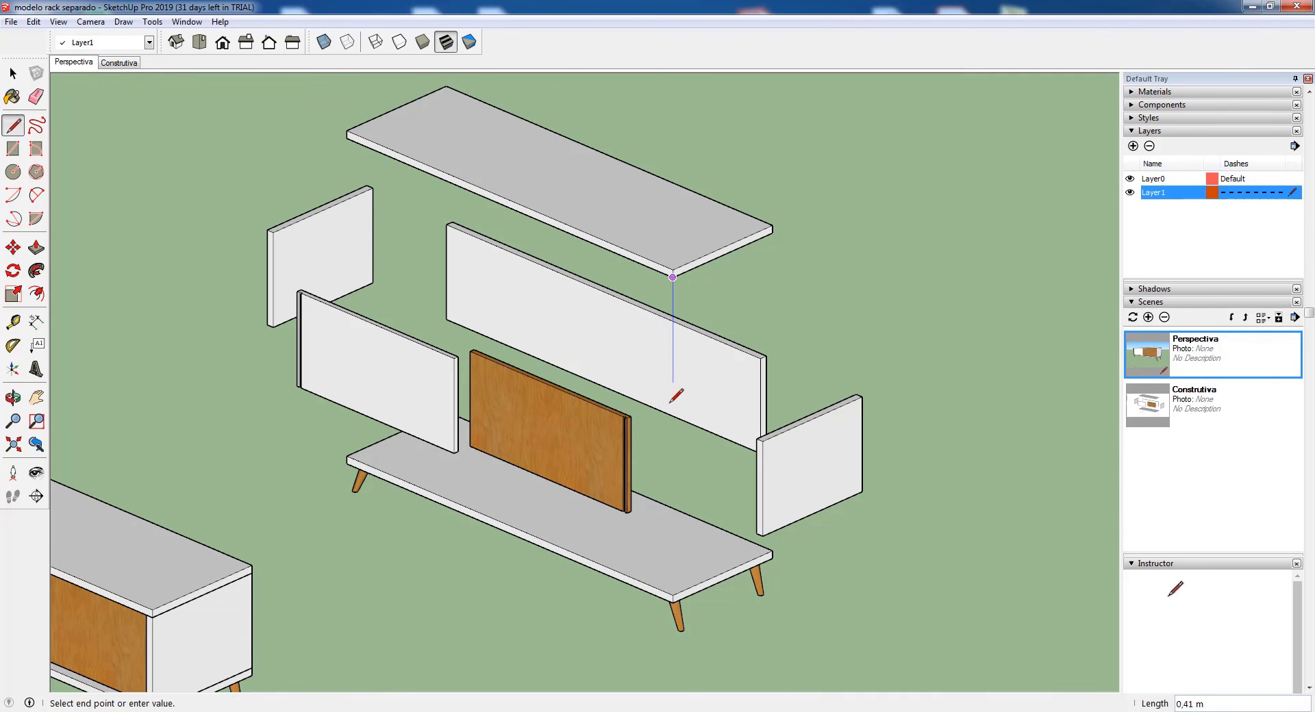
left_click(672, 594)
key("Escape")
left_click(773, 228)
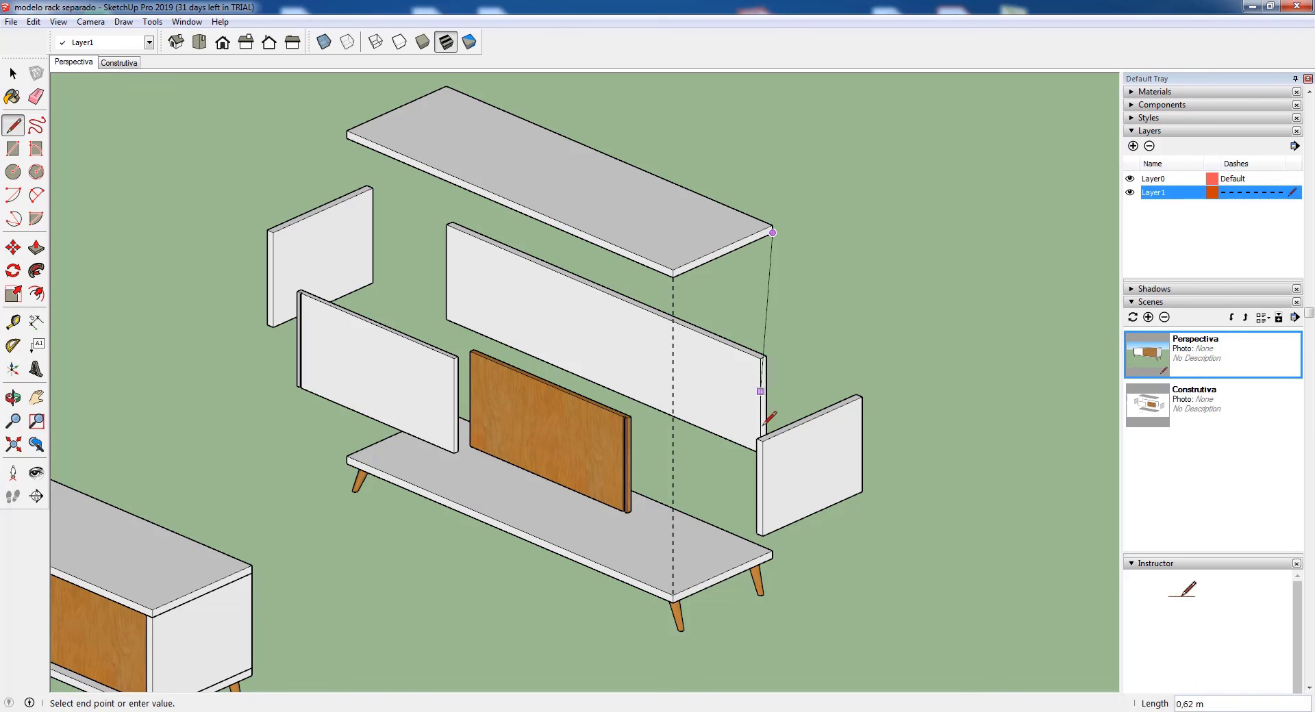
left_click(772, 552)
key("Escape")
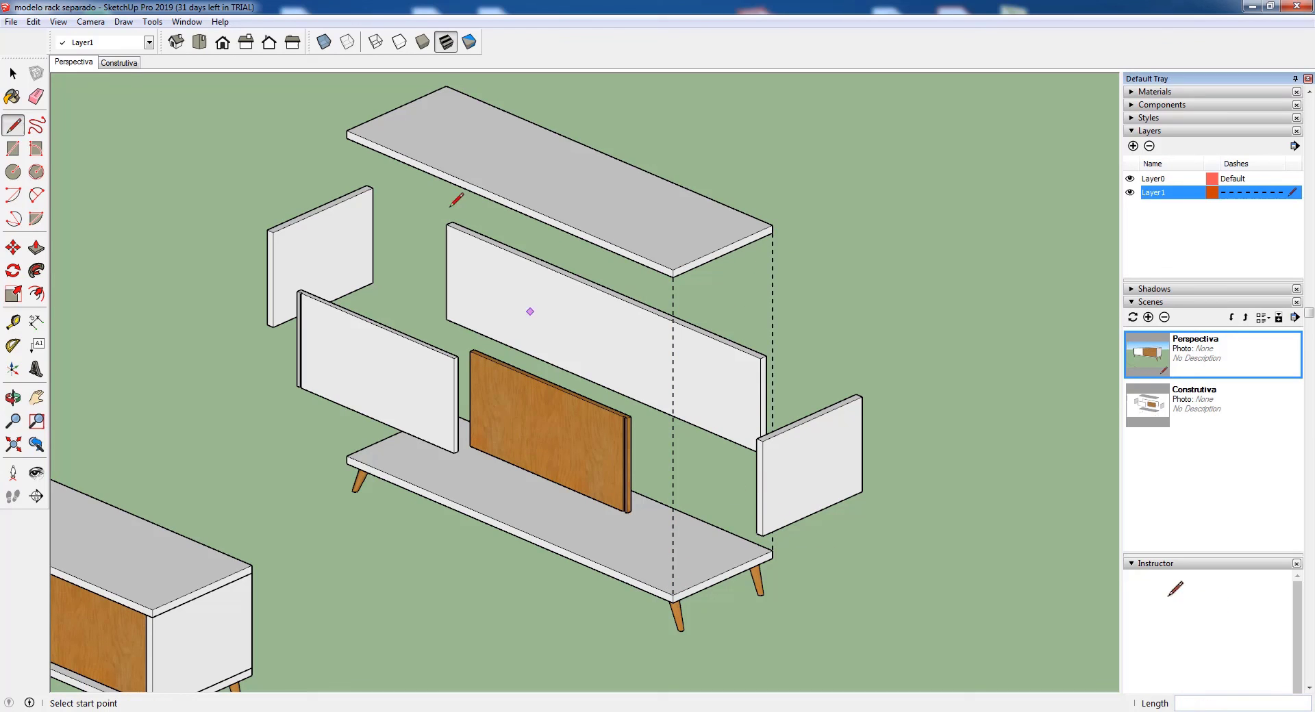
left_click(347, 138)
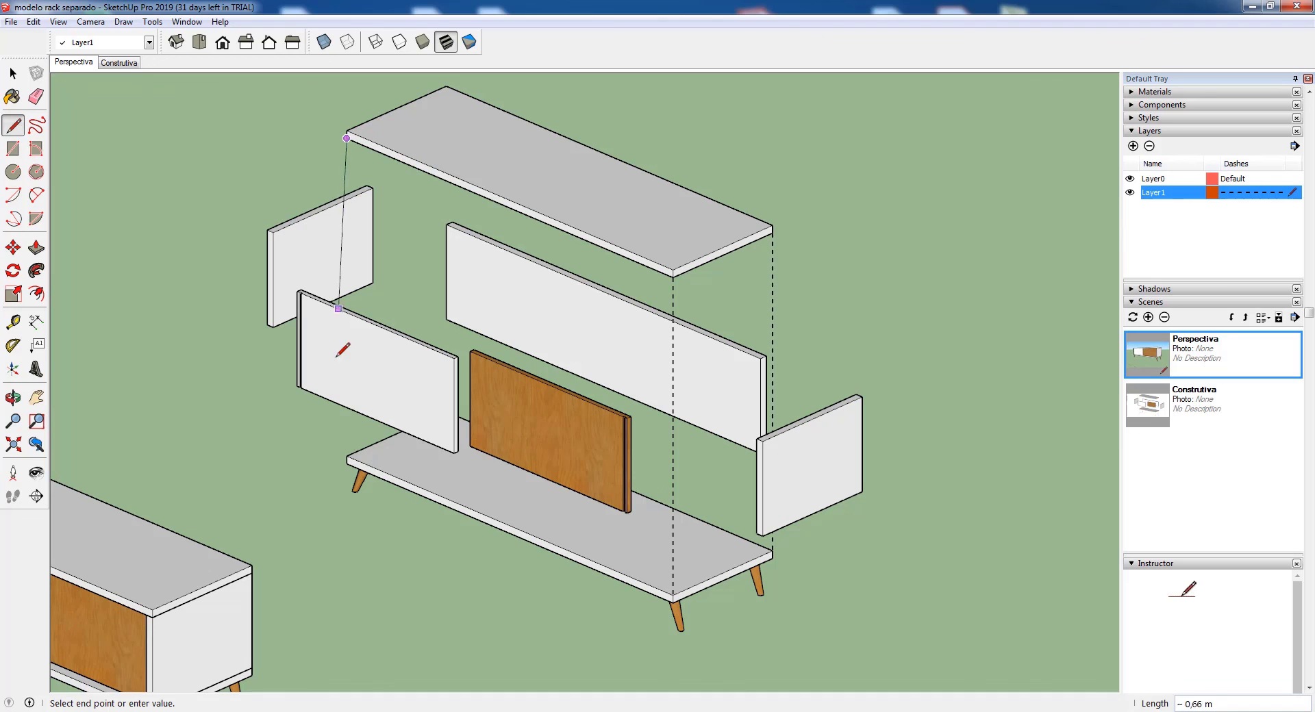
left_click(347, 458)
key("Escape")
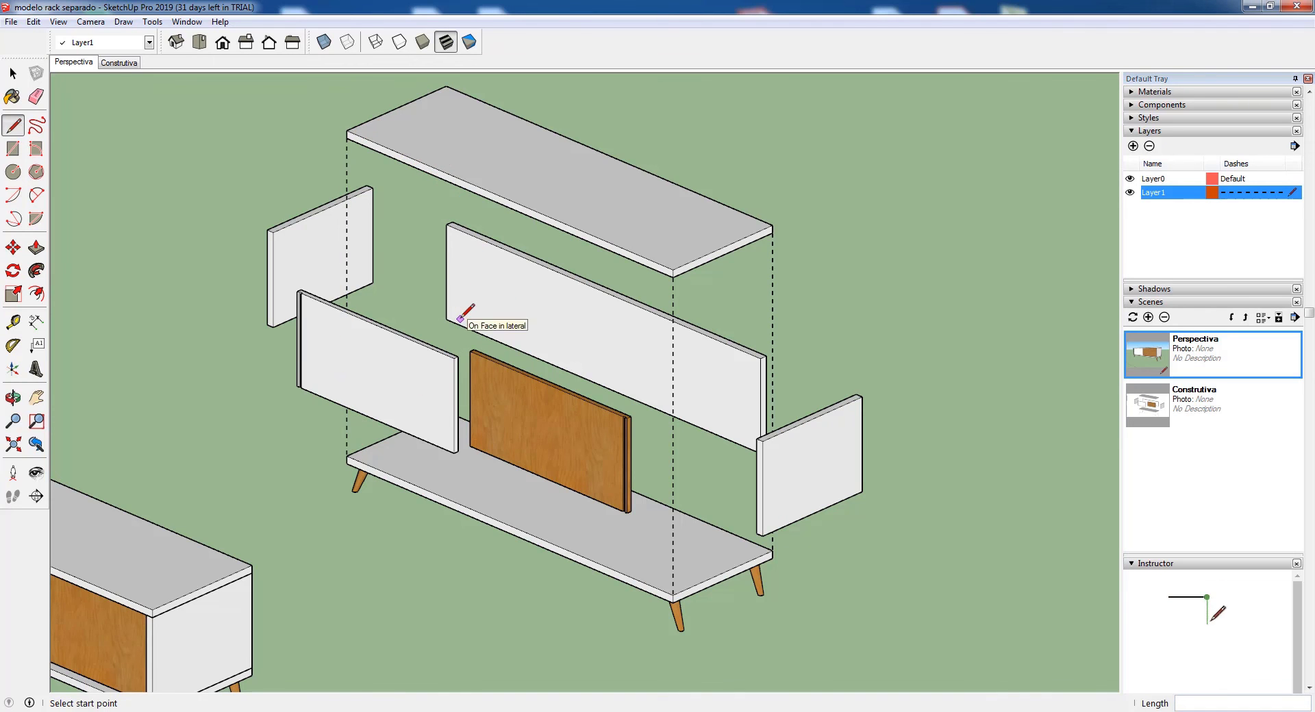
- Draw dashed lines along the rack's length linking the separated side panels' upper corners to the back panel and to each other
middle_click_drag(461, 308, 504, 308)
left_click(326, 212)
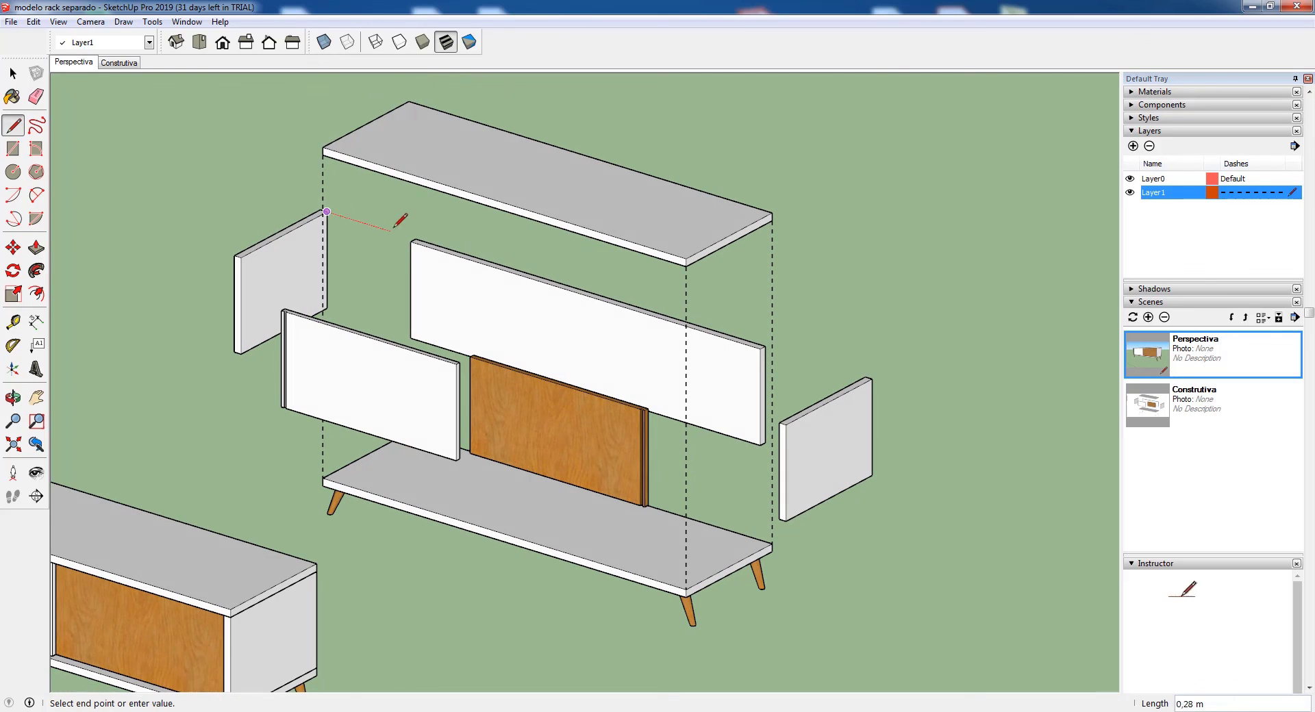
key("Escape")
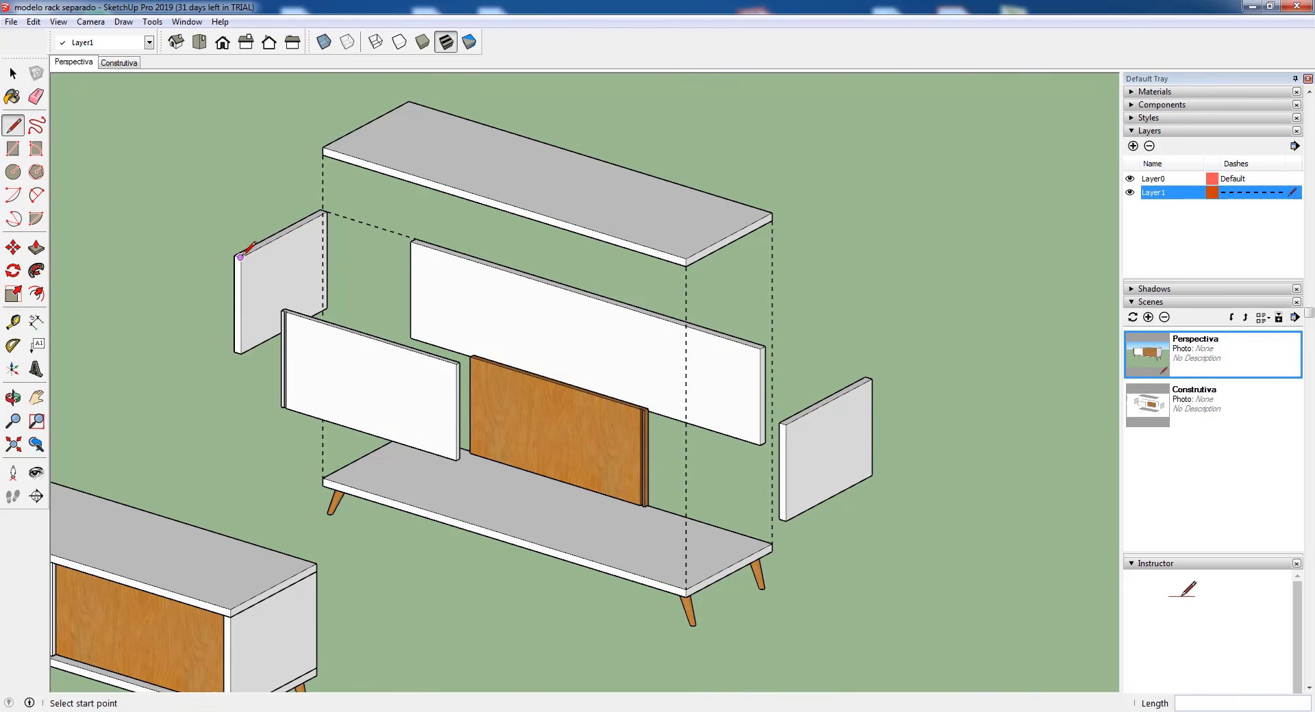
left_click(240, 258)
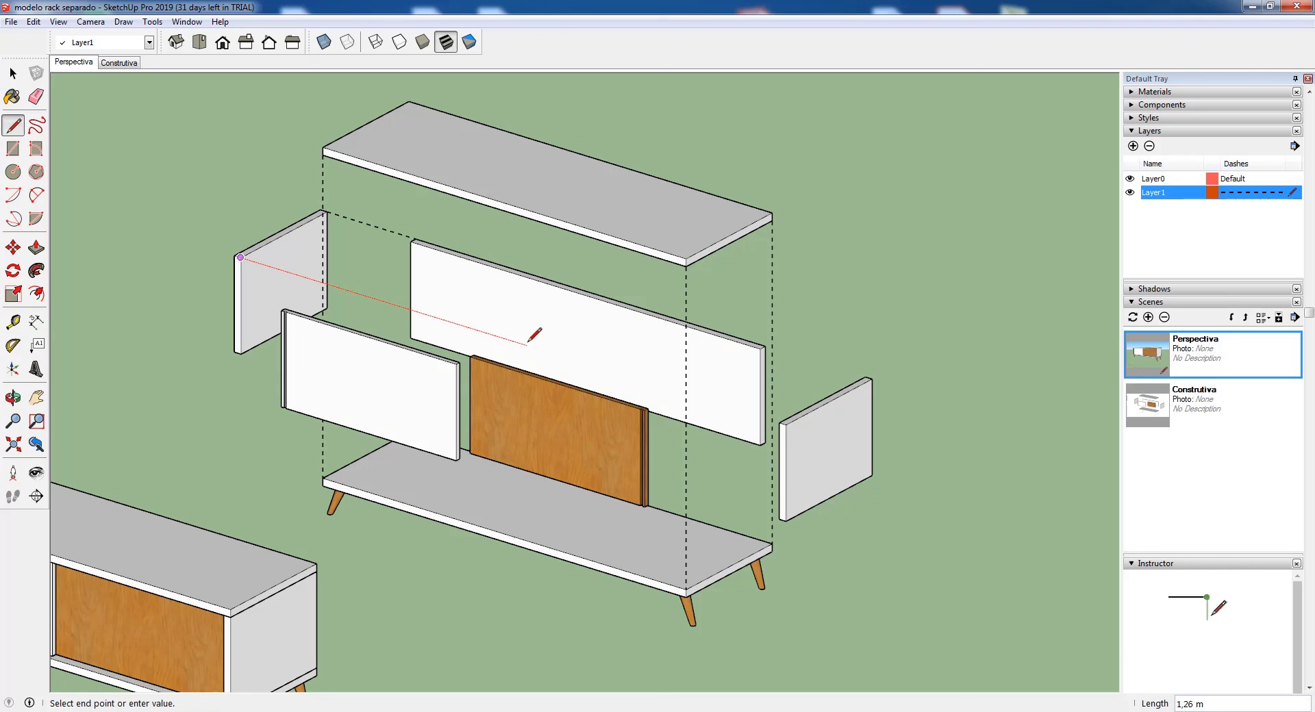
left_click(779, 422)
middle_click_drag(846, 370, 911, 274)
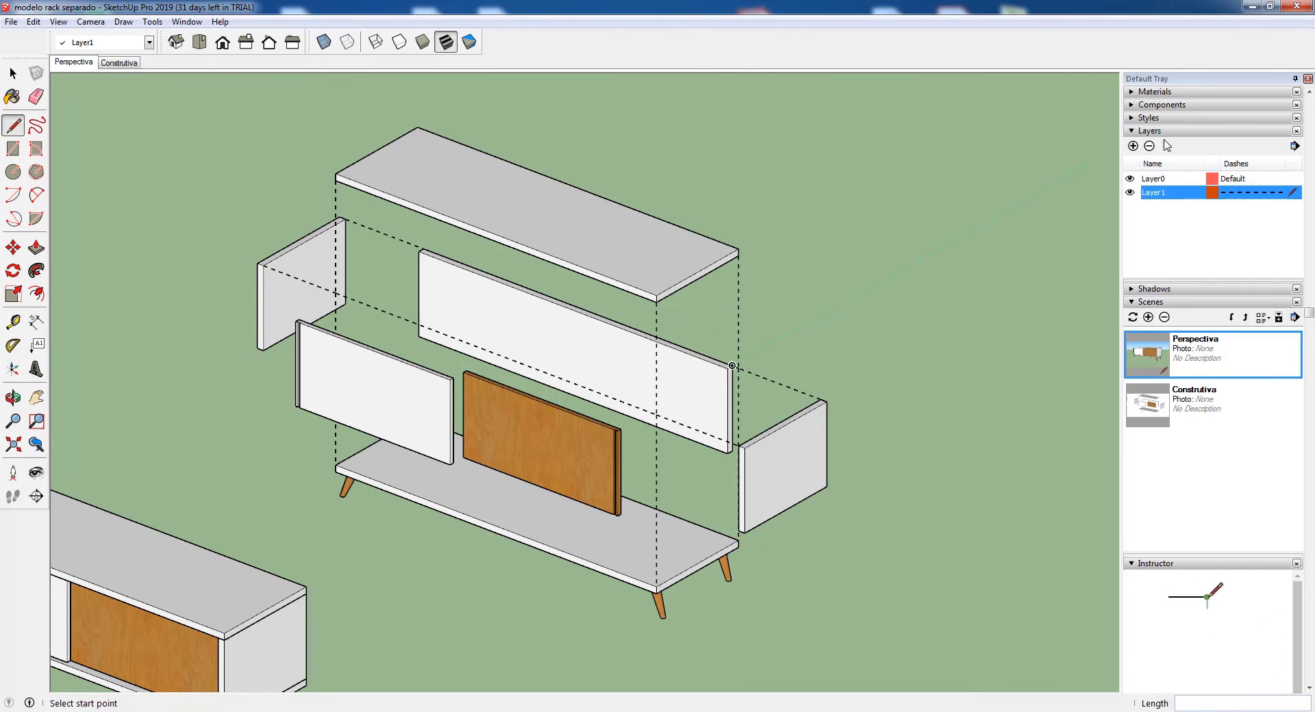
- Try the Beige and Green style from the Color Sets collection, then apply 00 Default Colors to the model
left_click(1162, 119)
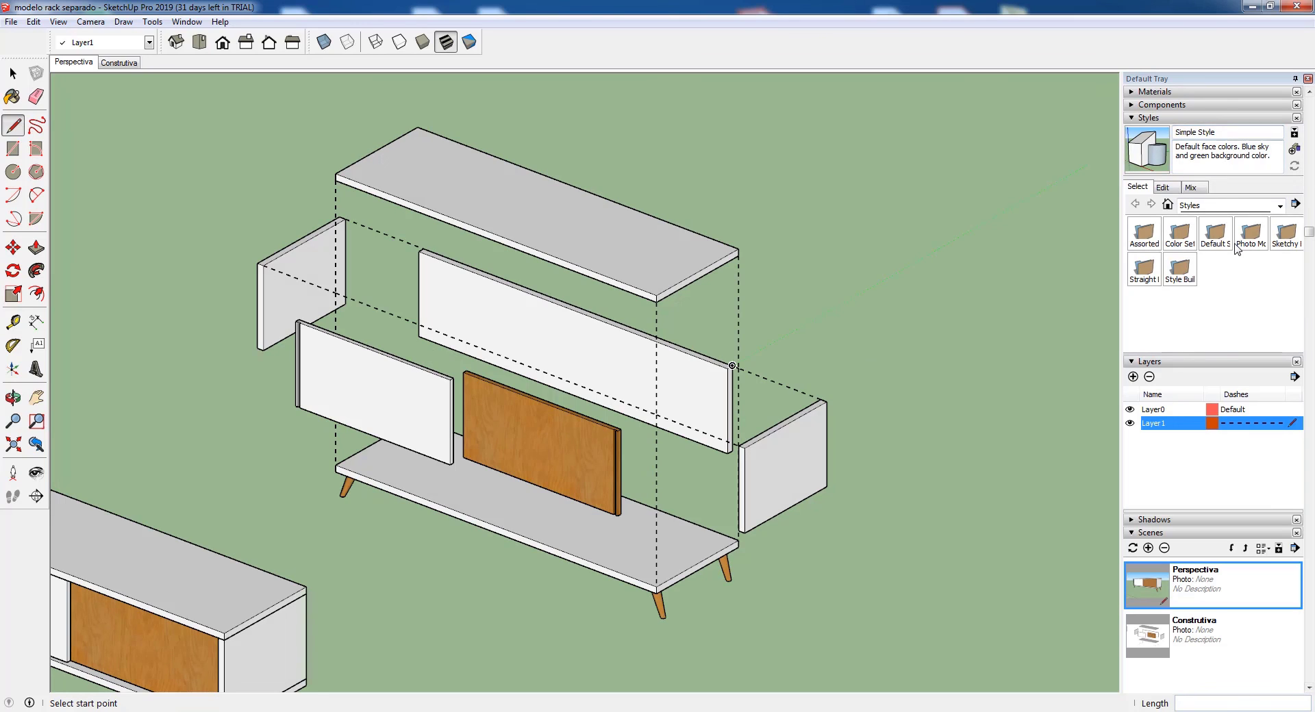
left_click(1279, 205)
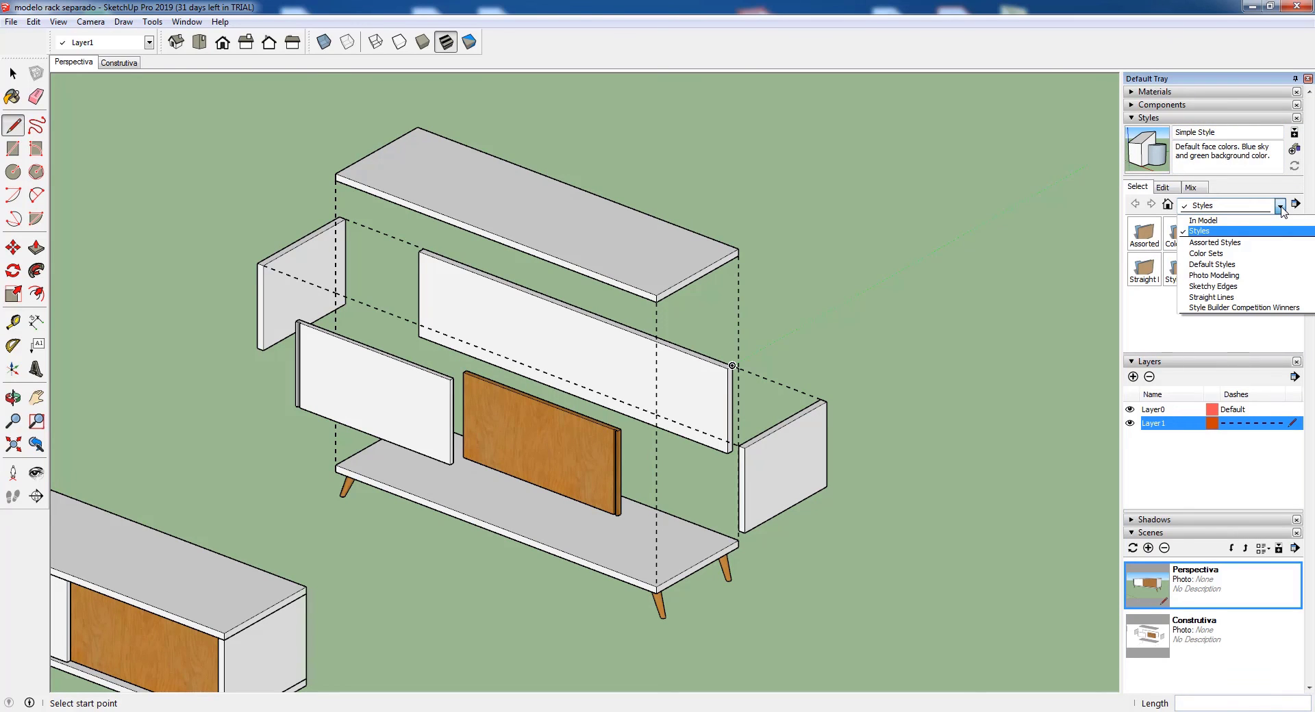
left_click(1280, 206)
left_click(1185, 235)
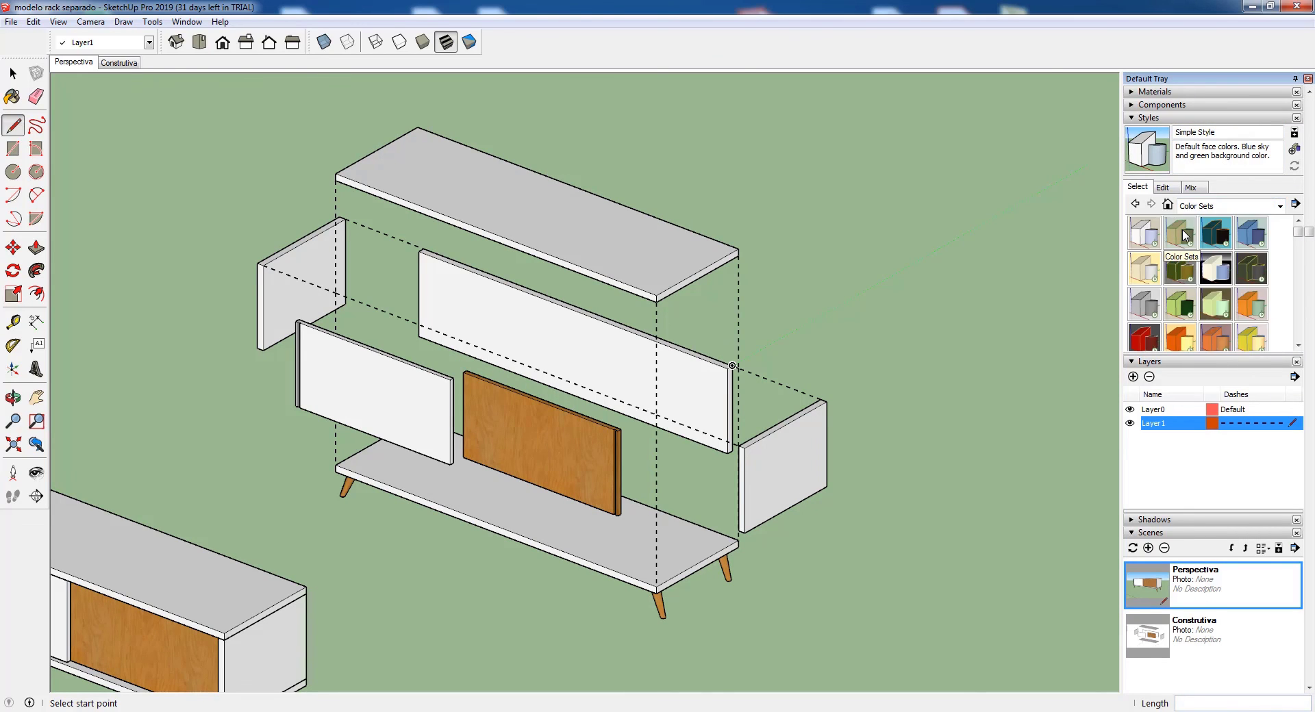
left_click(1185, 235)
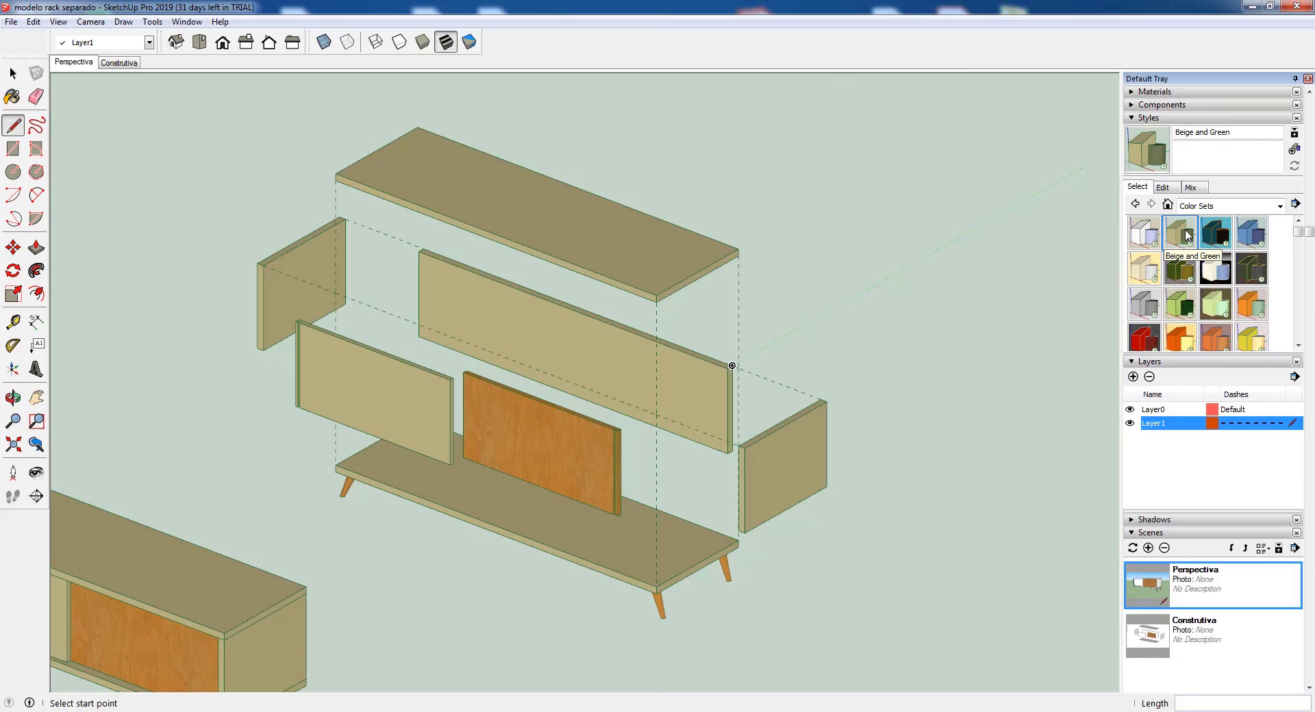
left_click(1144, 233)
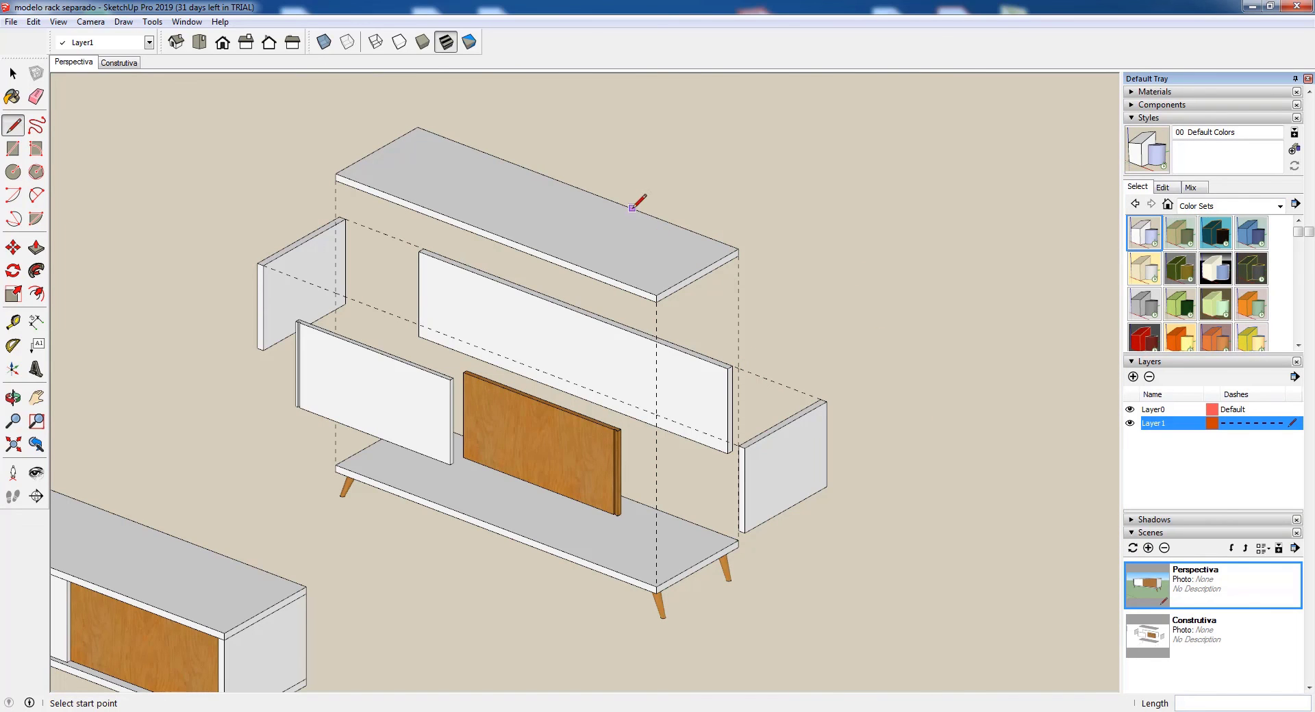
scroll(631, 208, "up", 1)
key("space")
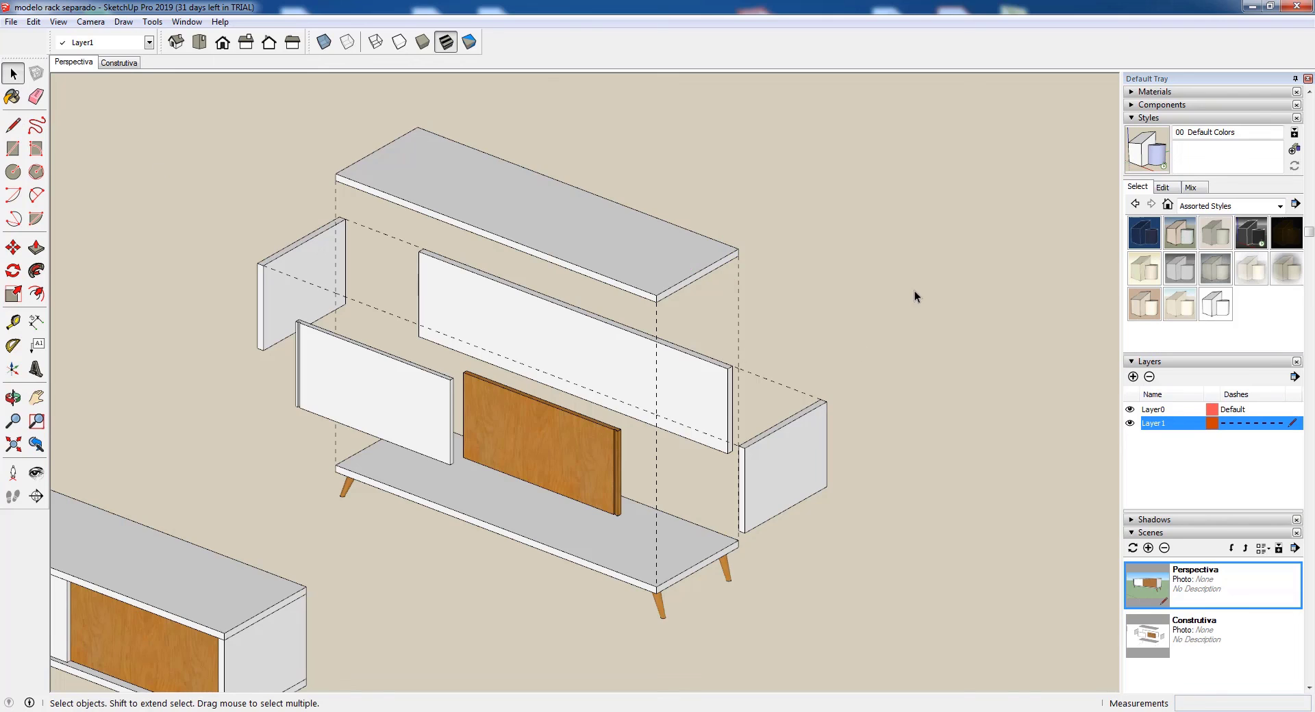
scroll(915, 290, "down", 2)
scroll(735, 464, "up", 1)
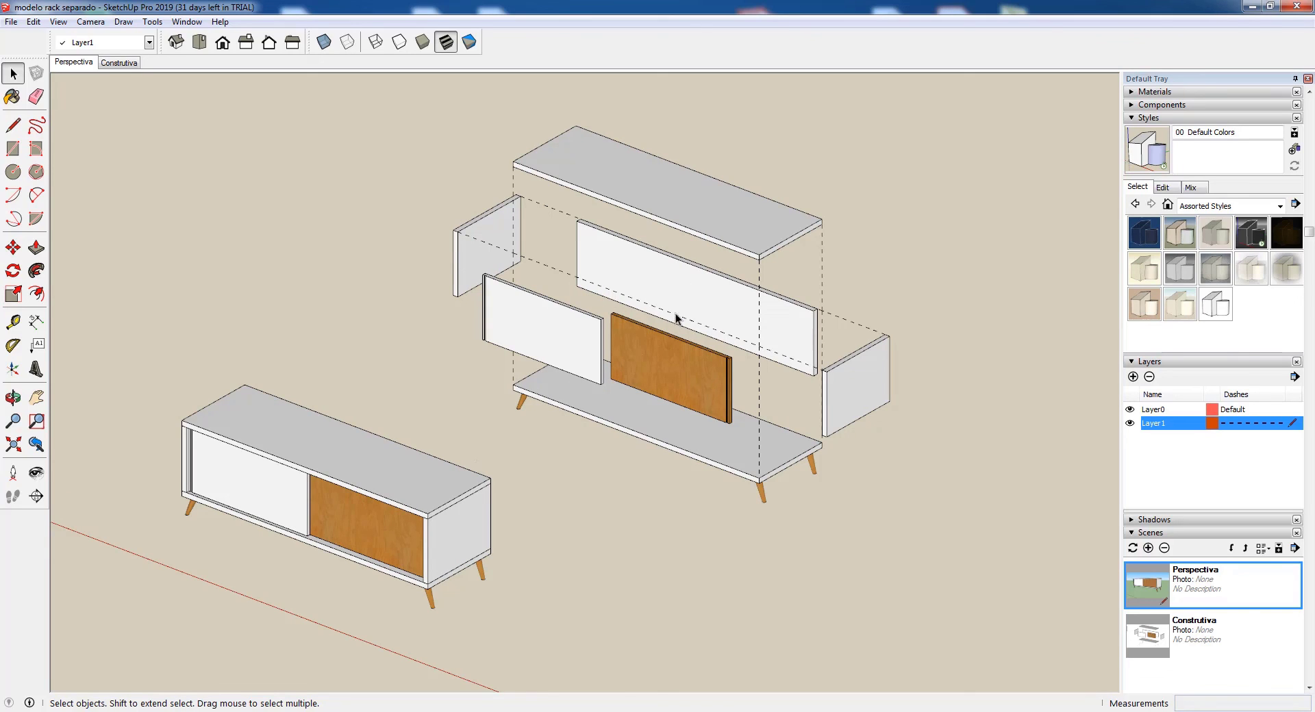
scroll(700, 176, "up", 2)
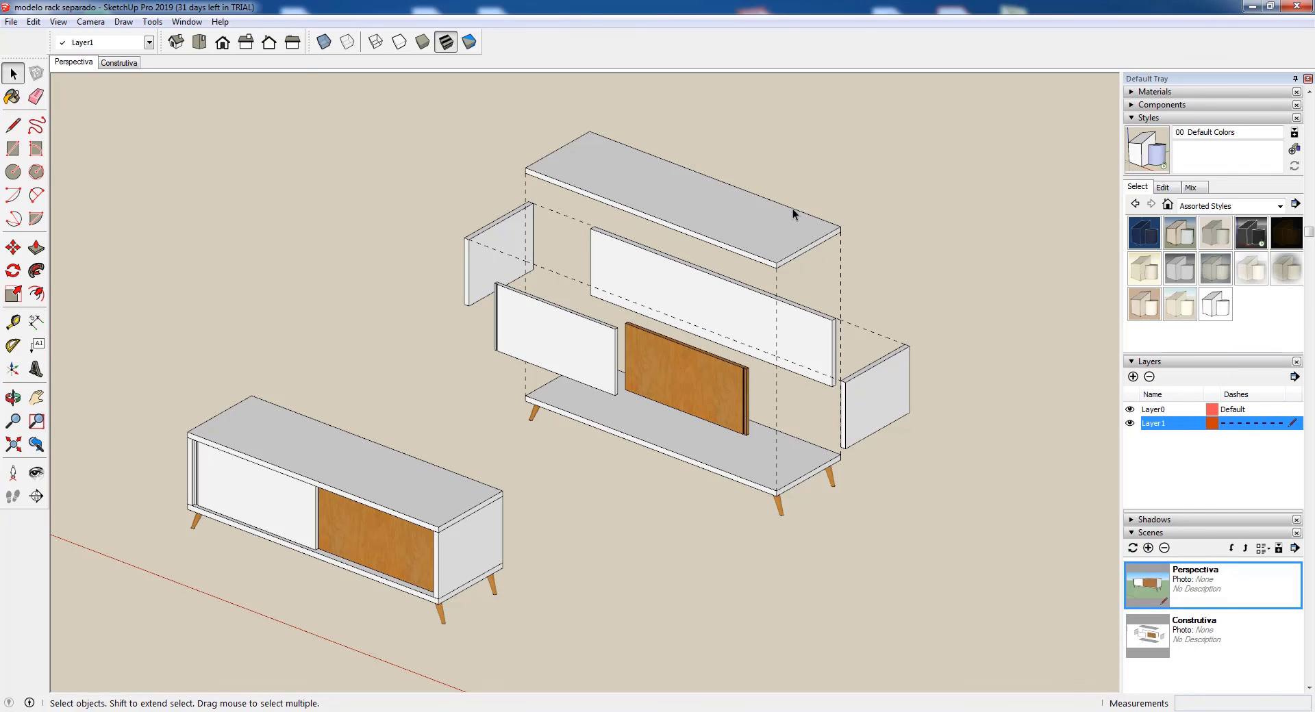